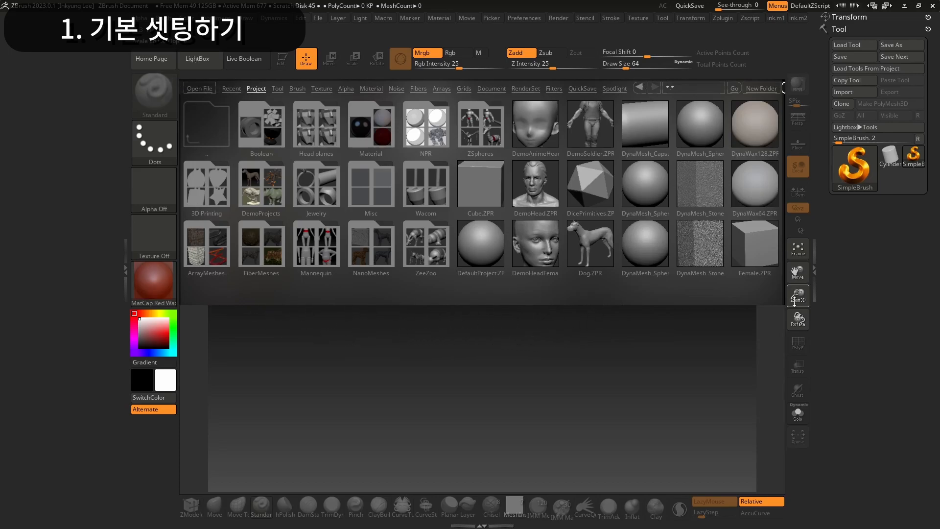
Browse the Brush, Texture and Alpha collections in LightBox and close it to free the canvas
left_click(297, 89)
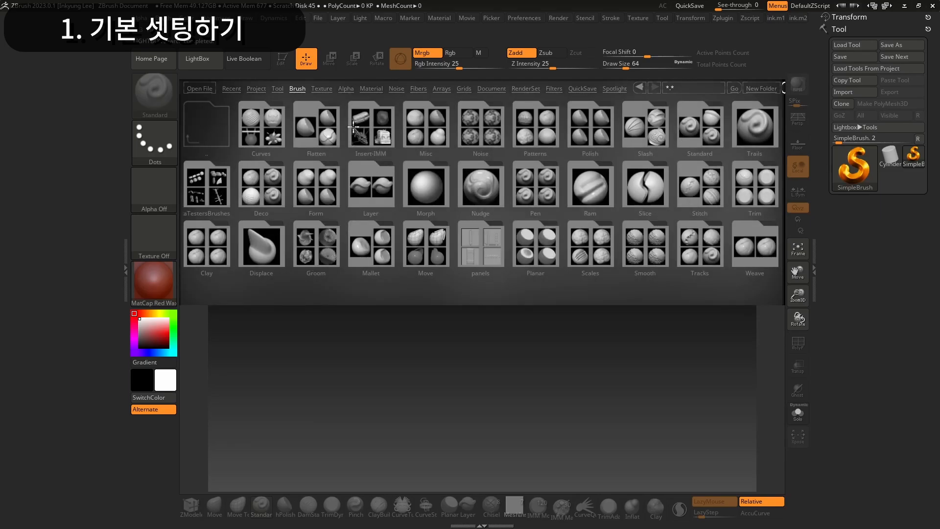
left_click(327, 89)
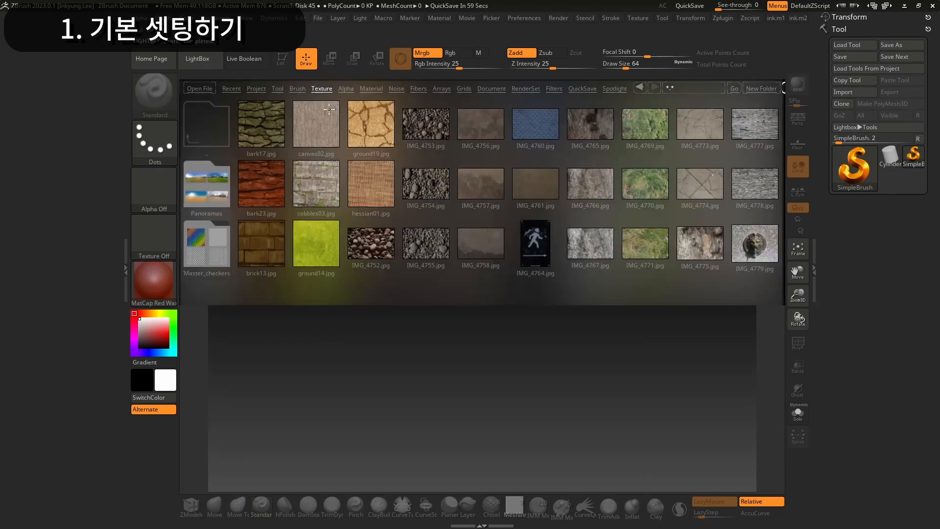
left_click(347, 88)
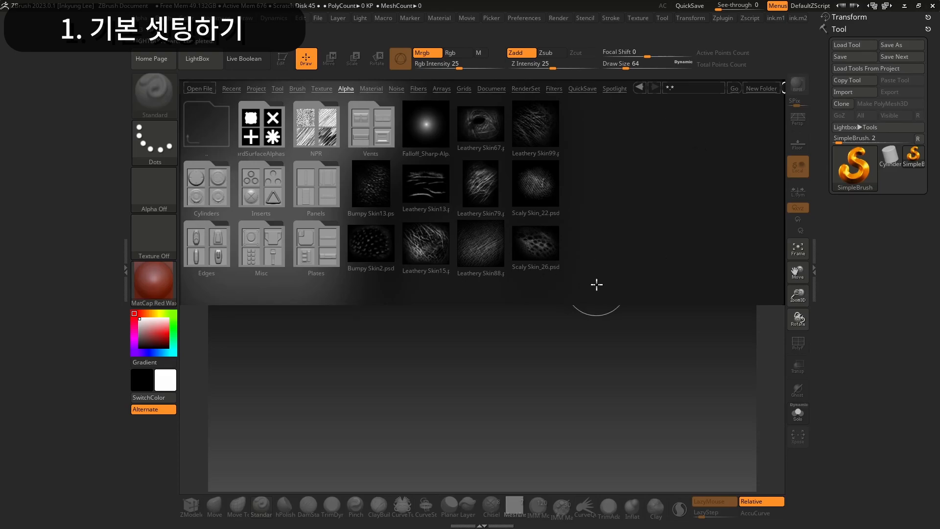
left_click(192, 62)
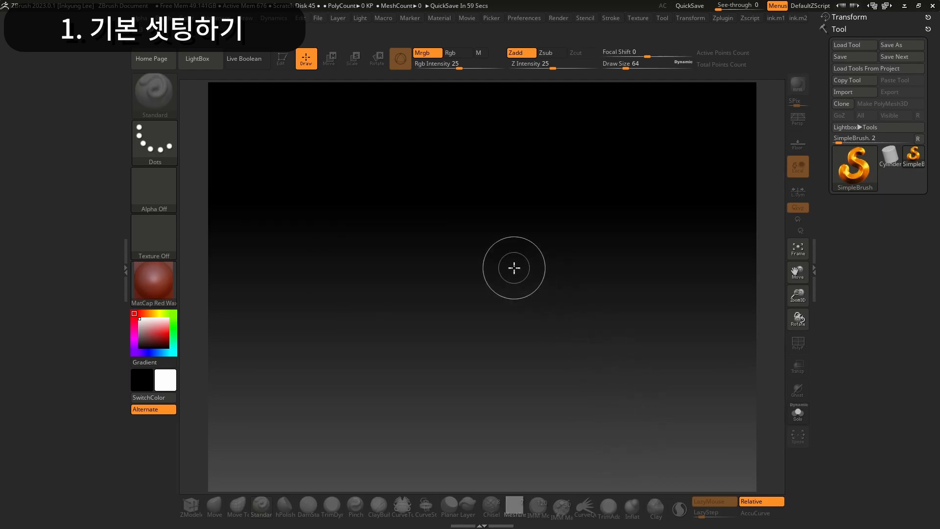
Paint a freehand spiral and three single stamps on the canvas with SimpleBrush, and clear the canvas
mouse_move(480, 237)
left_mouse_down()
mouse_move(498, 298)
mouse_move(522, 335)
mouse_move(598, 286)
mouse_move(504, 184)
mouse_move(398, 216)
mouse_move(386, 319)
mouse_move(521, 403)
mouse_move(671, 300)
mouse_move(666, 169)
left_mouse_up()
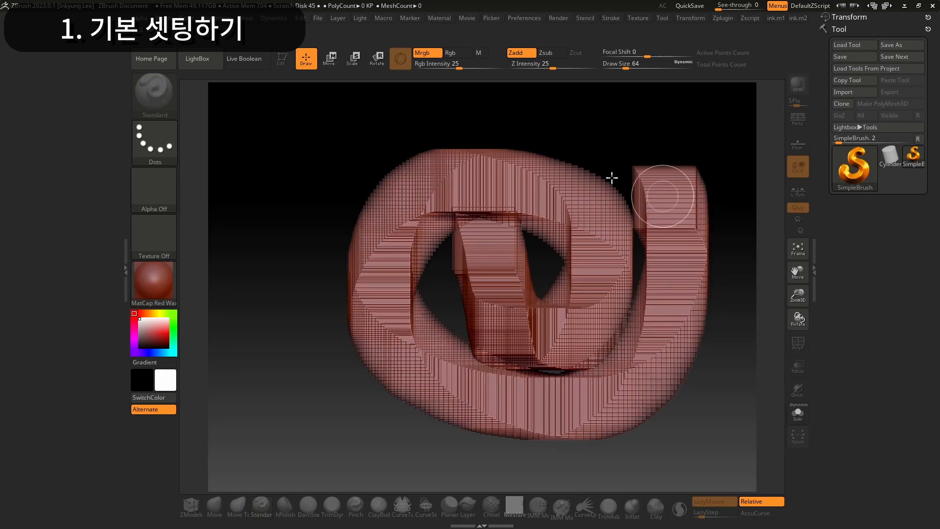
left_click(297, 222)
left_click(285, 320)
left_click(334, 390)
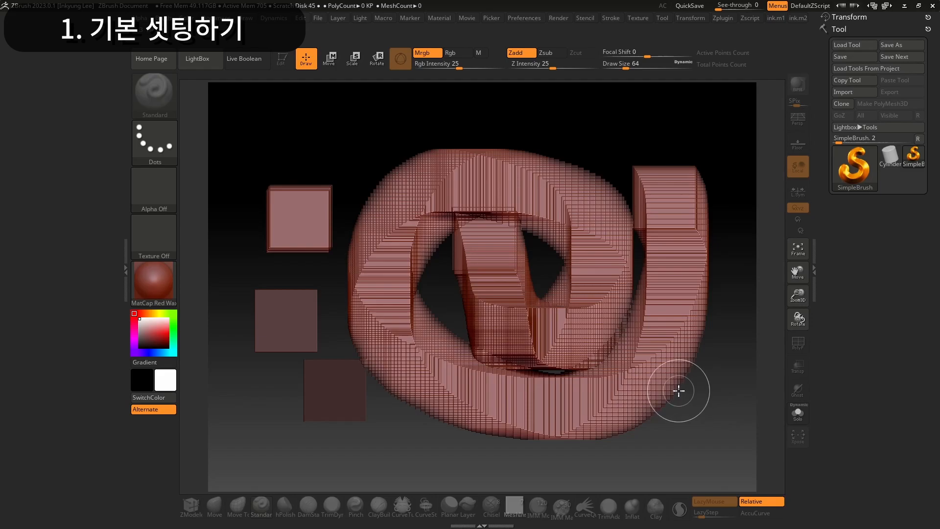
key("ctrl+n")
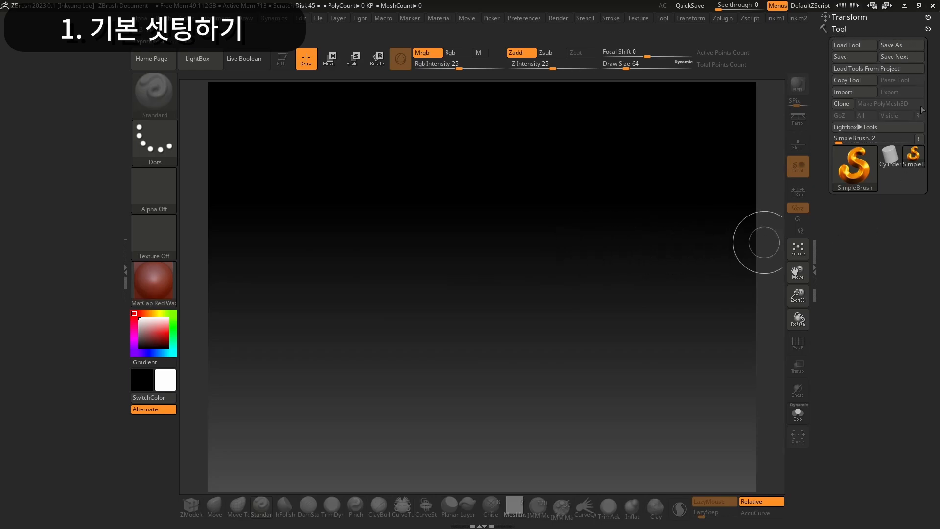
Choose the Sphere3D mesh as the active tool and draw a large sphere in the middle of the canvas
left_click(857, 181)
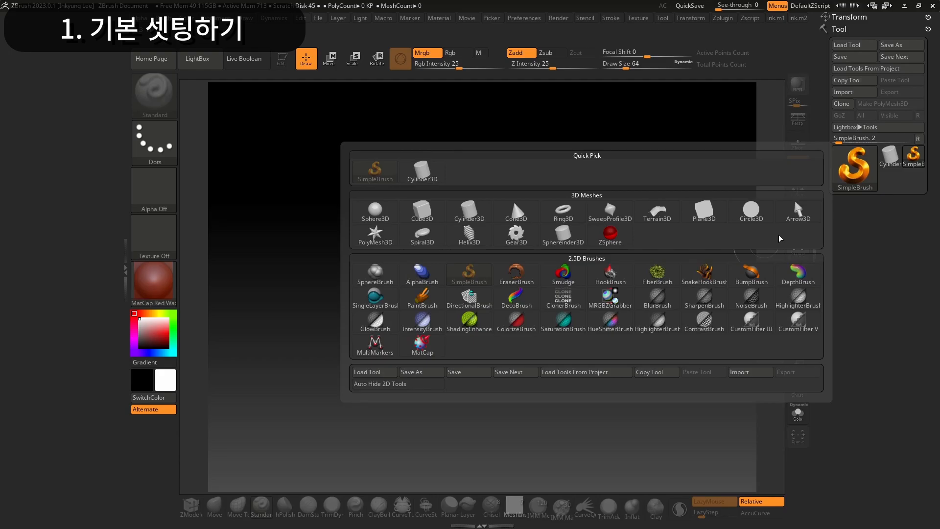
mouse_move(587, 224)
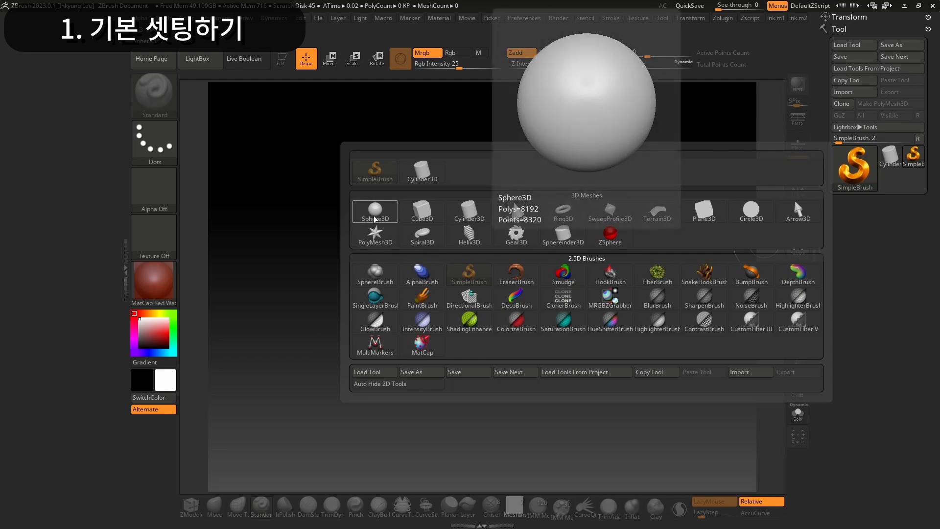
mouse_move(430, 220)
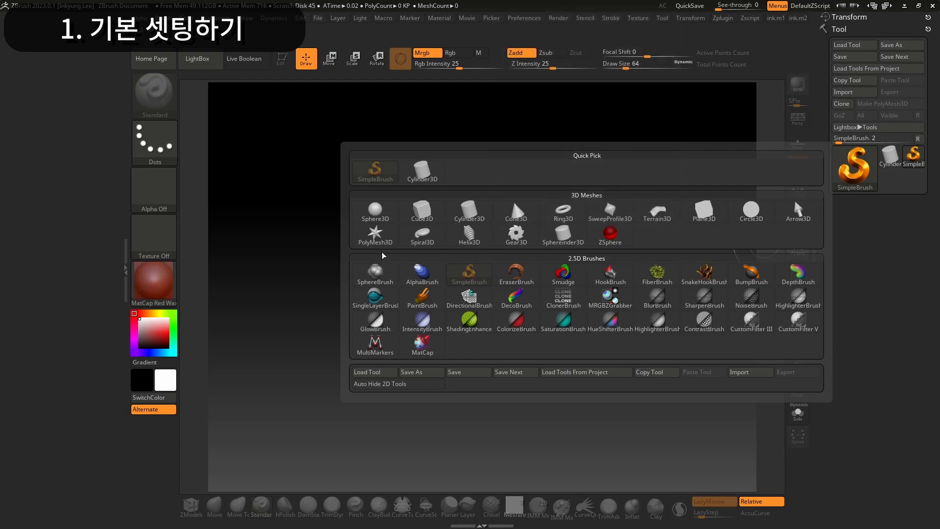
left_click(371, 218)
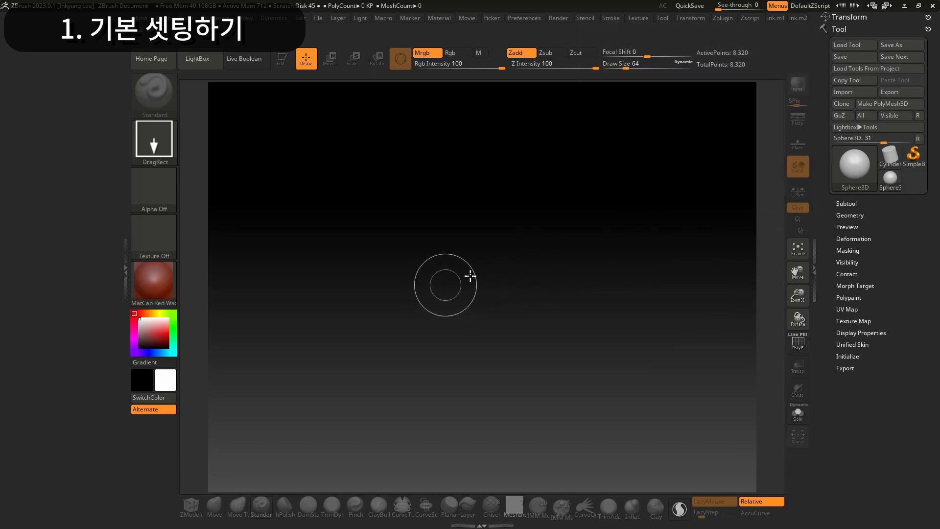
left_click_drag(494, 266, 500, 424)
key("t")
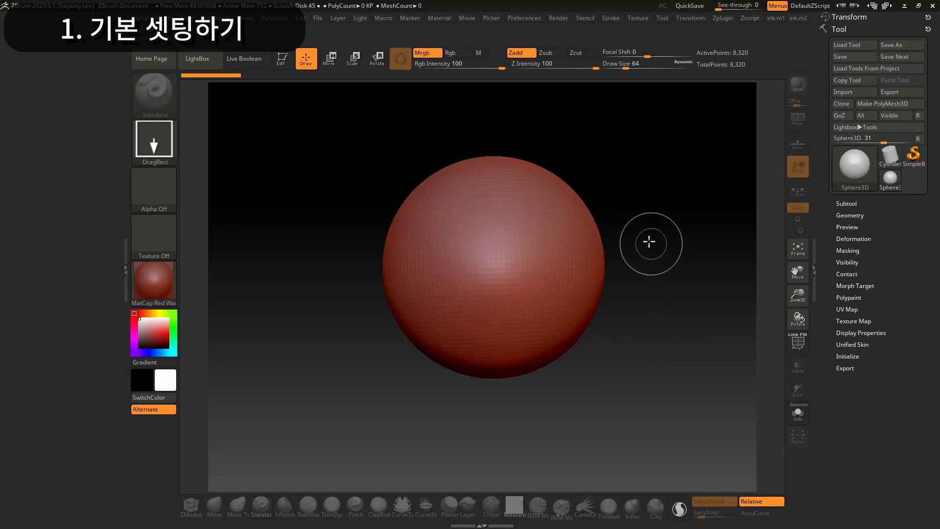
Draw four smaller spheres around the central sphere and clear everything off the canvas
left_click_drag(640, 201, 616, 309)
left_click_drag(319, 234, 359, 326)
left_click_drag(590, 329, 591, 408)
left_click_drag(380, 342, 441, 405)
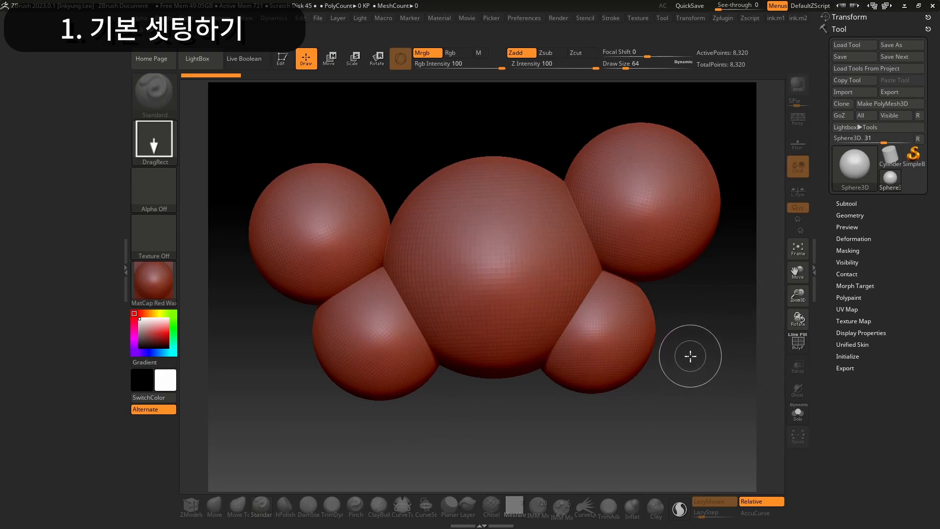
key("ctrl+n")
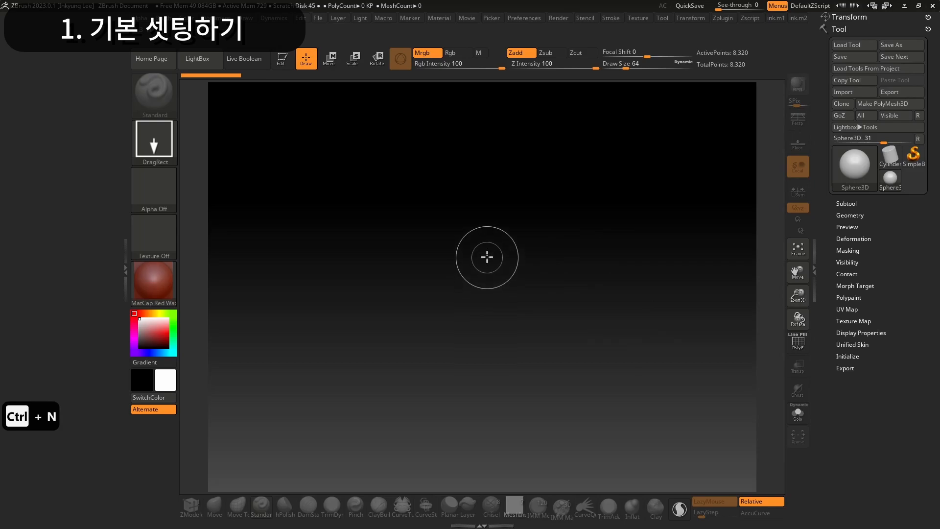
Draw one large sphere in the middle of the empty canvas and turn on Edit mode for it
left_click_drag(490, 239, 511, 403)
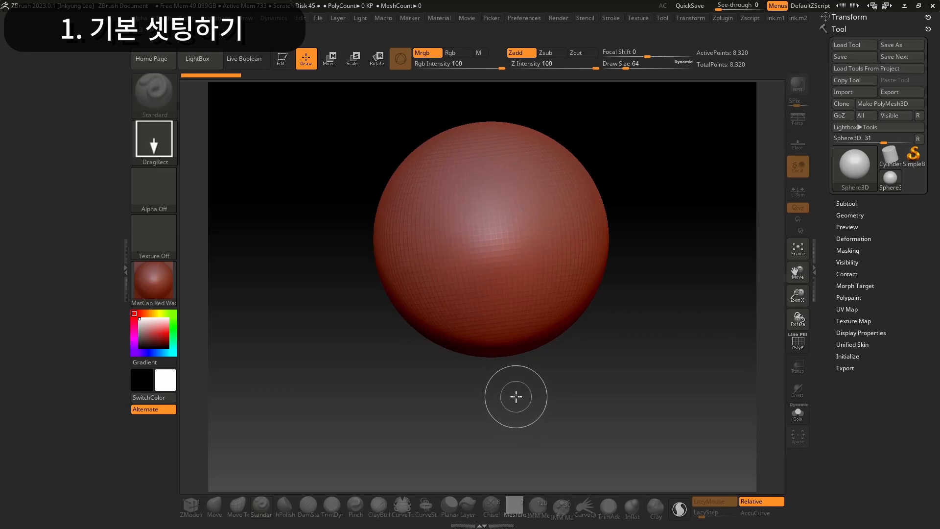
left_click(283, 64)
left_click_drag(568, 378, 624, 409)
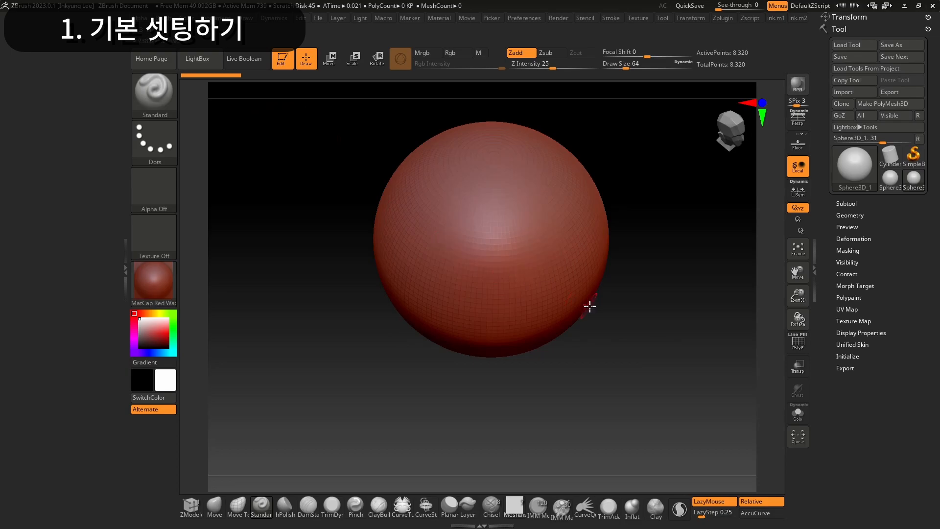
mouse_move(648, 294)
left_mouse_down()
mouse_move(660, 279)
mouse_move(674, 294)
mouse_move(665, 364)
left_mouse_up()
left_click_drag(647, 300, 630, 272)
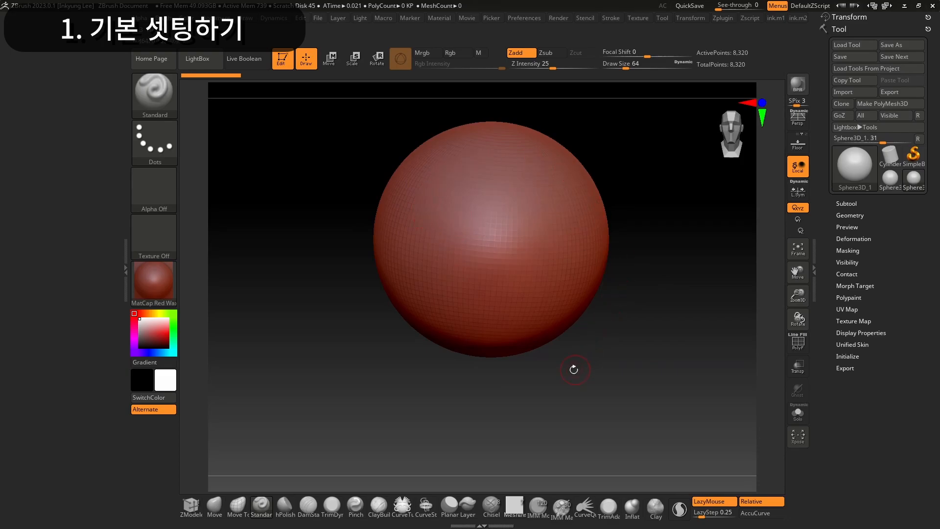
Convert the sphere to a PolyMesh3D and switch its material to BasicMaterial
left_click(867, 105)
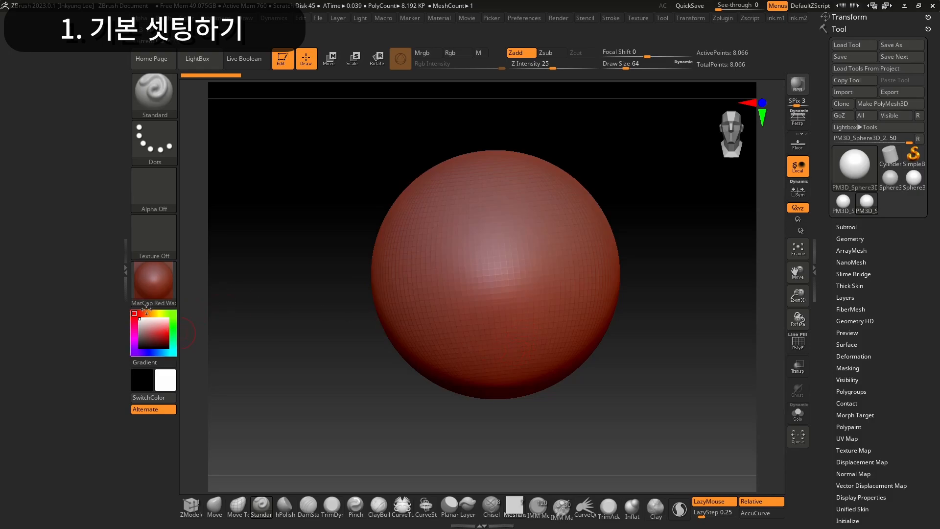
mouse_move(157, 305)
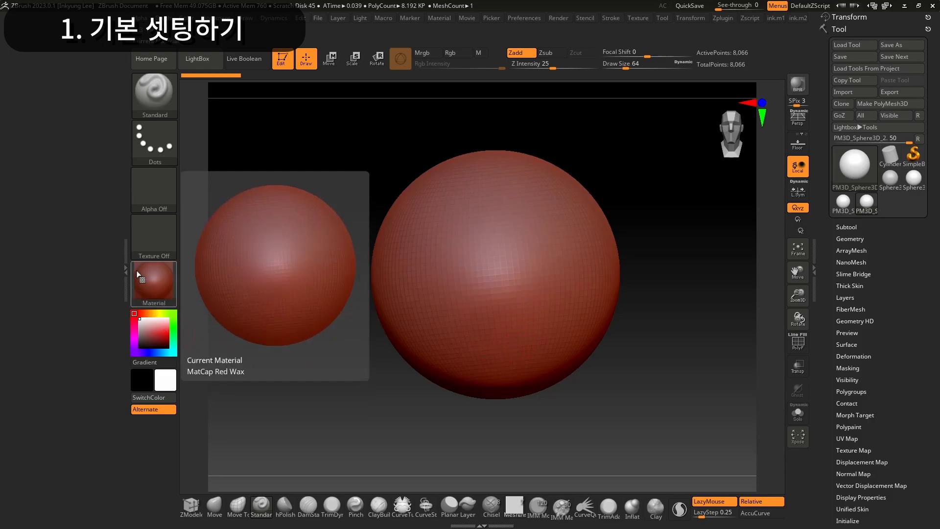
left_click(157, 294)
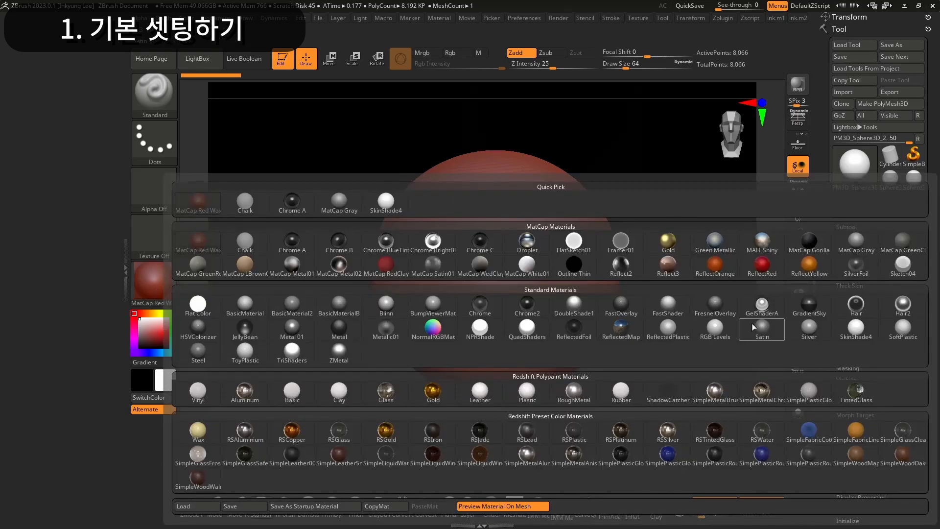
mouse_move(750, 323)
mouse_move(237, 312)
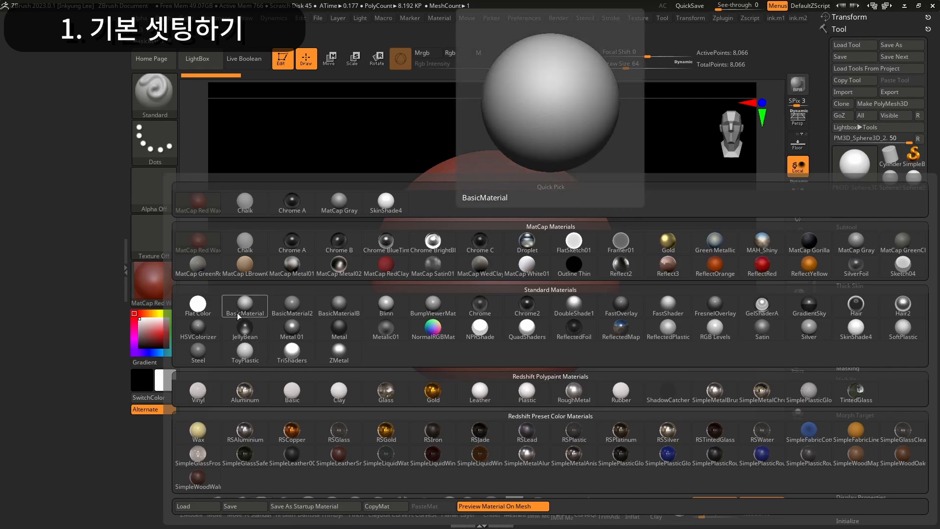
left_click(241, 305)
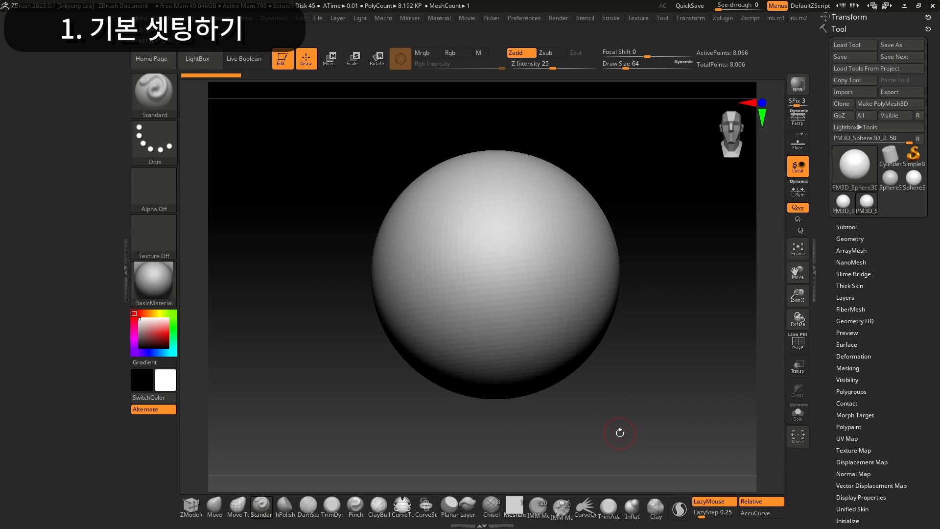
left_click_drag(619, 433, 629, 300)
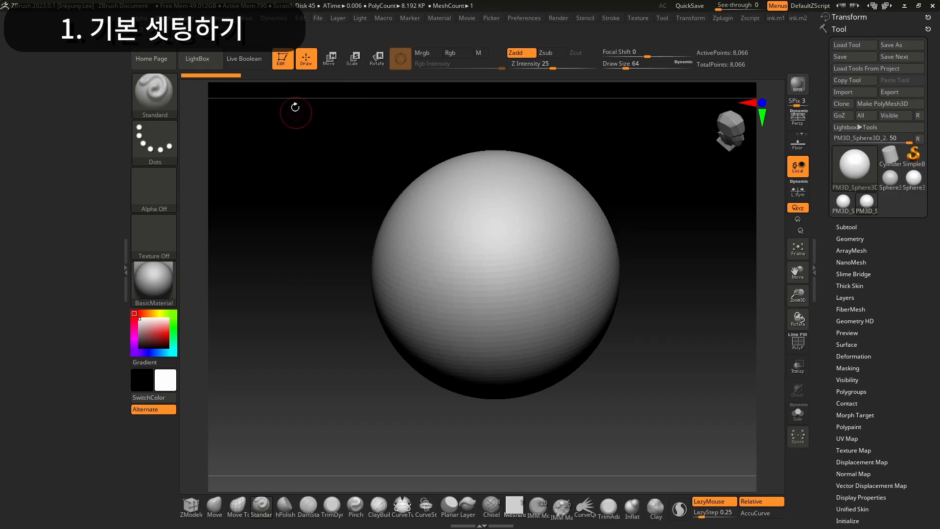
Leave Edit mode and clear the sphere off the canvas
left_click(283, 63)
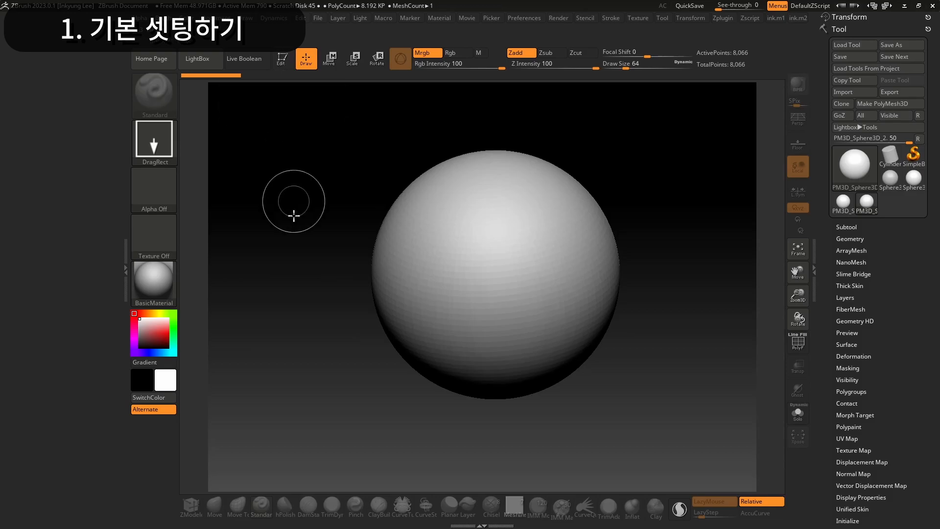
key("ctrl")
key("ctrl+n")
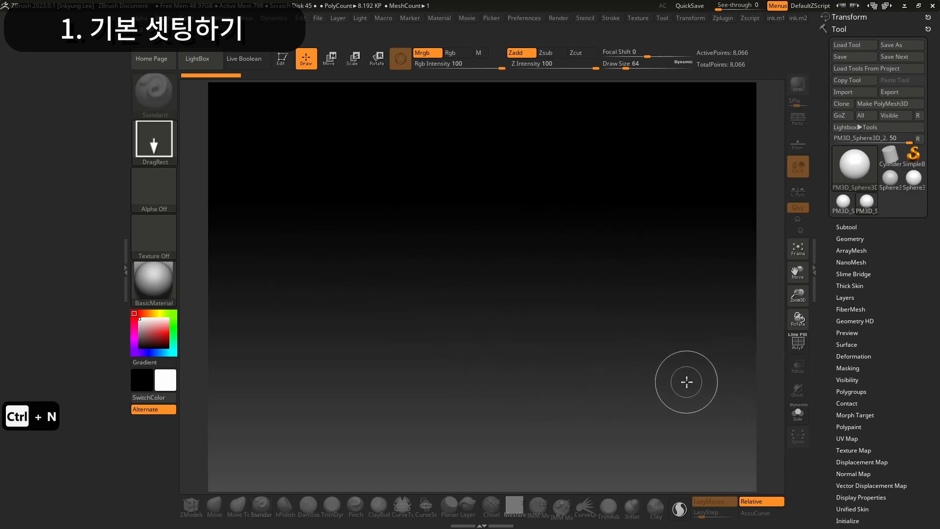
Draw a large Cube3D in the middle of the canvas and make it an editable PolyMesh3D in Edit mode
left_click(852, 174)
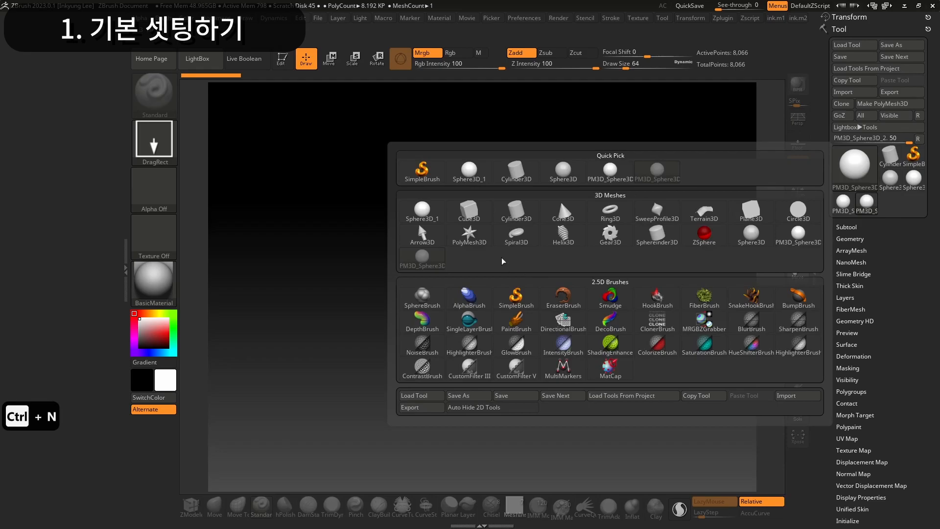
left_click(469, 210)
mouse_move(483, 304)
left_mouse_down()
mouse_move(497, 350)
mouse_move(495, 453)
mouse_move(486, 445)
left_mouse_up()
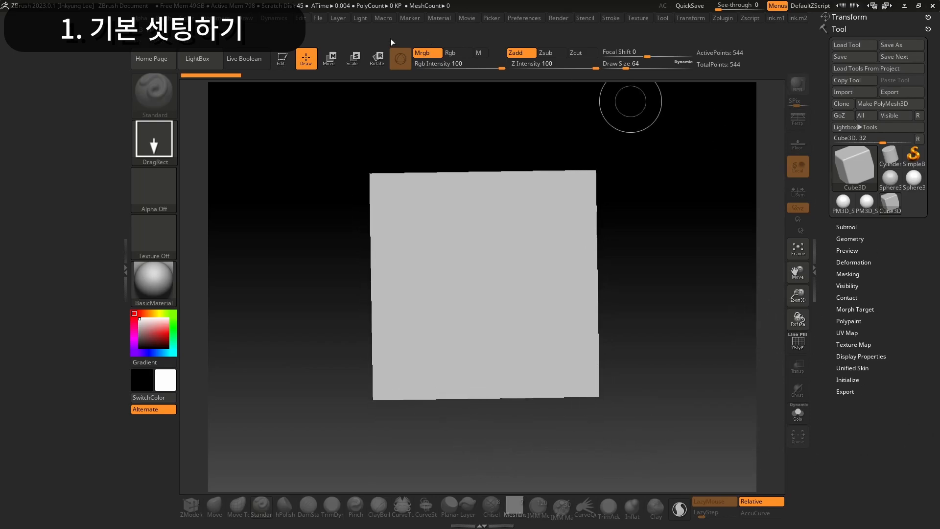
left_click(281, 58)
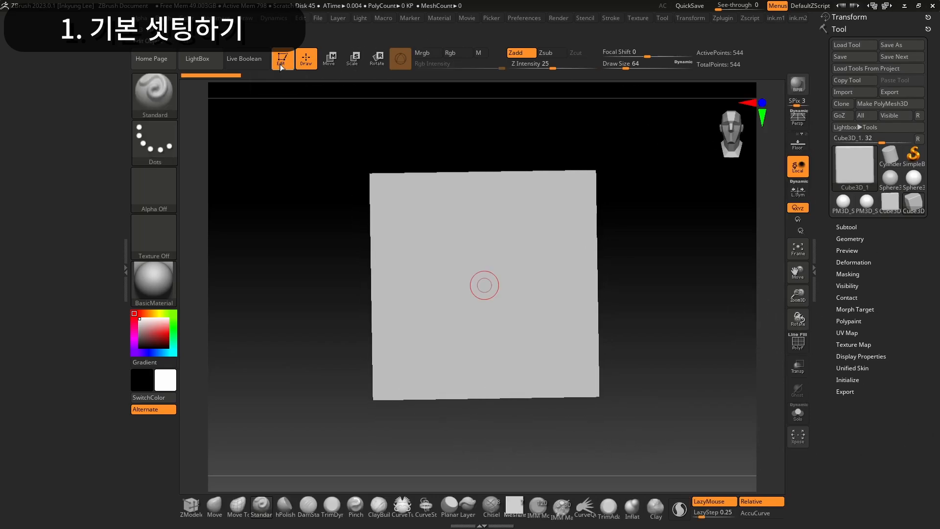
left_click(867, 104)
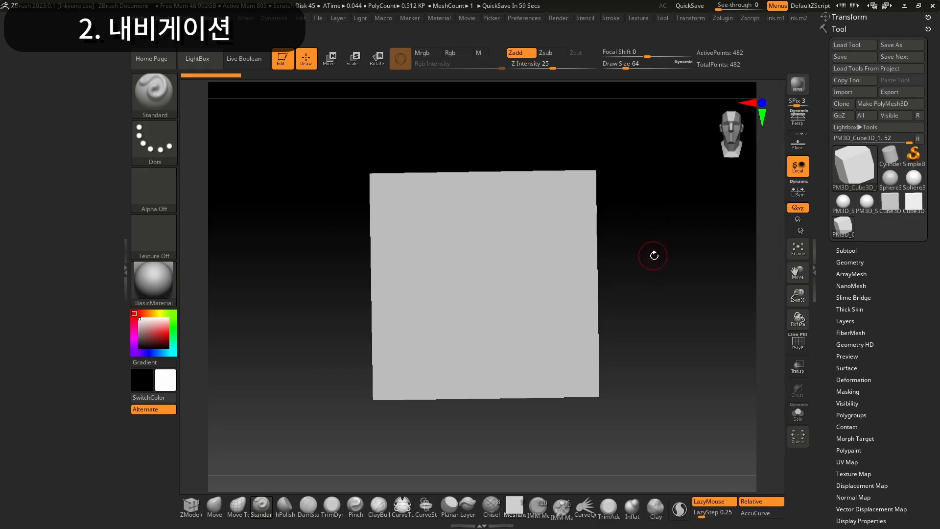
Navigate around the cube by orbiting to an angled view, zooming in, framing it and panning
left_click_drag(656, 242, 674, 281)
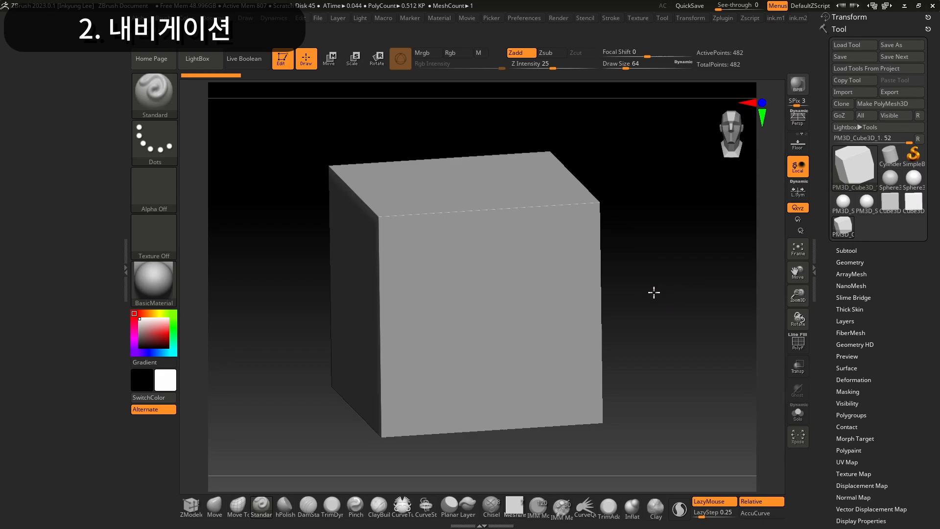
mouse_move(654, 293)
right_mouse_down("ctrl")
mouse_move(651, 241)
mouse_move(666, 308)
mouse_move(665, 271)
mouse_move(666, 284)
right_mouse_up("ctrl")
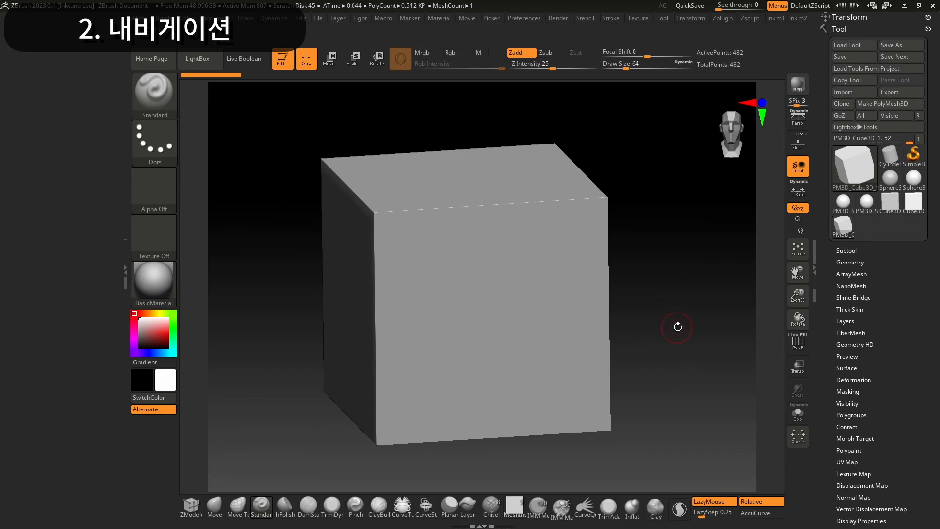
mouse_move(661, 294)
right_mouse_down("ctrl")
mouse_move(661, 264)
mouse_move(664, 299)
right_mouse_up("ctrl")
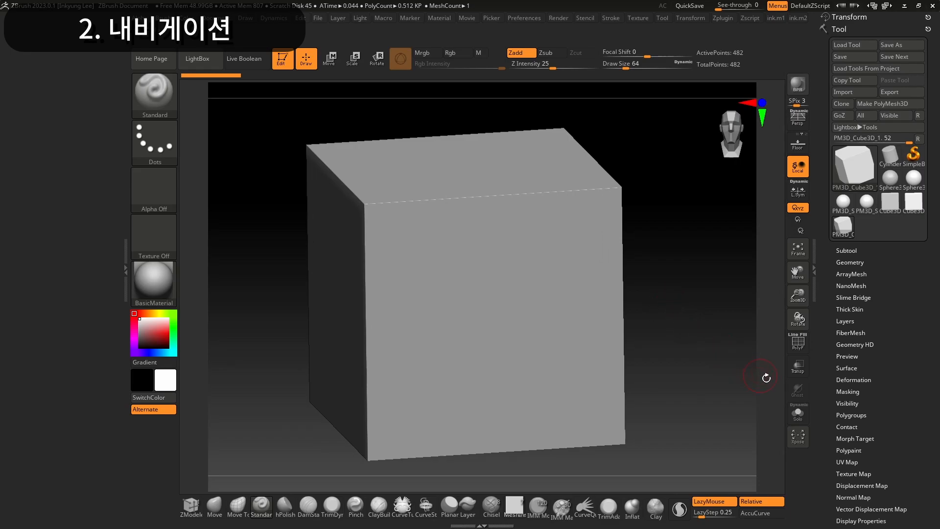
left_click(798, 255)
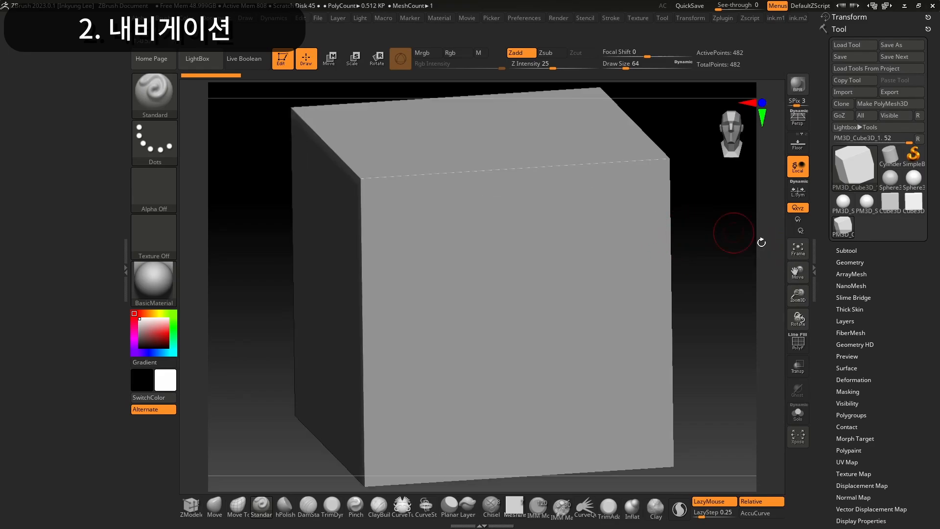
left_click_drag(797, 275, 796, 273)
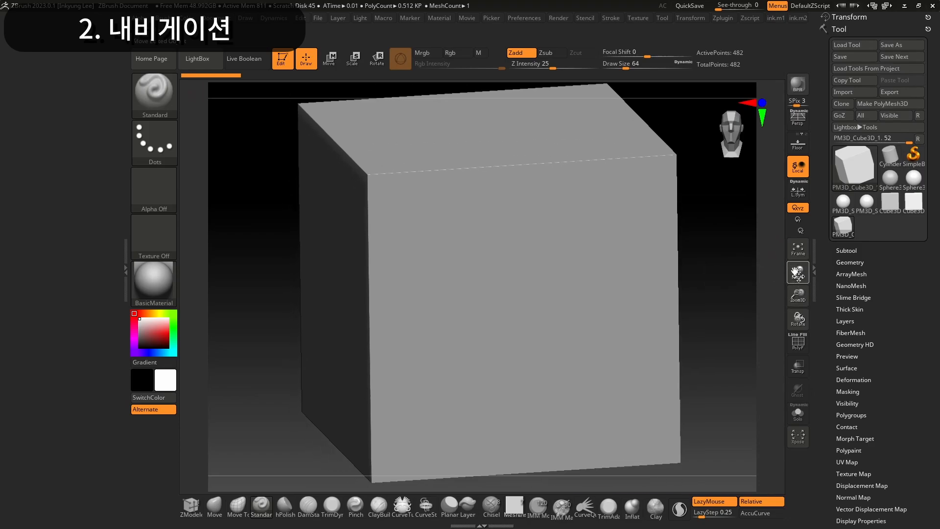
mouse_move(797, 272)
left_mouse_down()
mouse_move(797, 282)
mouse_move(797, 268)
left_mouse_up()
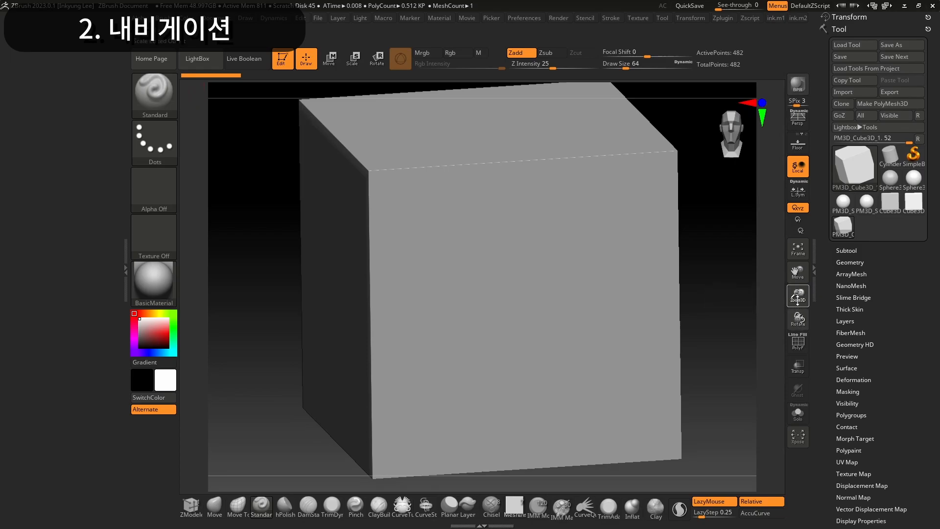
Bring up the transform gizmo on the cube and cycle through its Move, Scale and Rotate modes
left_click_drag(798, 299, 803, 279)
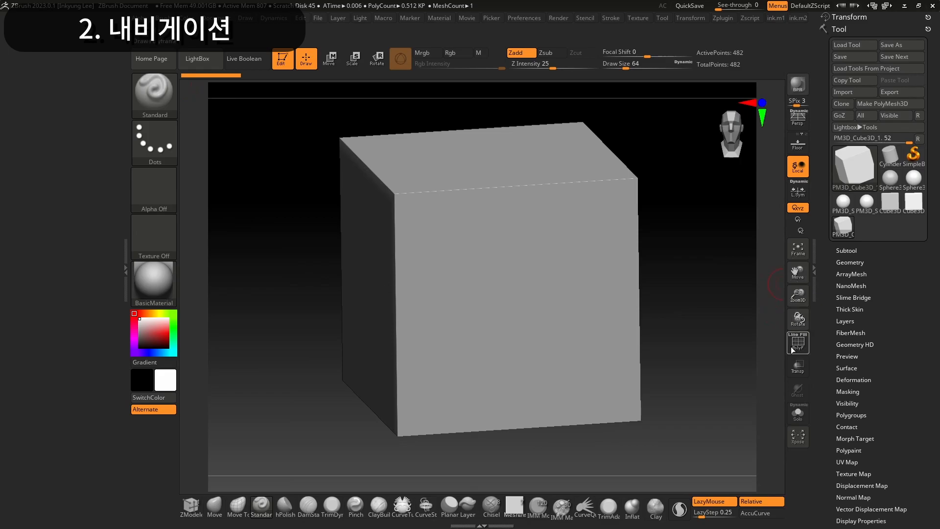
mouse_move(797, 318)
left_mouse_down()
mouse_move(788, 326)
mouse_move(796, 320)
left_mouse_up()
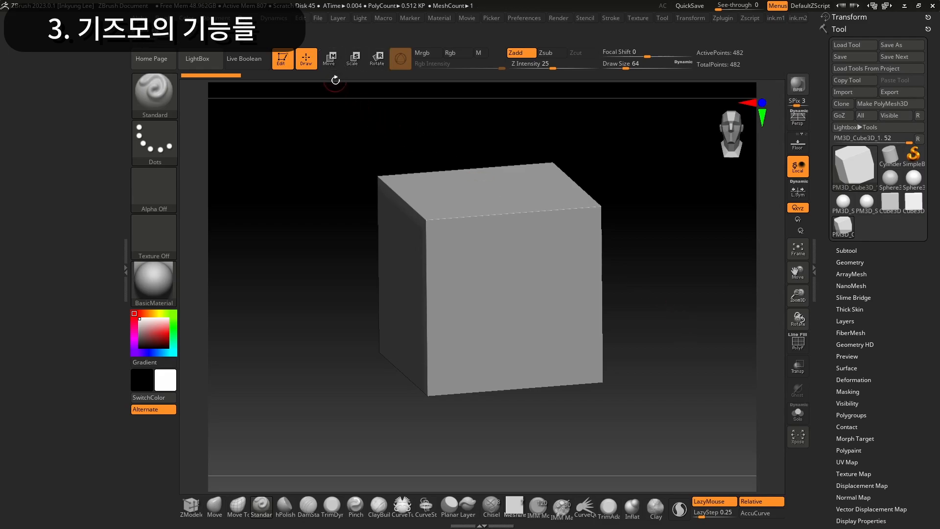
left_click(331, 60)
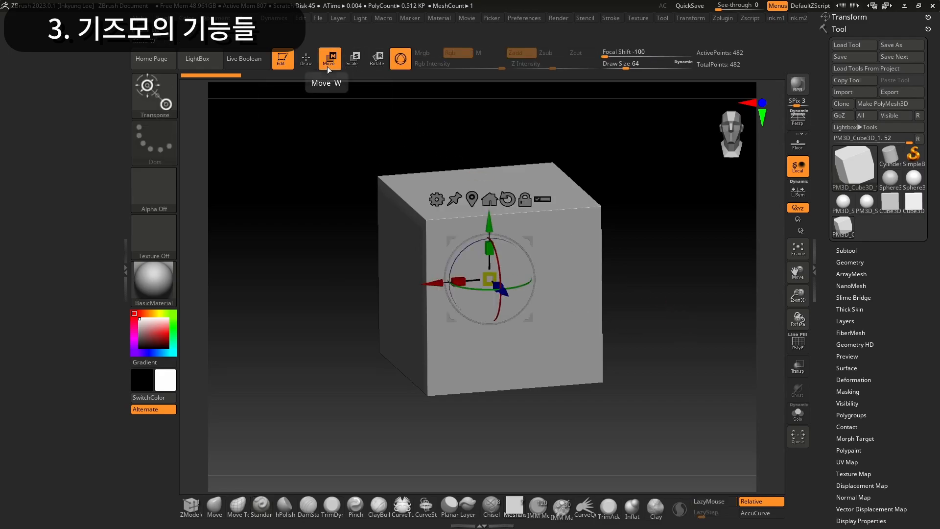
left_click(353, 63)
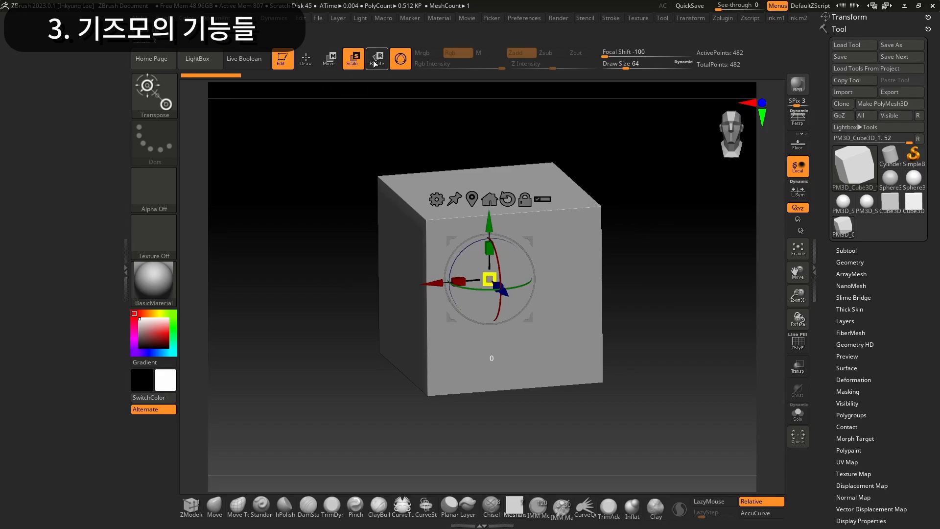
left_click(373, 63)
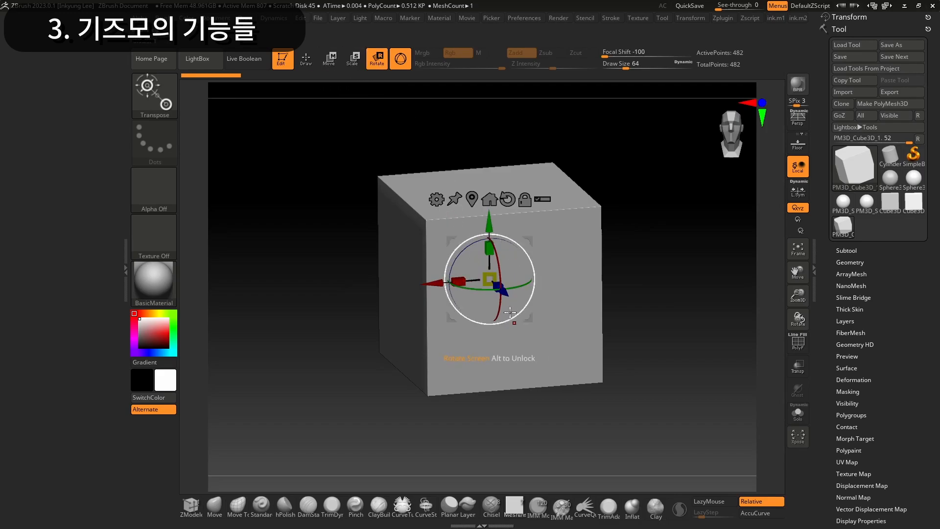
Try the gizmo's axis handles by moving the cube along Y and X and stretching it taller and wider
left_click_drag(635, 275, 642, 283)
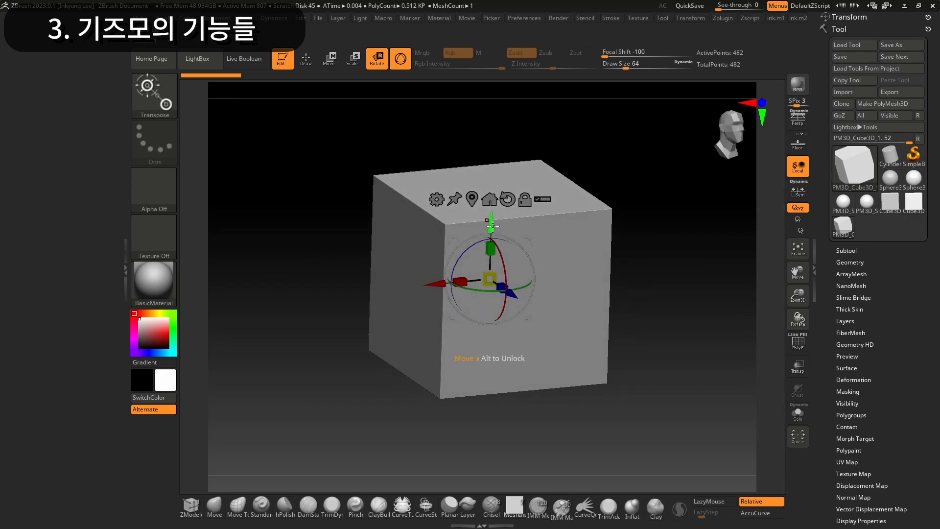
mouse_move(490, 226)
left_mouse_down()
mouse_move(491, 199)
mouse_move(491, 223)
left_mouse_up()
left_click_drag(443, 288, 501, 302)
mouse_move(519, 264)
left_mouse_down()
mouse_move(519, 237)
mouse_move(519, 275)
mouse_move(519, 255)
left_mouse_up()
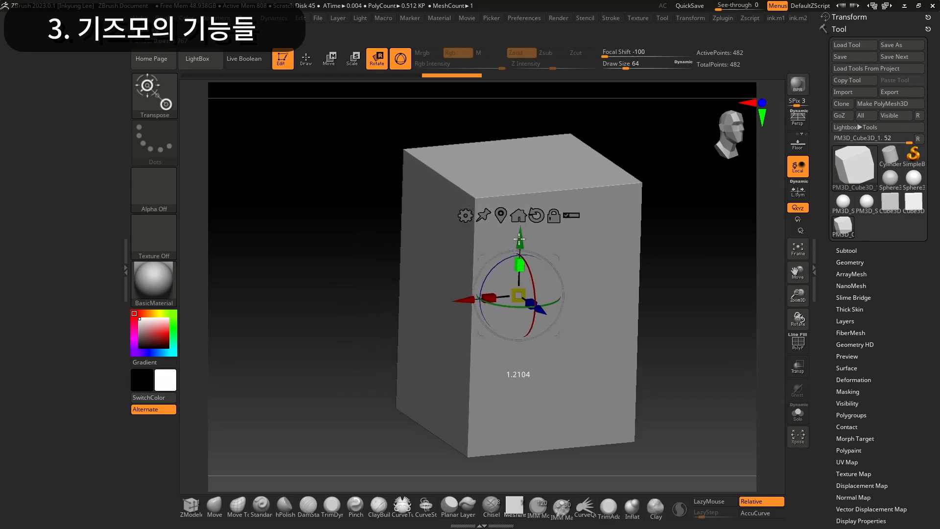
mouse_move(488, 298)
left_mouse_down()
mouse_move(451, 301)
mouse_move(472, 299)
left_mouse_up()
left_click_drag(530, 304, 514, 260)
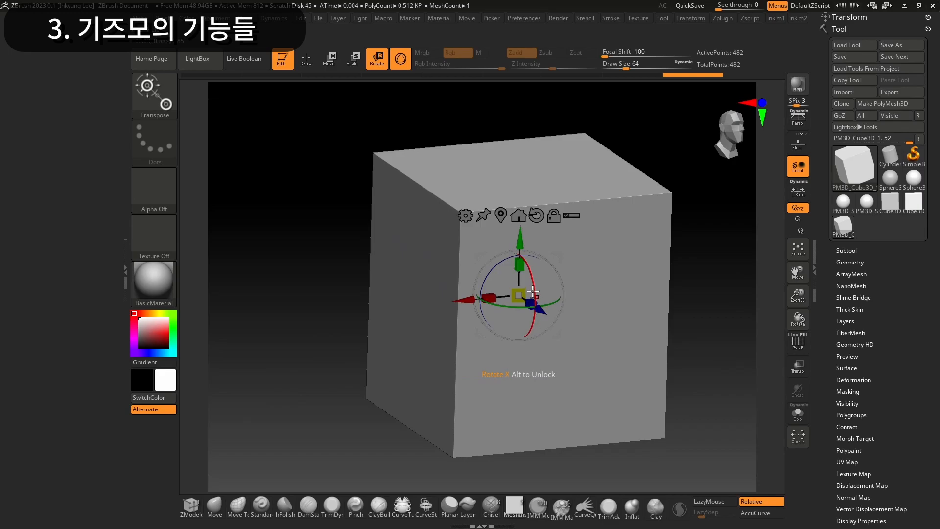
Undo the last two gizmo transforms and try tilting the cube with the rotation rings
key("ctrl+z")
key("ctrl+z")
left_click_drag(542, 279, 496, 305)
mouse_move(696, 314)
left_mouse_down()
mouse_move(669, 317)
mouse_move(688, 319)
left_mouse_up()
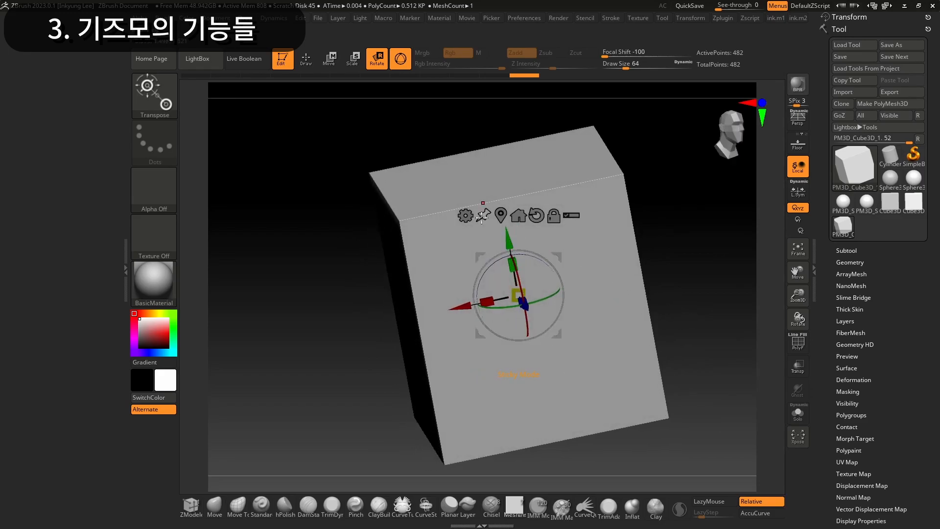
left_click_drag(686, 334, 694, 321)
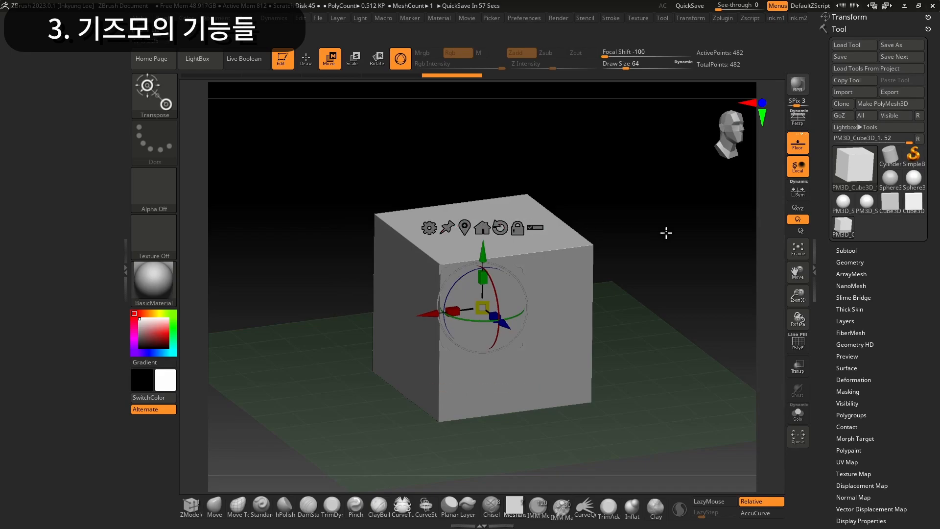
Move the cube up and along X with the gizmo, and send it back to its home position on the floor grid
left_click_drag(482, 253, 482, 167)
left_click_drag(431, 211, 266, 239)
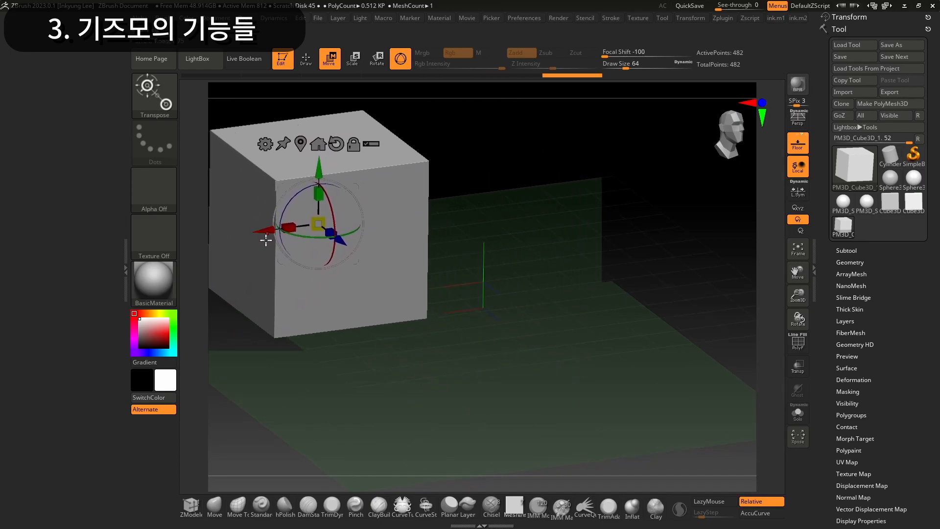
left_click(318, 141)
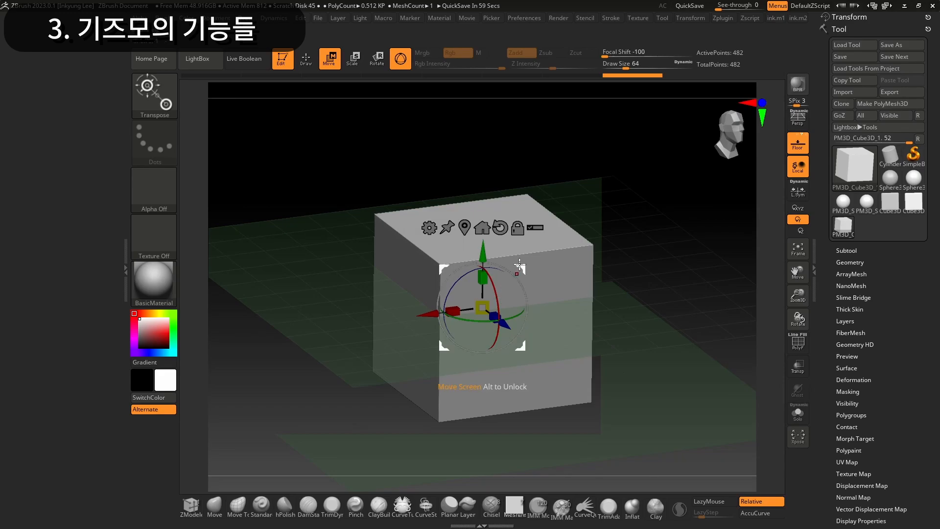
Reset the orientation of the moved and rotated cube through the gizmo, and shift it along the Z axis
left_click_drag(445, 316, 395, 241)
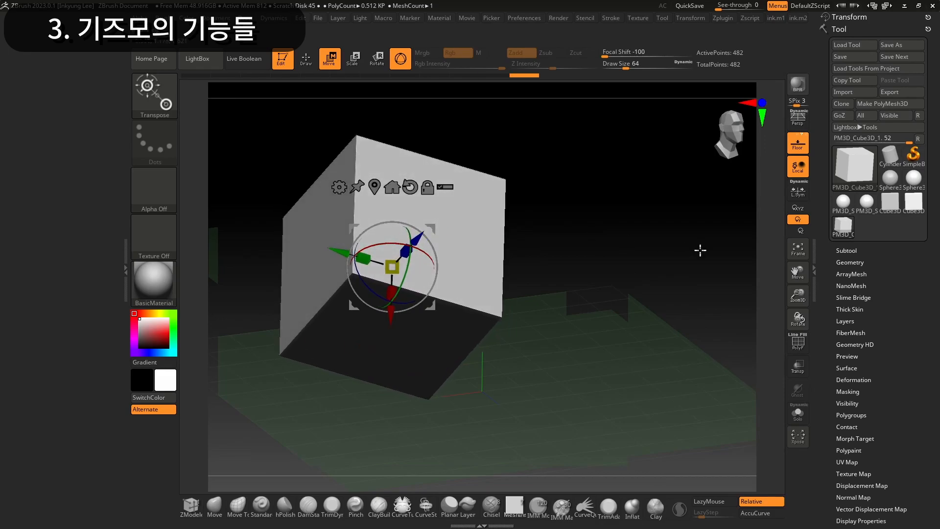
left_click(411, 188)
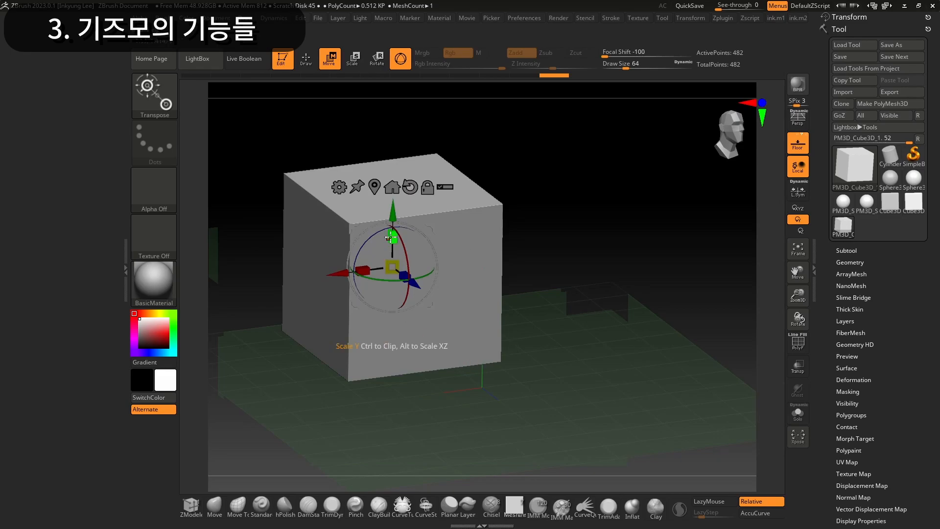
left_click_drag(416, 285, 480, 334)
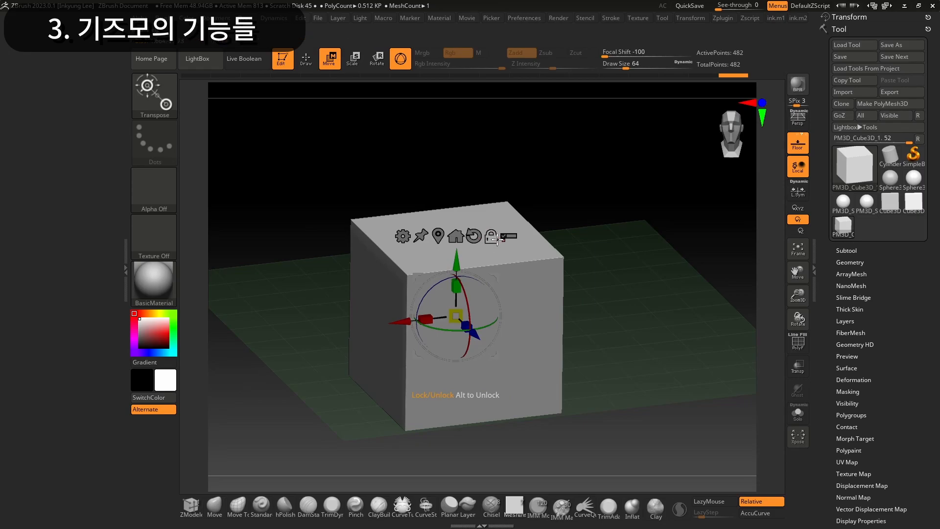
Unlock the gizmo and move it along X away from the stationary cube, undoing the last trial transform
left_click(492, 239)
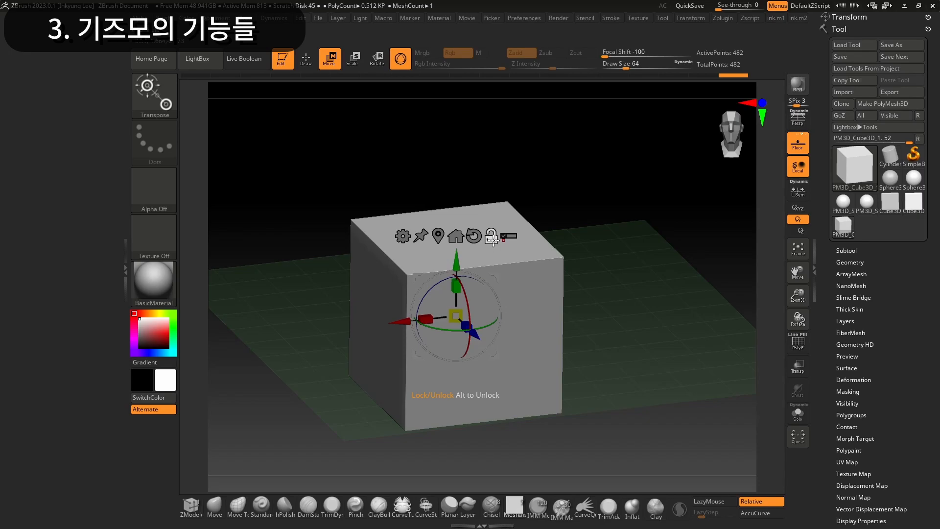
left_click_drag(403, 321, 456, 331)
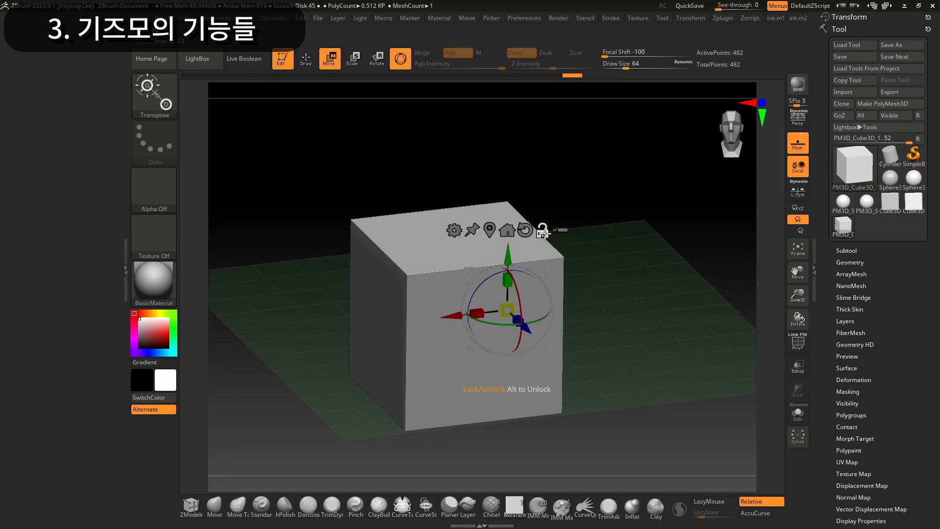
left_click_drag(454, 316, 608, 309)
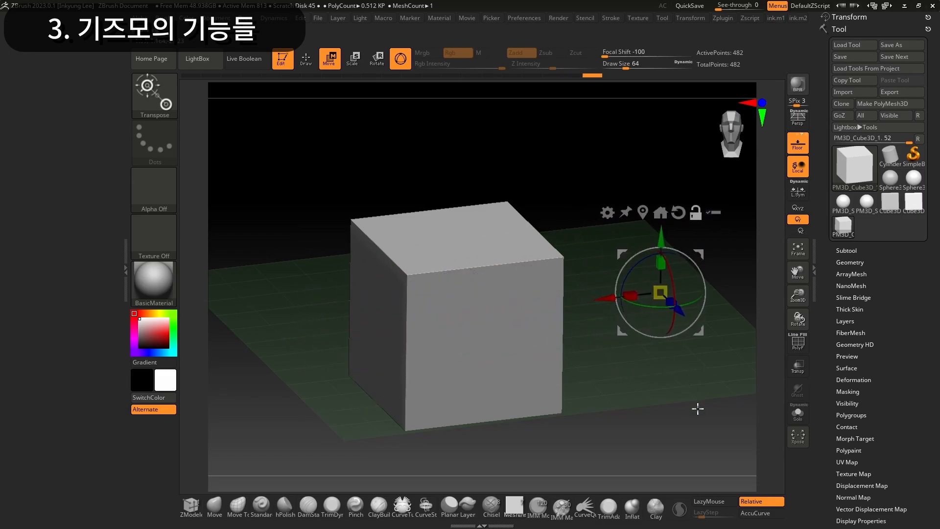
left_click_drag(632, 272, 605, 296)
key("ctrl+z")
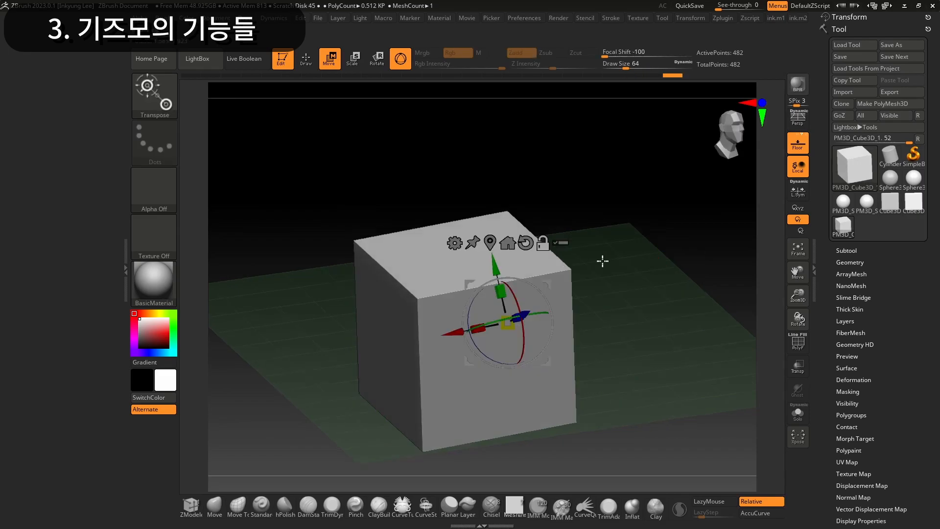
Place and rotate the gizmo beside the cube, and restore its orientation and position at the unmasked mesh centre
left_click_drag(456, 335, 544, 332)
mouse_move(610, 280)
left_mouse_down()
mouse_move(624, 330)
mouse_move(587, 282)
mouse_move(570, 305)
mouse_move(602, 283)
left_mouse_up()
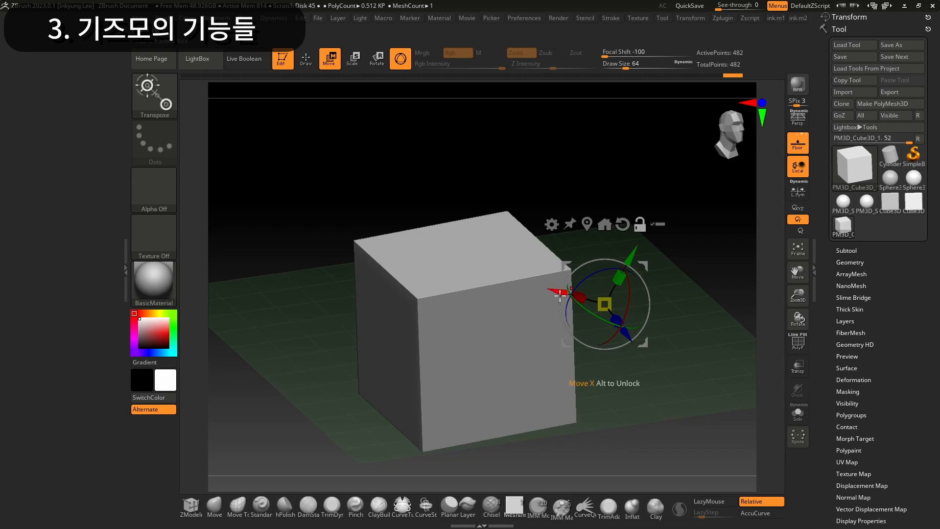
left_click_drag(574, 299, 613, 326)
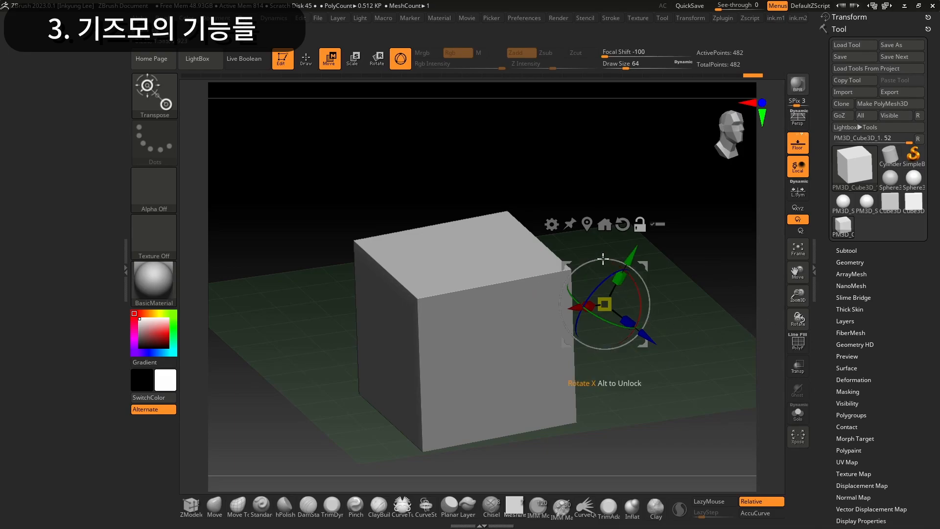
left_click(623, 223)
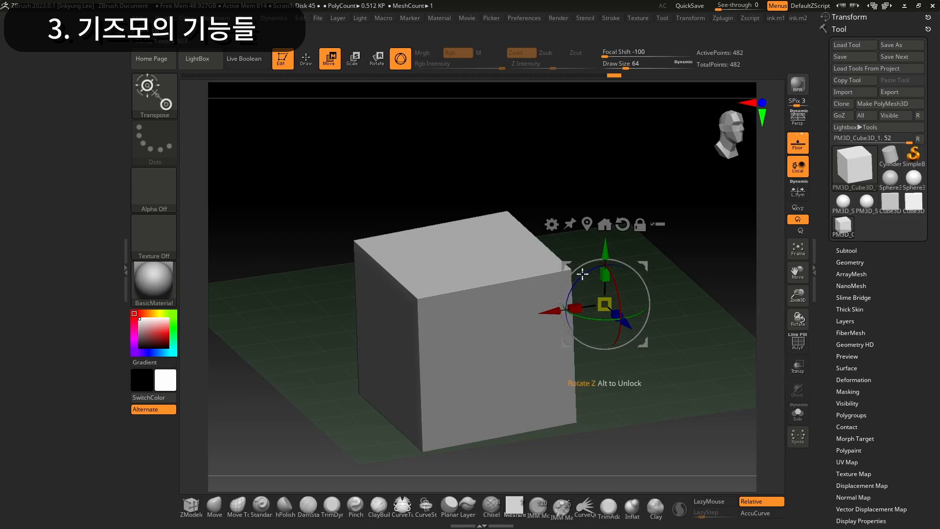
left_click(587, 225)
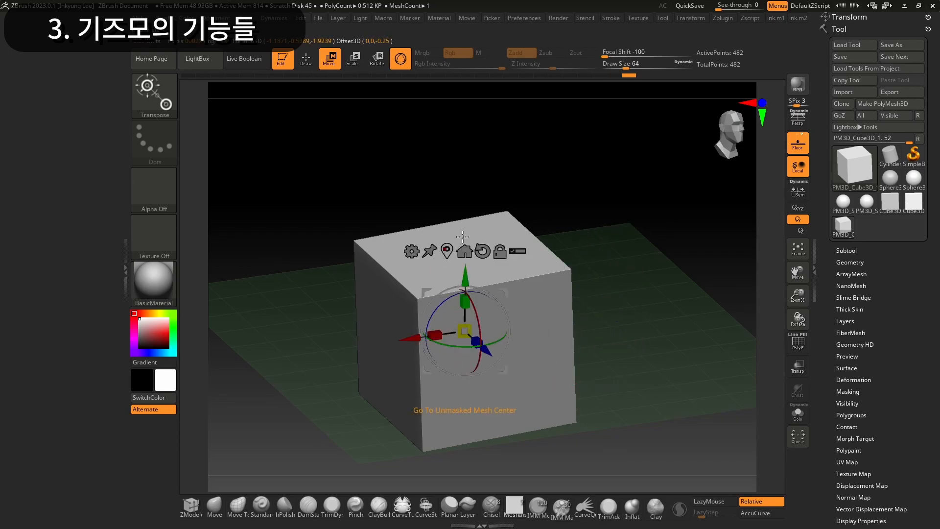
From a front view, temporarily slide only the gizmo along X off the cube and return it to the mesh centre
left_click_drag(620, 351, 619, 346)
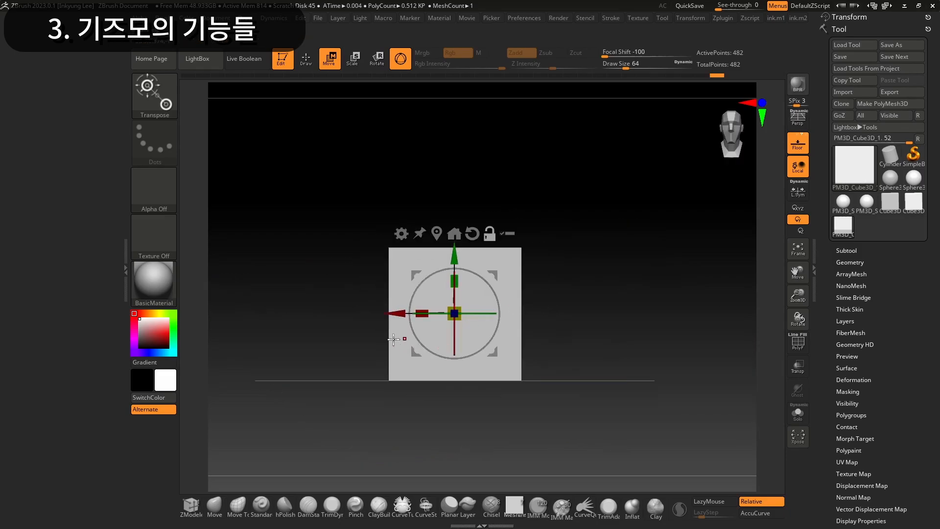
left_click_drag(395, 314, 526, 338, "alt")
left_click(567, 233)
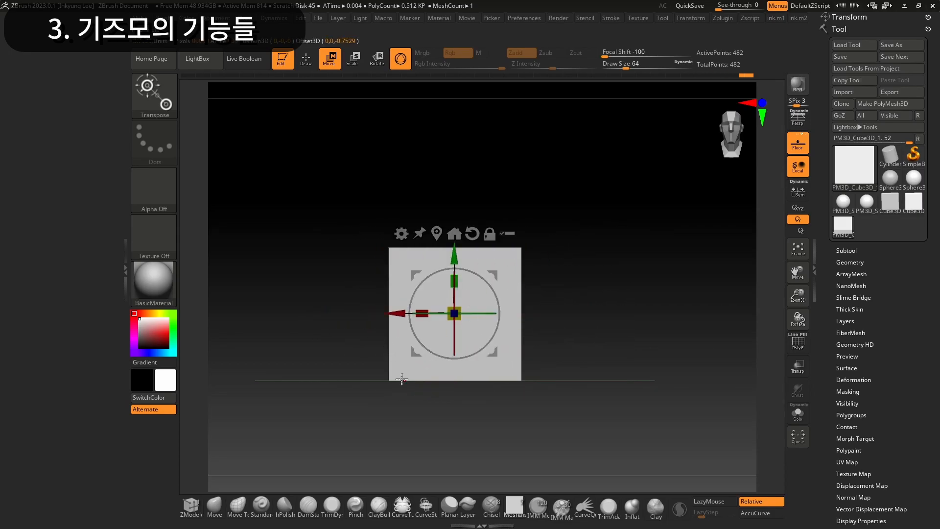
Duplicate the cube along the X axis with the gizmo's move arrow
left_click_drag(395, 314, 728, 319, "ctrl")
left_click_drag(710, 403, 577, 415, "alt")
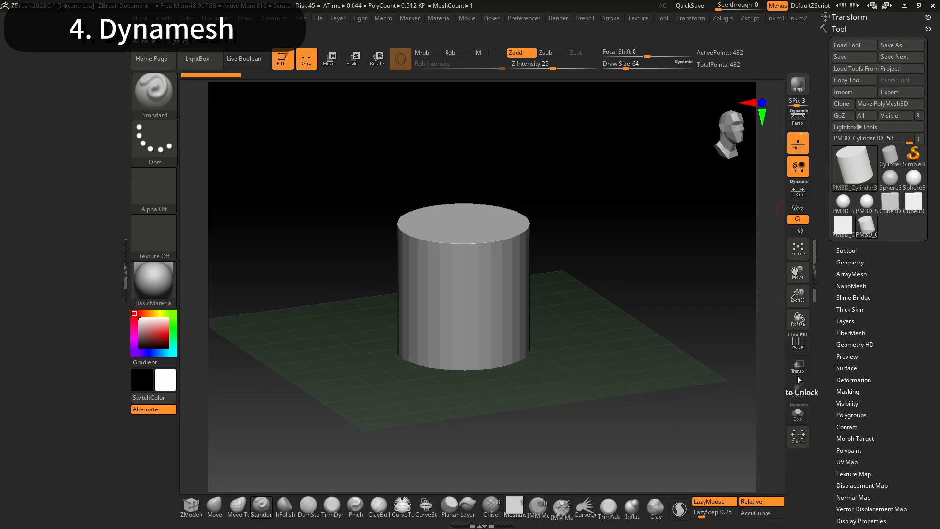
Turn on the polyframe display for the cylinder and examine its wireframe up close from several angles
left_click(798, 348)
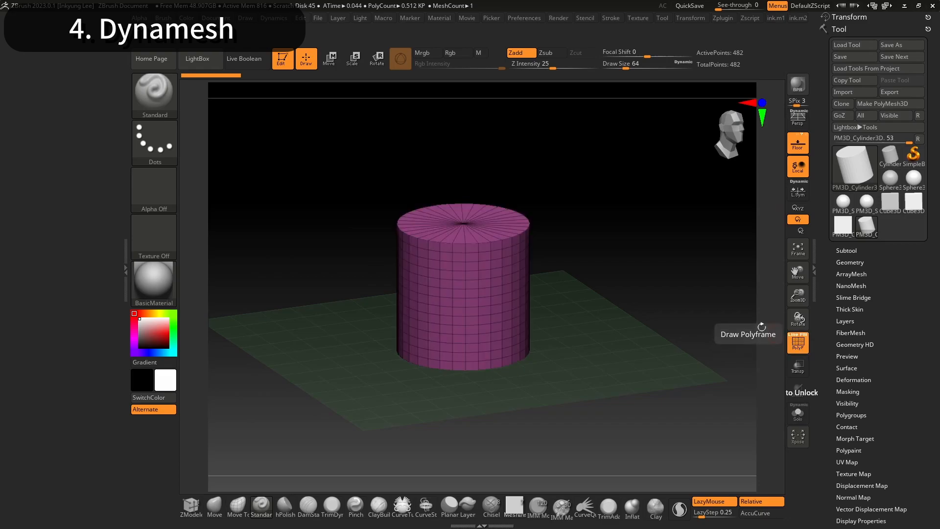
left_click_drag(805, 302, 806, 327)
left_click_drag(649, 334, 529, 300)
left_click_drag(640, 237, 571, 254)
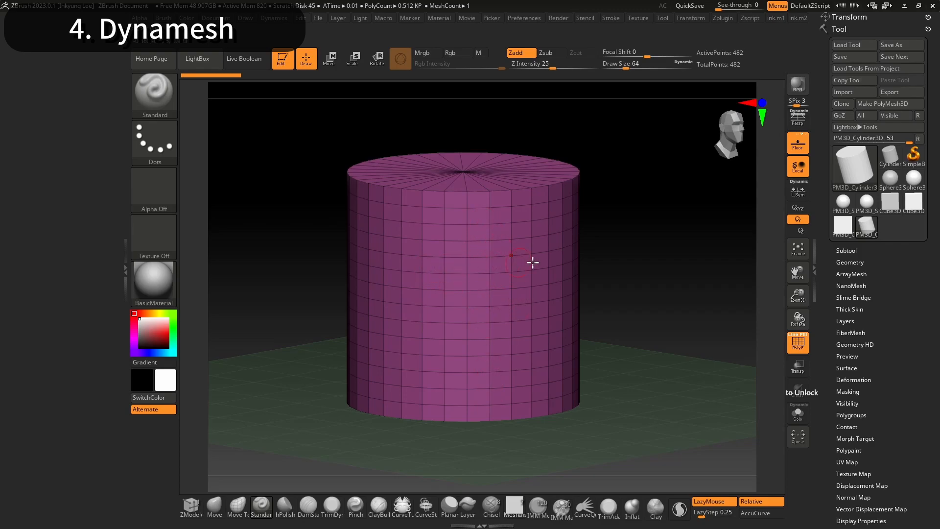
mouse_move(590, 333)
left_mouse_down()
mouse_move(635, 283)
mouse_move(744, 310)
mouse_move(692, 273)
mouse_move(621, 286)
mouse_move(648, 297)
left_mouse_up()
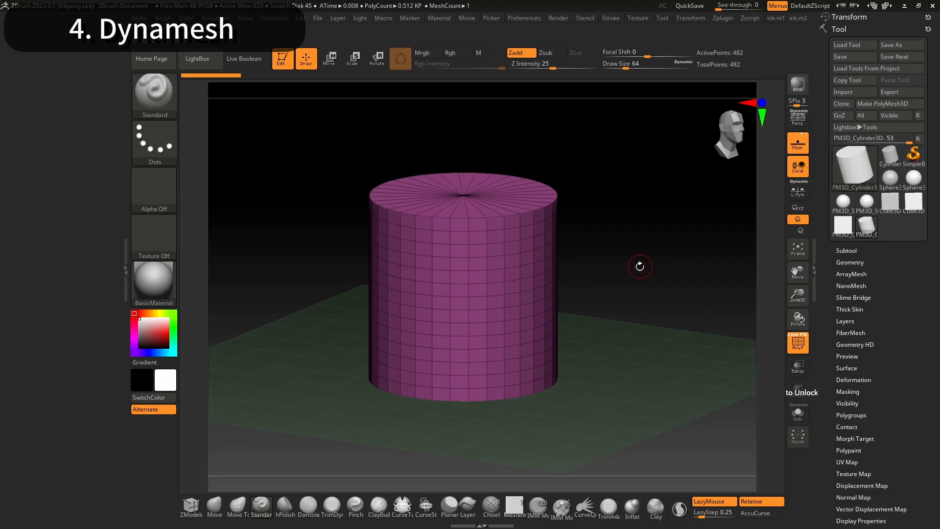
Try DynaMesh on the cylinder at resolution 128
key("alt+2")
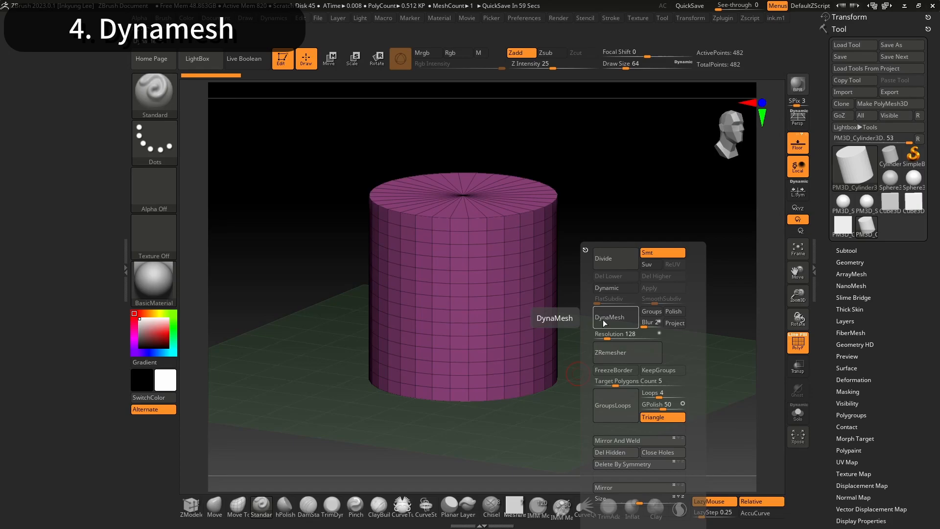
left_click(603, 321)
left_click_drag(621, 334, 618, 350)
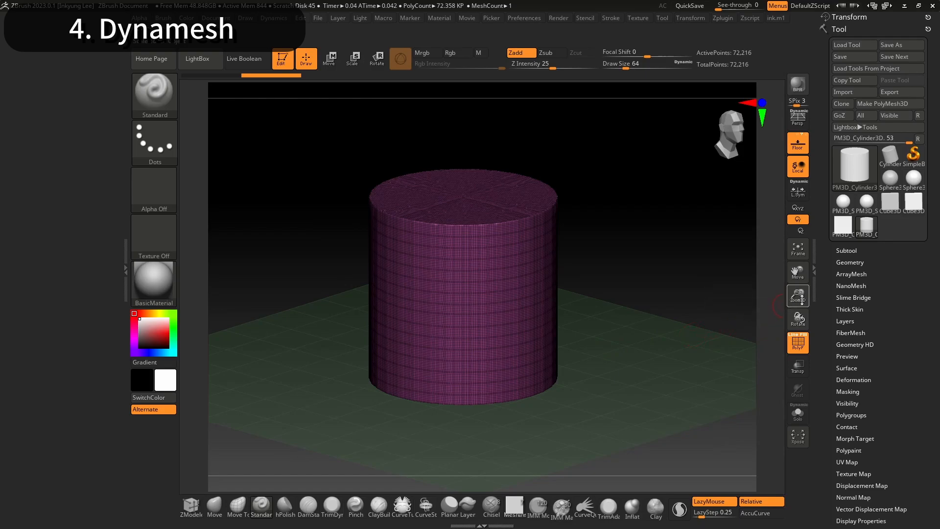
Duplicate the cylinder subtool and move the copy along X so it stands beside the original
key("w")
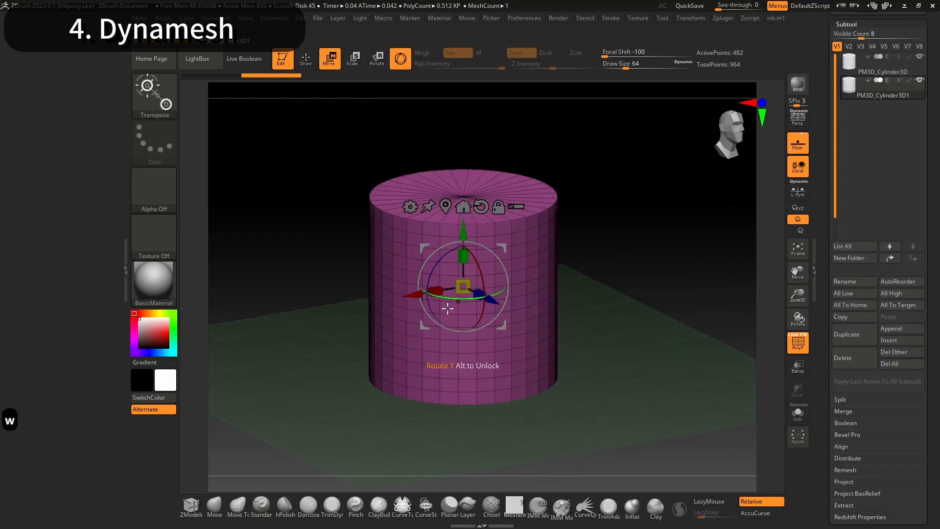
left_click_drag(446, 290, 664, 252, "ctrl")
left_click_drag(654, 387, 579, 406, "alt")
left_click_drag(799, 297, 796, 286)
left_click_drag(546, 280, 564, 275)
Apply DynaMesh at resolution 128 to the copied cylinder and make the original cylinder the active subtool
key("alt+2")
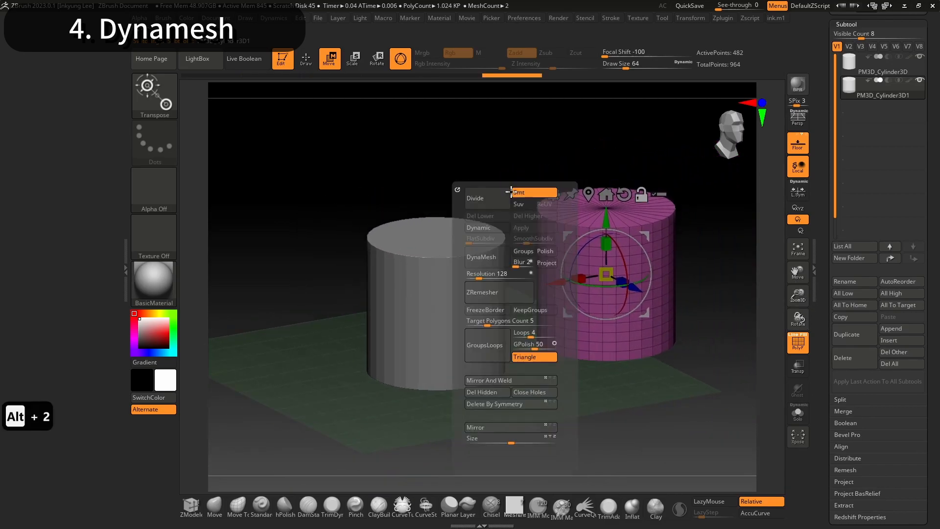
left_click(492, 256)
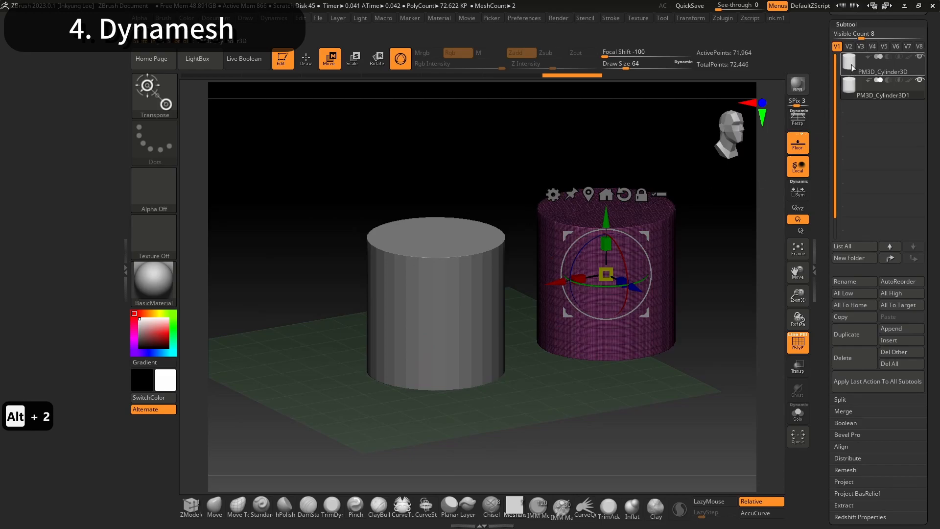
left_click(497, 300, "alt")
left_click_drag(527, 392, 566, 372)
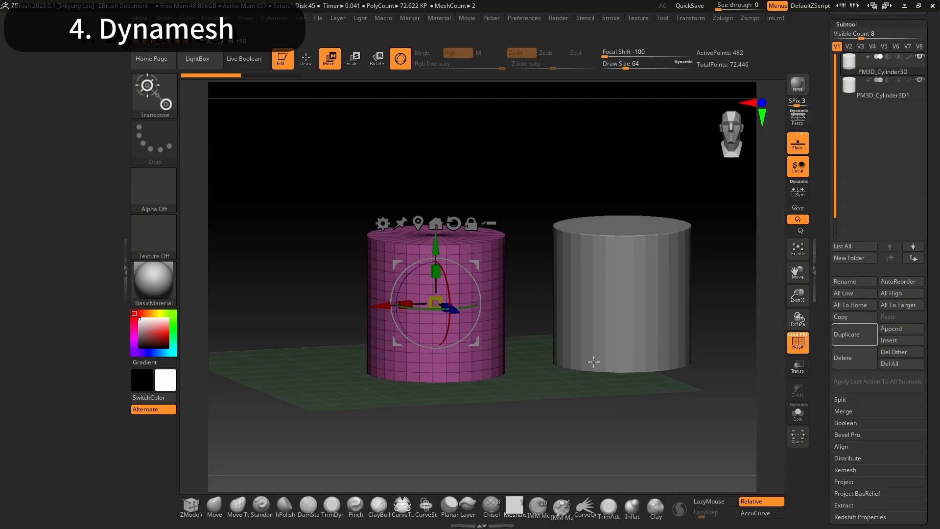
Hide the polyframe and sculpt a diagonal raised stroke on the original cylinder with the Standard brush at draw size about 149
left_click(798, 350)
key("q")
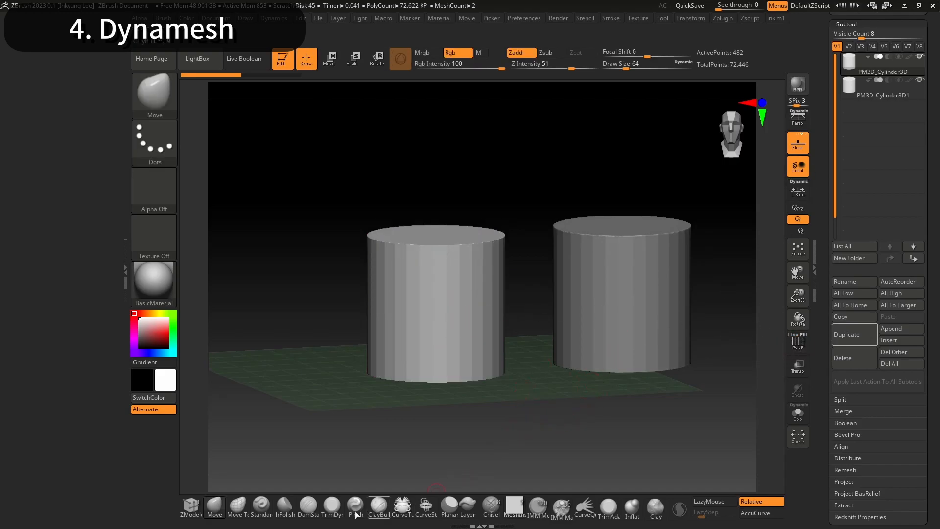
left_click(261, 507)
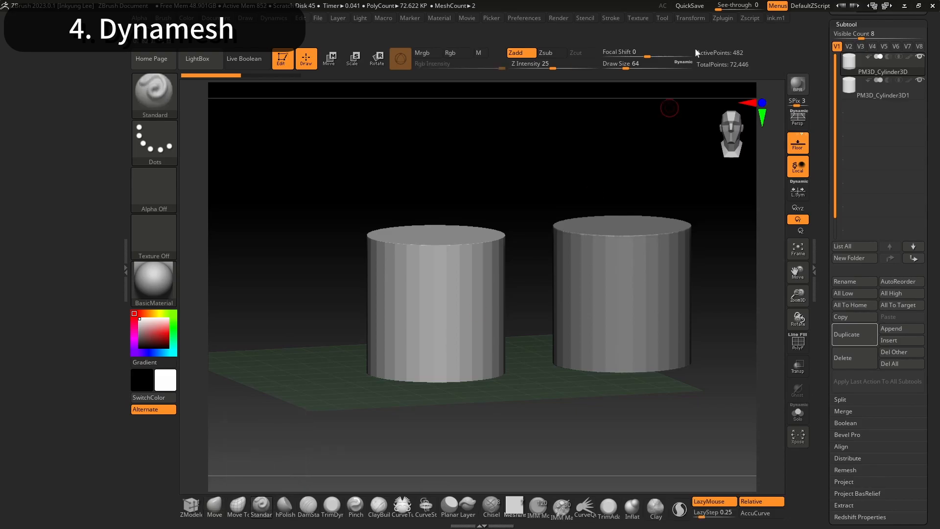
left_click_drag(624, 65, 643, 64)
left_click_drag(473, 267, 413, 369)
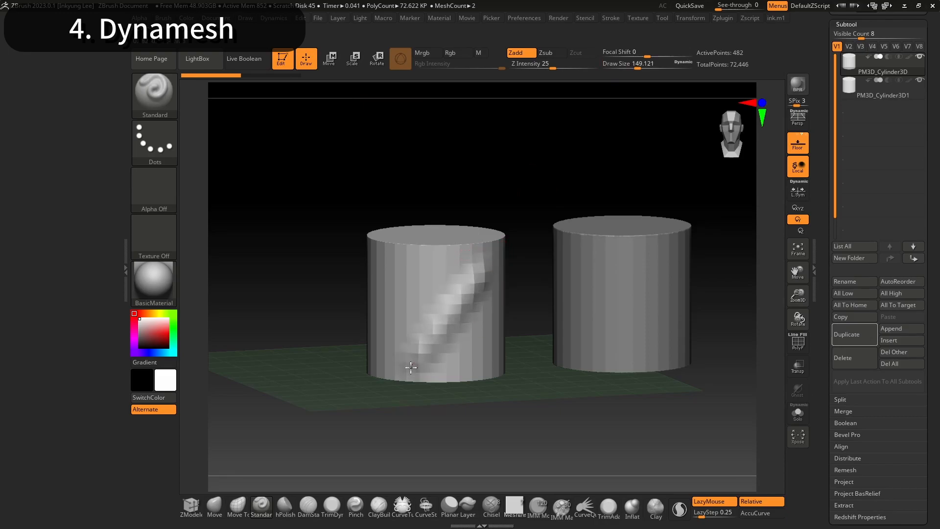
left_click_drag(504, 426, 485, 416)
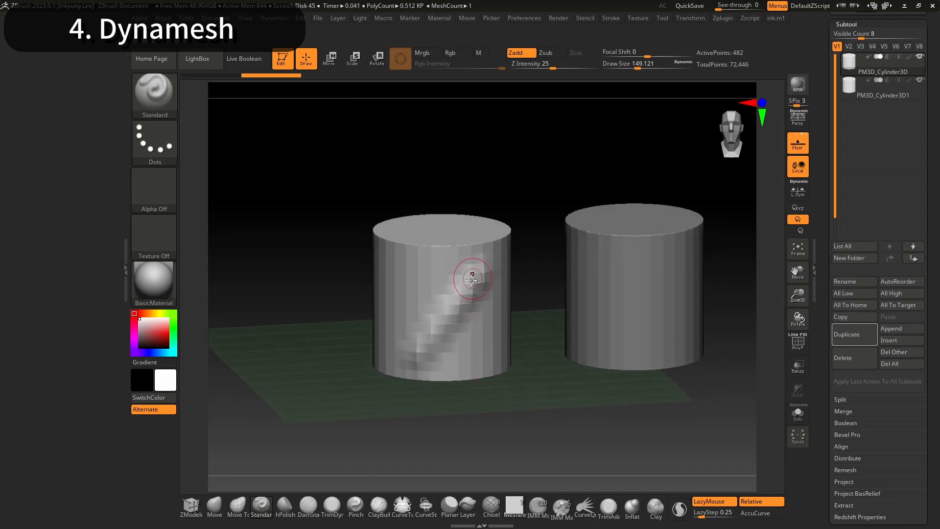
left_click_drag(556, 380, 515, 416)
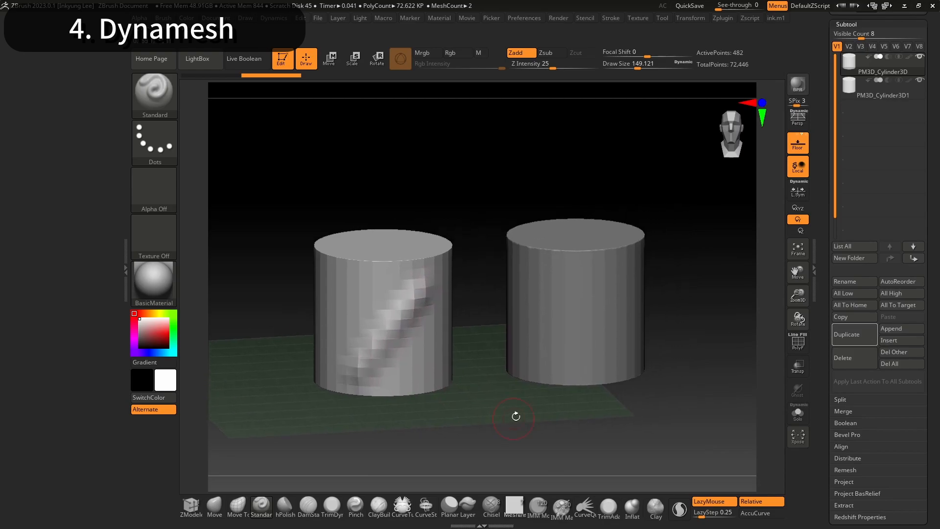
Sculpt a matching diagonal stroke on the DynaMeshed copy and display its polyframe to examine the mesh density
left_click(848, 93)
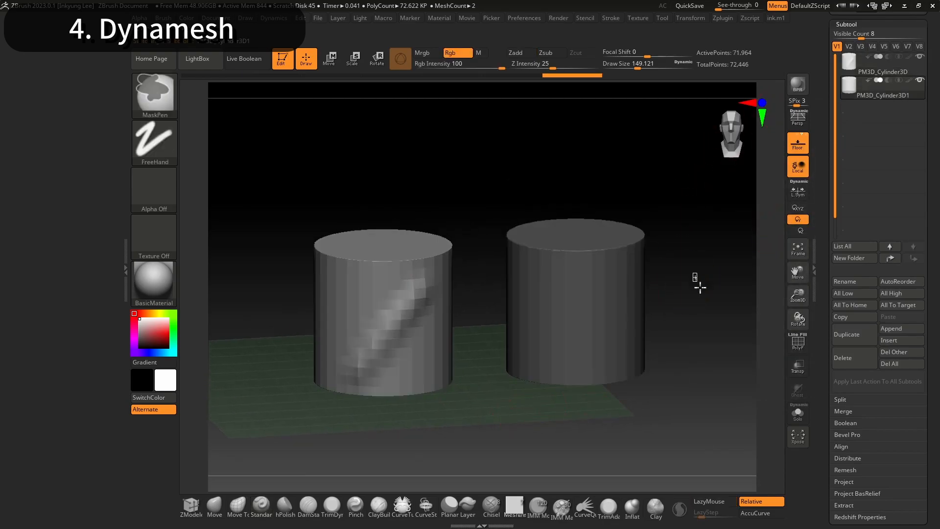
left_click_drag(621, 261, 547, 369)
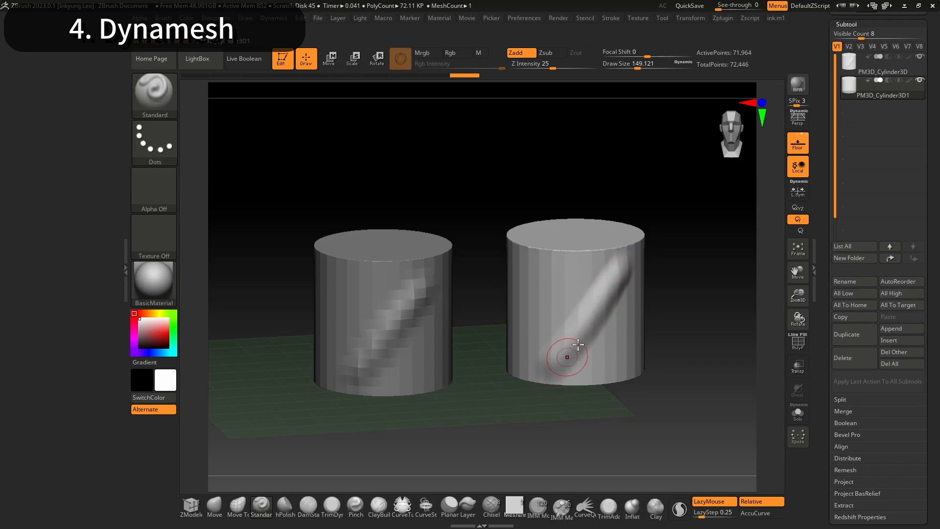
left_click(798, 343)
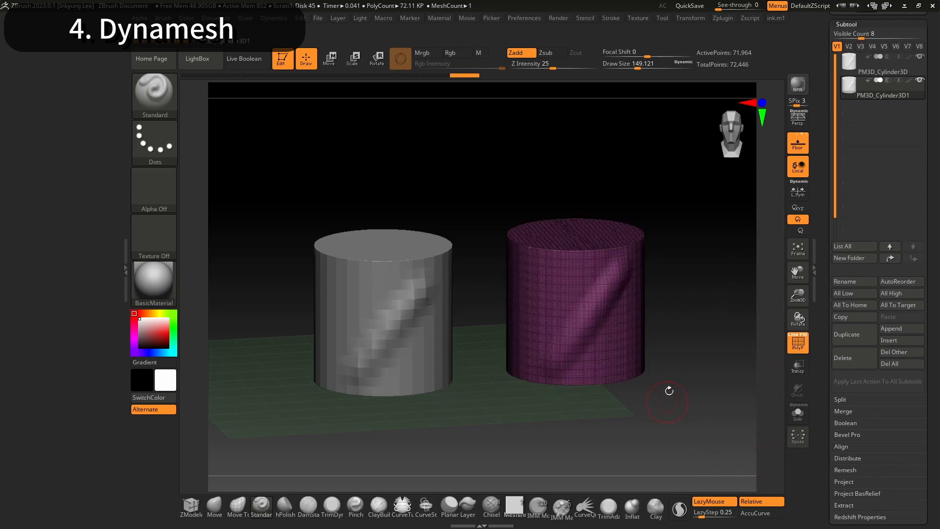
mouse_move(798, 300)
left_mouse_down()
mouse_move(807, 289)
mouse_move(810, 302)
left_mouse_up()
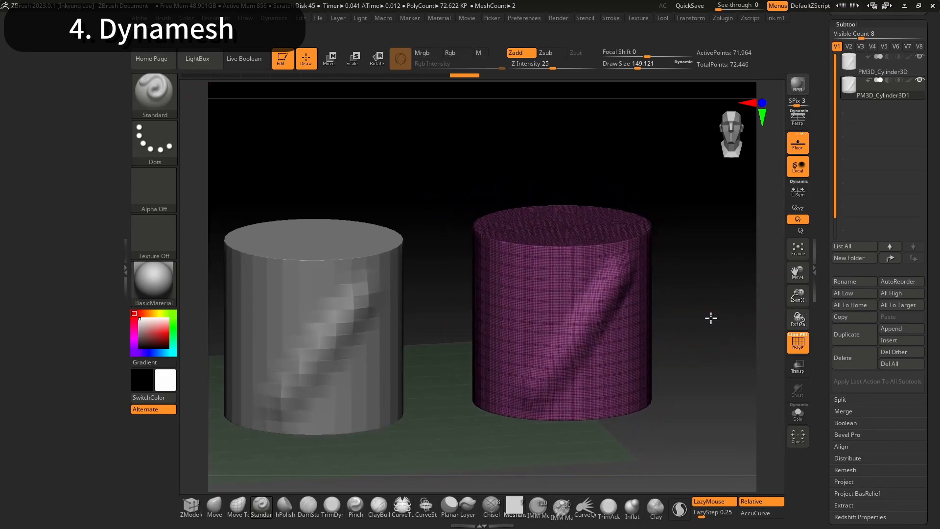
left_click_drag(709, 319, 686, 315)
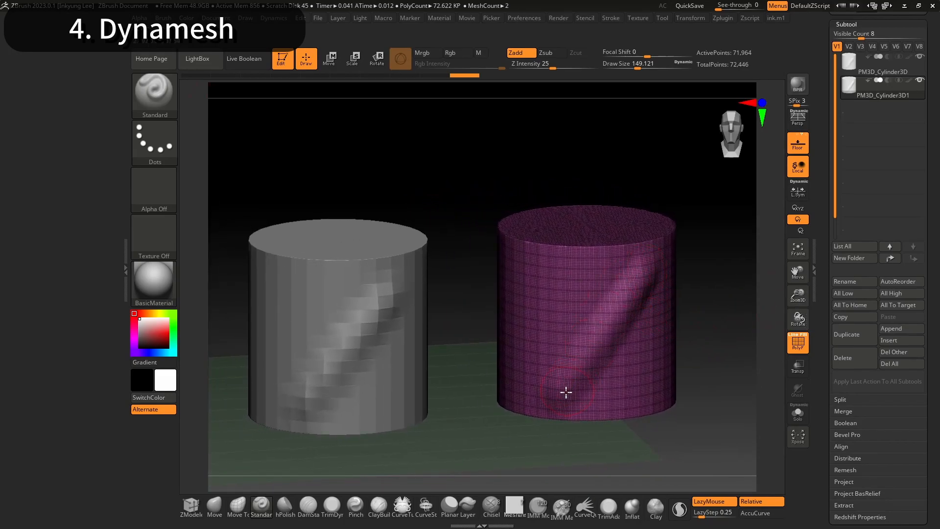
Make the original cylinder the active subtool, show it alone, and display its polyframe
left_click(797, 343)
left_click(850, 64)
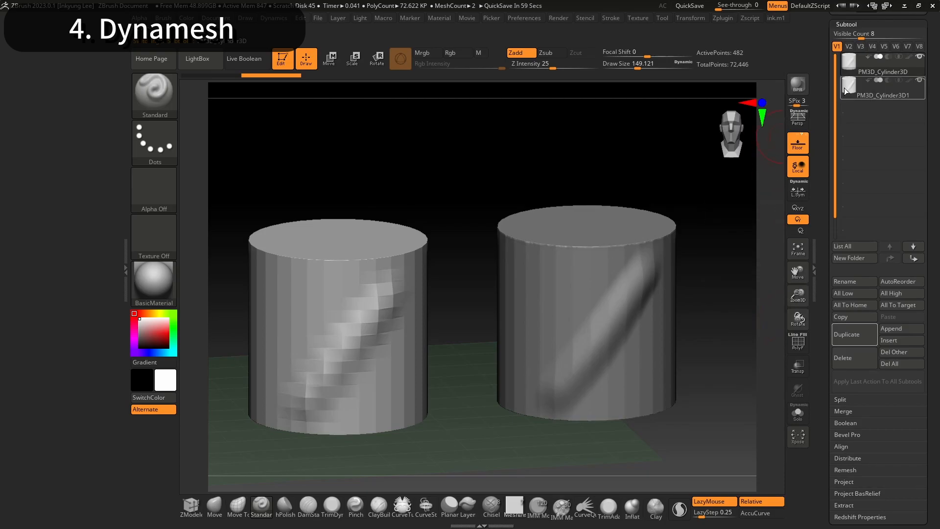
mouse_move(849, 88)
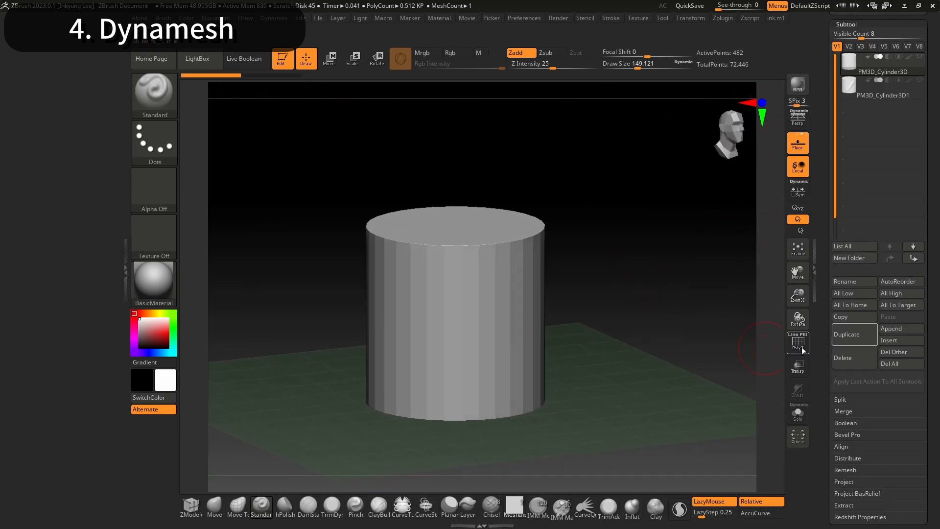
left_click(797, 343)
left_click_drag(602, 348, 590, 298)
Try DynaMesh on the original cylinder at resolution 128
key("alt+2")
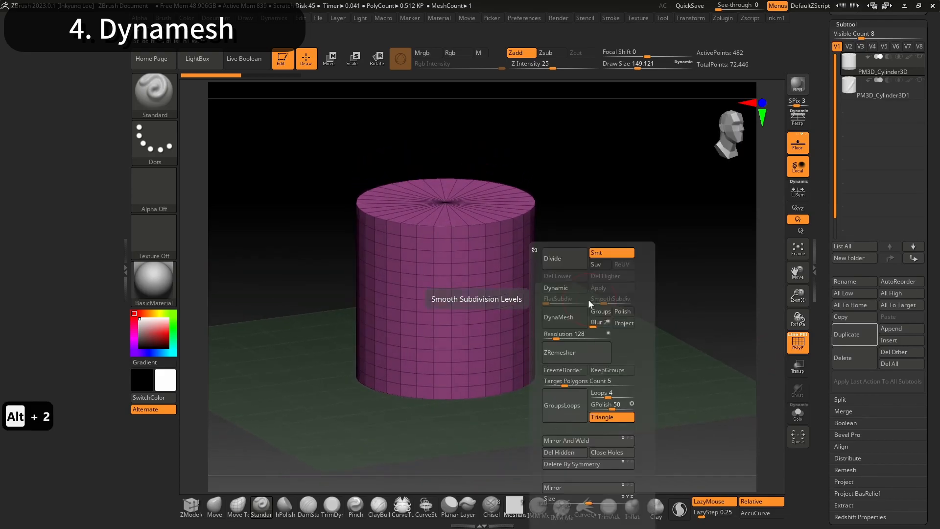
left_click(568, 321)
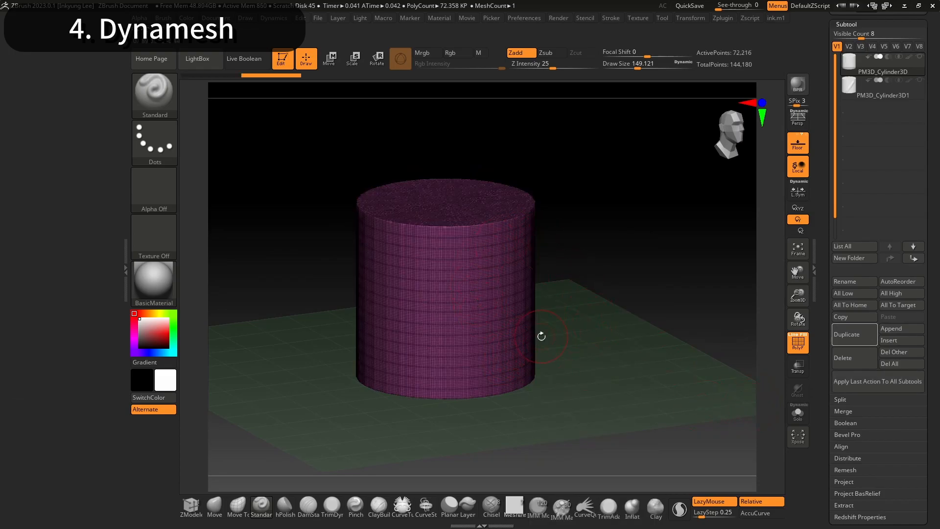
key("ctrl+z")
Try DynaMesh on the original cylinder at the lower resolution of 16
key("alt+2")
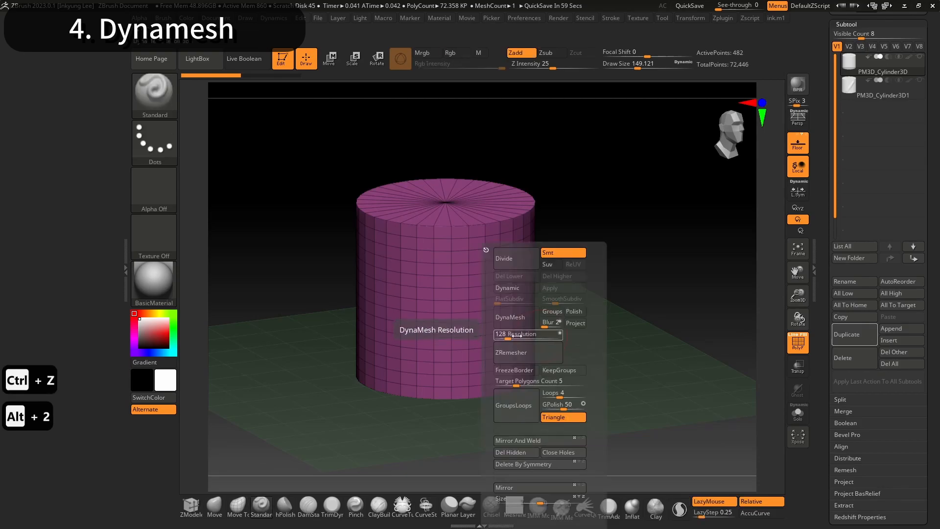
left_click_drag(510, 339, 505, 339)
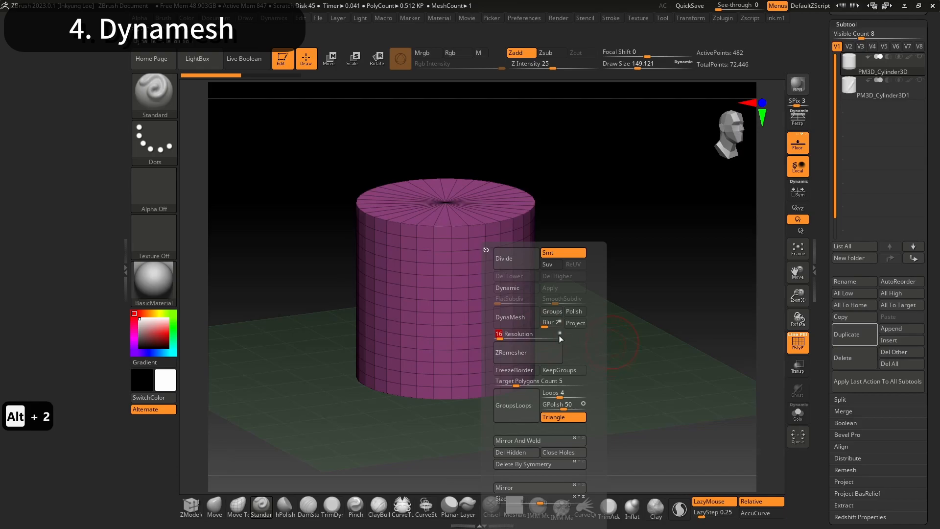
left_click(509, 317)
mouse_move(570, 303)
left_mouse_down()
mouse_move(583, 308)
mouse_move(576, 301)
left_mouse_up()
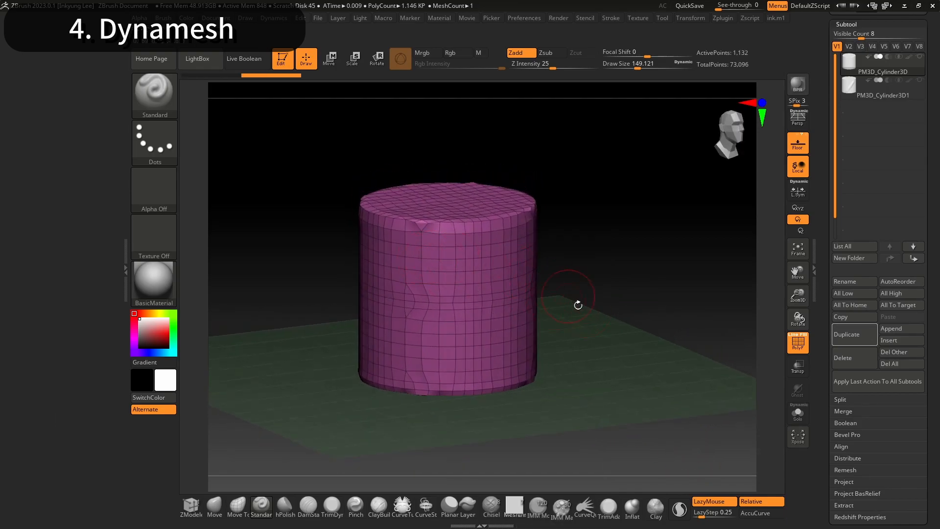
key("ctrl+z")
Try DynaMesh on the original cylinder at resolution 440 and examine the dense wireframe up close
key("alt+2")
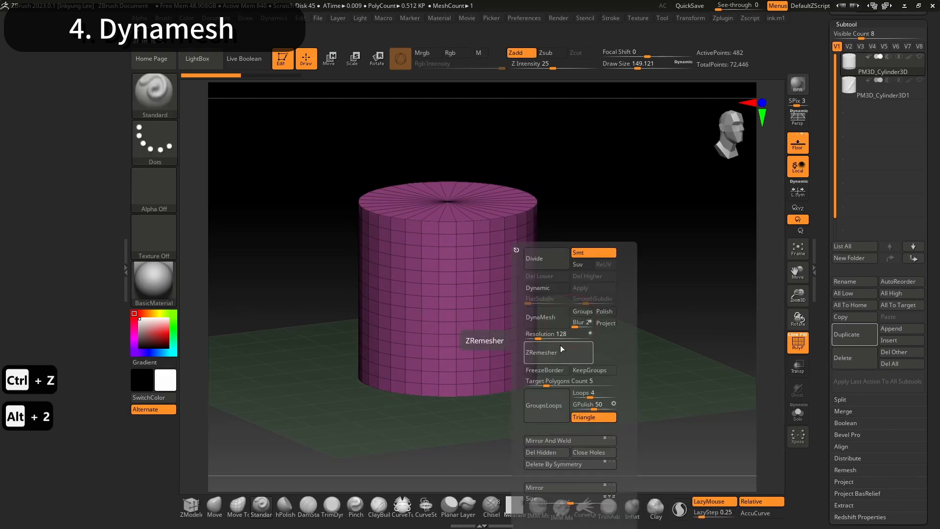
left_click_drag(538, 337, 549, 337)
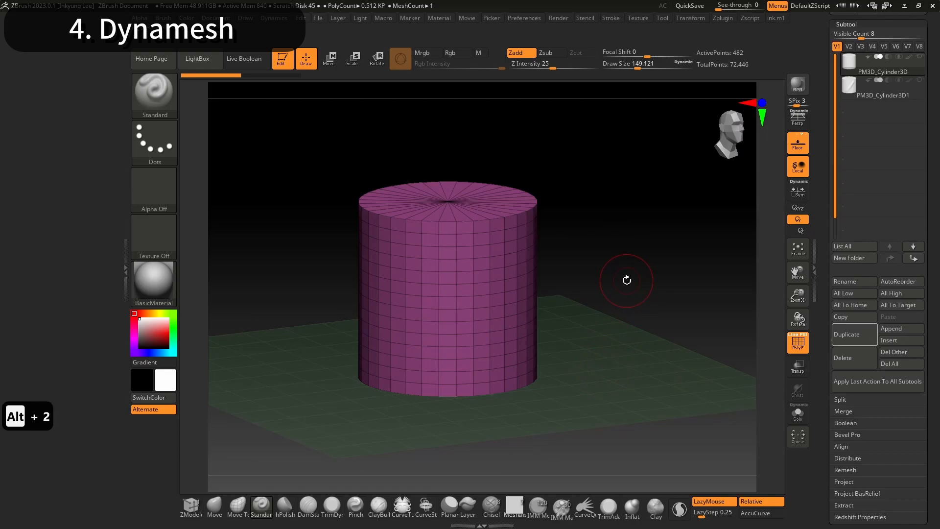
key("alt+2")
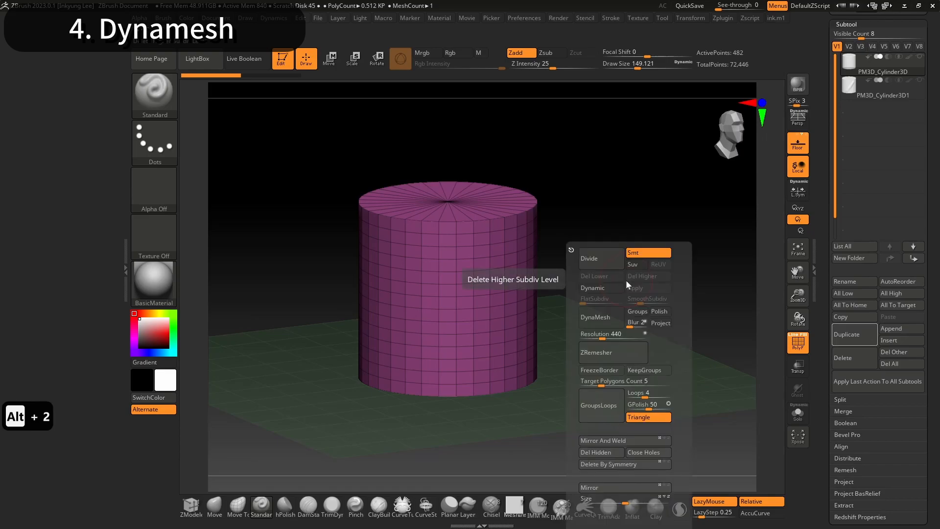
left_click(606, 317)
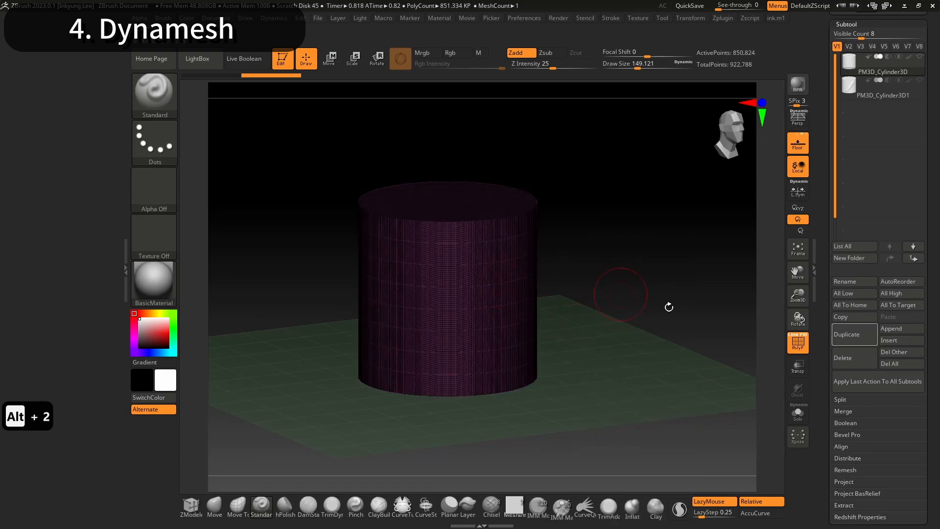
left_click_drag(797, 297, 796, 323)
mouse_move(489, 338)
left_mouse_down("alt")
mouse_move(606, 321)
mouse_move(731, 273)
mouse_move(684, 310)
left_mouse_up("alt")
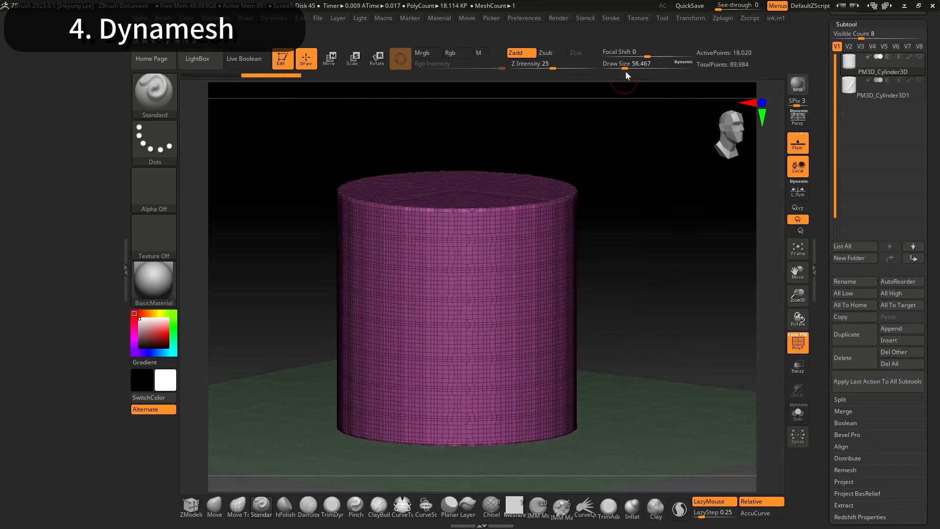
Pull the cylinder's upper side outward into a long horizontal protrusion with the Move brush at draw size about 338
left_click_drag(625, 68, 637, 68)
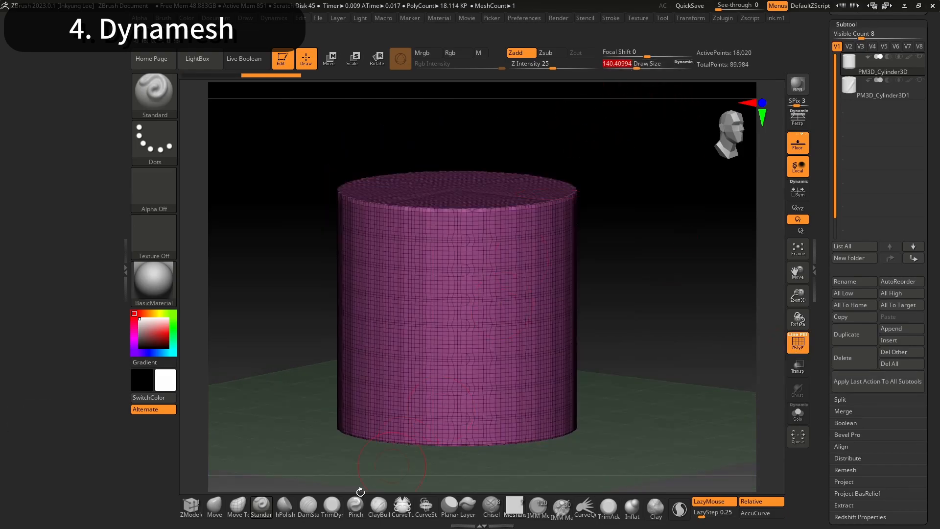
left_click_drag(797, 294, 779, 282)
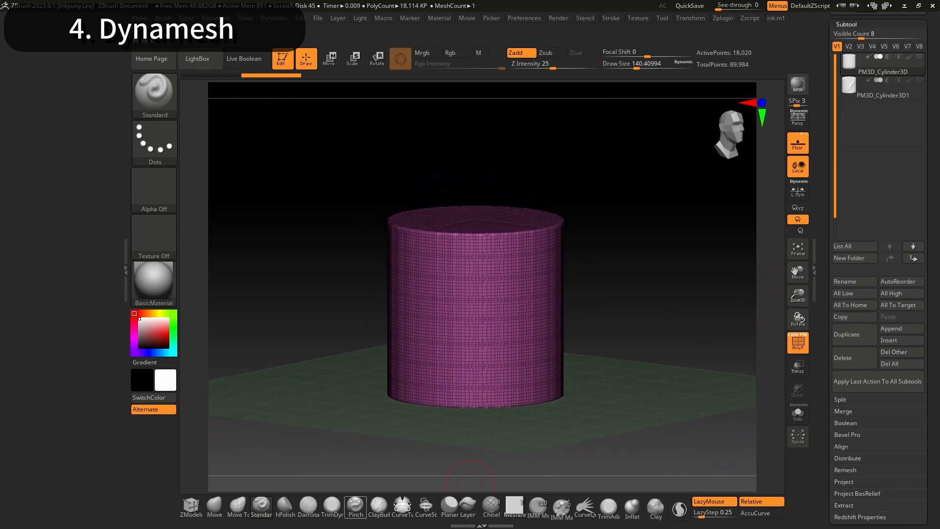
left_click(215, 507)
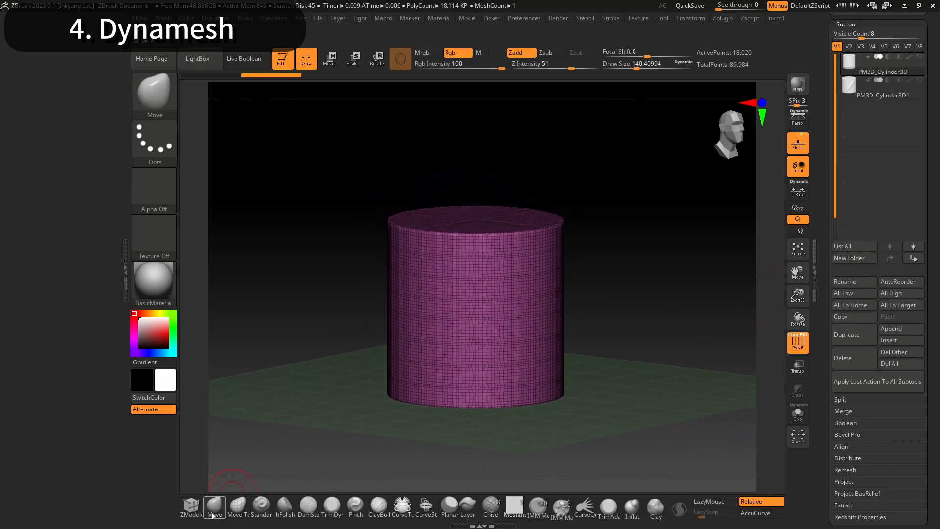
left_click_drag(636, 68, 654, 69)
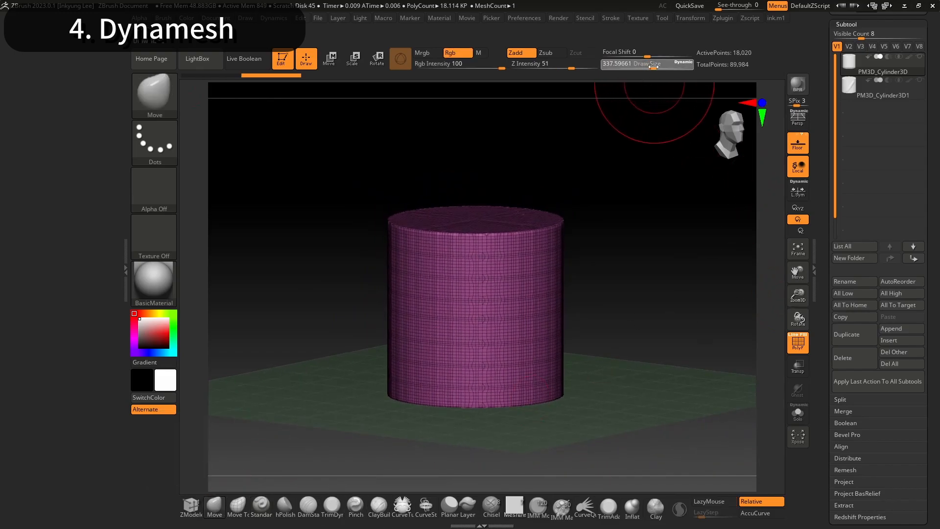
mouse_move(627, 196)
left_mouse_down()
mouse_move(577, 259)
mouse_move(510, 293)
mouse_move(529, 300)
mouse_move(692, 268)
left_mouse_up()
left_click_drag(657, 337, 729, 339)
left_click_drag(808, 301, 808, 288)
left_click_drag(610, 269, 741, 247)
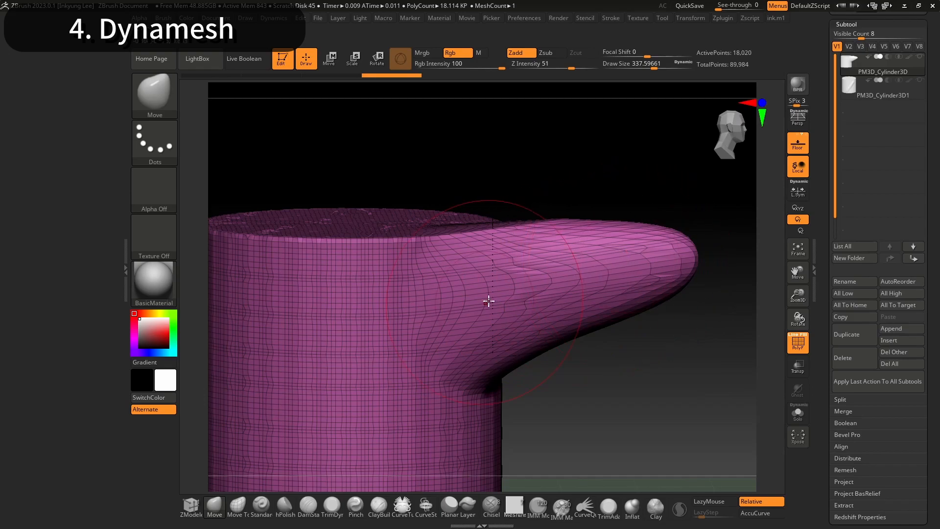
Hide the polyframe and try Standard brush strokes at draw size about 33 on the cylinder wall and the stretched protrusion
left_click_drag(653, 68, 619, 67)
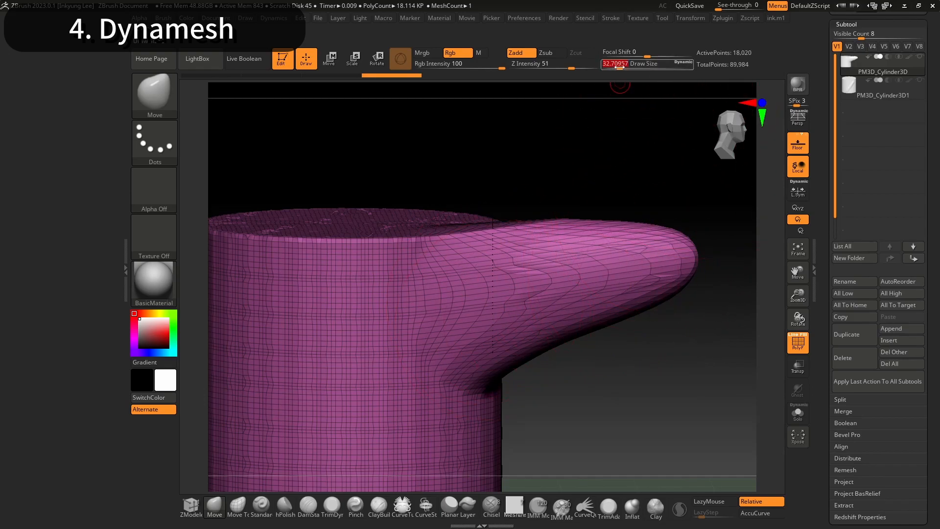
left_click(797, 343)
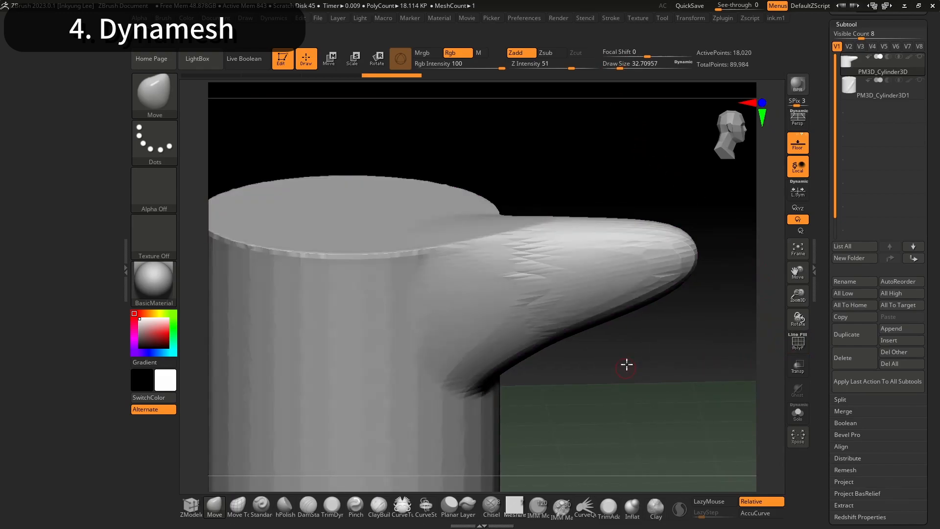
left_click_drag(626, 367, 632, 309, "alt")
left_click(262, 506)
left_click_drag(352, 270, 271, 415)
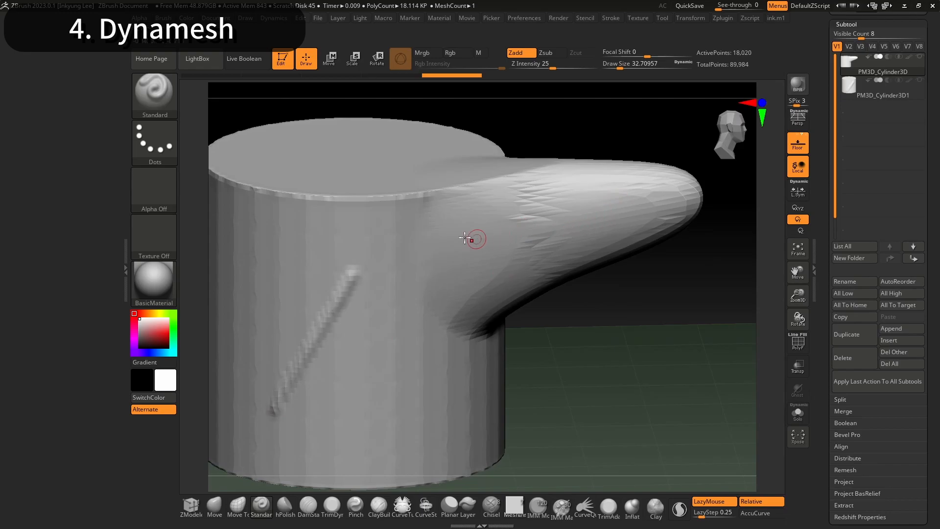
left_click_drag(446, 212, 604, 239)
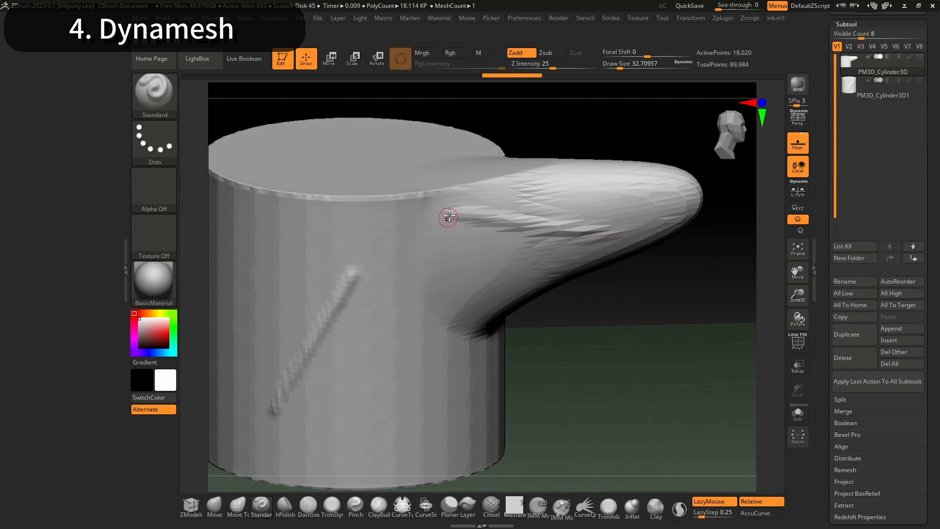
mouse_move(568, 332)
left_mouse_down()
mouse_move(606, 323)
mouse_move(416, 353)
left_mouse_up()
left_click_drag(325, 218, 432, 350)
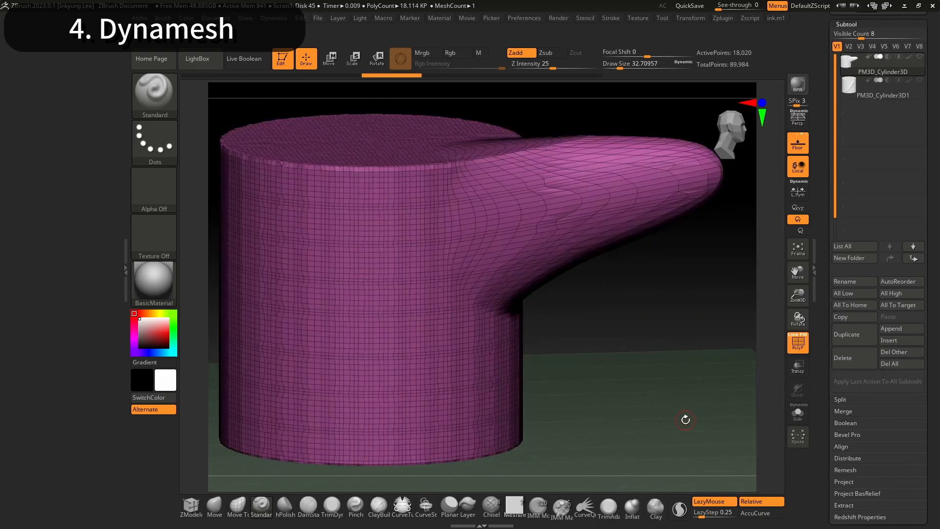
Try re-running DynaMesh on the deformed cylinder to redistribute the stretched polygons evenly
key("ctrl")
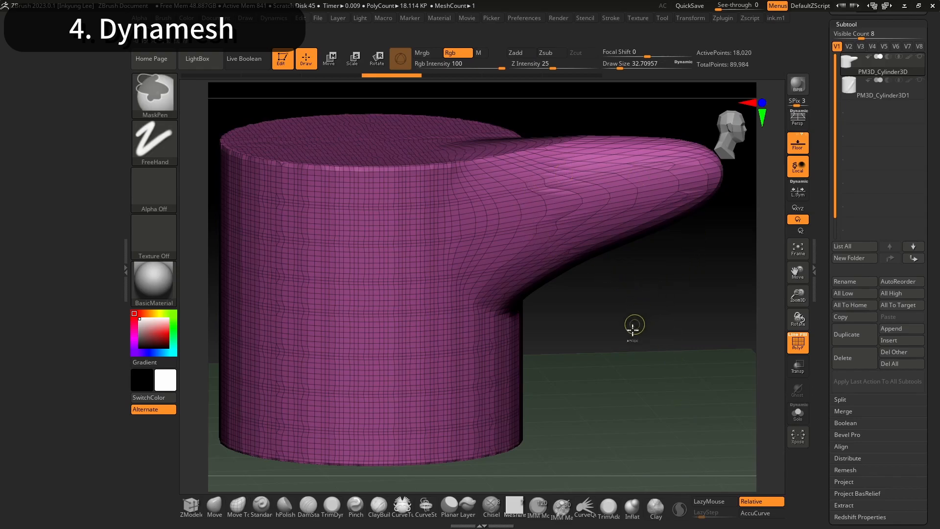
left_click_drag(626, 287, 697, 331, "ctrl")
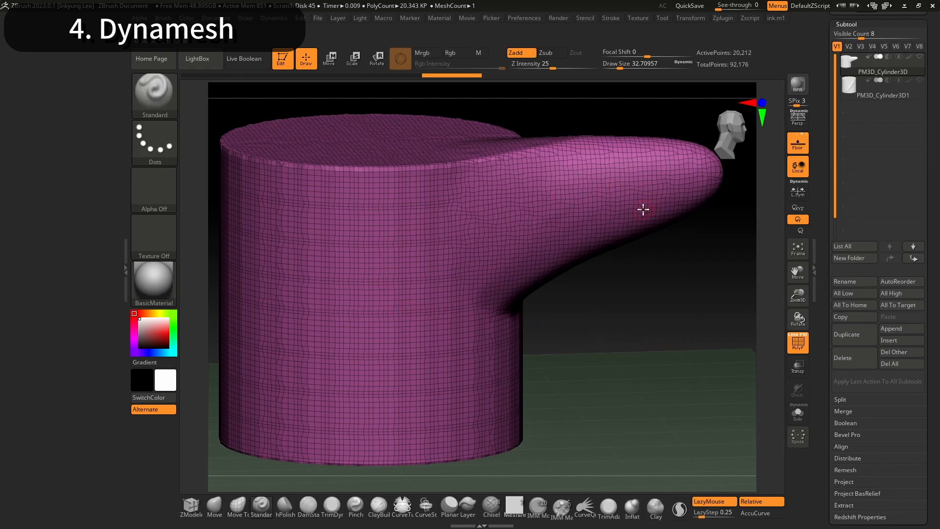
key("ctrl+z")
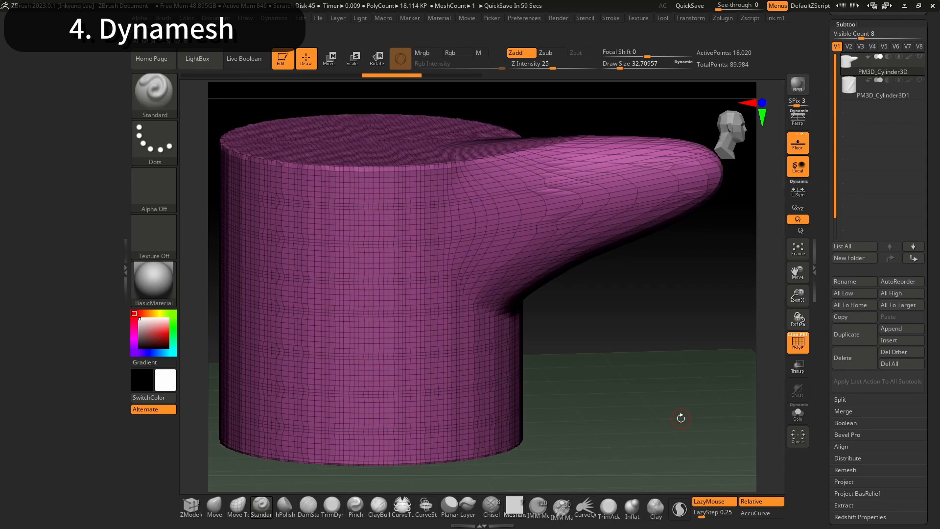
Re-run DynaMesh on the deformed cylinder to redistribute the stretched polygons evenly, and inspect the wireframe from the side
key("ctrl")
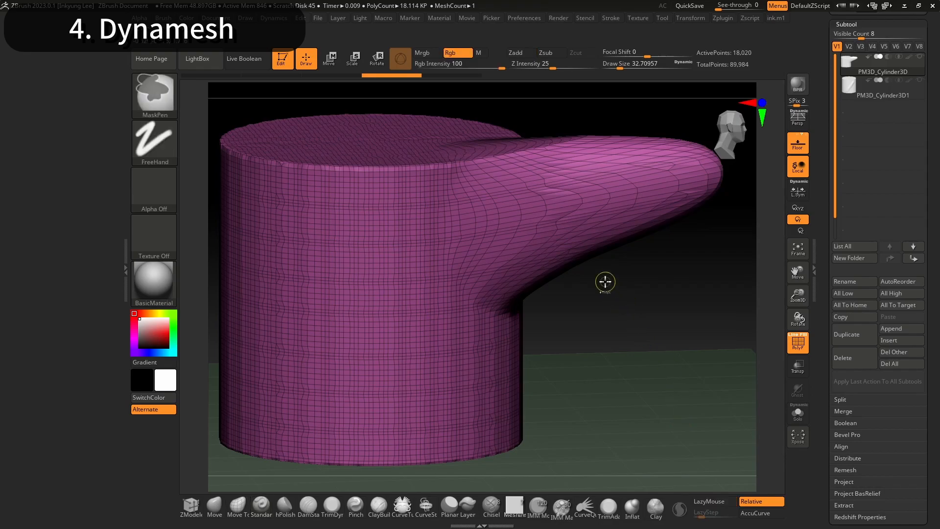
mouse_move(606, 278)
left_mouse_down("ctrl")
mouse_move(656, 323)
mouse_move(679, 325)
left_mouse_up("ctrl")
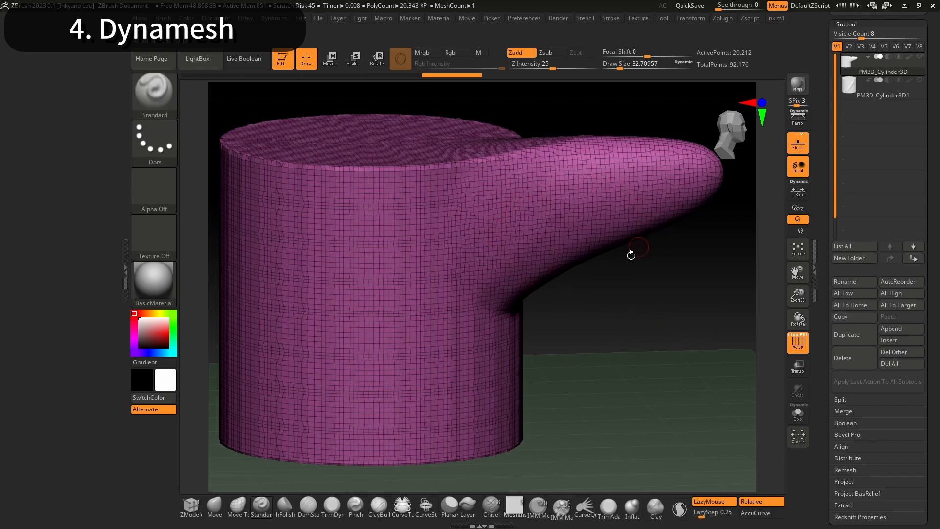
left_click_drag(679, 301, 665, 319)
left_click_drag(670, 318, 509, 363)
Pull the cylinder's protrusion further outward with the Move brush at draw size about 104
left_click(214, 507)
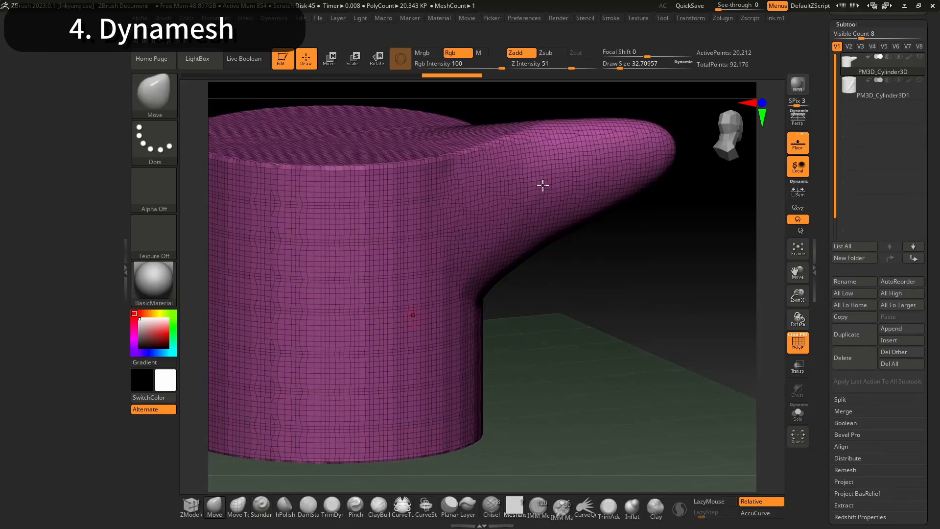
left_click_drag(621, 67, 632, 68)
left_click_drag(635, 228, 641, 227)
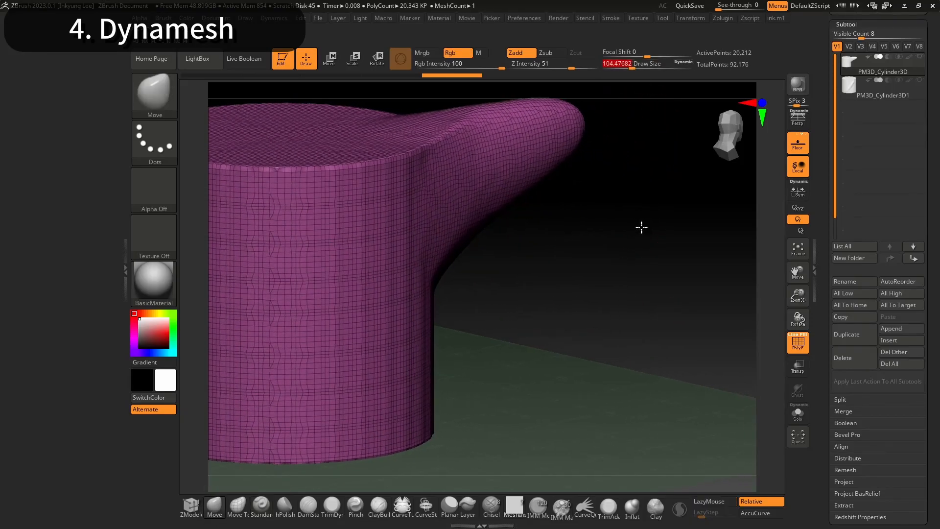
mouse_move(465, 191)
left_mouse_down()
mouse_move(535, 177)
mouse_move(619, 205)
left_mouse_up()
left_click_drag(560, 143, 666, 177)
mouse_move(623, 255)
left_mouse_down("alt")
mouse_move(640, 301)
mouse_move(684, 341)
left_mouse_up("alt")
mouse_move(669, 269)
left_mouse_down()
mouse_move(627, 280)
mouse_move(593, 269)
mouse_move(647, 266)
mouse_move(641, 279)
mouse_move(592, 292)
mouse_move(681, 301)
left_mouse_up()
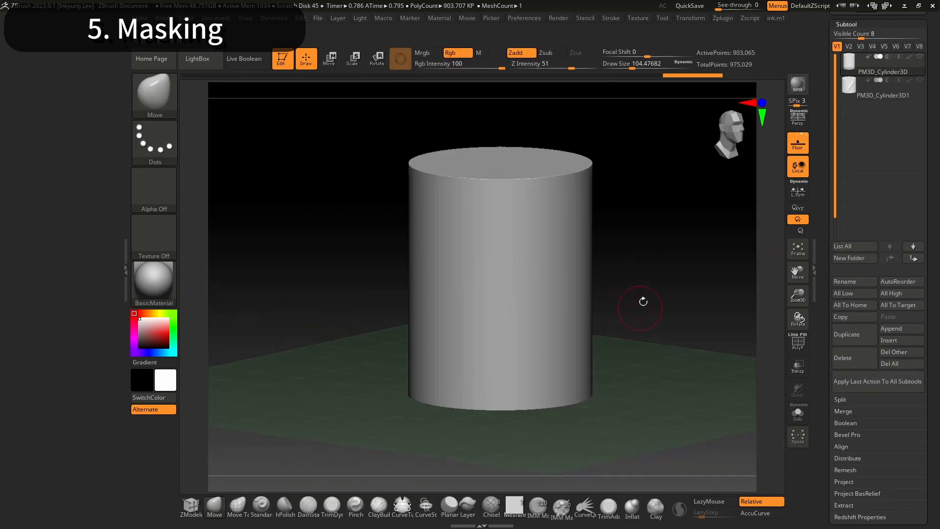
Set the MaskPen stroke to Curve and mask the whole cylinder except a rectangular patch on its front wall
left_click_drag(639, 300, 650, 286)
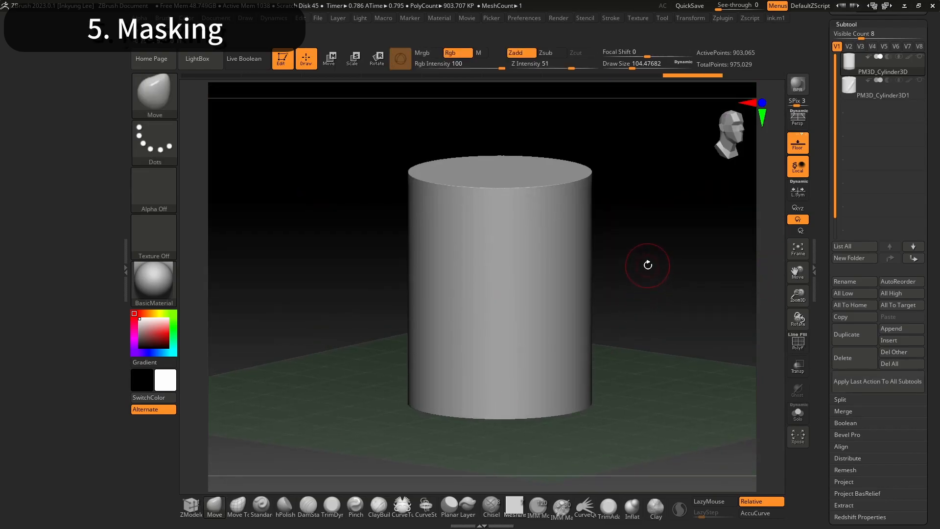
left_click_drag(649, 271, 636, 267)
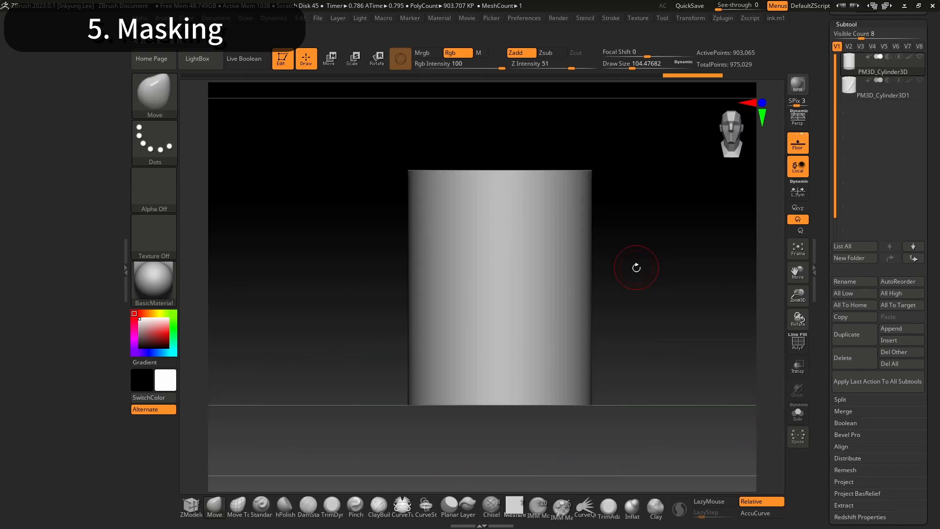
left_click(154, 142, "ctrl")
left_click(262, 175, "ctrl")
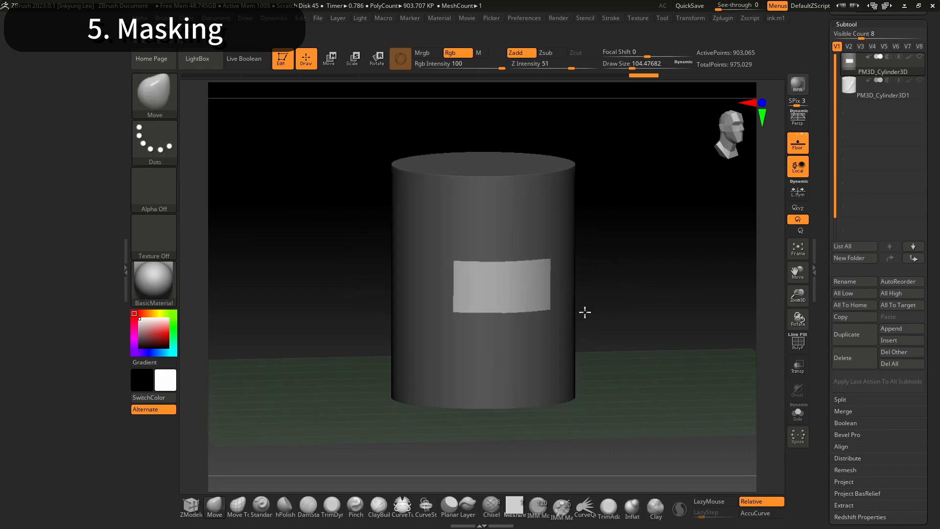
Pull the unmasked rectangular patch out of the cylinder wall with the Move gizmo and adjust its vertical position
key("w")
left_click_drag(598, 311, 605, 324)
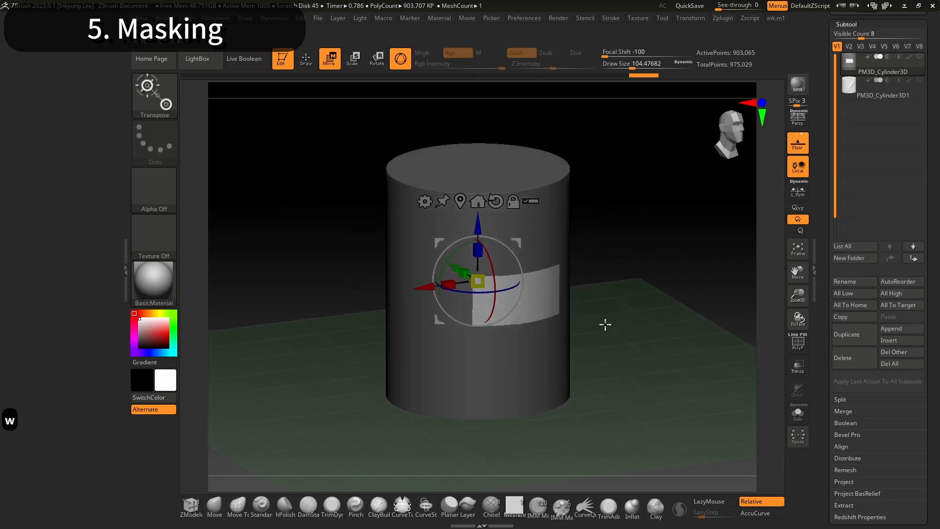
left_click_drag(455, 268, 554, 315)
left_click_drag(491, 260, 491, 274)
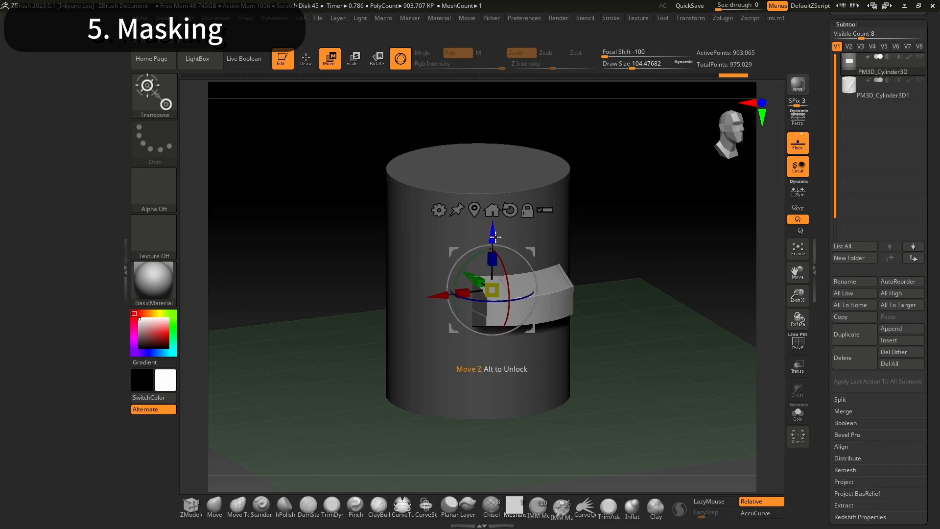
key("ctrl+z")
left_click_drag(492, 230, 492, 227)
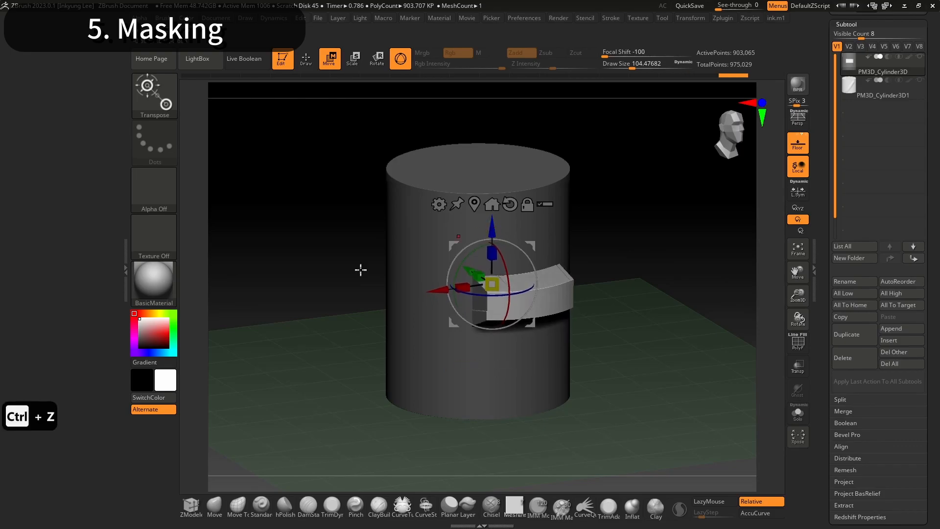
Switch to the Move brush and try clearing the mask around the pulled-out block
left_click(214, 507)
left_click(633, 258, "ctrl")
left_click_drag(628, 246, 646, 267, "ctrl")
mouse_move(646, 268)
left_mouse_down()
mouse_move(604, 269)
mouse_move(667, 275)
left_mouse_up()
key("ctrl")
Undo the patch extrusion back to the plain cylinder and clear its mask
key("ctrl+z")
key("ctrl+z")
key("ctrl+z")
key("ctrl+z")
key("ctrl+z")
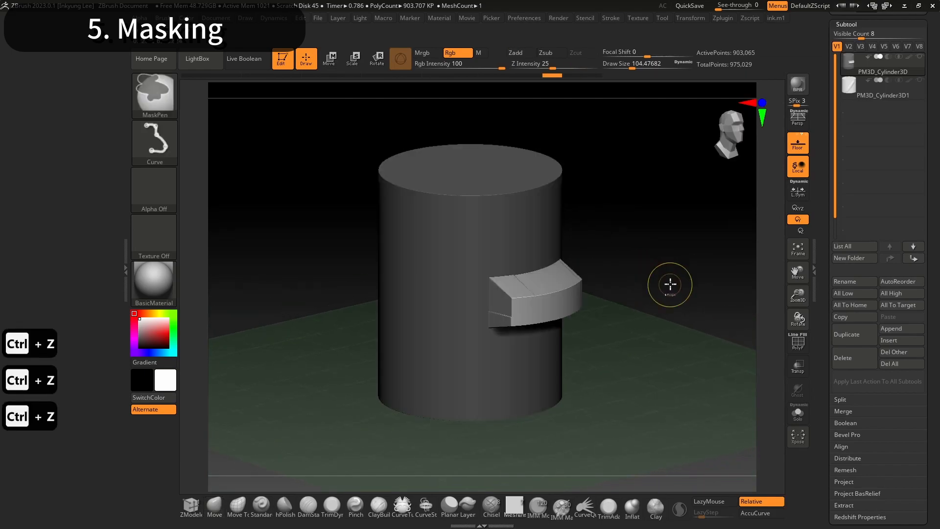
left_click_drag(659, 269, 653, 258, "ctrl")
mouse_move(612, 337)
left_mouse_down("alt")
mouse_move(602, 317)
mouse_move(622, 336)
left_mouse_up("alt")
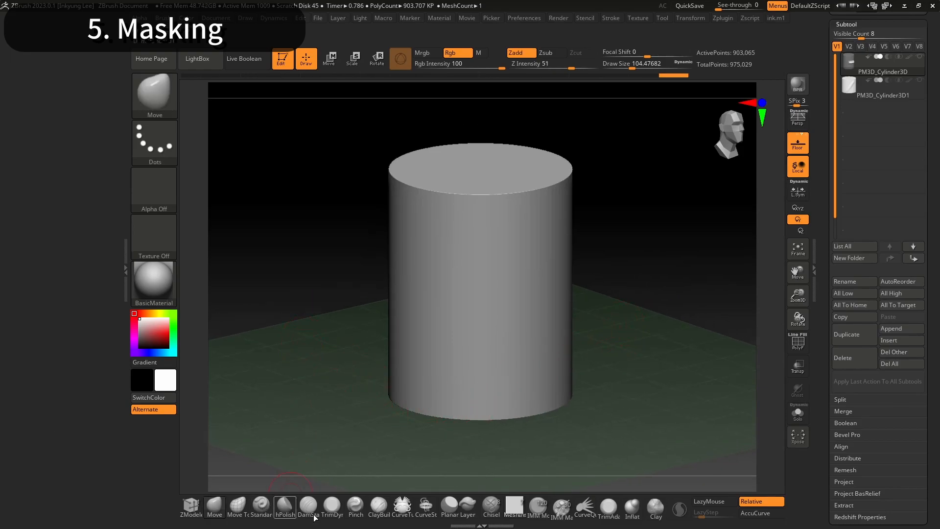
Paint a small mask spot on the cylinder's wall using the FreeHand MaskPen stroke, and clear it
key("ctrl")
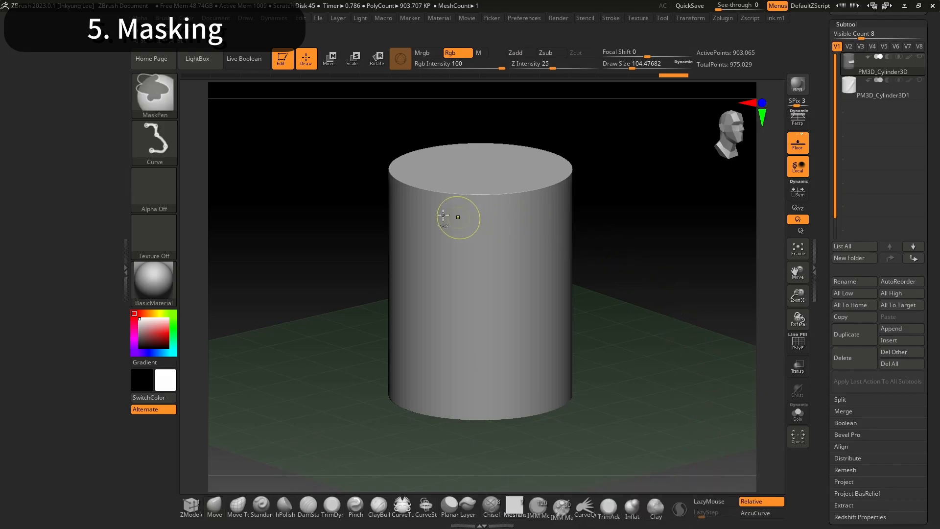
mouse_move(175, 195)
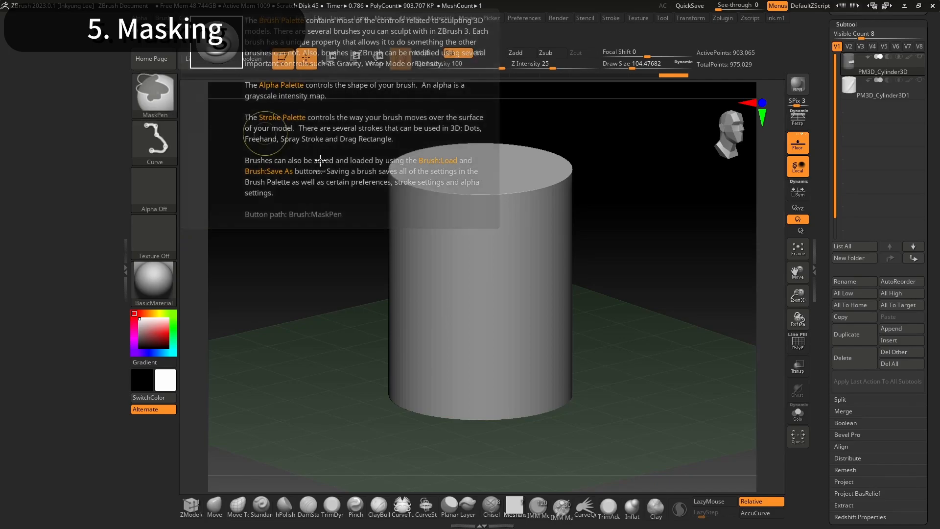
left_click(160, 150)
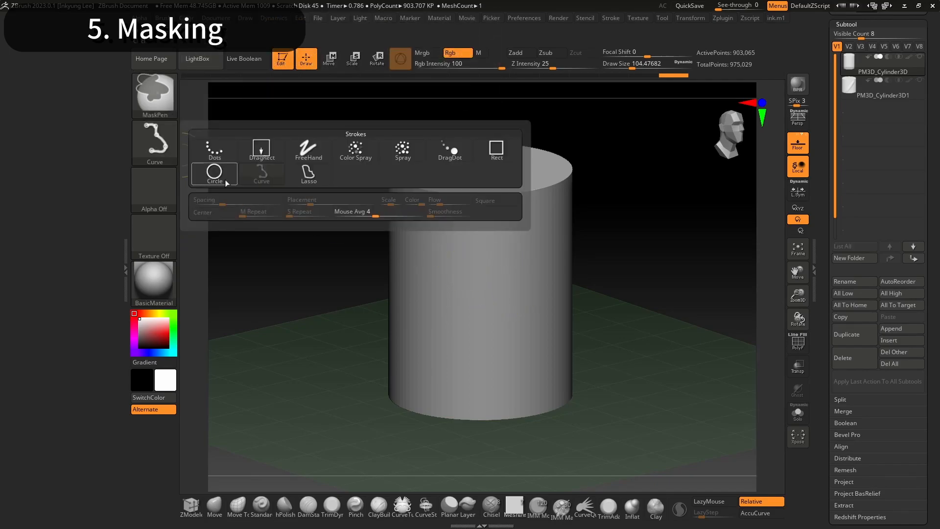
left_click(303, 150)
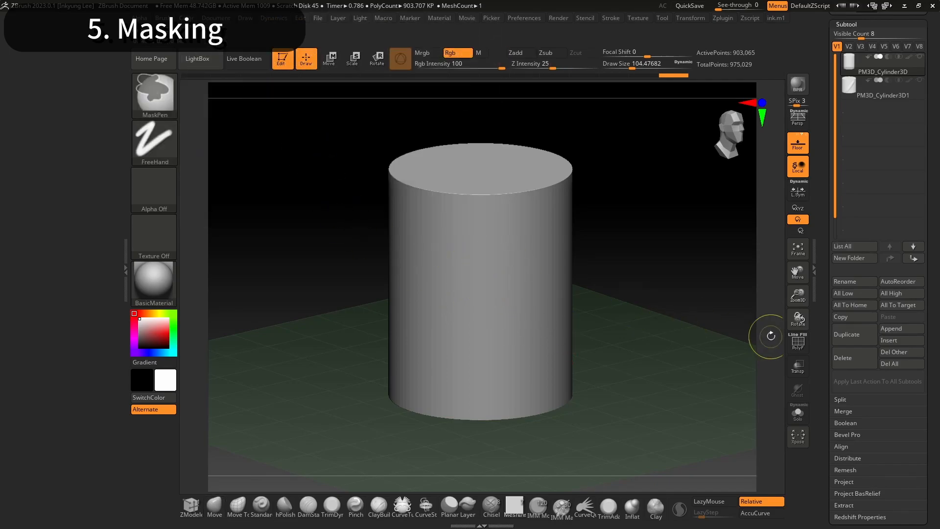
left_click(493, 263, "ctrl")
mouse_move(497, 261)
left_mouse_down("ctrl")
mouse_move(504, 256)
mouse_move(482, 279)
left_mouse_up("ctrl")
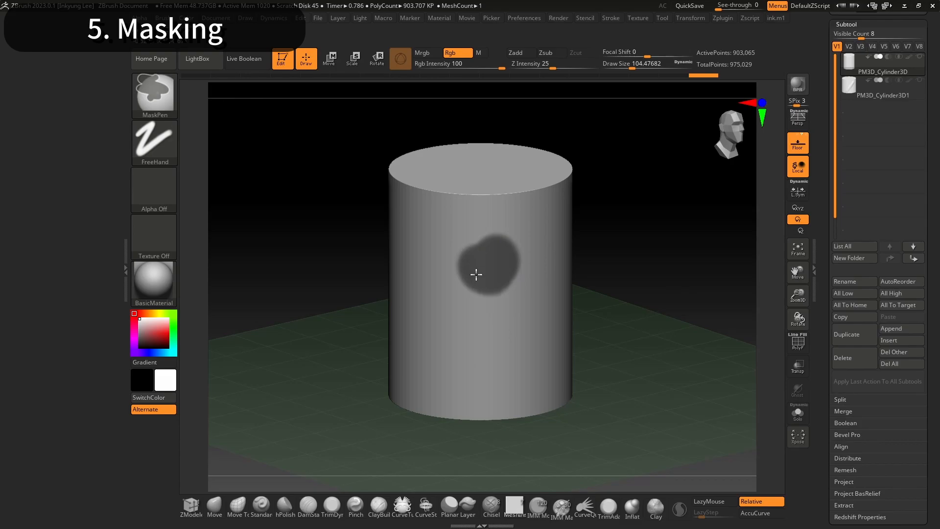
left_click_drag(607, 261, 612, 265, "ctrl")
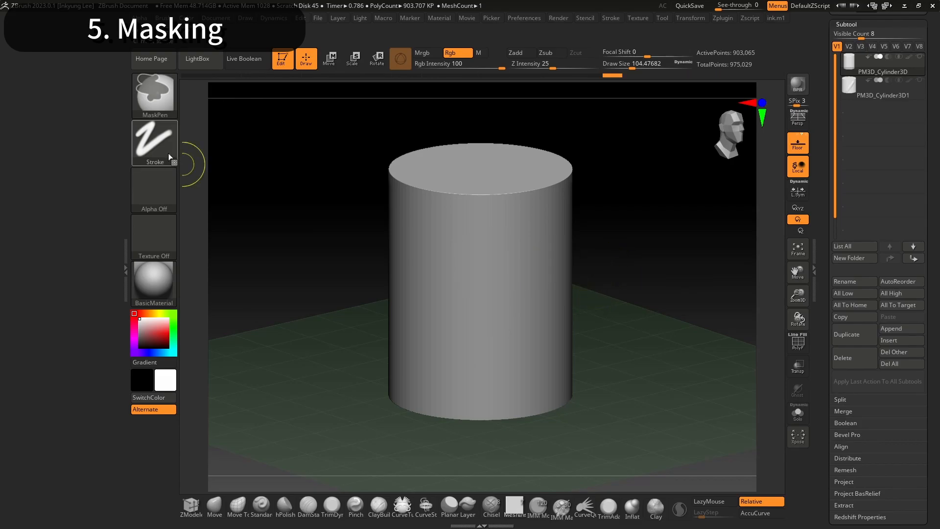
Set the MaskPen stroke to Lasso and mask a rounded area on the cylinder's wall
left_click(154, 143)
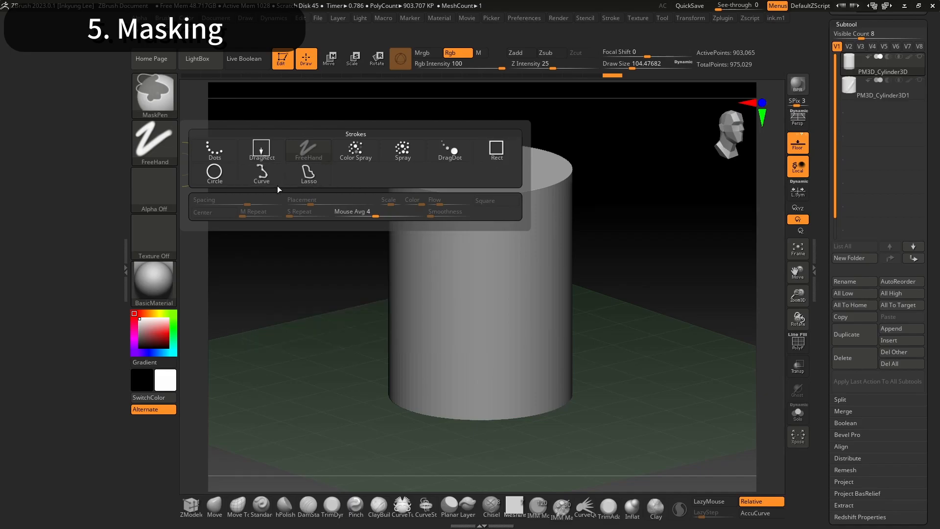
left_click(311, 178)
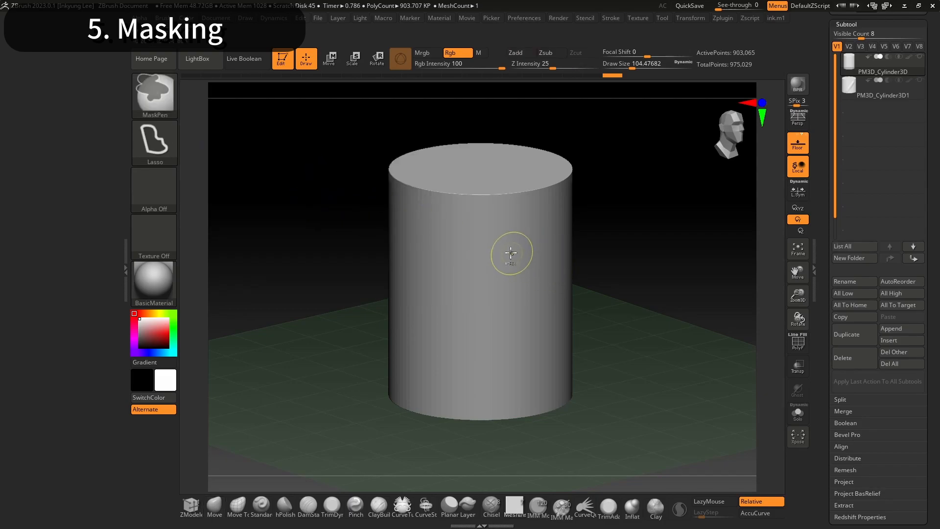
mouse_move(513, 244)
left_mouse_down("ctrl")
mouse_move(539, 304)
mouse_move(524, 244)
left_mouse_up("ctrl")
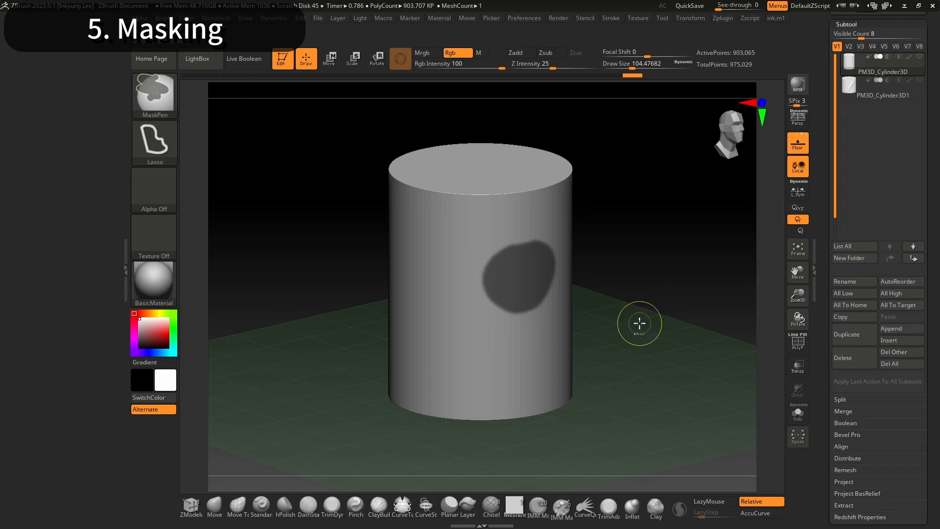
In front view, lasso a diagonal mask and a vertical-edged mask over the cylinder's right side, clearing each one
left_click_drag(639, 323, 632, 310, "shift")
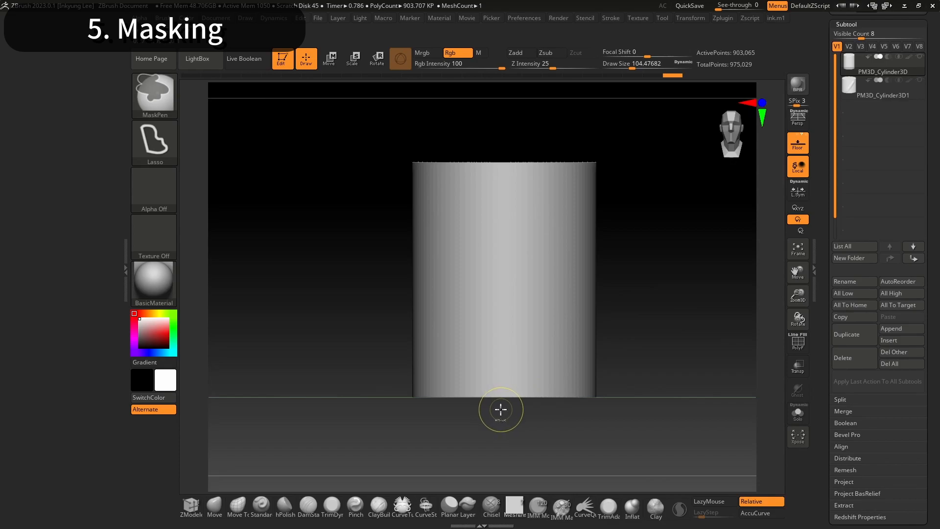
mouse_move(460, 412)
left_mouse_down("ctrl")
mouse_move(472, 425)
mouse_move(591, 440)
mouse_move(650, 323)
mouse_move(642, 268)
left_mouse_up("ctrl")
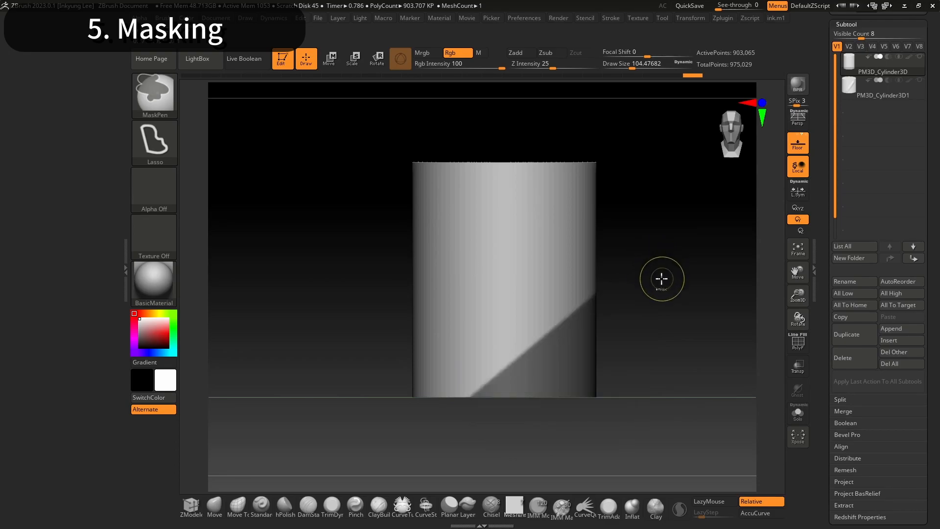
left_click_drag(658, 274, 667, 283, "ctrl")
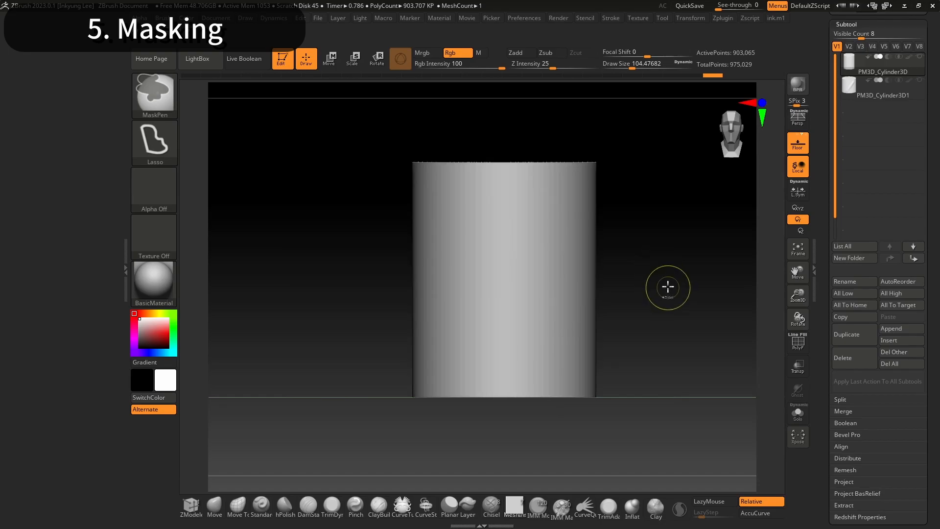
mouse_move(548, 409)
left_mouse_down("ctrl")
mouse_move(560, 420)
mouse_move(650, 204)
mouse_move(545, 122)
left_mouse_up("ctrl")
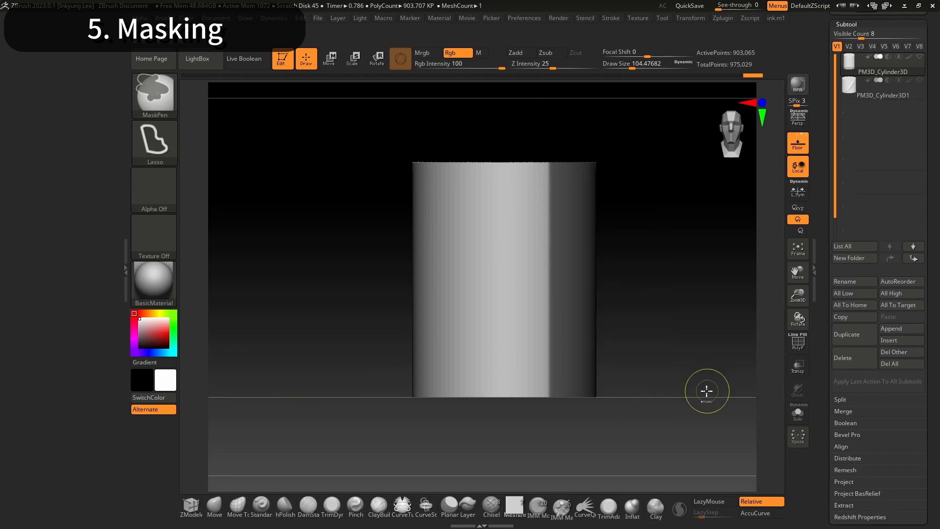
left_click(687, 325, "ctrl")
left_click_drag(692, 332, 696, 339, "ctrl")
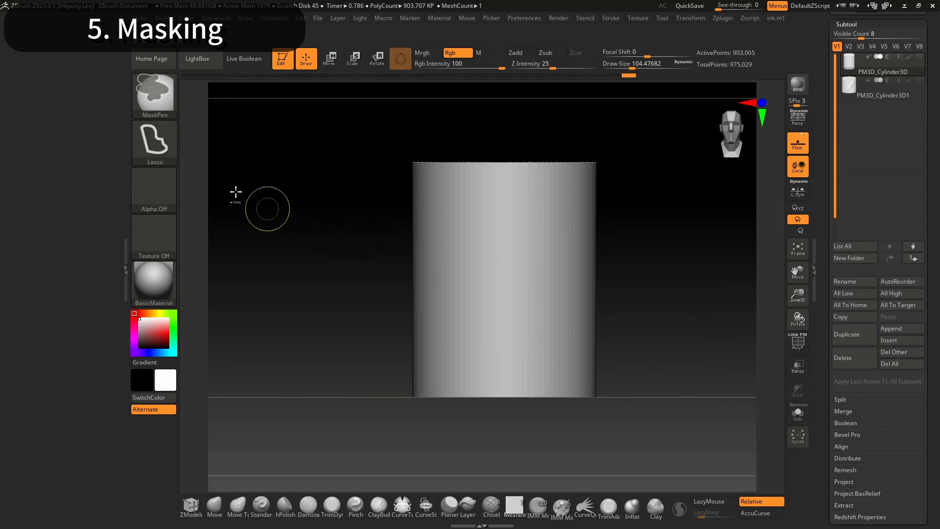
Set the MaskPen stroke to Curve, try masking the cylinder along angled lines, and undo those masks
left_click(171, 149)
left_click(262, 174)
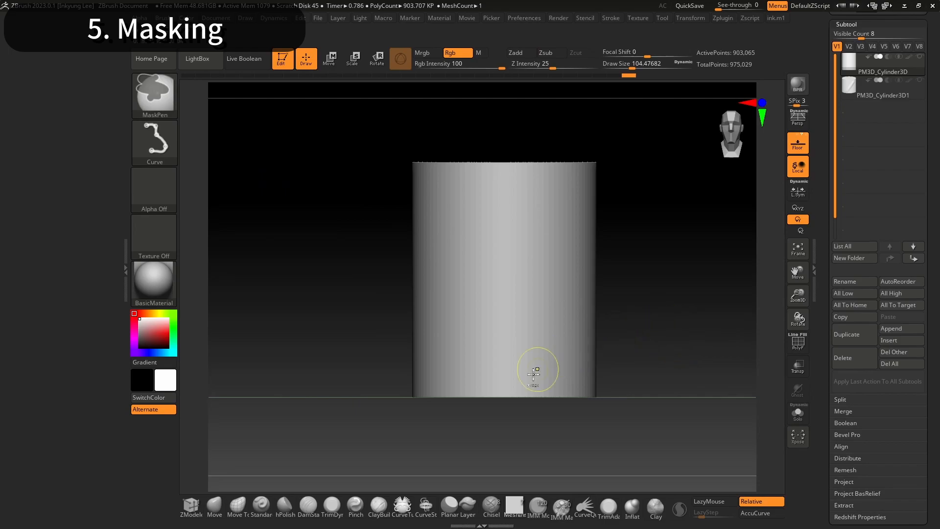
left_click_drag(509, 414, 640, 228)
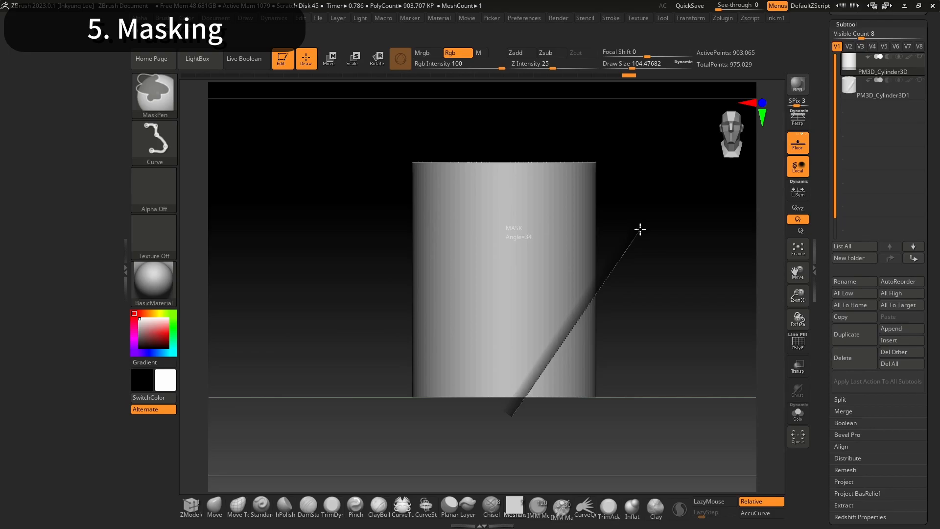
left_click_drag(644, 235, 643, 254)
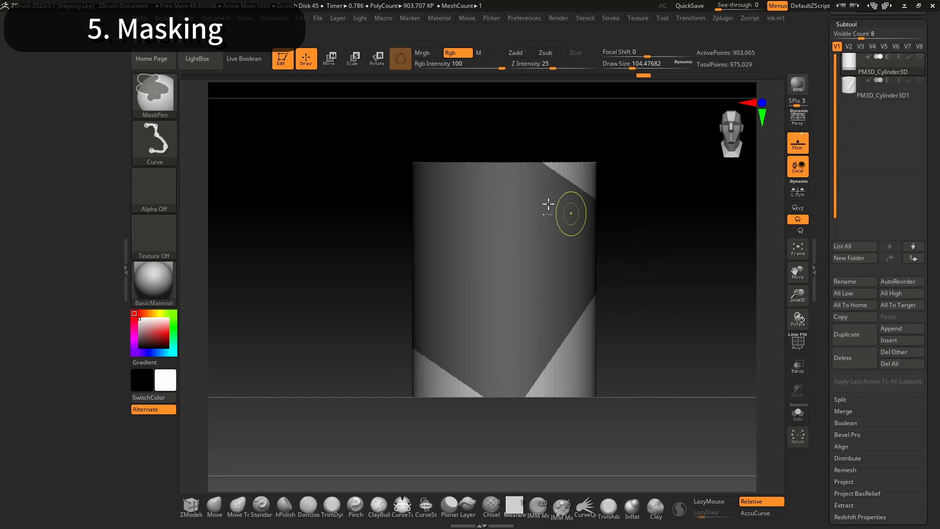
key("ctrl+z")
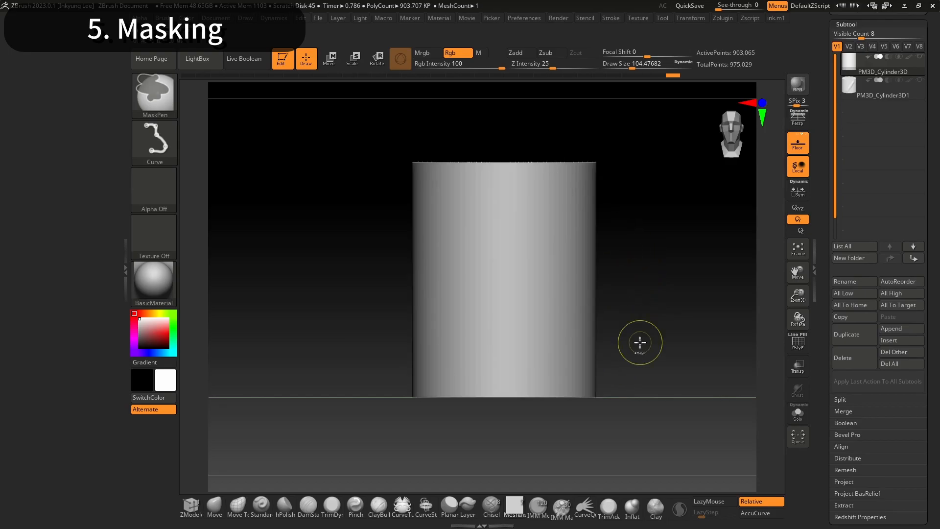
Draw a vertical Curve mask line inside the cylinder to mask the area on its left, and clear the mask
left_click_drag(555, 375, 554, 238)
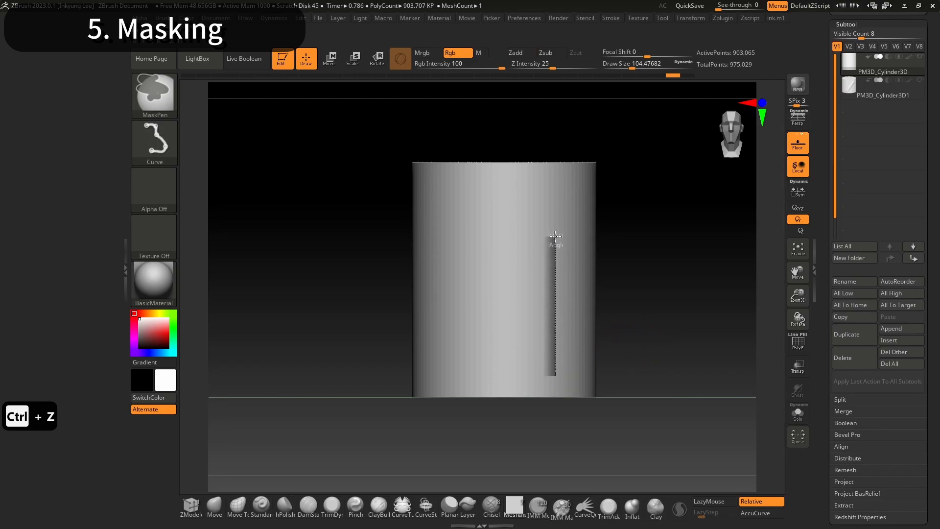
left_click_drag(555, 235, 555, 235)
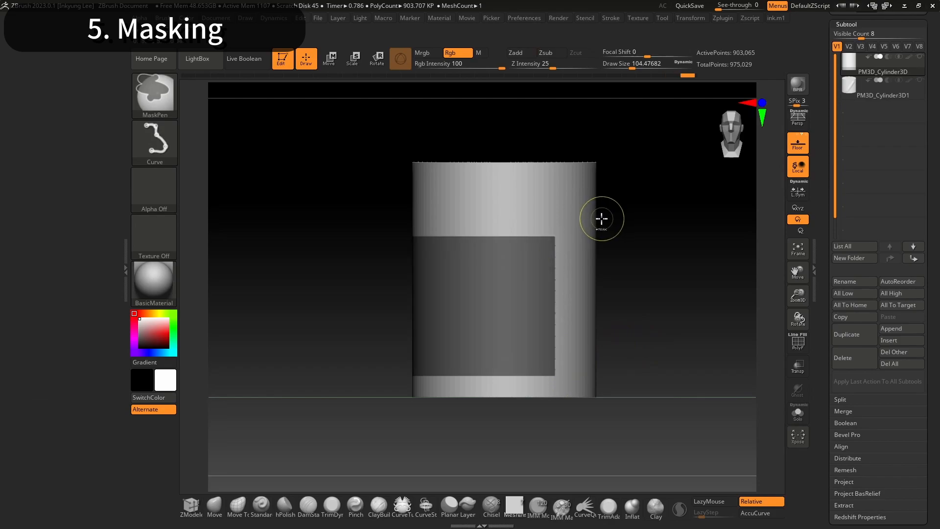
left_click(631, 320, "ctrl")
left_click_drag(633, 321, 637, 323, "ctrl")
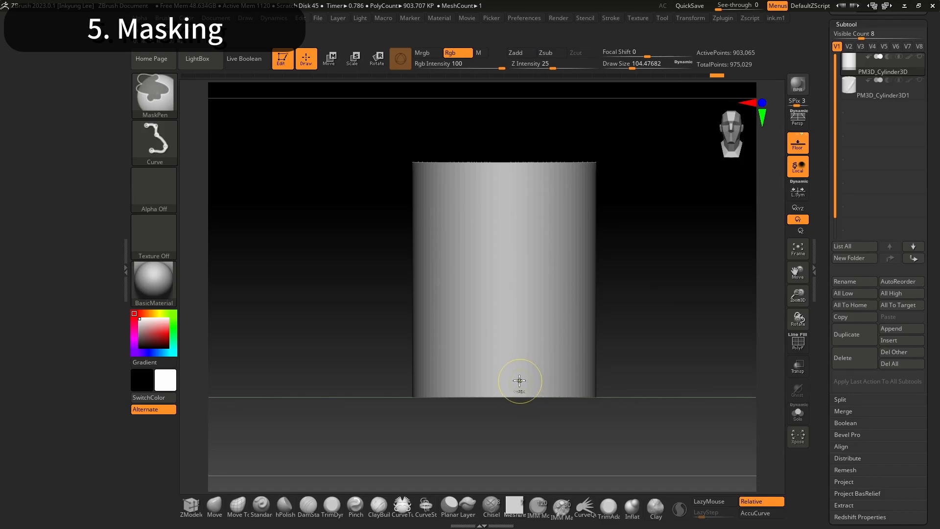
Try straight, smoothly curved and angular Curve mask lines over the cylinder's right side, undoing the attempts and clearing the mask
left_click_drag(524, 381, 551, 329, "ctrl")
key("ctrl+z")
key("ctrl+z")
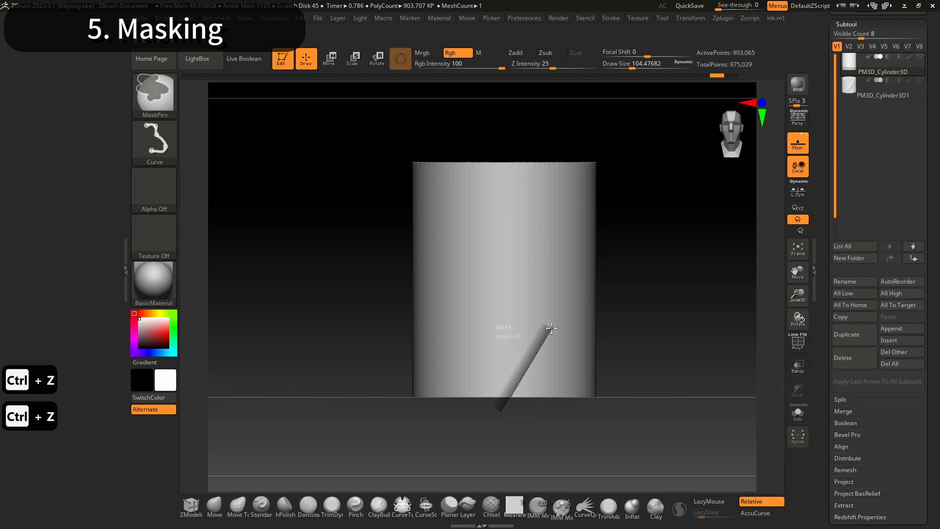
mouse_move(554, 306)
left_mouse_down("ctrl")
mouse_move(535, 179)
mouse_move(515, 142)
left_mouse_up("ctrl")
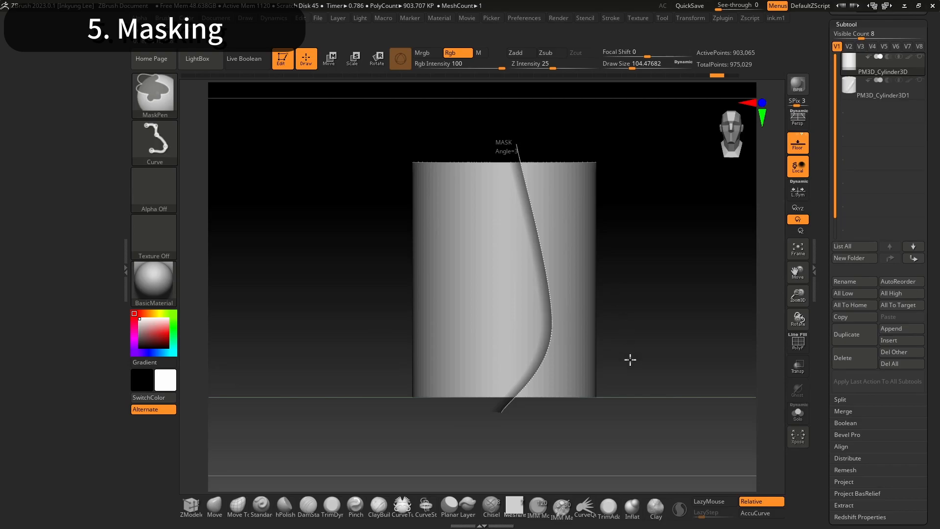
key("ctrl+z")
mouse_move(481, 417)
left_mouse_down("ctrl")
mouse_move(540, 347)
mouse_move(538, 185)
mouse_move(546, 238)
mouse_move(475, 147)
left_mouse_up("ctrl")
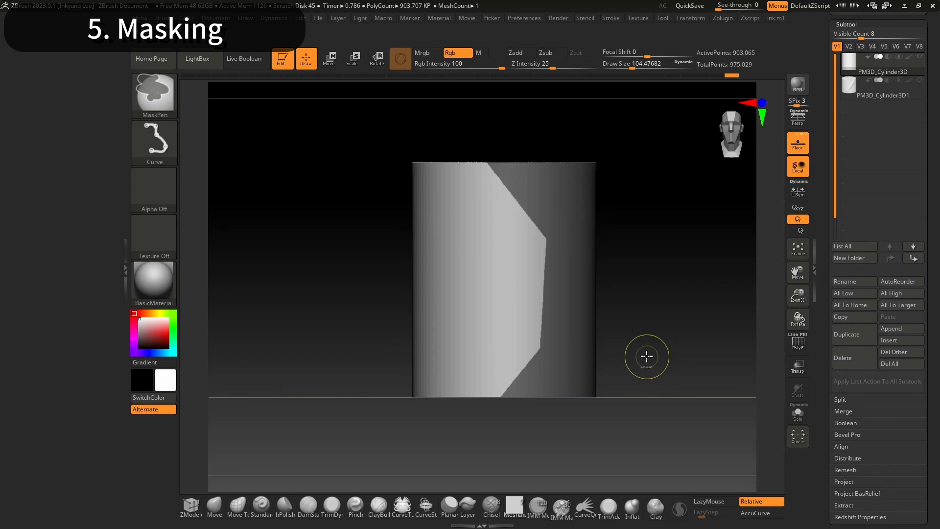
left_click_drag(629, 300, 648, 311, "ctrl")
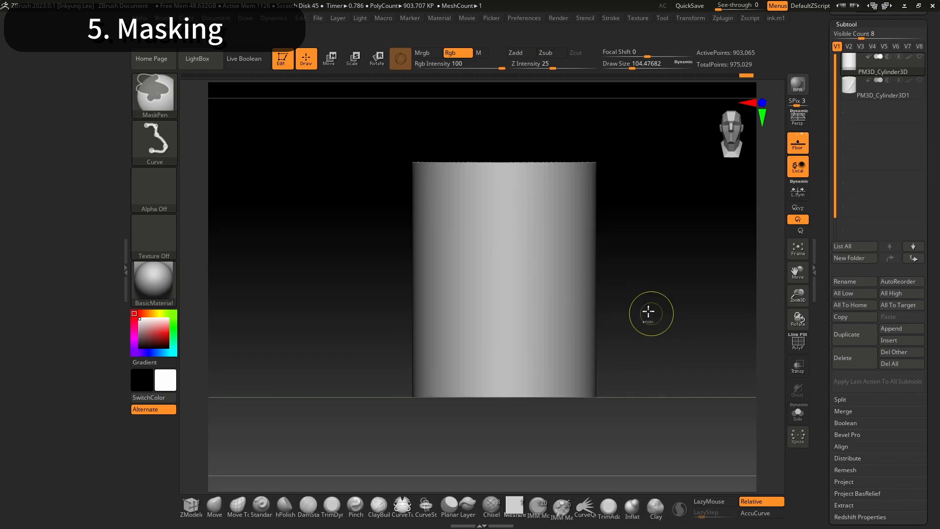
Set the MaskPen stroke to FreeHand and paint a round mask in the middle of the cylinder's wall
left_click(152, 139)
left_click(170, 150)
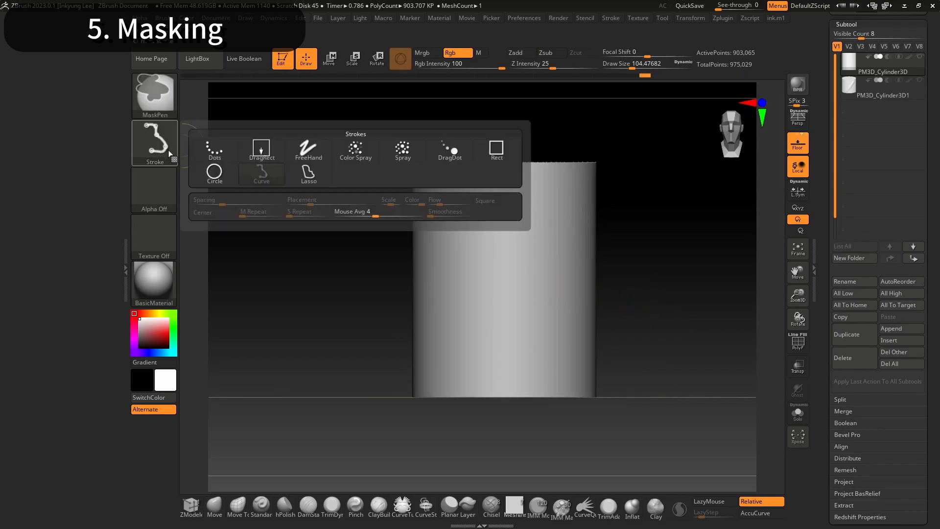
left_click(297, 155, "ctrl")
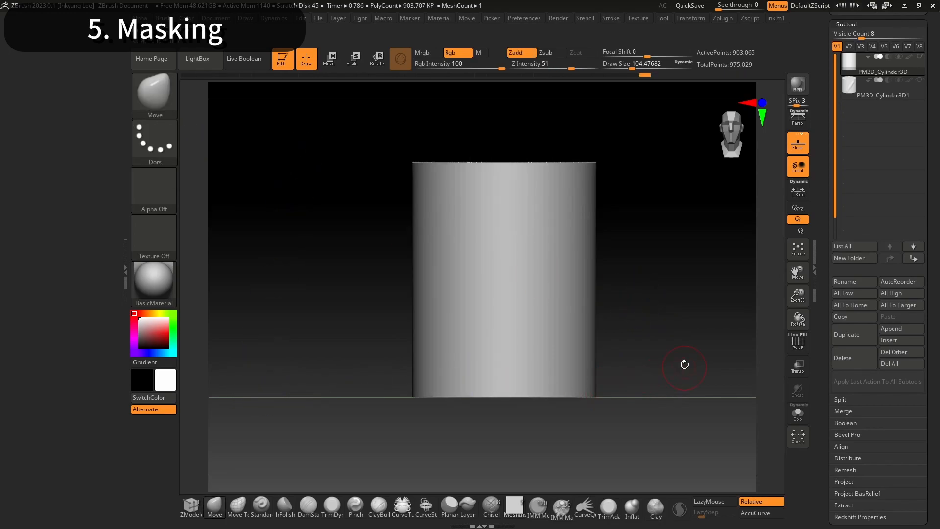
key("ctrl")
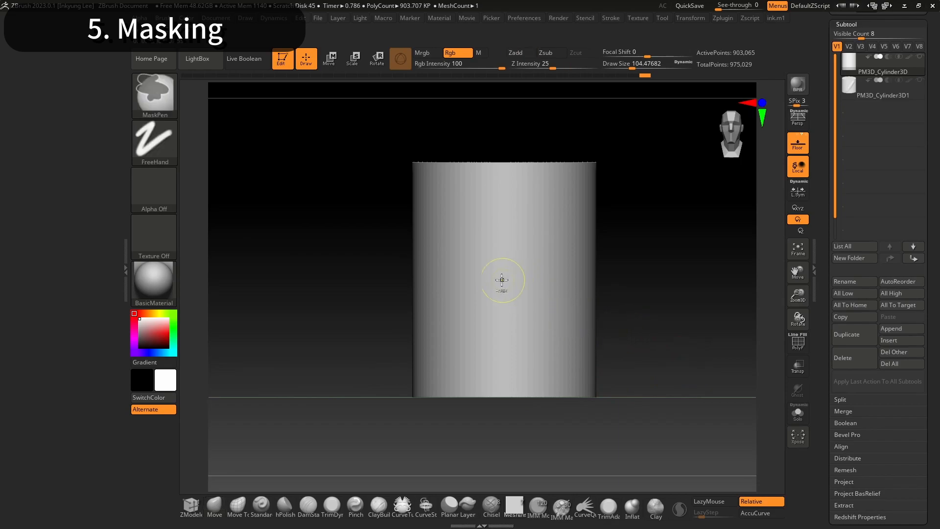
mouse_move(515, 283)
left_mouse_down("ctrl")
mouse_move(509, 294)
mouse_move(511, 274)
mouse_move(491, 294)
mouse_move(532, 279)
mouse_move(491, 301)
mouse_move(507, 256)
left_mouse_up("ctrl")
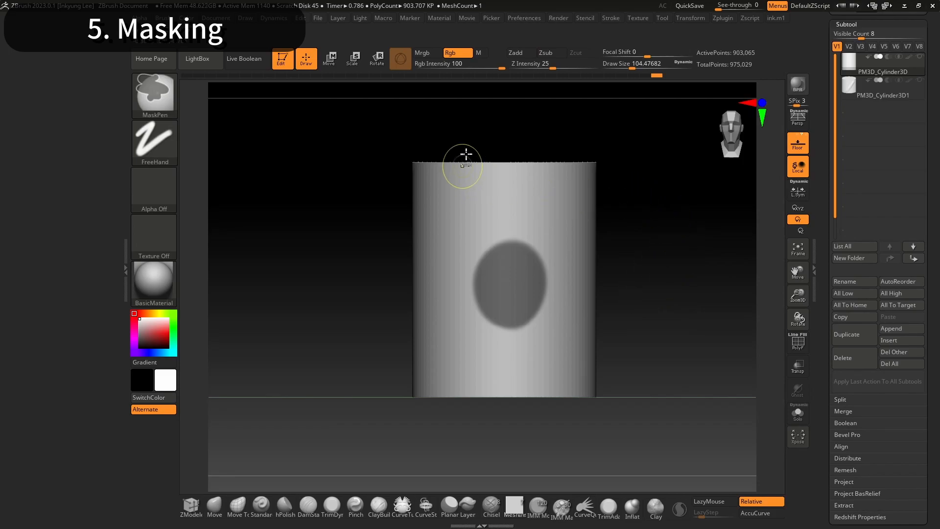
Invert the round mask, undo the inversion, and invert the mask again
left_click(681, 274, "ctrl")
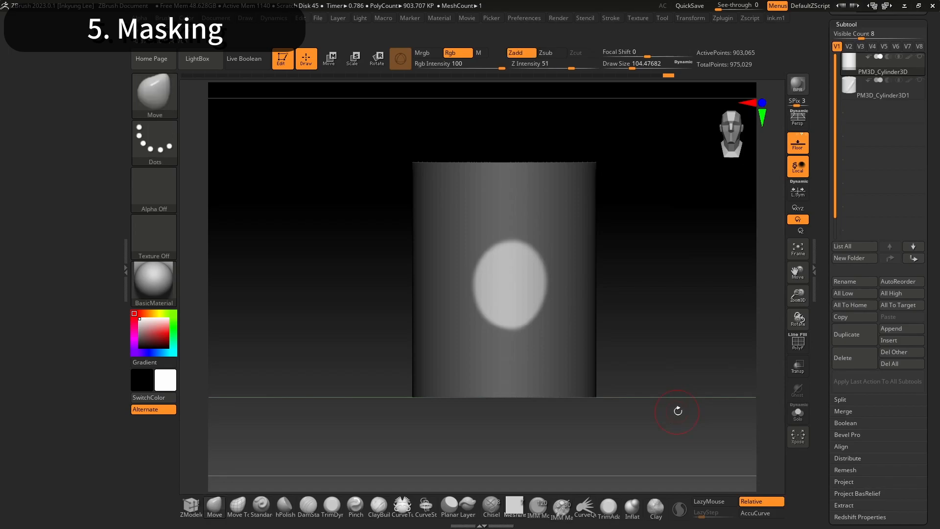
key("ctrl+z")
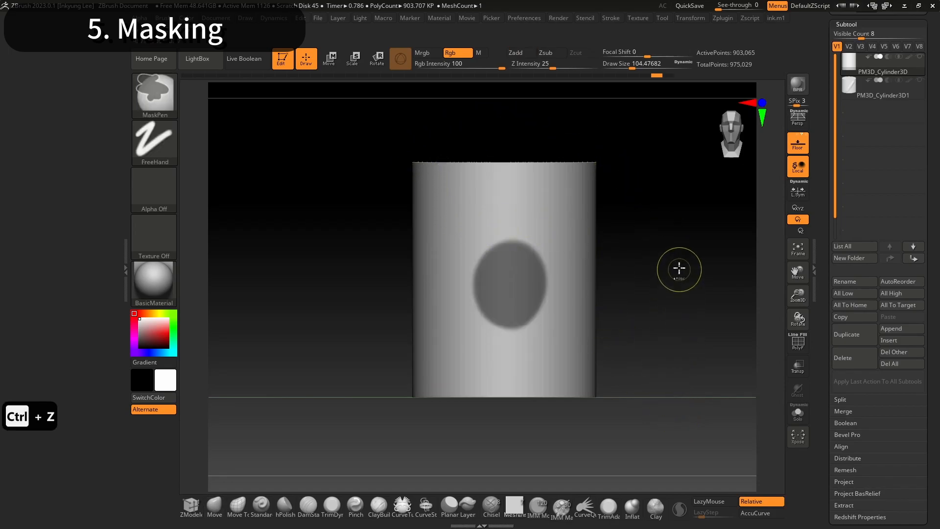
left_click(679, 267, "ctrl")
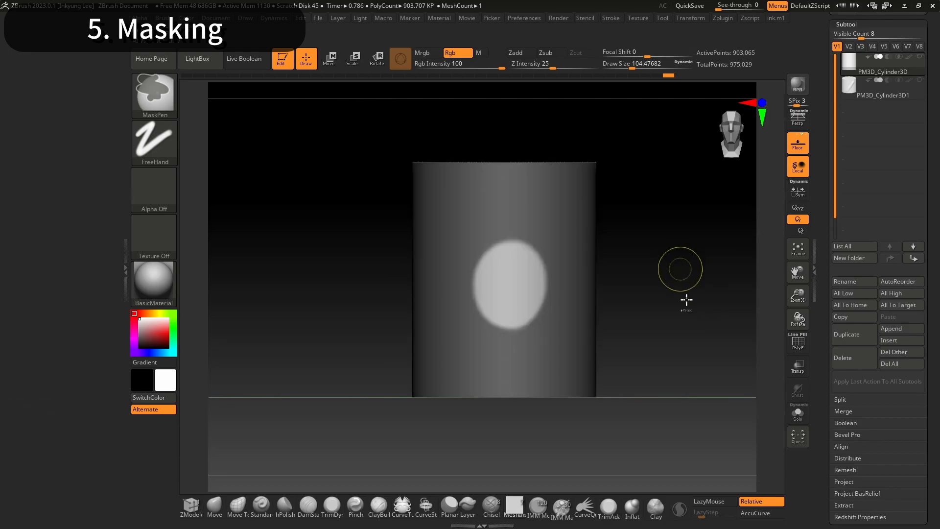
Set the MaskPen stroke to Rect, mask a wide rectangle on the cylinder's wall, and invert the mask
left_click(709, 473, "ctrl")
mouse_move(468, 239)
left_mouse_down("ctrl")
mouse_move(560, 303)
mouse_move(559, 317)
mouse_move(571, 292)
mouse_move(560, 281)
left_mouse_up("ctrl")
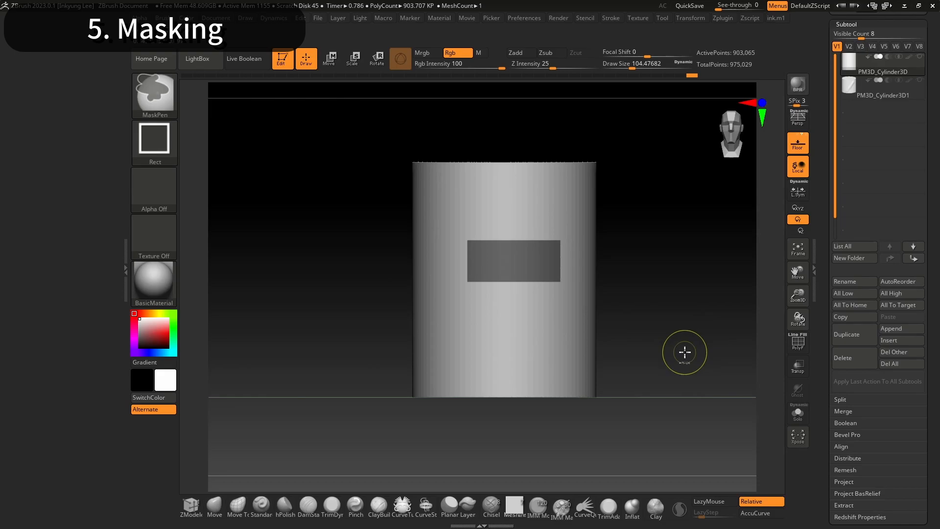
left_click(662, 289, "ctrl")
Show the Move gizmo, try moving the unmasked rectangle, and undo back to the unmasked cylinder
mouse_move(685, 398)
left_mouse_down()
mouse_move(671, 337)
mouse_move(680, 340)
left_mouse_up()
key("w")
mouse_move(453, 249)
left_mouse_down()
mouse_move(475, 249)
mouse_move(455, 249)
left_mouse_up()
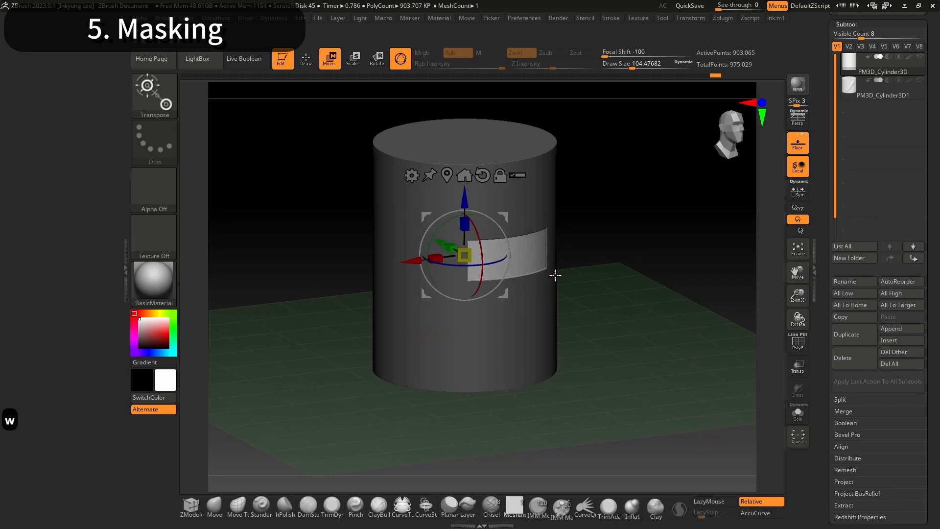
key("ctrl+z")
key("ctrl+z")
key("ctrl+z")
key("ctrl+z")
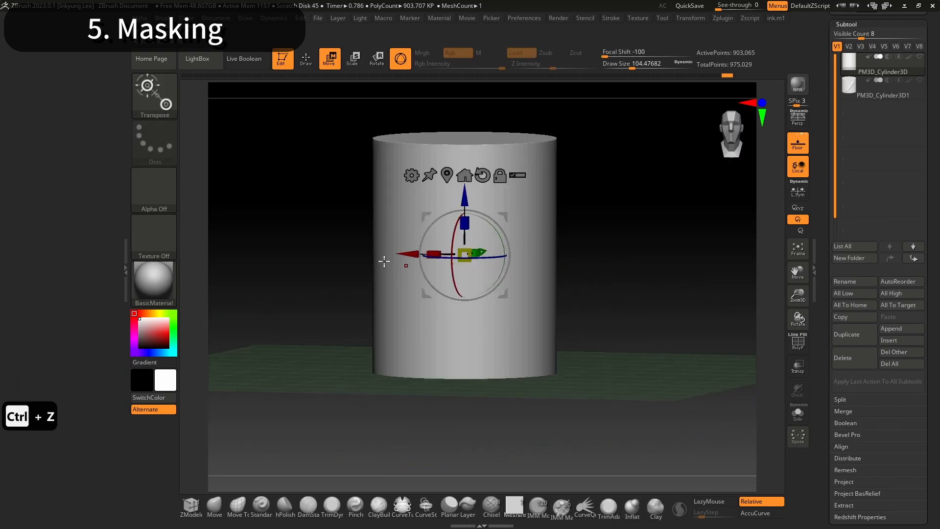
Activate the Move brush and mask a rectangle on the cylinder's front wall
left_click_drag(616, 304, 661, 300)
left_click(217, 508)
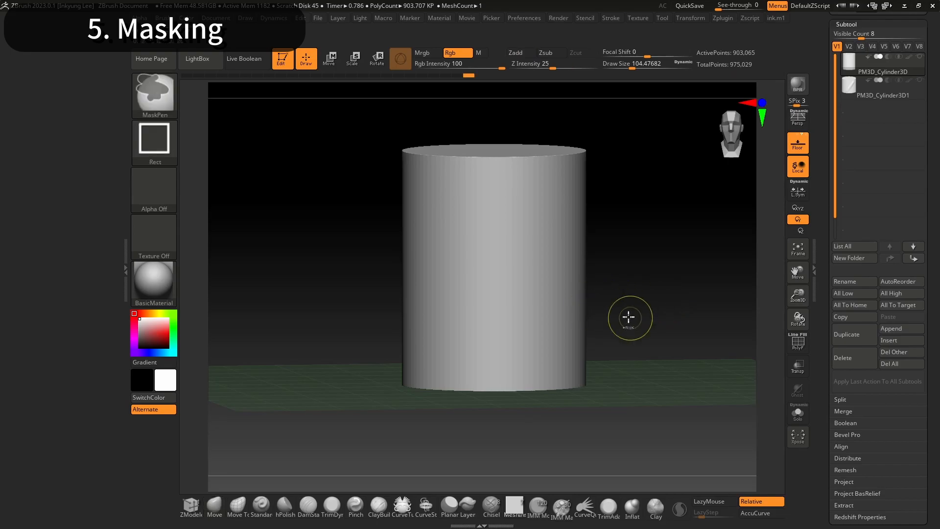
mouse_move(450, 242)
left_mouse_down("ctrl")
mouse_move(512, 300)
mouse_move(551, 313)
left_mouse_up("ctrl")
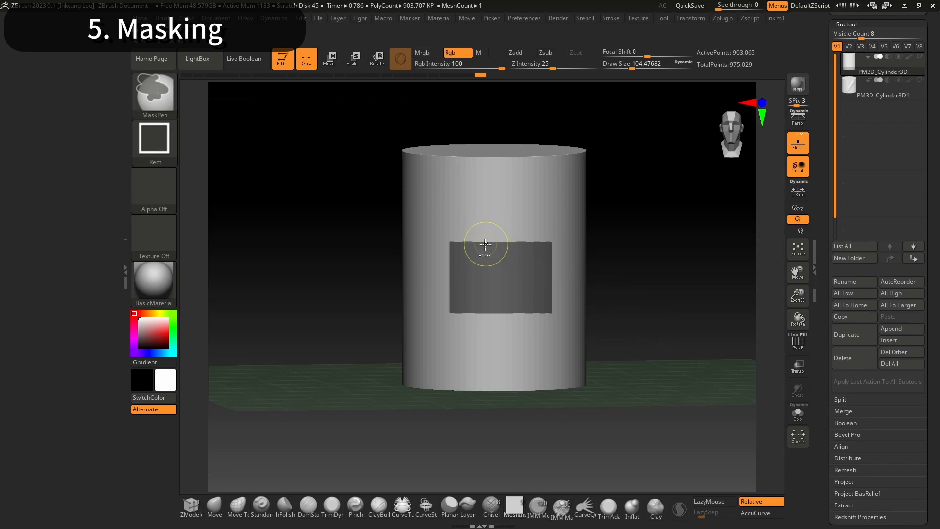
Subtract a rectangular notch from the mask's upper edge, redo it wider and shallower, and clear the mask
left_click_drag(478, 223, 521, 262, "ctrl+alt")
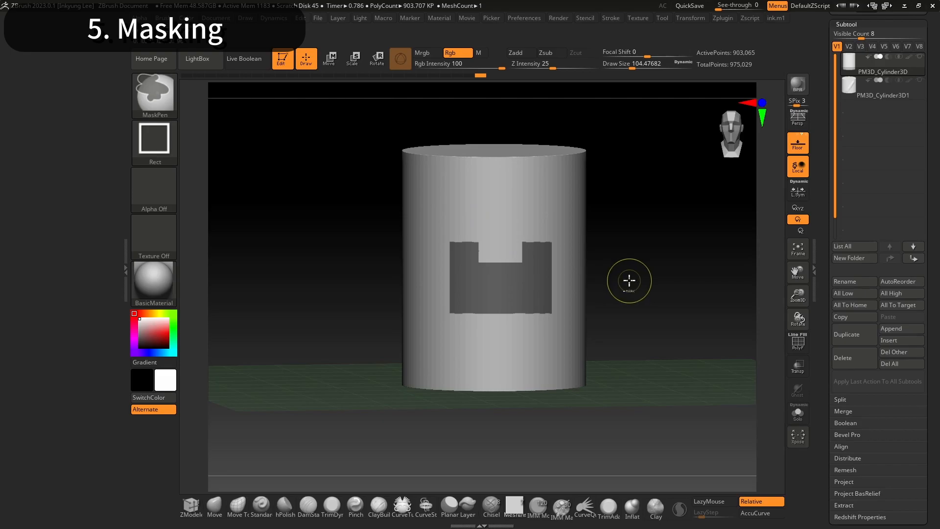
key("ctrl+z")
mouse_move(460, 231)
left_mouse_down("ctrl+alt")
mouse_move(522, 255)
mouse_move(540, 252)
left_mouse_up("ctrl+alt")
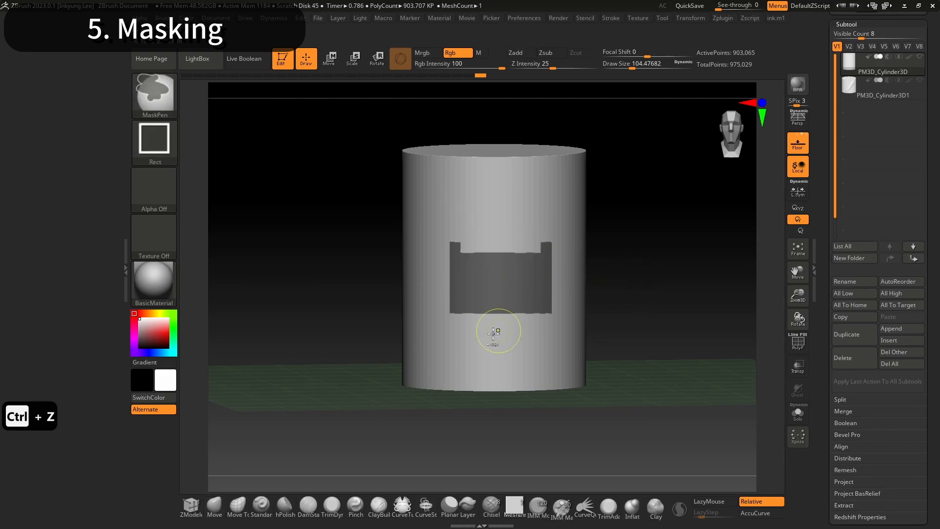
left_click(619, 301, "ctrl")
left_click_drag(625, 306, 652, 310, "ctrl")
Mask a new rectangle on the cylinder's front wall, invert the mask, and clear it
left_click_drag(450, 247, 557, 312, "ctrl")
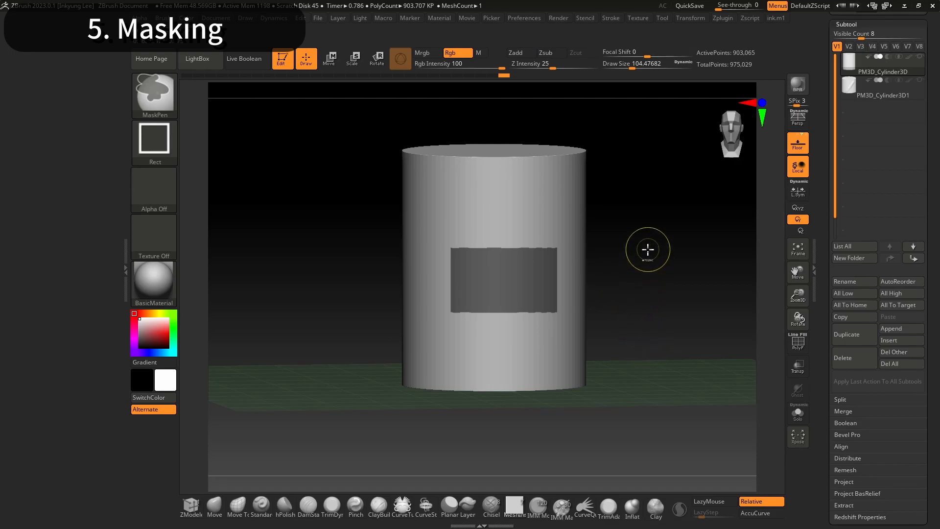
left_click(644, 245, "ctrl")
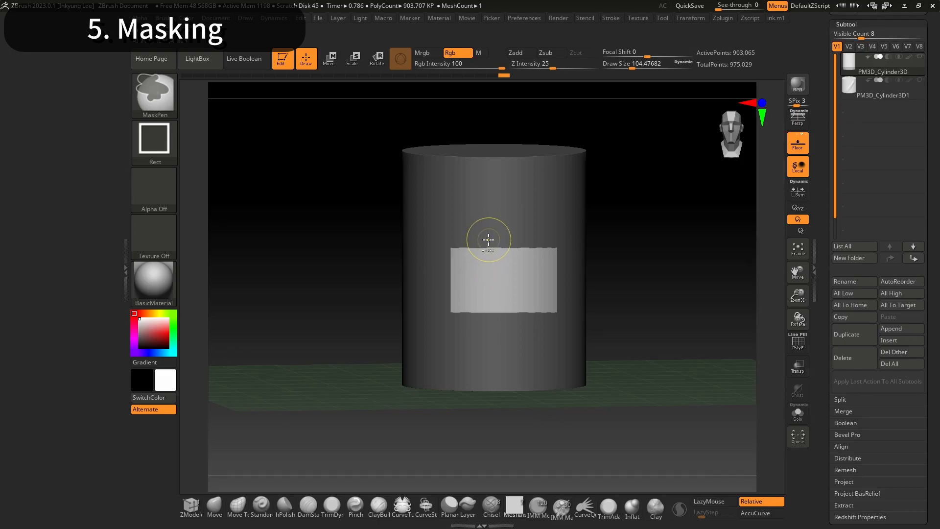
left_click_drag(469, 259, 538, 242, "ctrl")
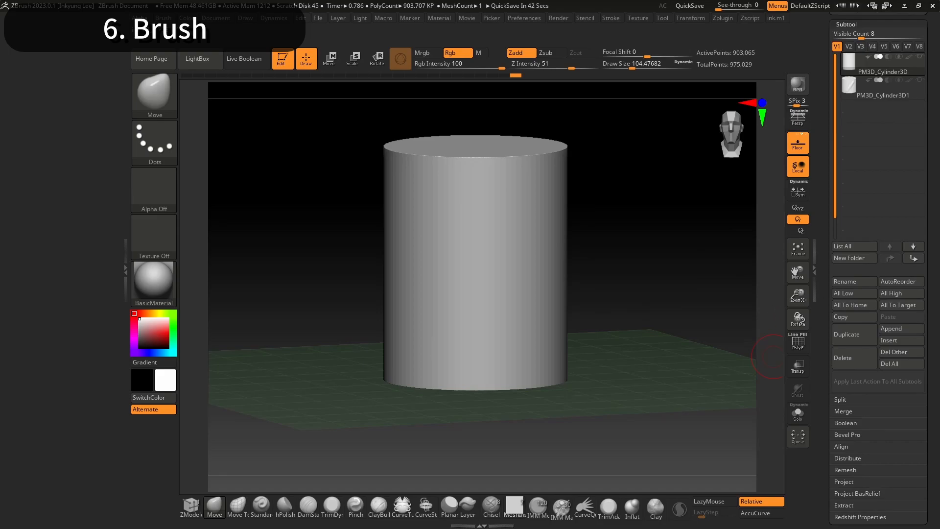
Select the Standard brush
key("b")
key("s")
key("t")
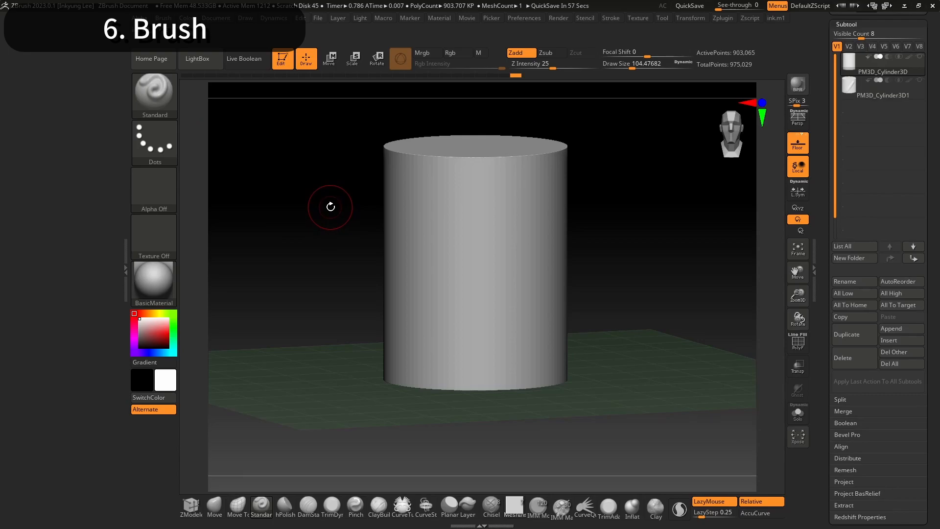
Examine the brush library and the brush folders in LightBox
left_click(161, 99)
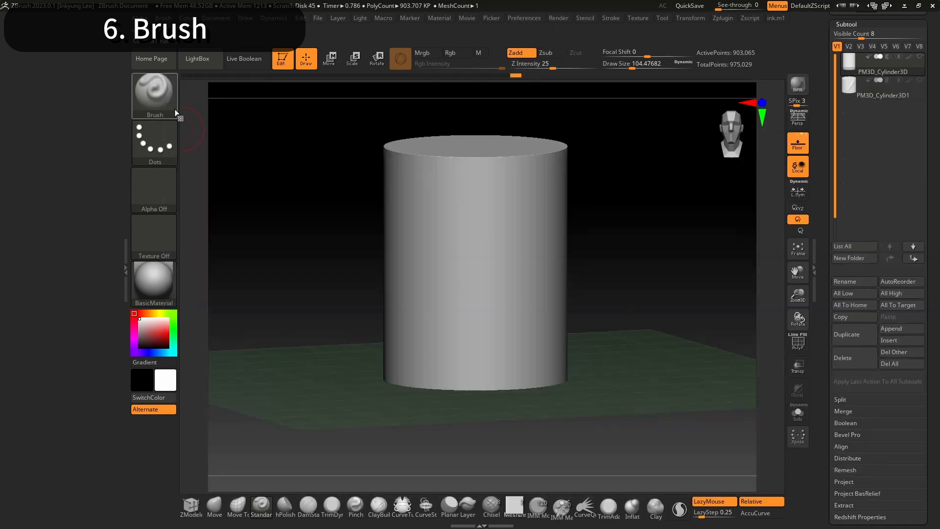
left_click(149, 99)
left_click(149, 99)
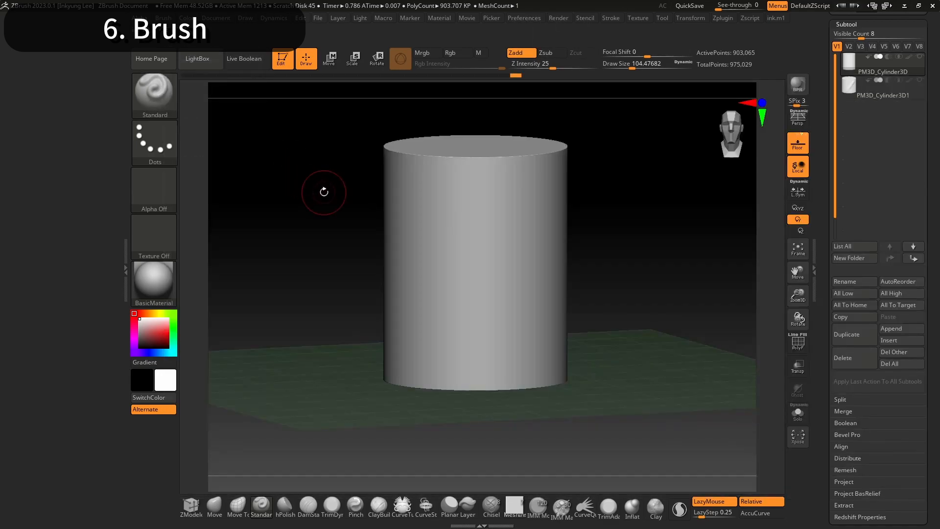
left_click(203, 70)
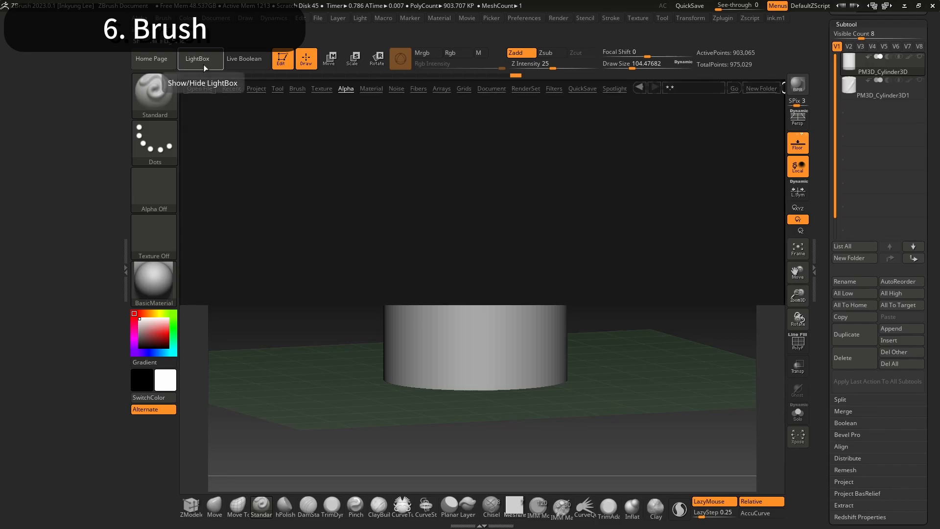
left_click(297, 89)
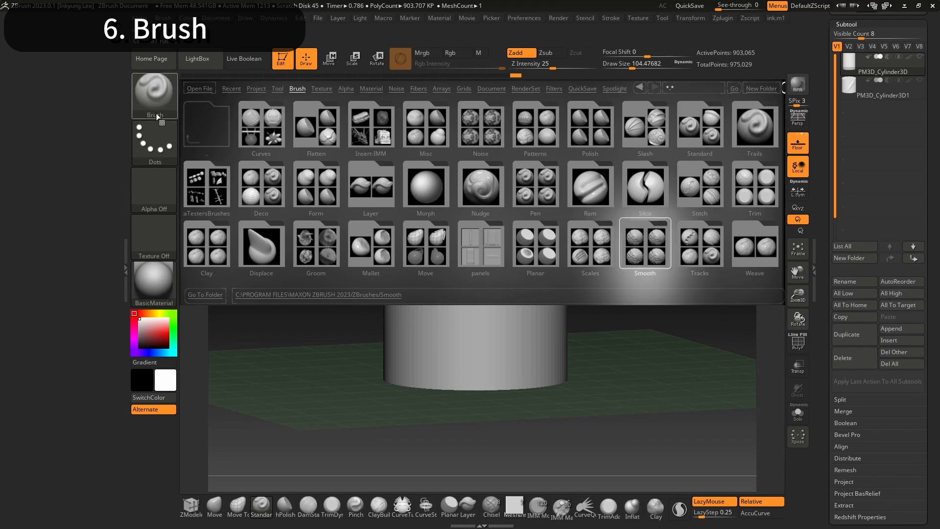
left_click(152, 100)
left_click(153, 101)
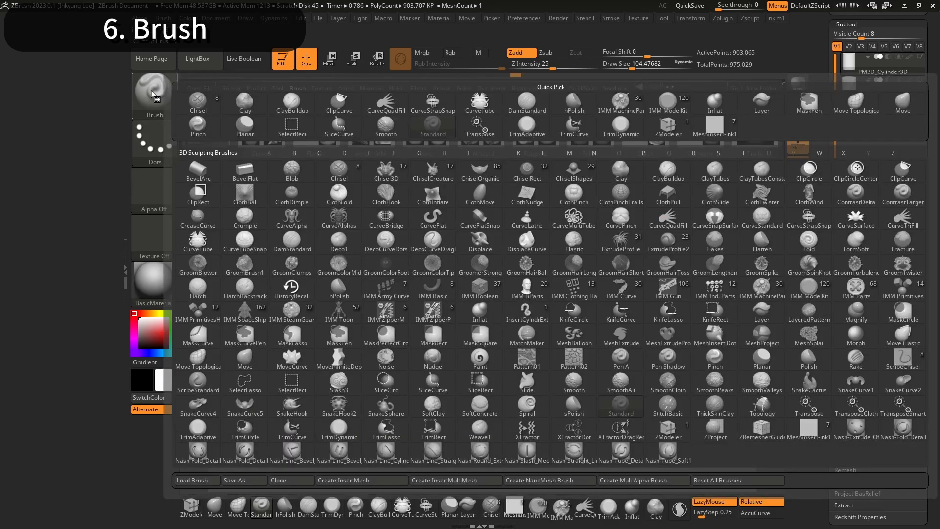
left_click(197, 58)
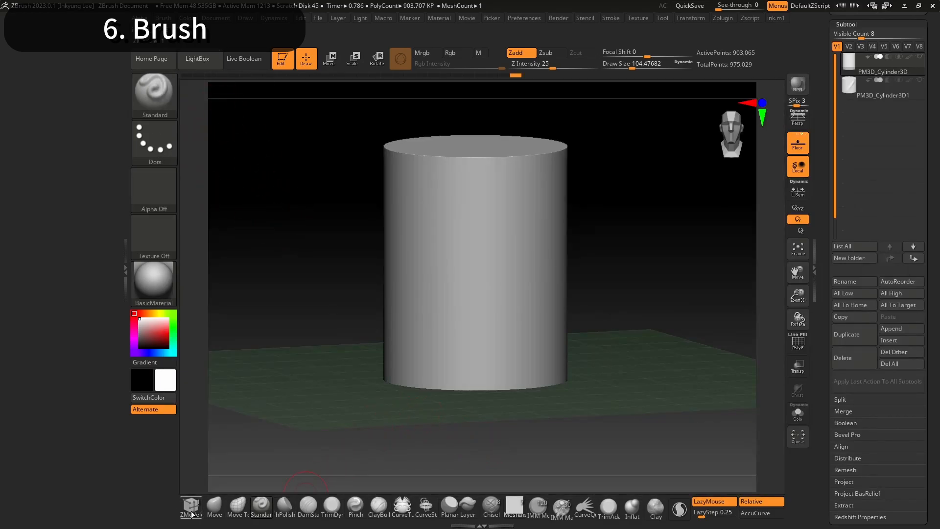
Select the Move brush at a draw size of about 172, try pulling out the cylinder's upper wall, and undo the pull
key("b")
key("m")
key("v")
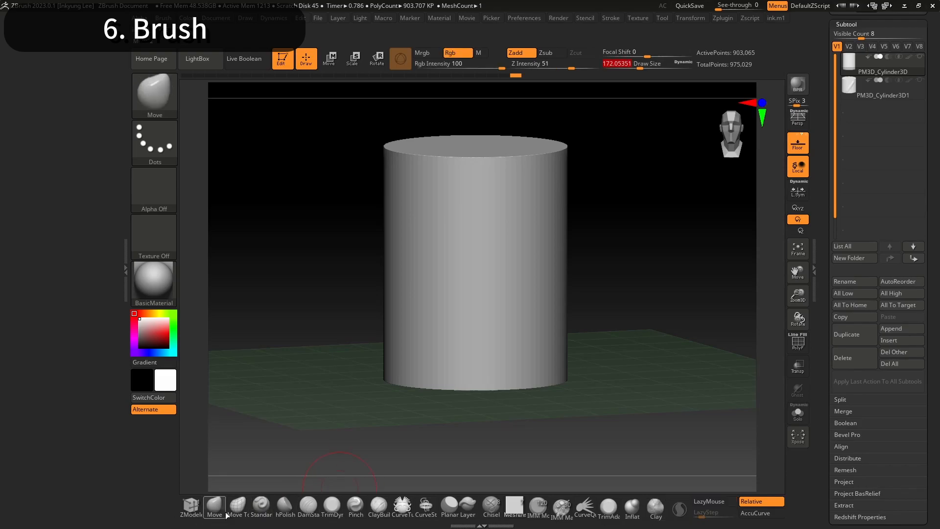
left_click_drag(621, 243, 625, 248)
left_click_drag(520, 203, 601, 241)
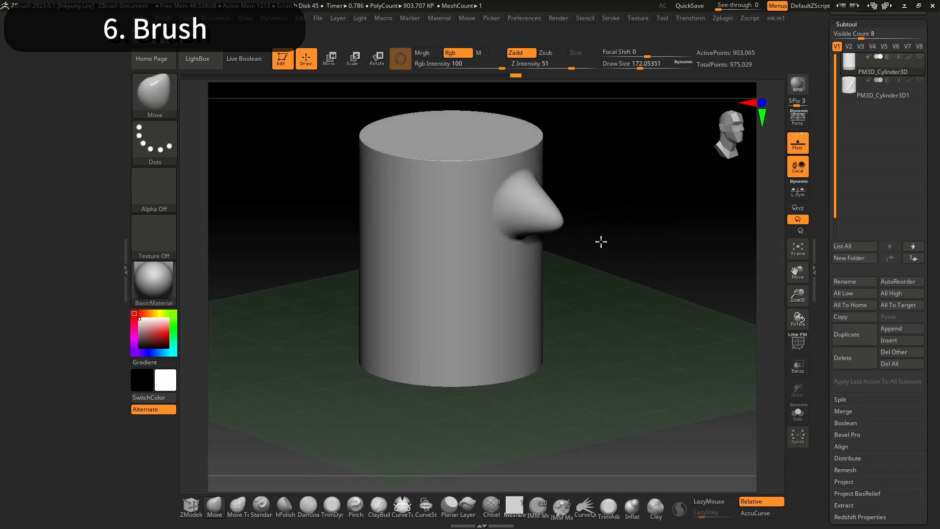
key("ctrl+z")
mouse_move(604, 283)
left_mouse_down()
mouse_move(606, 270)
mouse_move(607, 280)
left_mouse_up()
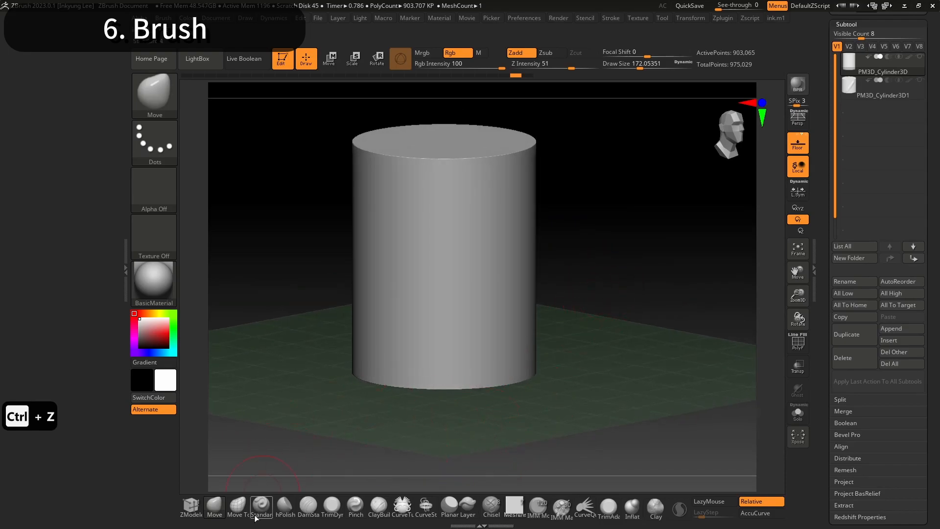
Try the Move Topological brush, switch to the Standard brush, and reduce the draw size to about 49
left_click(235, 507)
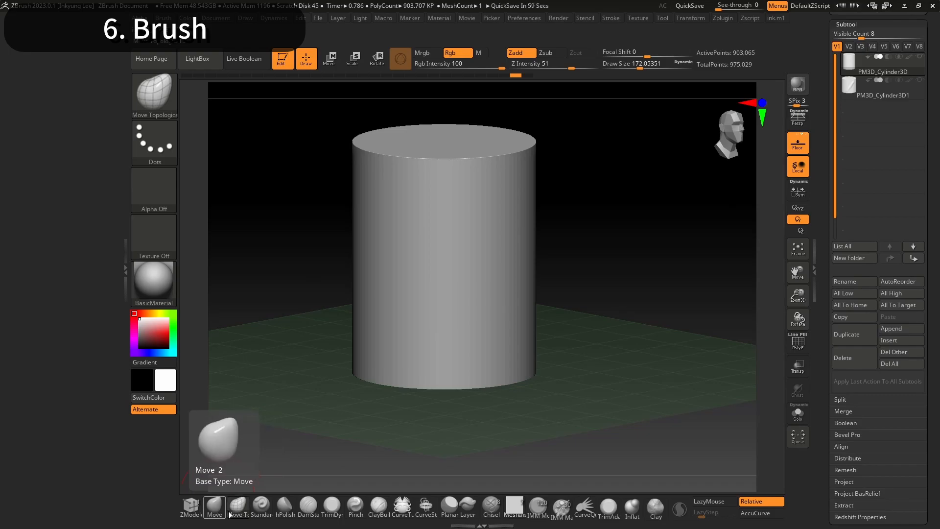
left_click(258, 508)
left_click_drag(643, 68, 631, 68)
left_click_drag(593, 274, 580, 272)
left_click_drag(631, 69, 622, 68)
Try a raised diagonal stroke and a looped stroke on the cylinder's wall, undoing each one
left_click_drag(517, 212, 419, 296)
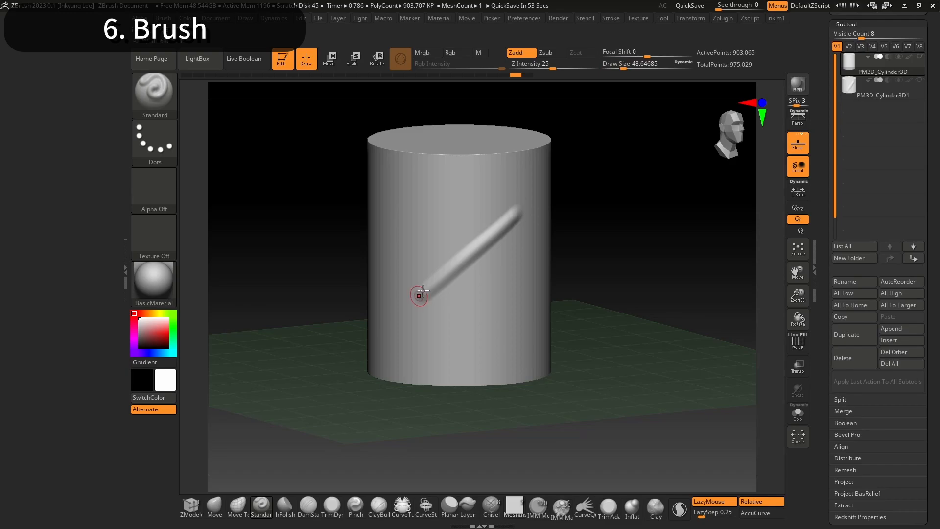
key("ctrl+z")
mouse_move(434, 224)
left_mouse_down()
mouse_move(509, 264)
mouse_move(443, 266)
mouse_move(427, 228)
left_mouse_up()
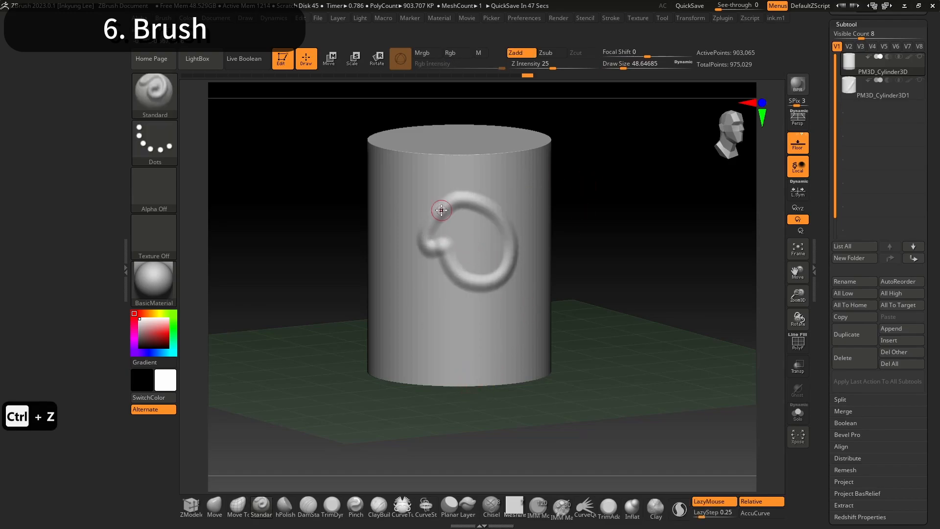
key("ctrl+z")
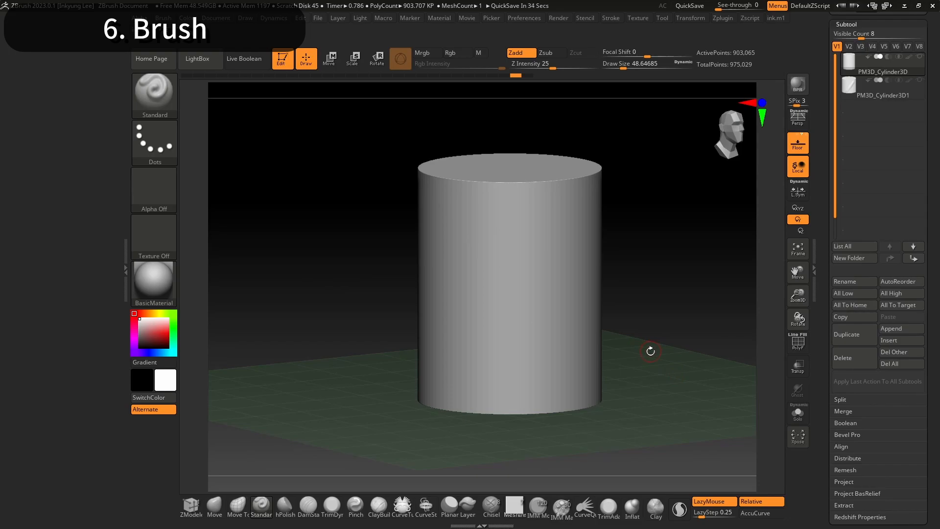
Sculpt a raised spiral on the cylinder's wall with the Standard brush
left_click_drag(650, 350, 650, 349)
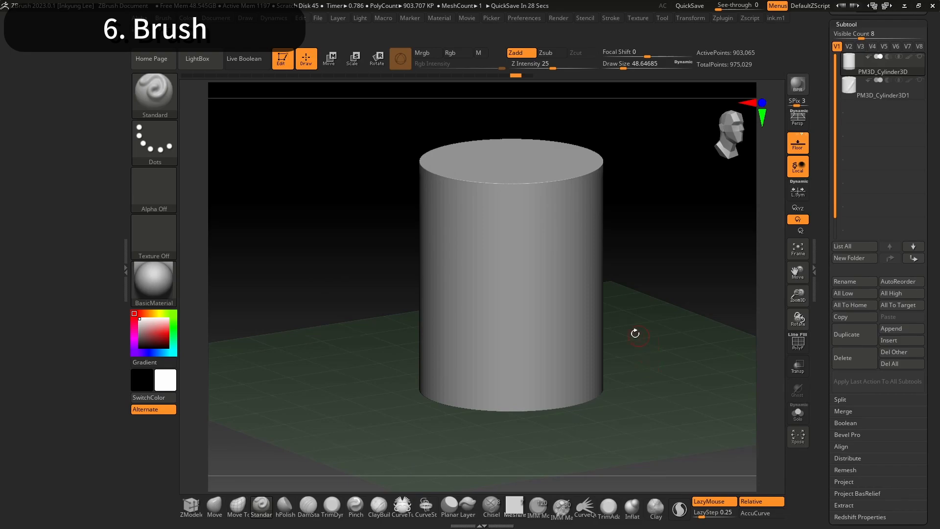
mouse_move(494, 255)
left_mouse_down()
mouse_move(558, 281)
mouse_move(504, 318)
mouse_move(542, 266)
left_mouse_up()
mouse_move(657, 274)
left_mouse_down()
mouse_move(666, 287)
mouse_move(636, 289)
mouse_move(657, 285)
mouse_move(658, 275)
mouse_move(635, 279)
left_mouse_up()
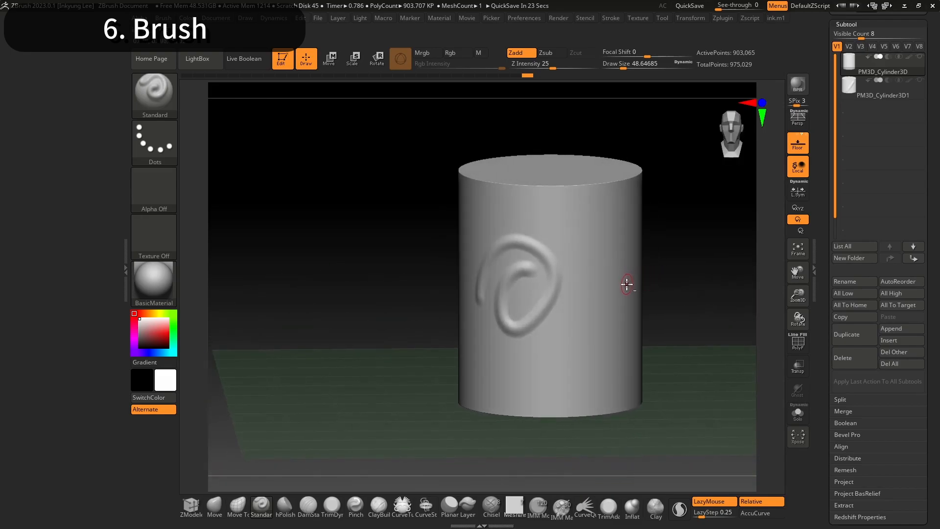
Raise a vertical ridge beside the spiral, and a short thick diagonal stroke above it at a draw size of about 90
left_click_drag(583, 230, 575, 331)
mouse_move(690, 321)
left_mouse_down()
mouse_move(678, 318)
mouse_move(695, 308)
left_mouse_up()
left_click_drag(595, 244, 595, 348)
mouse_move(567, 202)
left_mouse_down()
mouse_move(519, 230)
mouse_move(569, 201)
left_mouse_up()
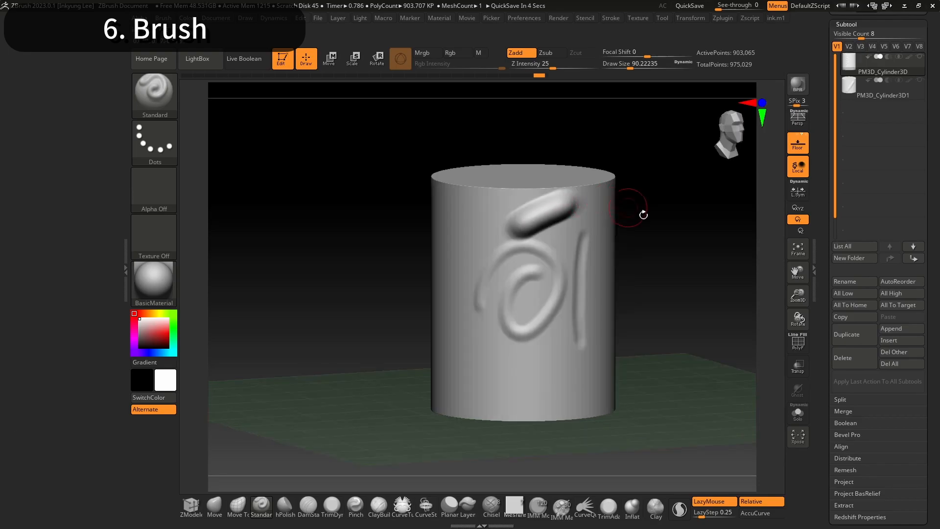
Carve a short diagonal groove into the cylinder's wall beside the vertical ridge with the inverted Standard brush
left_click_drag(644, 214, 622, 253)
right_click_drag(623, 253, 638, 250)
left_click_drag(665, 245, 631, 248)
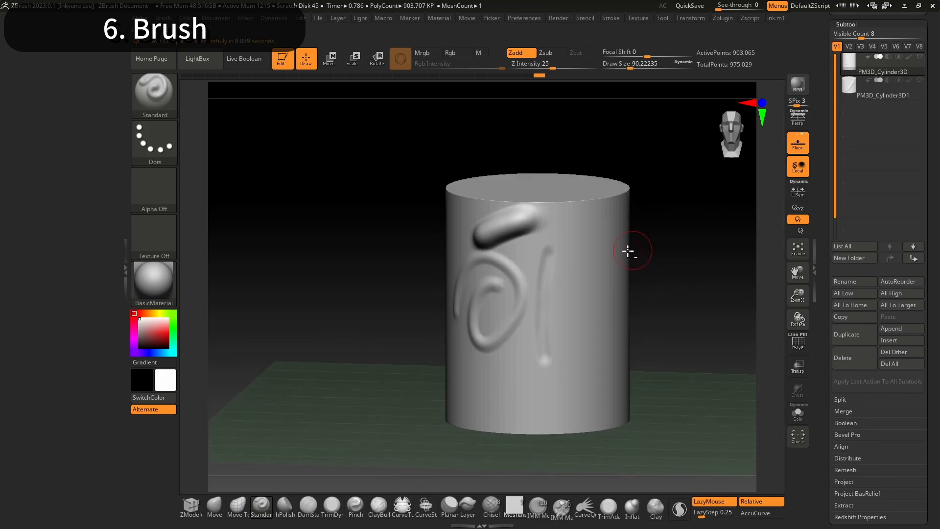
left_click_drag(564, 240, 592, 300, "alt")
mouse_move(674, 275)
left_mouse_down()
mouse_move(656, 298)
mouse_move(691, 307)
mouse_move(693, 298)
mouse_move(632, 292)
left_mouse_up()
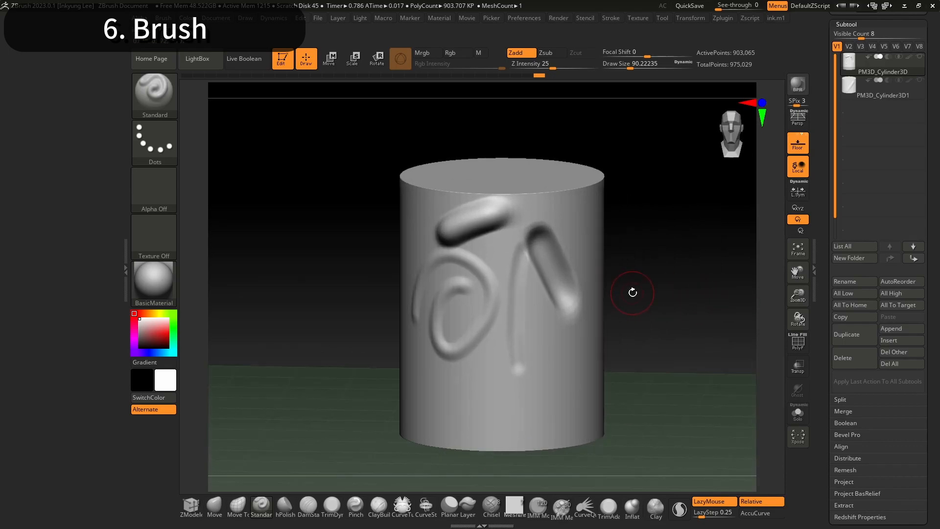
Add a diagonal ClayBuildup stroke just below the groove at a draw size of about 90, undoing the first attempt
key("shift")
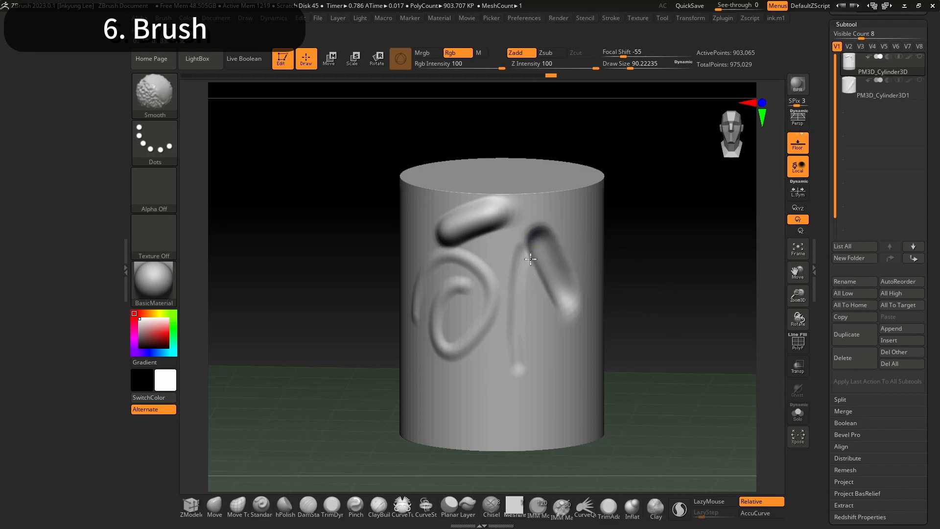
mouse_move(625, 274)
left_mouse_down()
mouse_move(654, 330)
mouse_move(667, 329)
mouse_move(662, 319)
left_mouse_up()
key("ctrl+z")
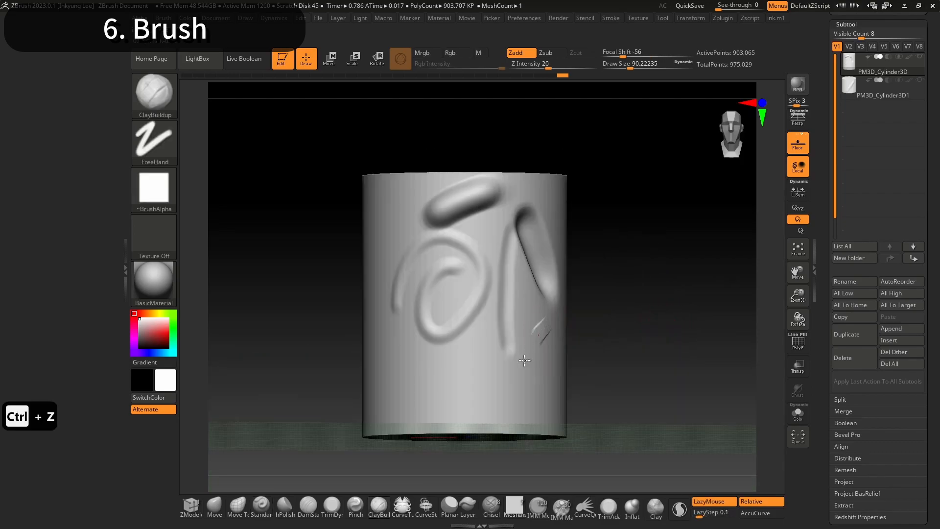
left_click_drag(550, 317, 517, 375)
Smooth the ridged ClayBuildup stroke below the groove and undo the last action
mouse_move(657, 338)
left_mouse_down()
mouse_move(610, 329)
mouse_move(640, 351)
mouse_move(659, 349)
left_mouse_up()
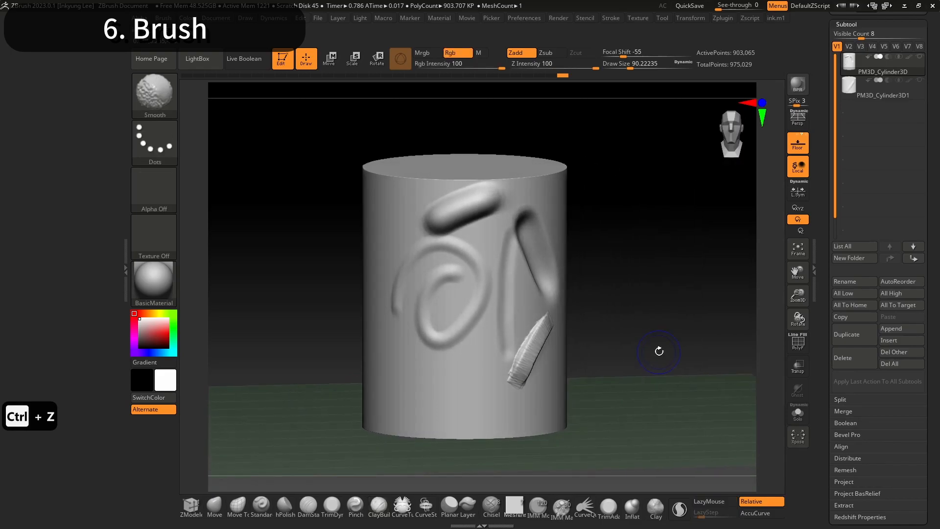
left_click_drag(535, 339, 533, 336, "shift")
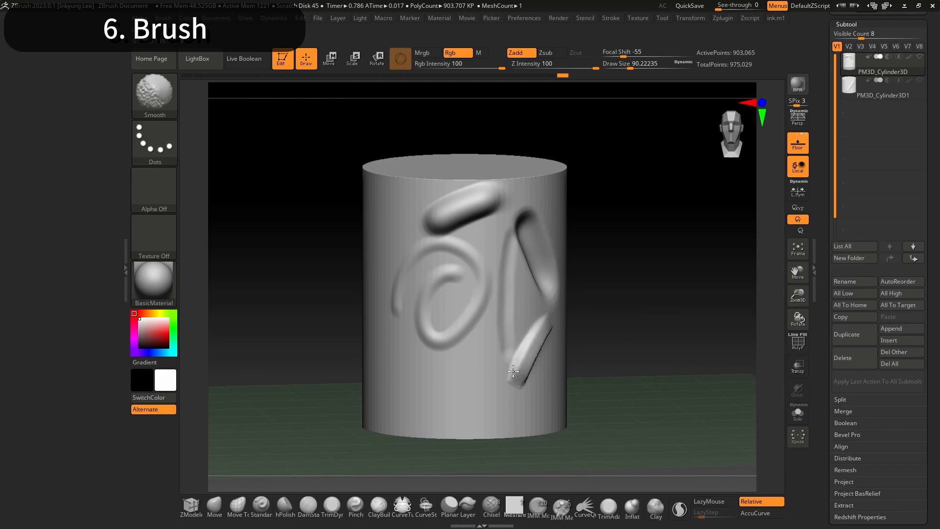
mouse_move(543, 349)
left_mouse_down("shift")
mouse_move(647, 357)
mouse_move(638, 334)
mouse_move(593, 306)
left_mouse_up("shift")
key("shift")
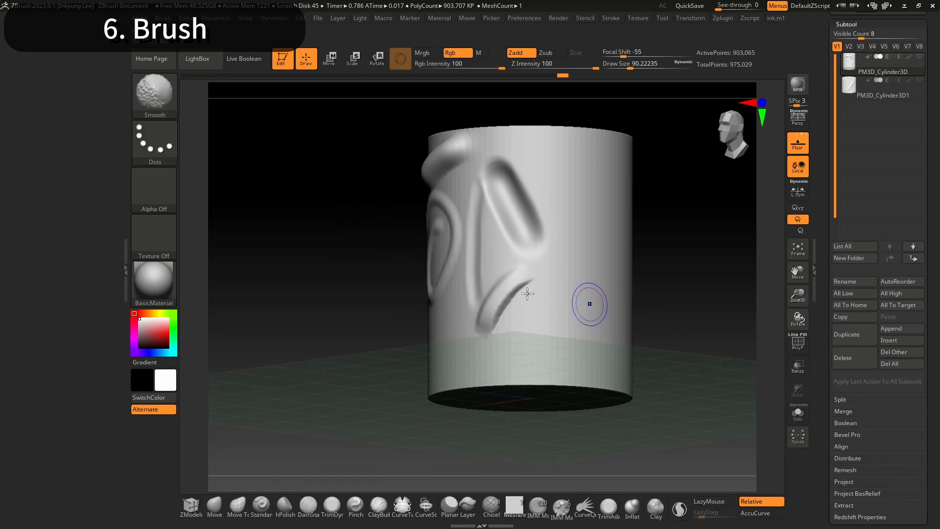
key("ctrl+z")
Flatten the area around the smoothed clay stroke with the hPolish brush at a draw size of about 207
left_click(285, 505)
left_click(643, 66)
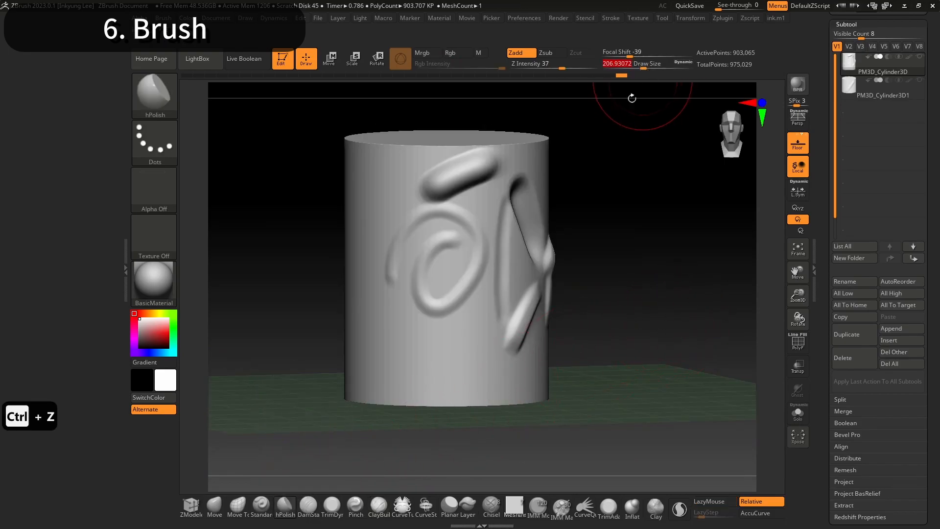
left_click_drag(518, 323, 513, 334)
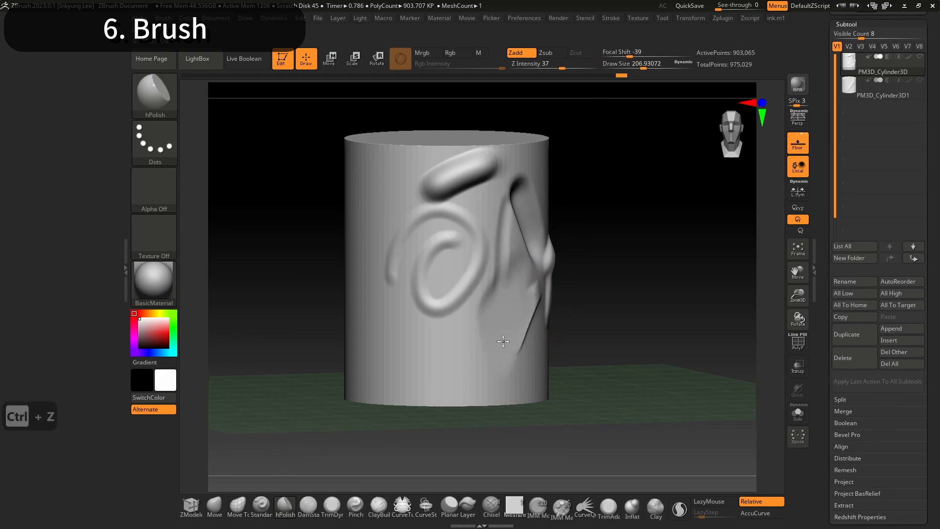
mouse_move(618, 315)
left_mouse_down()
mouse_move(592, 307)
mouse_move(587, 332)
mouse_move(607, 327)
left_mouse_up()
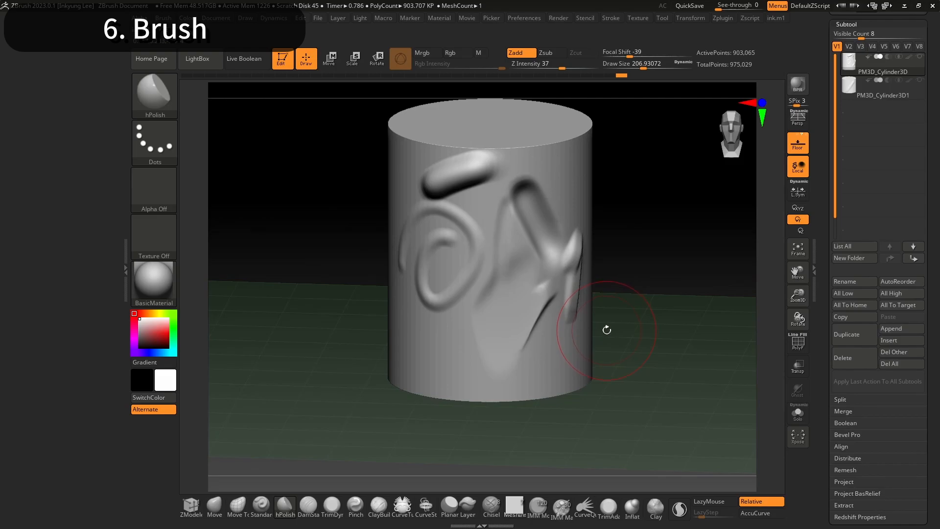
Cut two parallel diagonal grooves beside the spiral with the DamStandard brush, the second at a draw size of about 44
left_click(310, 513)
left_click_drag(644, 66, 628, 75)
left_click_drag(624, 248, 648, 225)
left_click_drag(382, 275, 422, 362)
left_click_drag(628, 67, 622, 70)
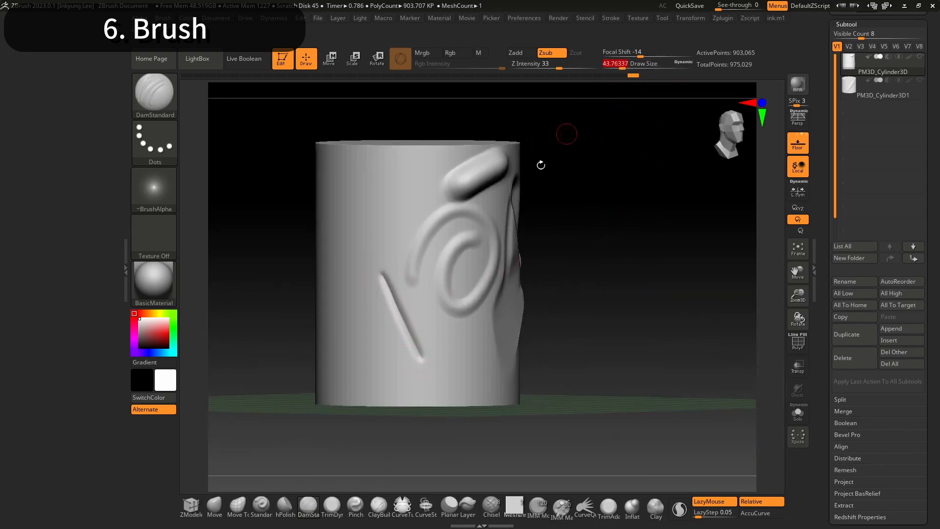
left_click_drag(399, 275, 424, 328)
Raise two thin diagonal ridges near the cylinder's upper edge with the inverted DamStandard brush
left_click_drag(545, 299, 625, 351)
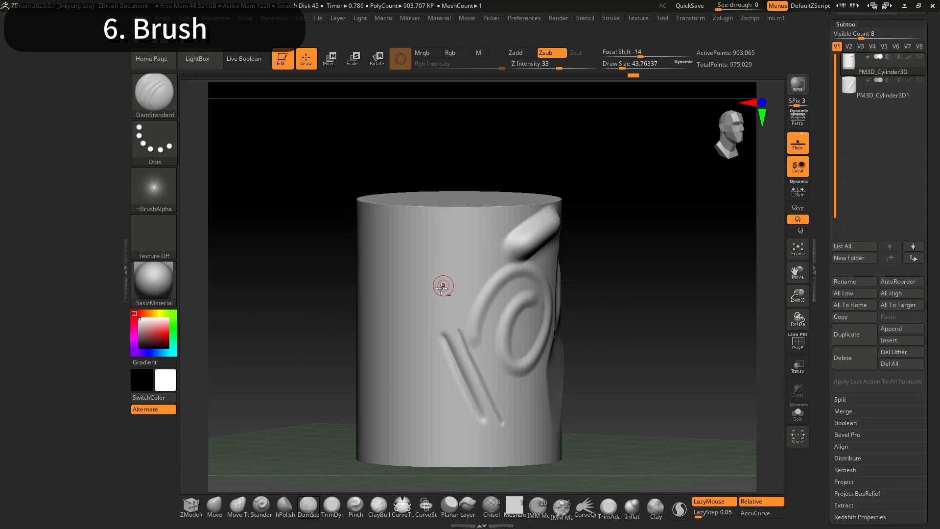
left_click_drag(623, 275, 605, 286)
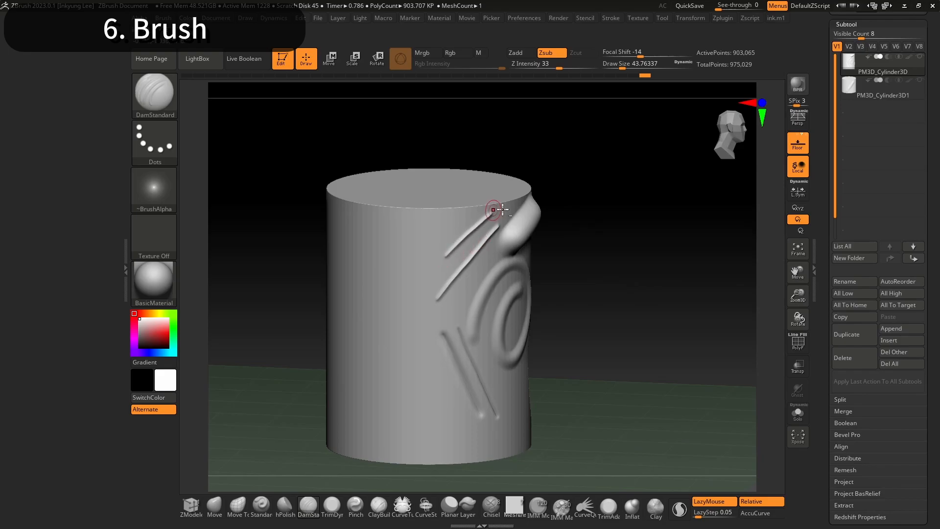
left_click_drag(636, 355, 623, 355)
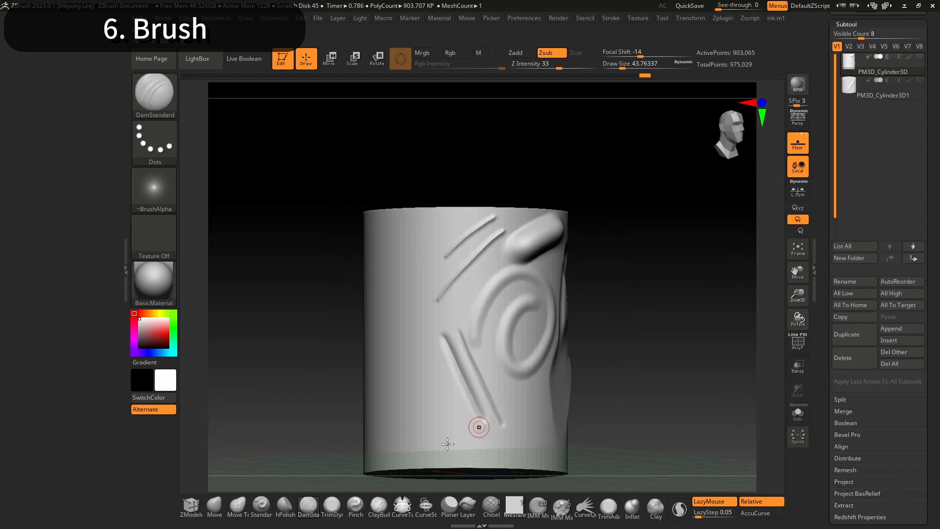
Bevel part of the cylinder's top rim with the TrimDynamic brush at a draw size of about 62
left_click(336, 511)
left_click_drag(617, 254, 642, 262)
left_click_drag(621, 67, 623, 66)
left_click_drag(600, 181, 632, 264, "alt")
left_click_drag(622, 66, 625, 67)
left_click_drag(635, 215, 624, 239)
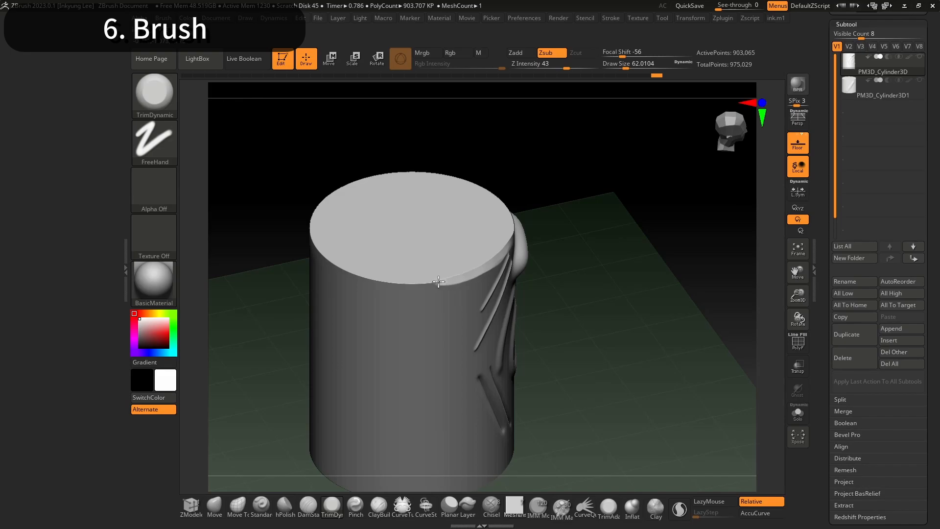
mouse_move(615, 357)
left_mouse_down()
mouse_move(615, 373)
mouse_move(577, 403)
left_mouse_up()
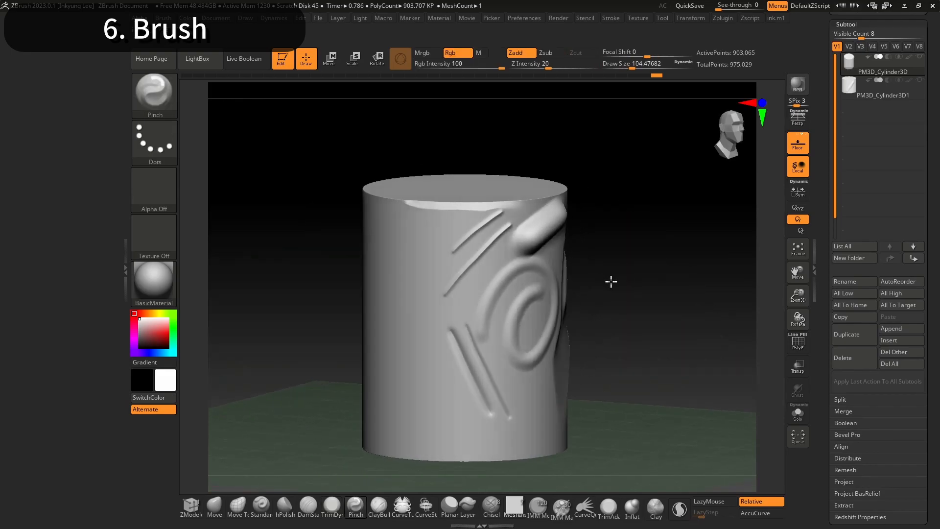
Sharpen the spiral with the Pinch brush at a draw size of about 104, then the beveled rim at about 27
mouse_move(611, 281)
left_mouse_down()
mouse_move(607, 310)
mouse_move(597, 286)
left_mouse_up()
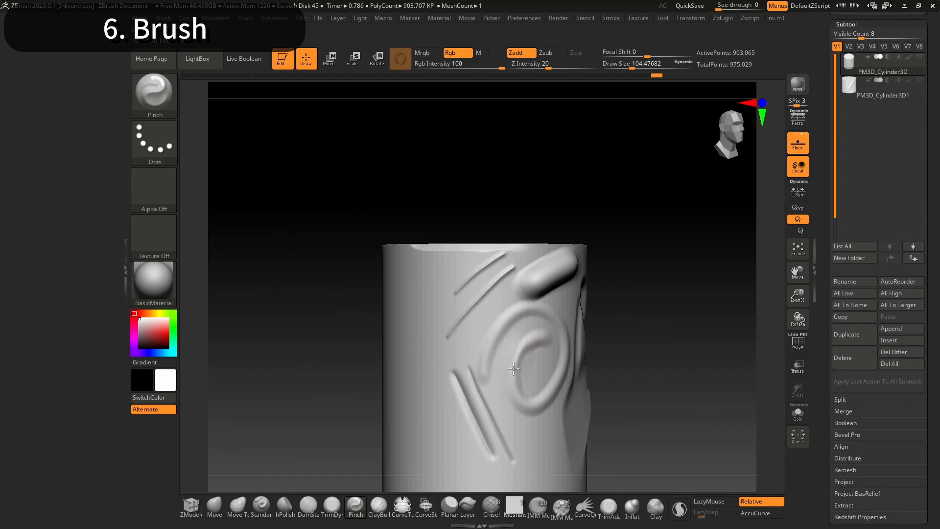
left_click_drag(530, 338, 545, 333)
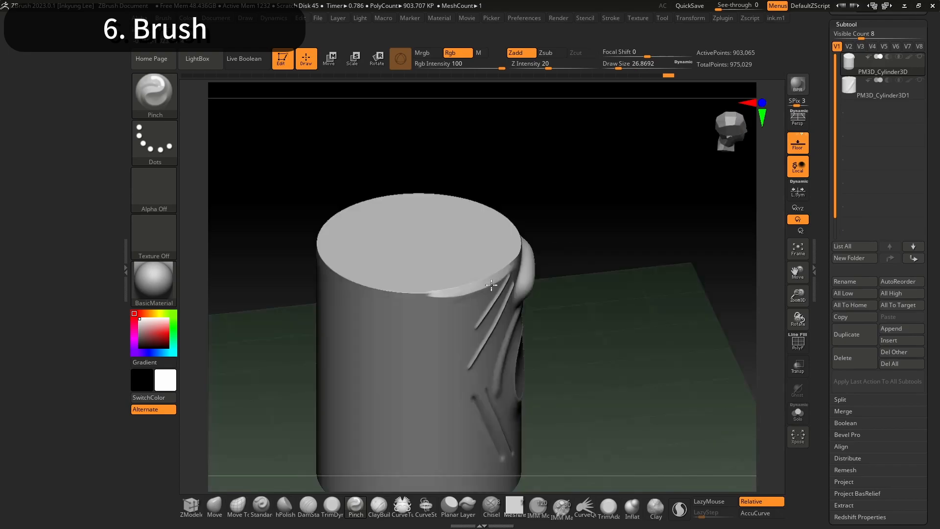
left_click_drag(539, 262, 533, 280)
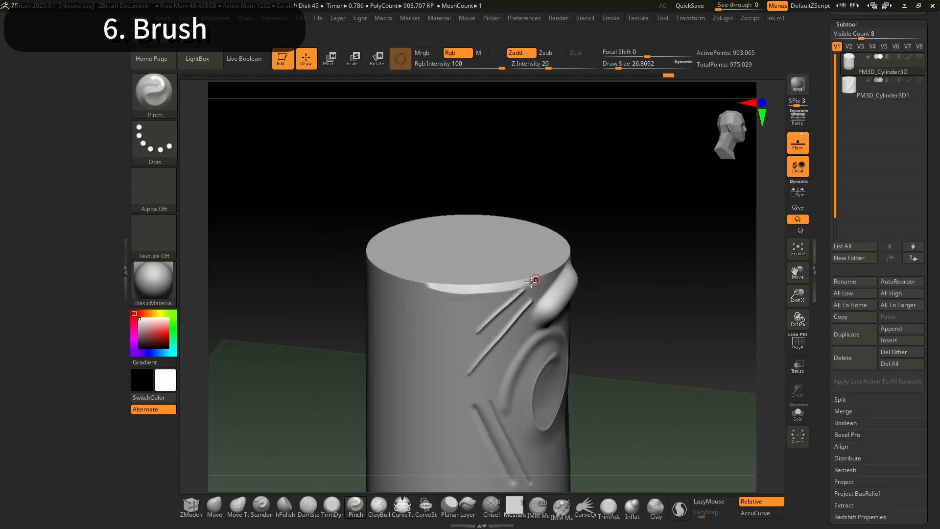
left_click_drag(614, 373, 625, 300)
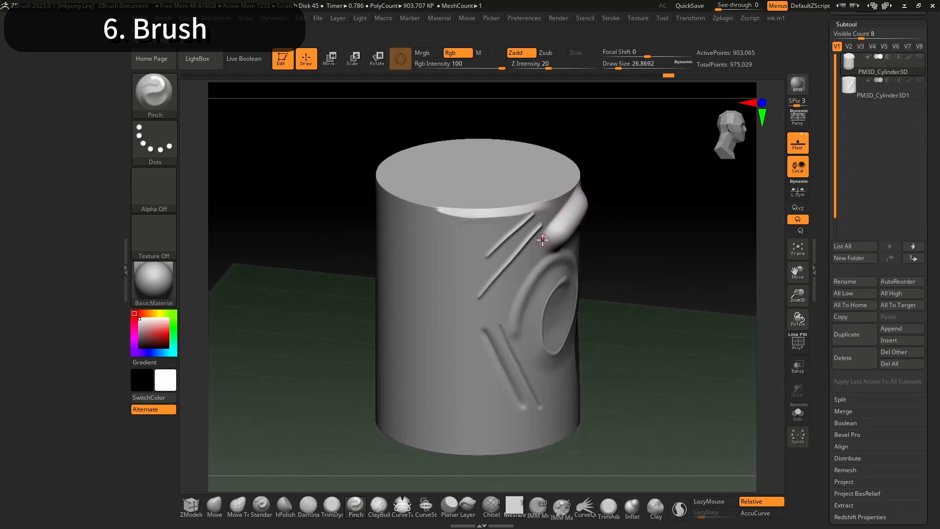
Build up a vertical clay ridge on the cylinder's wall with ClayBuildup at a draw size of about 59 and smooth it
left_click(382, 518)
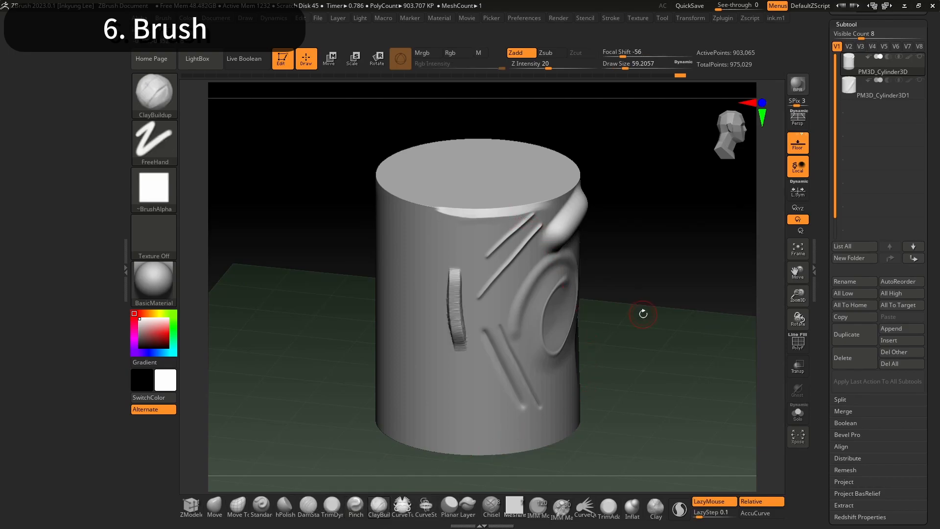
mouse_move(643, 313)
left_mouse_down()
mouse_move(633, 304)
mouse_move(641, 300)
left_mouse_up()
left_click_drag(446, 291, 449, 341)
left_click_drag(624, 293, 659, 268)
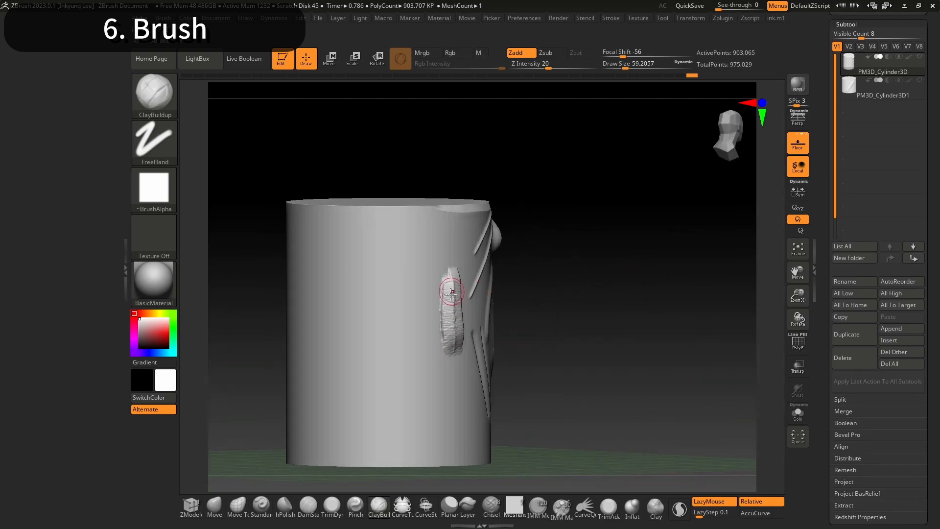
key("shift")
left_click_drag(610, 351, 616, 421)
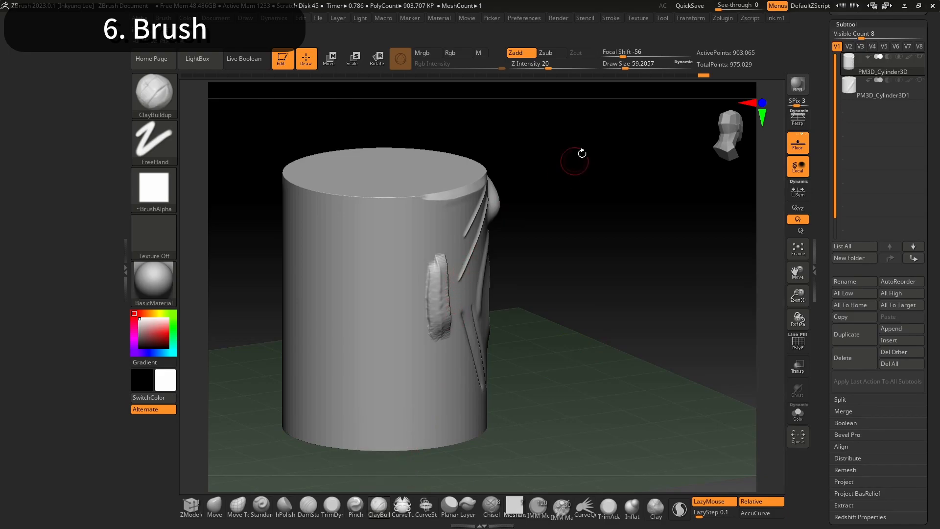
left_click_drag(623, 248, 589, 250)
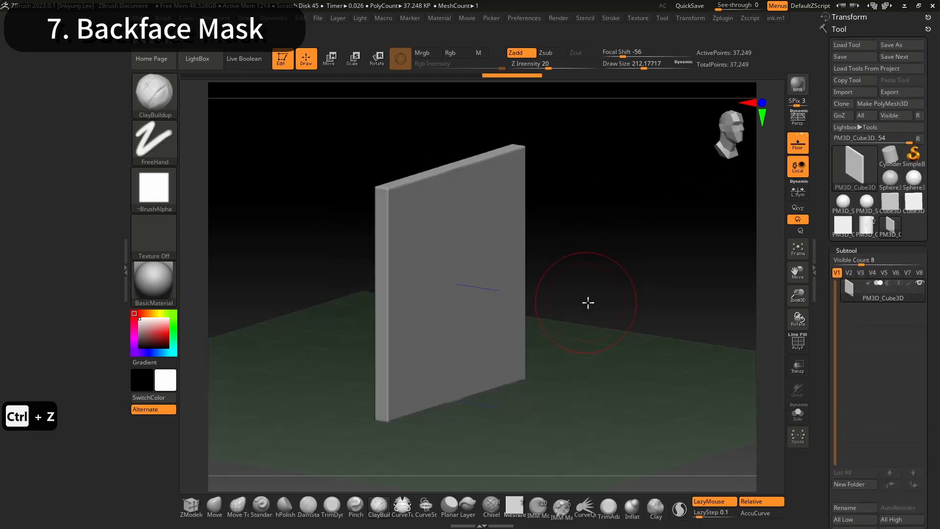
Try a diagonal ClayBuildup stroke on the thin plate at a draw size of about 212, check its back, and undo it
mouse_move(588, 302)
left_mouse_down()
mouse_move(615, 300)
mouse_move(577, 296)
left_mouse_up()
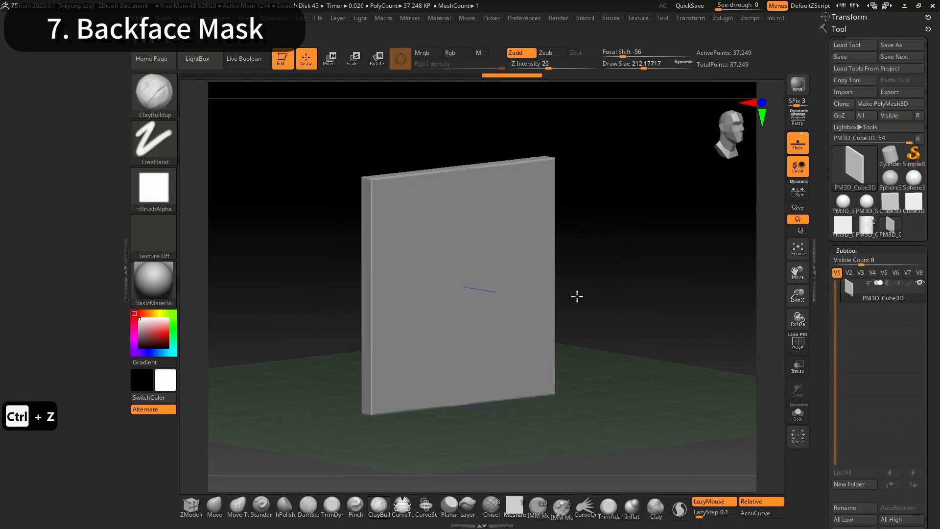
left_click_drag(435, 334, 512, 237)
left_click_drag(633, 304, 690, 302)
mouse_move(570, 285)
left_mouse_down()
mouse_move(478, 289)
mouse_move(529, 267)
mouse_move(609, 277)
mouse_move(584, 301)
mouse_move(520, 300)
mouse_move(578, 288)
left_mouse_up()
key("ctrl+z")
Turn on backface masking for the ClayBuildup brush
key("alt+1")
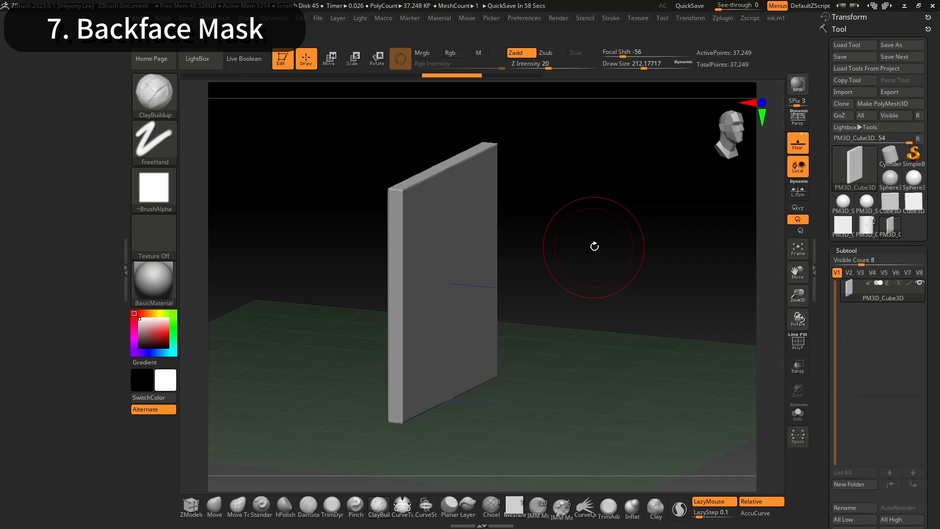
key("alt+1")
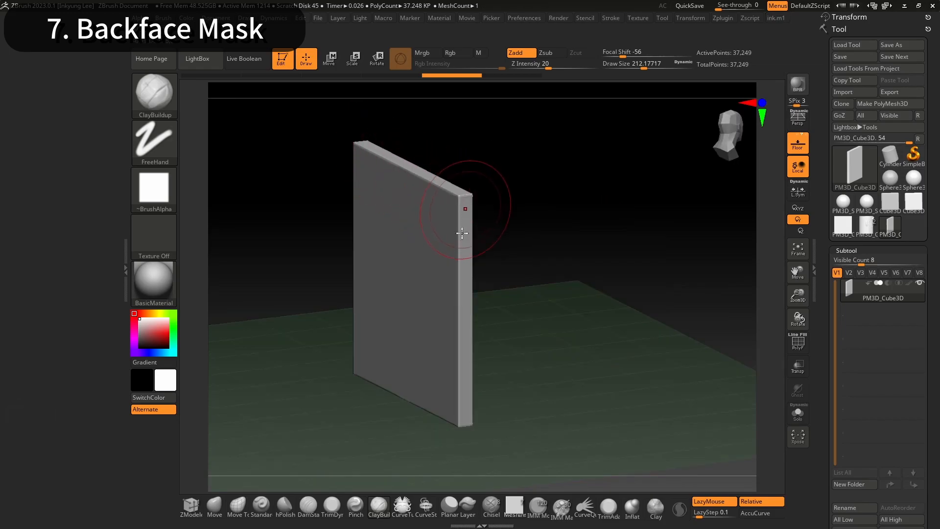
left_click_drag(549, 347, 516, 336)
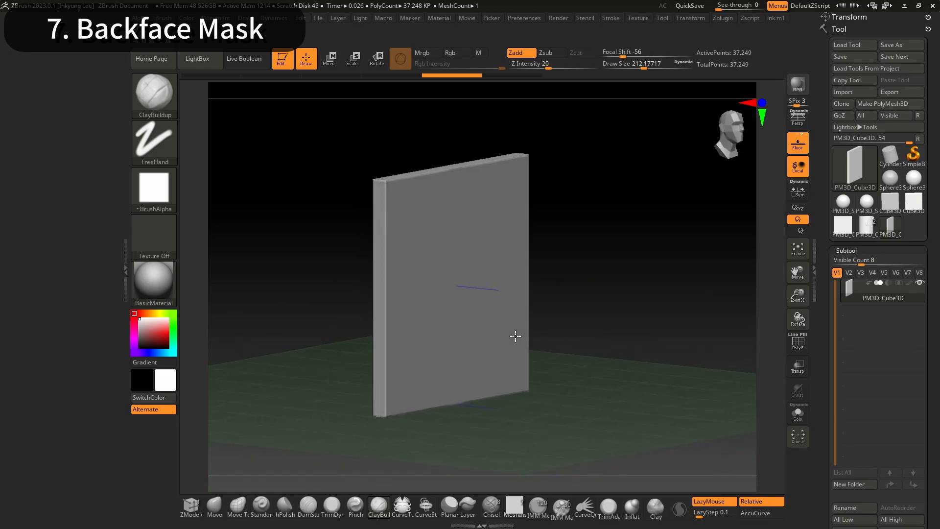
Build up overlapping diagonal strokes on the plate's front face, inspect both sides, and undo the strokes
left_click_drag(487, 210, 433, 394)
left_click_drag(457, 199, 448, 361)
mouse_move(583, 281)
left_mouse_down()
mouse_move(617, 273)
mouse_move(623, 304)
mouse_move(642, 298)
mouse_move(417, 252)
left_mouse_up()
mouse_move(561, 254)
left_mouse_down()
mouse_move(562, 269)
mouse_move(523, 272)
left_mouse_up()
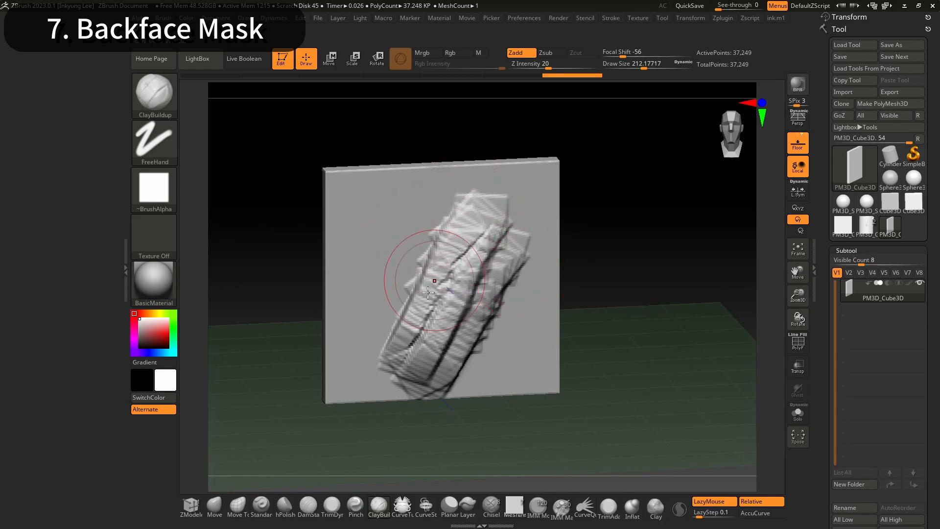
mouse_move(307, 172)
left_mouse_down()
mouse_move(344, 183)
mouse_move(442, 272)
mouse_move(562, 307)
mouse_move(535, 294)
left_mouse_up()
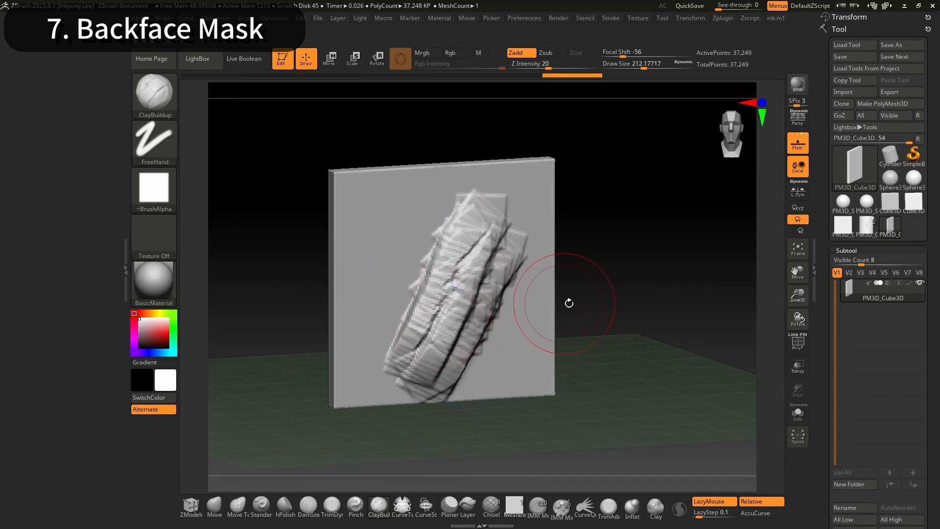
key("ctrl+z")
key("ctrl+z")
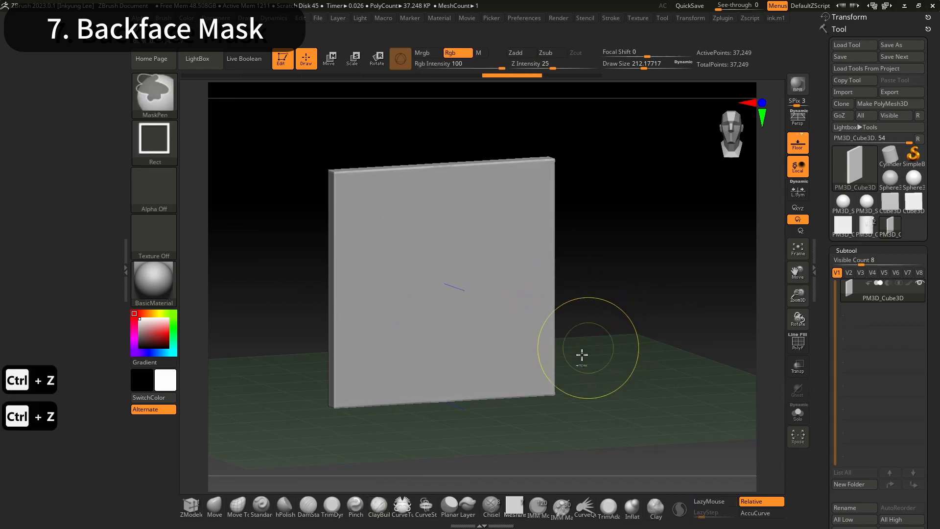
left_click_drag(597, 390, 651, 374, "alt")
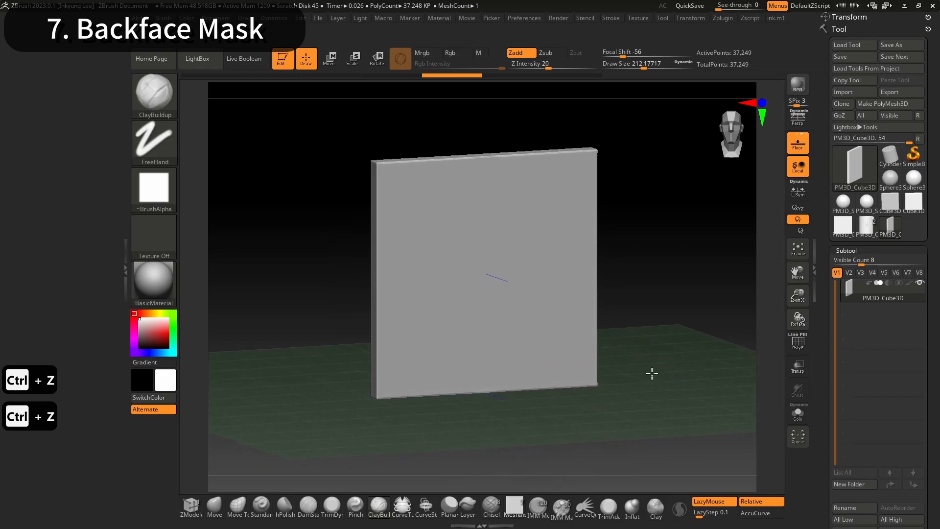
Reduce the ClayBuildup draw size to about 104 and turn off backface masking for the brush
left_click_drag(644, 68, 632, 68)
left_click_drag(629, 210, 644, 259)
key("alt+1")
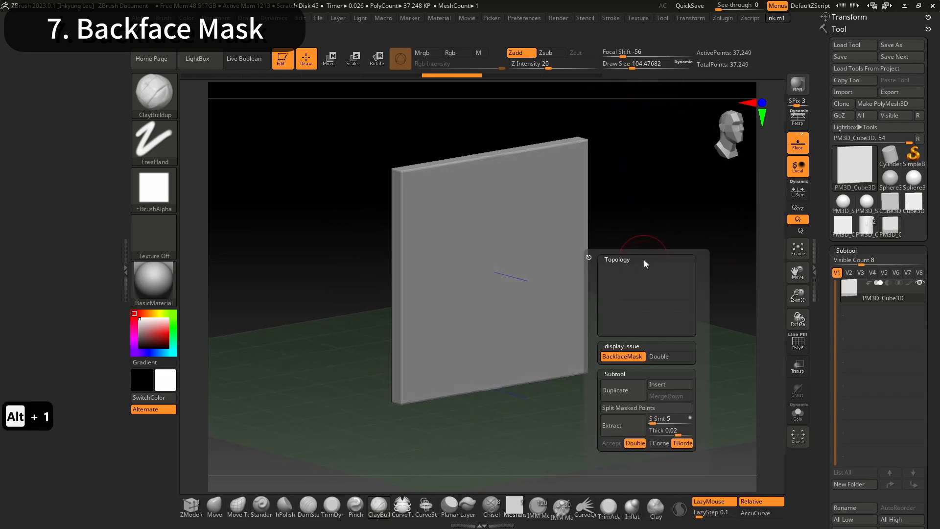
left_click(624, 357)
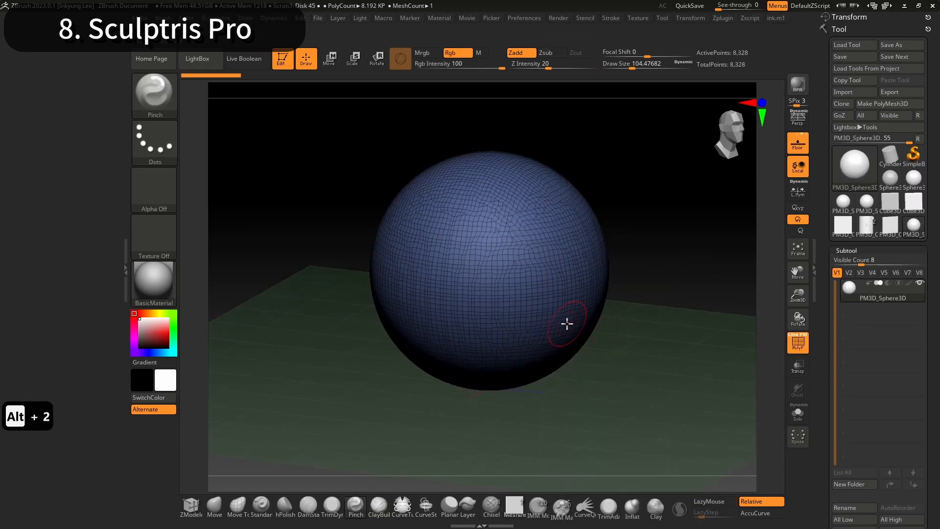
Remesh the sphere with DynaMesh at resolution 32 and hide its polyframe
key("alt+2")
left_click_drag(577, 335, 573, 334)
left_click(580, 322)
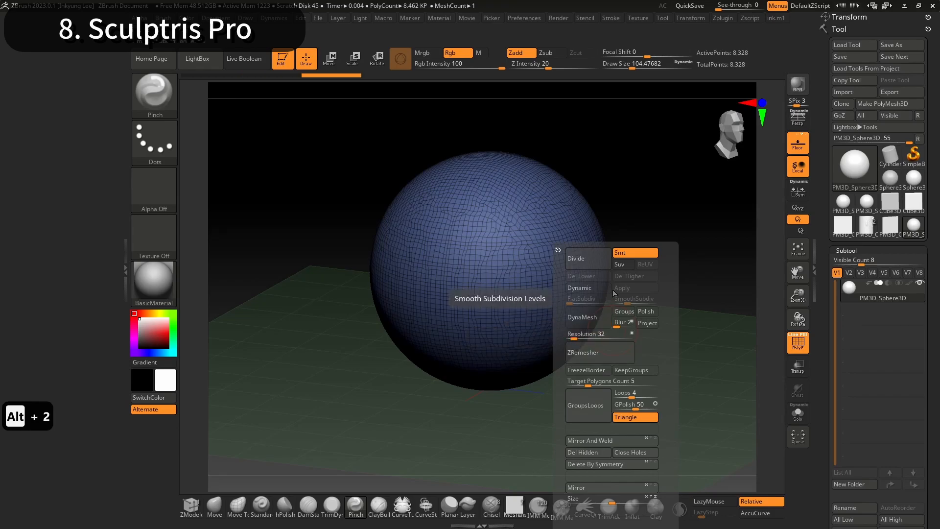
key("w")
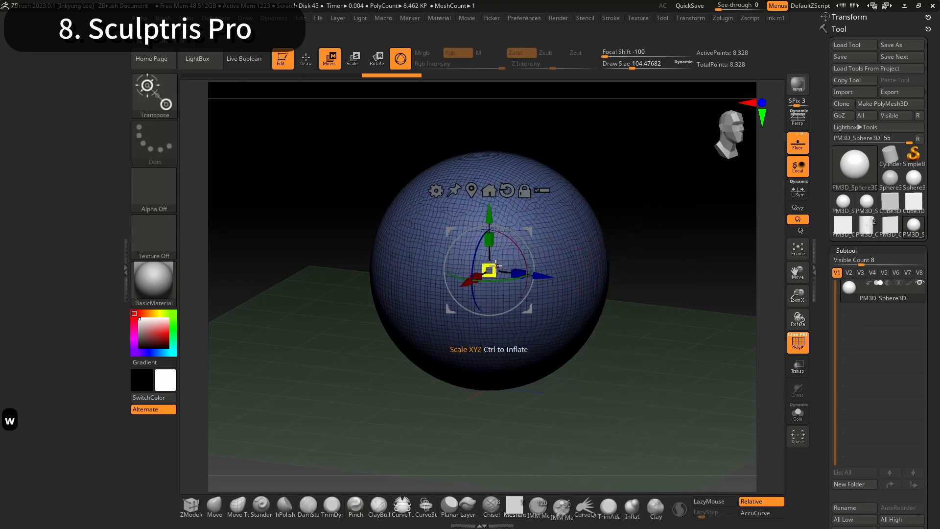
key("alt+2")
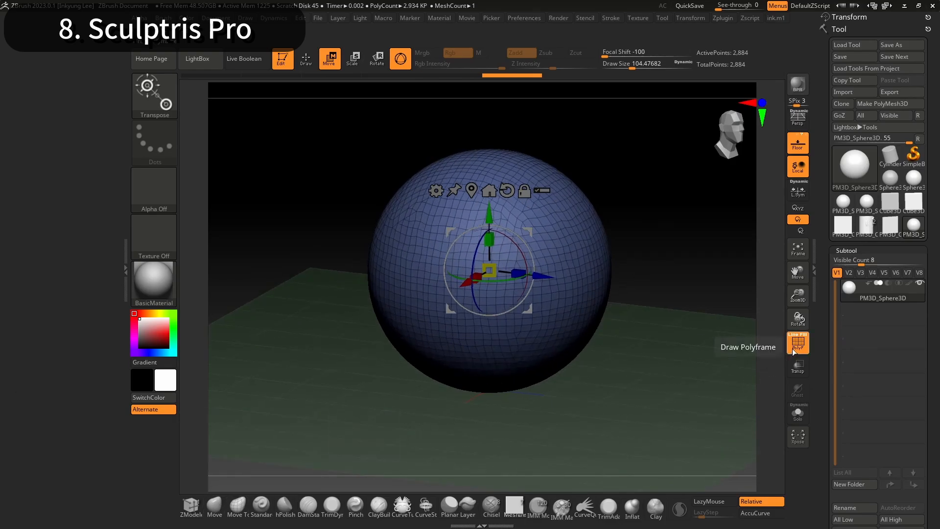
key("shift+f")
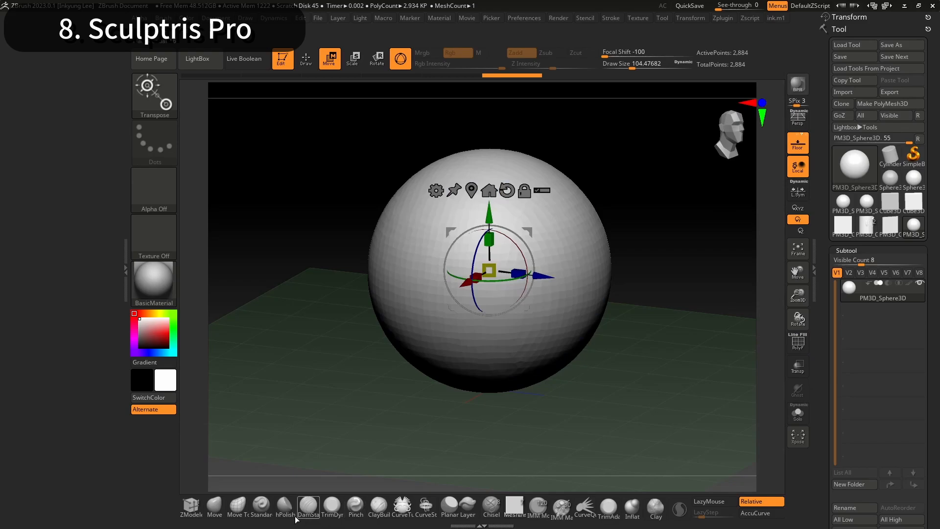
Choose the Standard brush, try a diagonal stroke across the sphere at a draw size of about 94, and undo it
key("4")
left_click(630, 65)
left_click(261, 505)
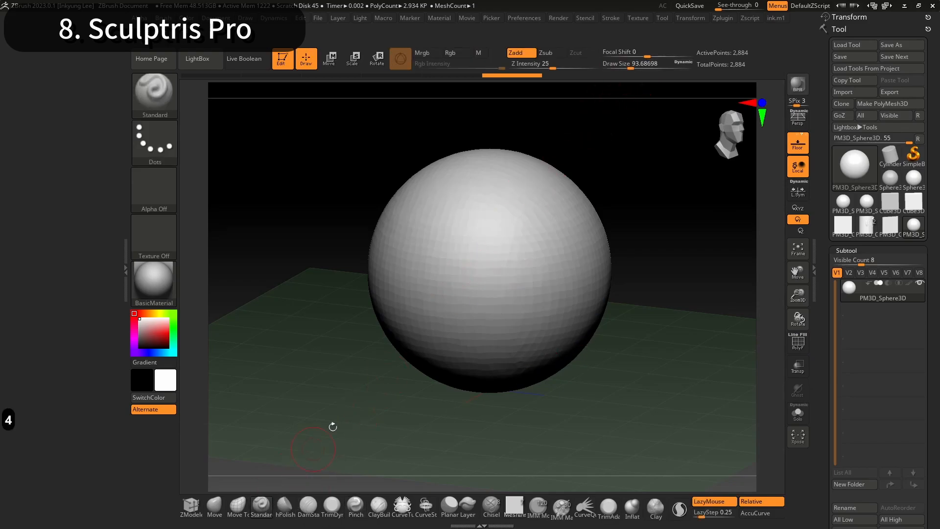
left_click_drag(550, 210, 463, 345)
key("ctrl+z")
Raise a diagonal ridge across the sphere's front with the Standard brush, using a draw size of about 65
left_click(620, 66)
left_click_drag(552, 208, 488, 322)
mouse_move(616, 136)
left_mouse_down()
mouse_move(625, 206)
mouse_move(634, 138)
left_mouse_up()
left_click_drag(620, 68, 626, 67)
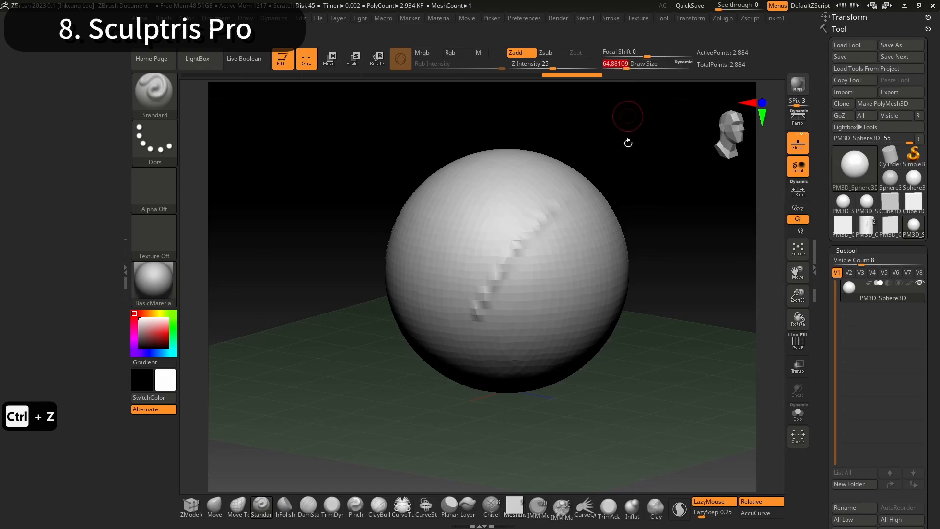
left_click_drag(627, 130, 631, 198)
mouse_move(571, 192)
left_mouse_down()
mouse_move(492, 282)
mouse_move(568, 189)
left_mouse_up()
mouse_move(685, 259)
left_mouse_down()
mouse_move(643, 240)
mouse_move(667, 235)
mouse_move(667, 255)
left_mouse_up()
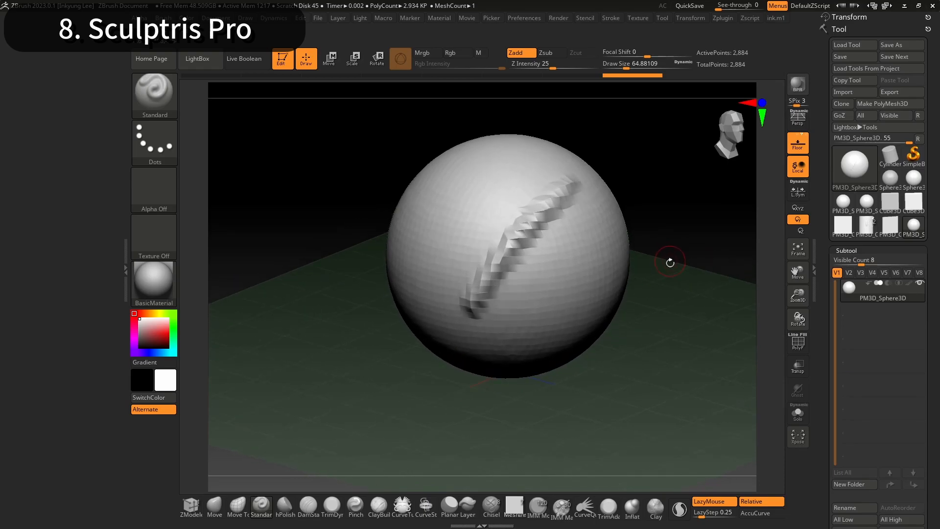
left_click_drag(688, 326, 678, 342, "alt")
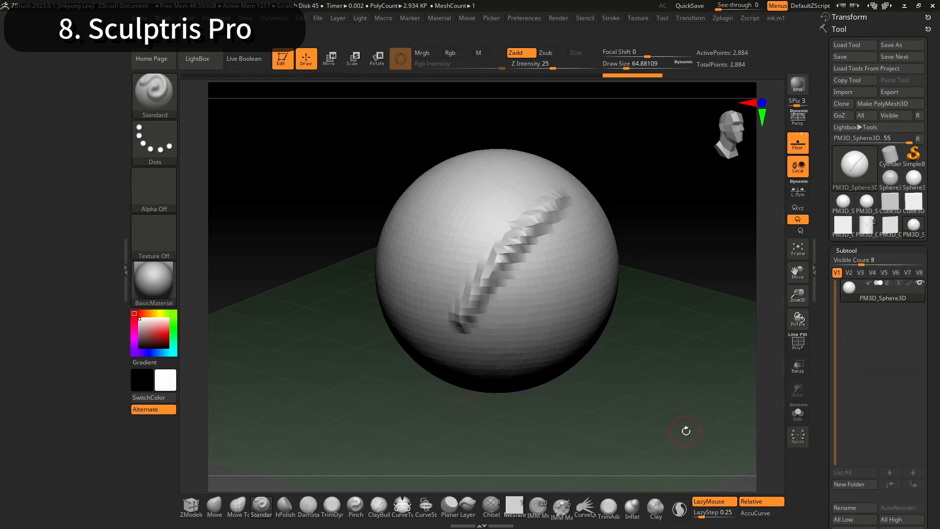
Activate Sculptris Pro mode and raise a smooth diagonal ridge parallel to the jagged one
left_click(685, 518)
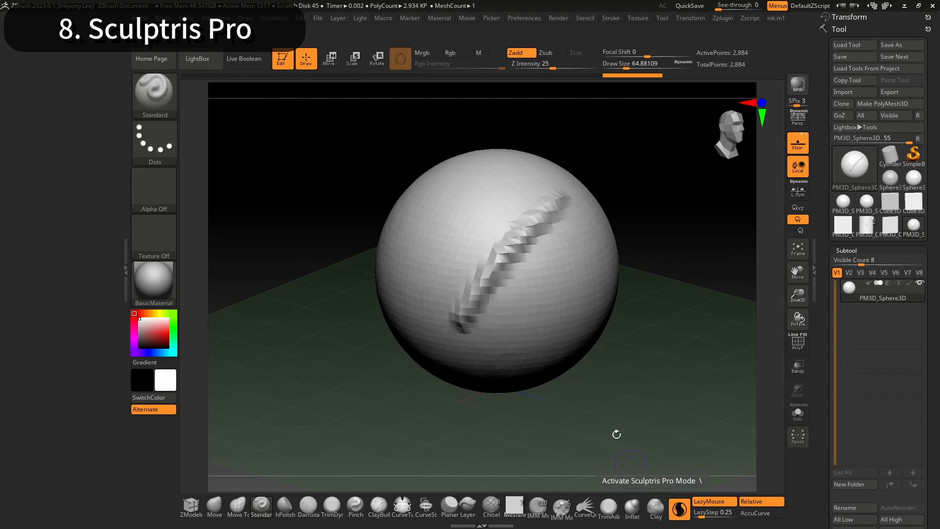
left_click_drag(661, 351, 568, 273)
left_click_drag(582, 234, 499, 324)
left_click_drag(598, 220, 499, 315)
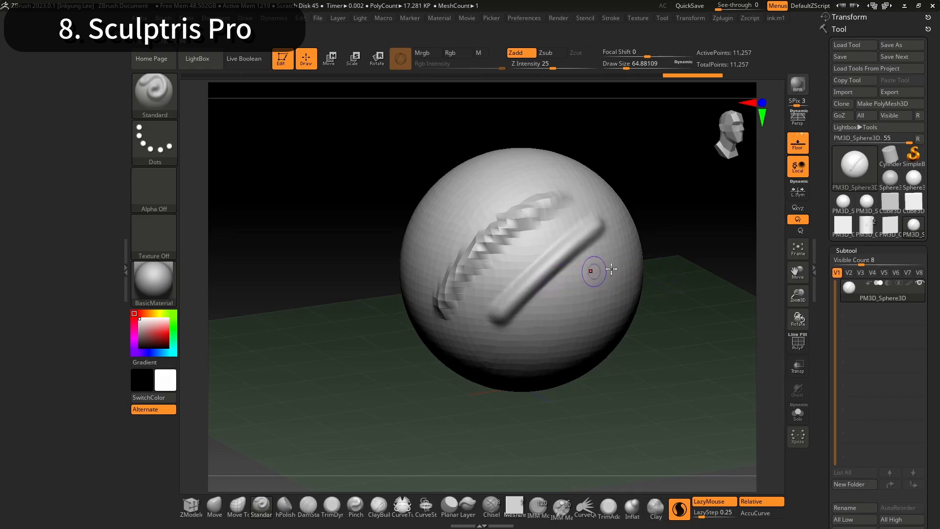
Show the polyframe, sculpt a second Sculptris Pro ridge below the first, and compare the surface with and without the wireframe
left_click(799, 344)
left_click_drag(797, 298, 802, 317)
mouse_move(707, 385)
left_mouse_down()
mouse_move(704, 372)
mouse_move(710, 382)
left_mouse_up()
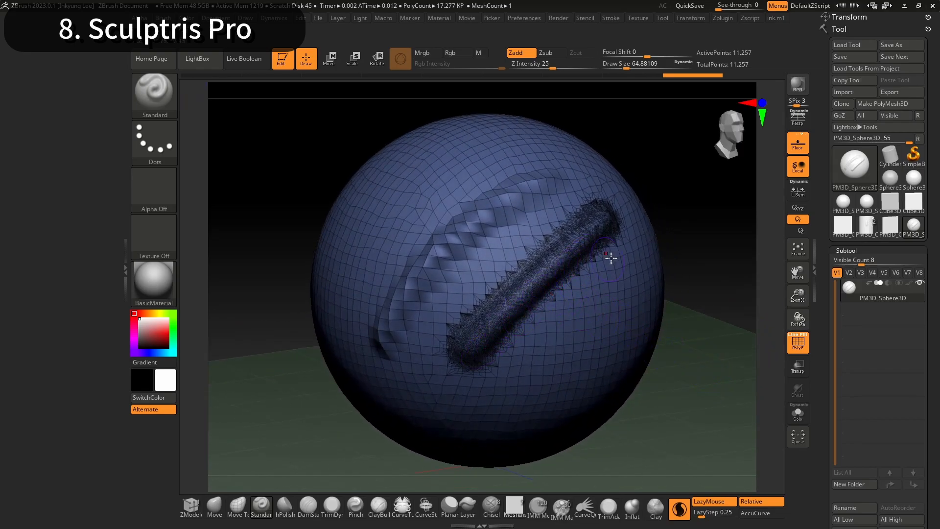
mouse_move(698, 306)
left_mouse_down()
mouse_move(675, 336)
mouse_move(658, 340)
mouse_move(675, 340)
mouse_move(696, 308)
mouse_move(666, 306)
left_mouse_up()
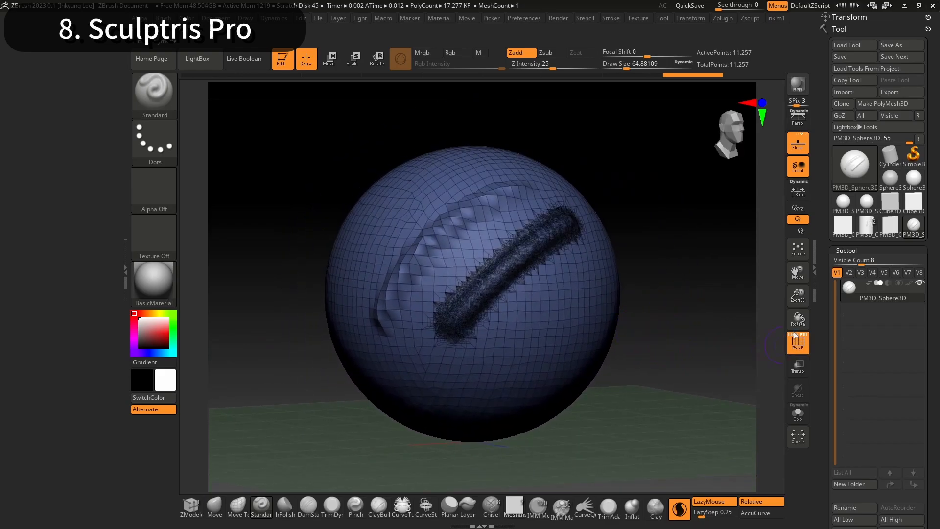
left_click_drag(472, 363, 582, 267)
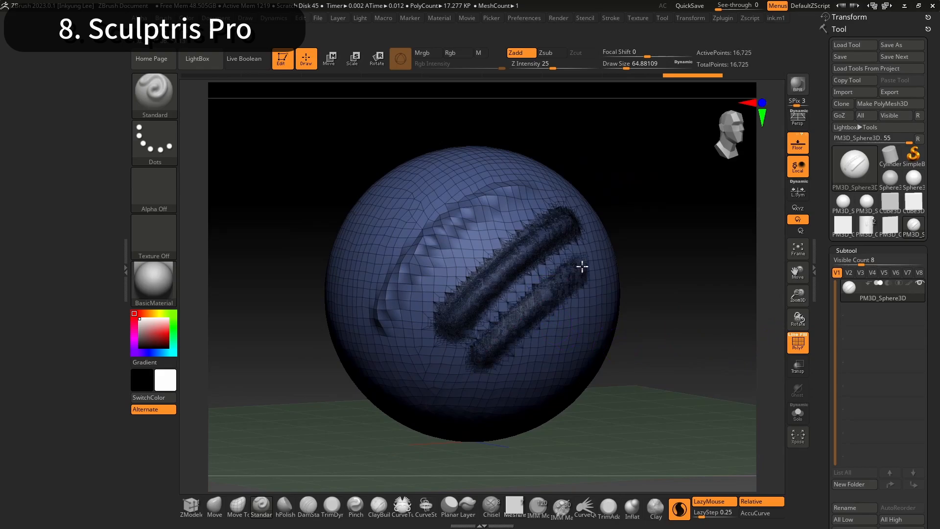
left_click_drag(626, 319, 653, 310)
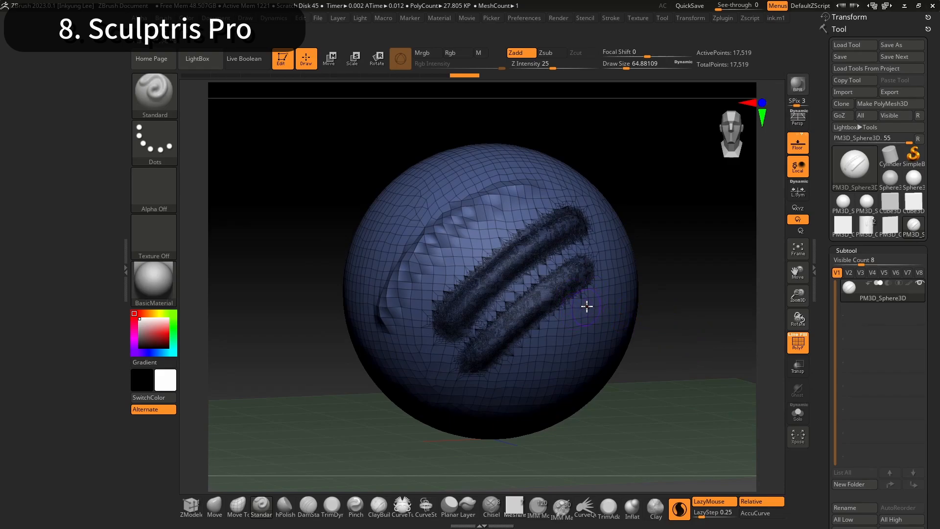
left_click(799, 349)
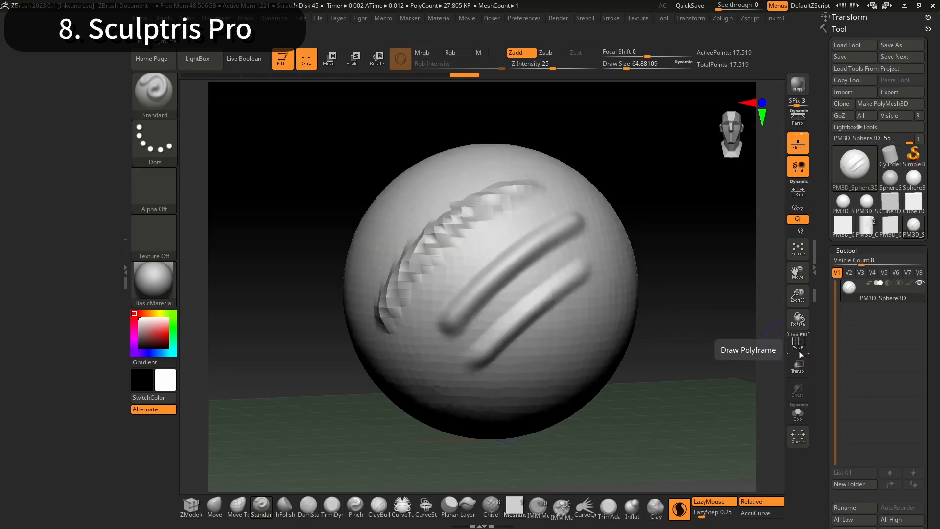
left_click(799, 348)
left_click_drag(673, 386, 687, 391)
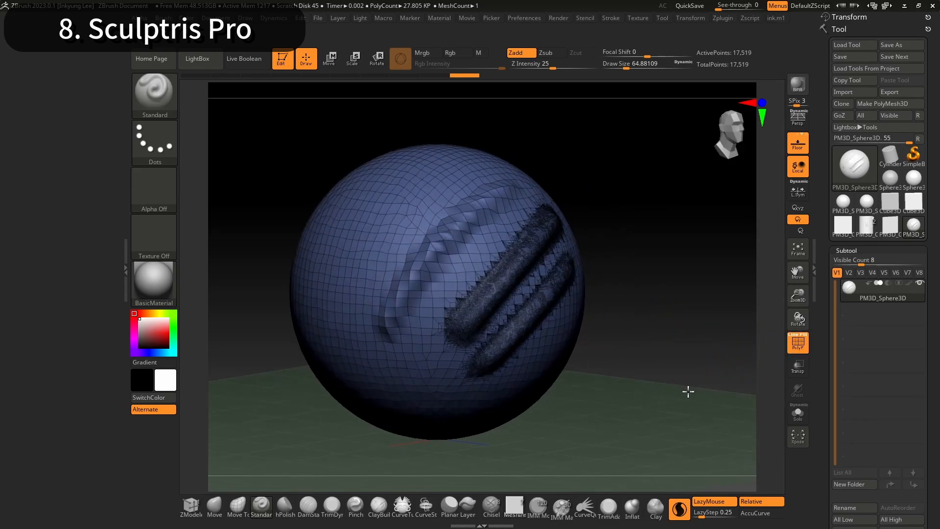
Deactivate Sculptris Pro, raise another diagonal ridge beside the jagged one, and hide the polyframe to compare all the strokes
left_click(678, 509)
left_click_drag(641, 310, 675, 348, "alt")
mouse_move(482, 217)
left_mouse_down()
mouse_move(384, 332)
mouse_move(420, 276)
mouse_move(377, 338)
left_mouse_up()
mouse_move(691, 327)
left_mouse_down()
mouse_move(675, 316)
mouse_move(690, 323)
left_mouse_up()
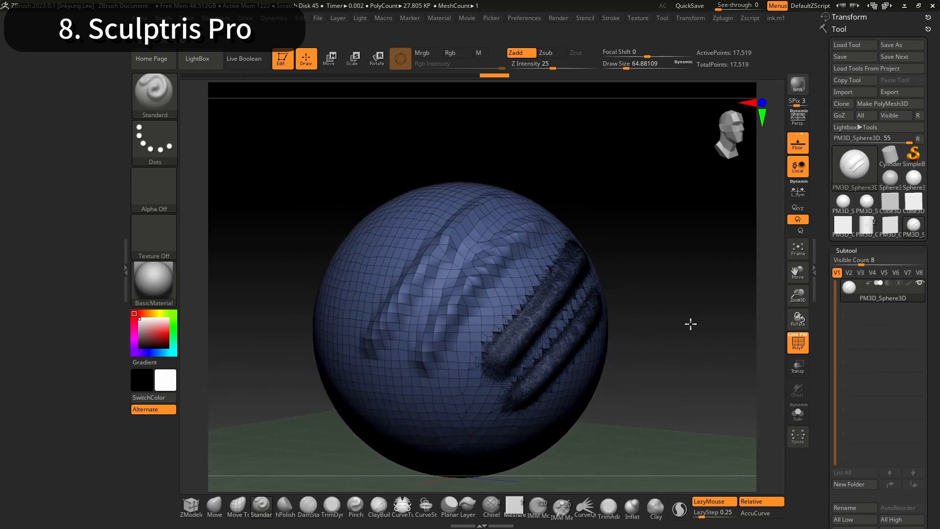
left_click(797, 343)
left_click(798, 343)
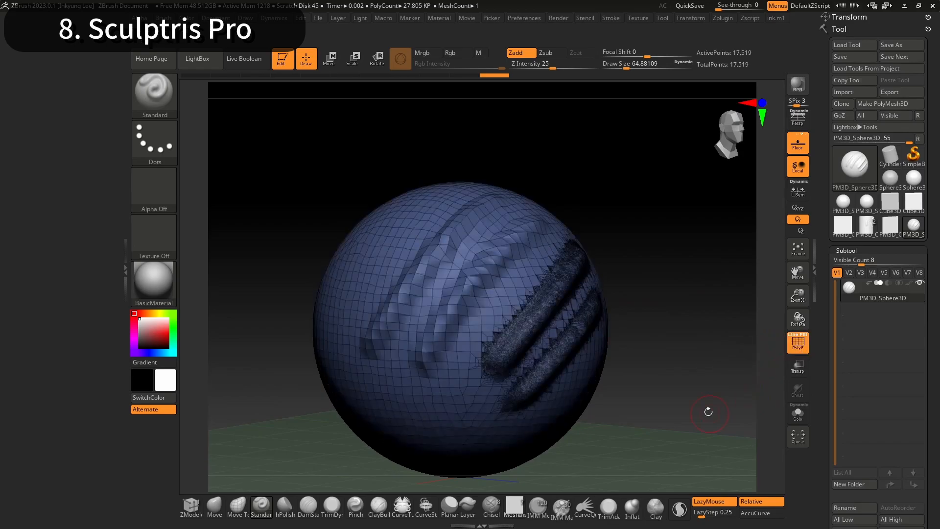
left_click_drag(708, 411, 686, 386)
left_click(798, 343)
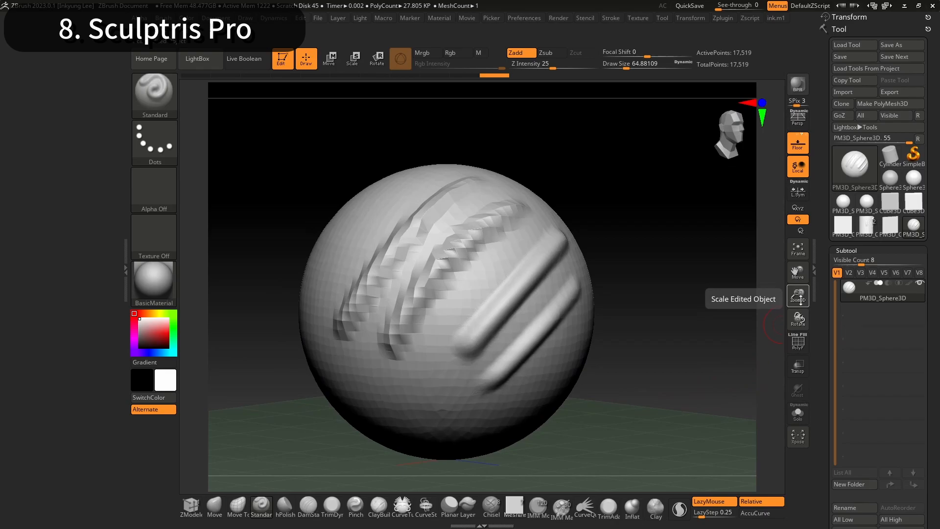
left_click_drag(798, 298, 666, 331)
left_click_drag(667, 332, 677, 325)
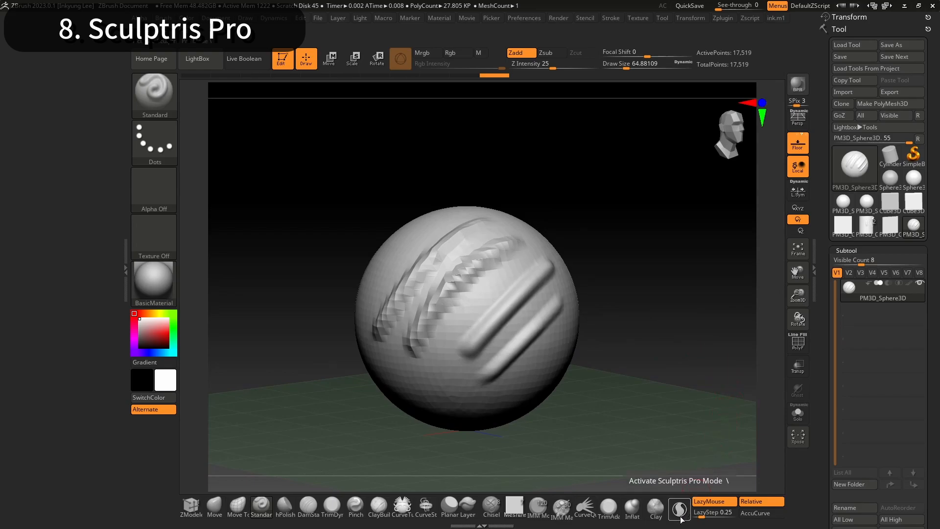
Remesh the sculpted sphere with DynaMesh, checking the ridges with the polyframe shown and hidden
left_click(797, 341)
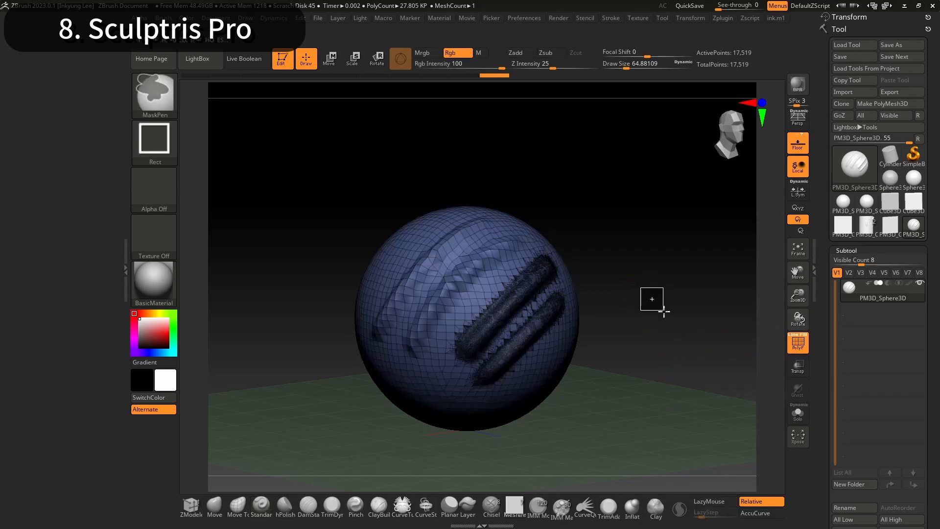
key("ctrl+z")
key("ctrl+z")
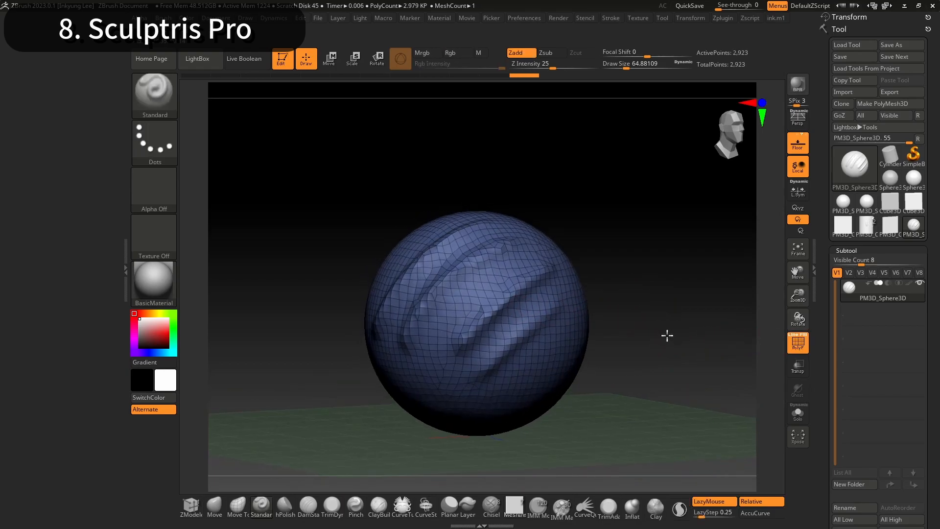
left_click(798, 345)
left_click_drag(678, 349, 673, 347)
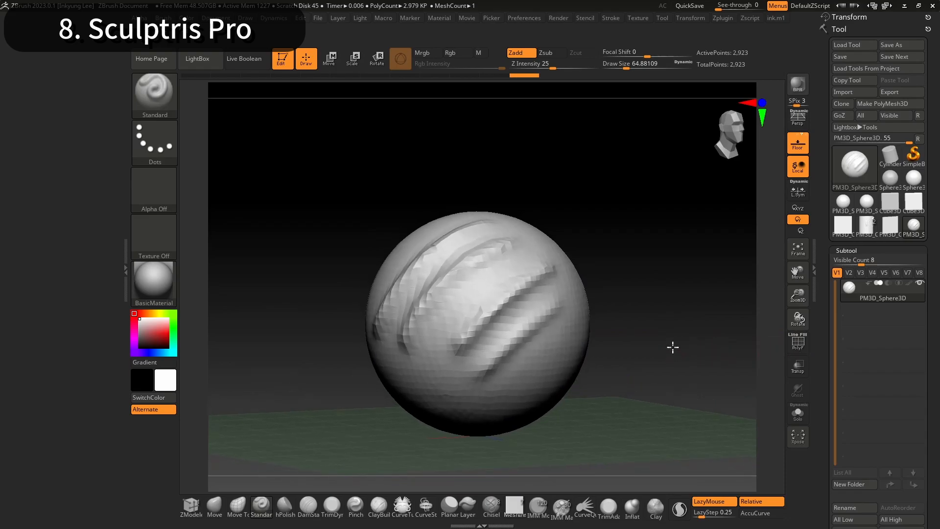
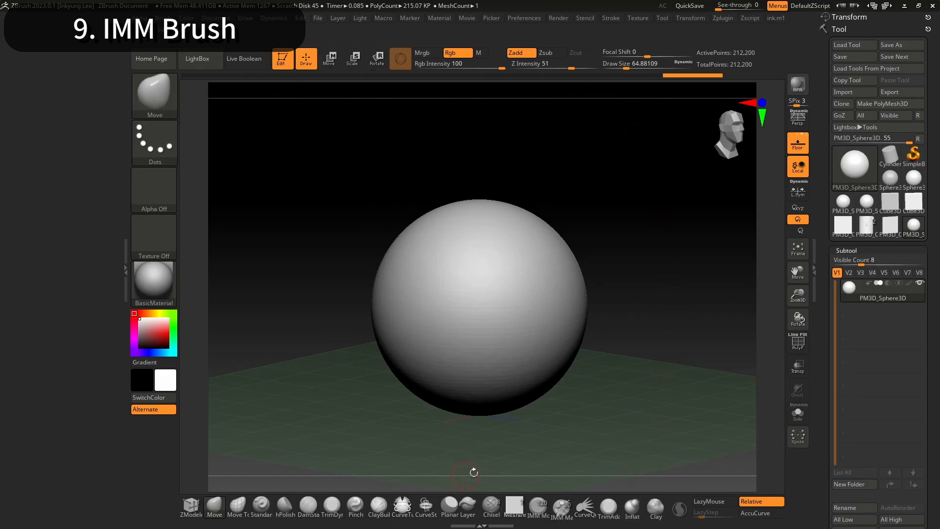
Select the IMM MachineParts brush, browse its parts, and choose RubberPort02
left_click(284, 505)
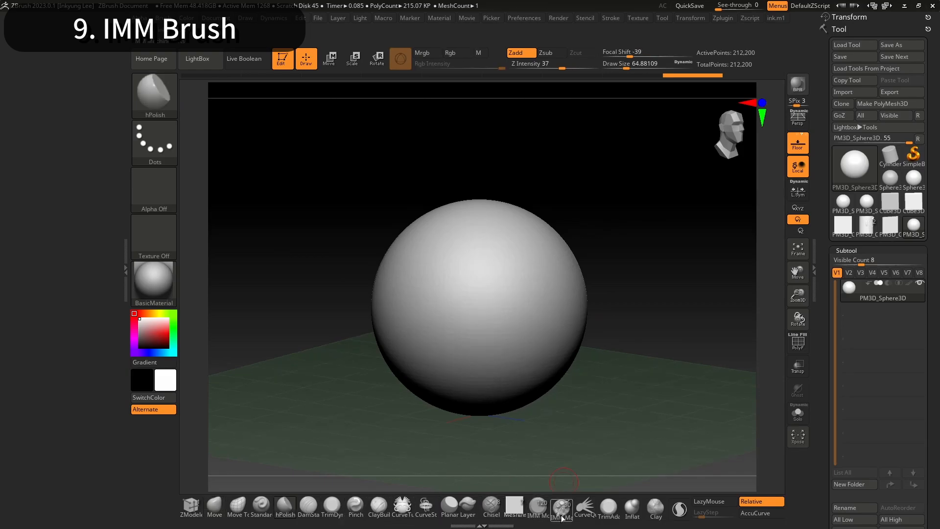
mouse_move(563, 521)
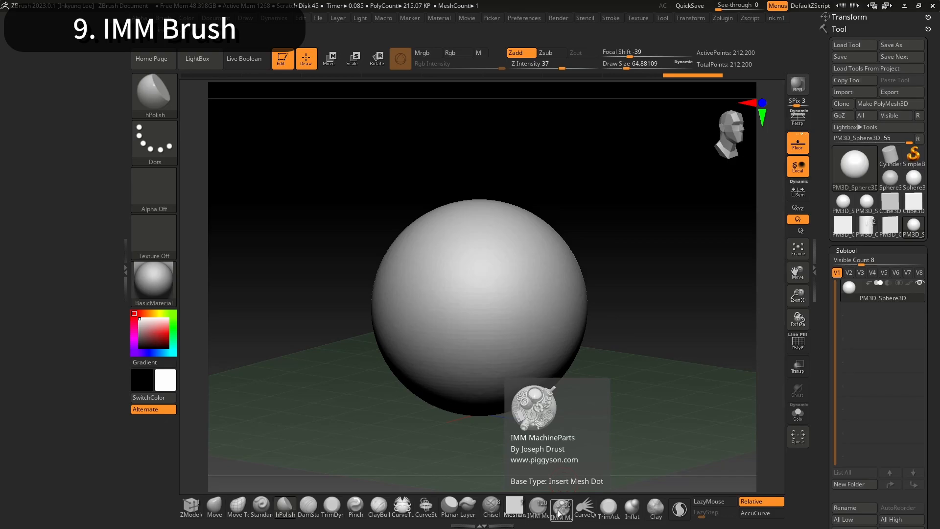
left_click(559, 512)
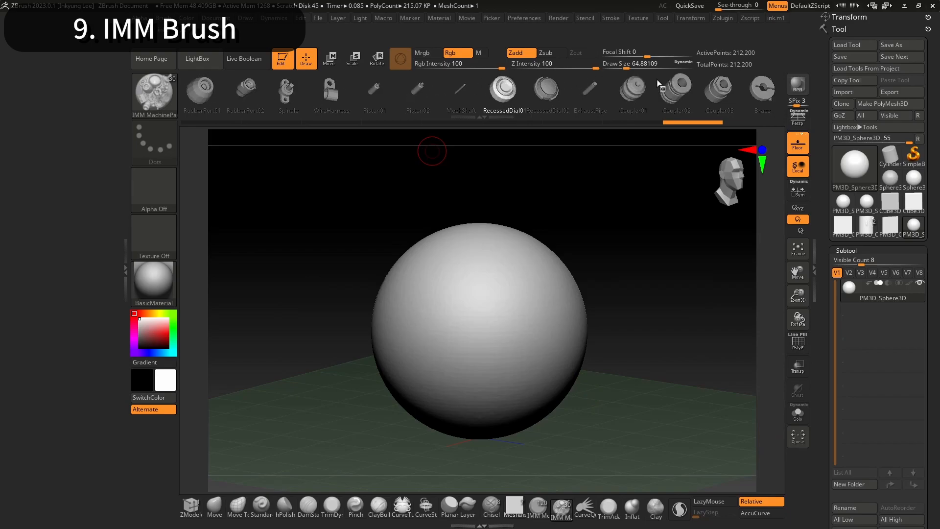
left_click_drag(581, 88, 544, 89)
left_click_drag(480, 92, 663, 84)
left_click_drag(269, 93, 541, 94)
left_click_drag(287, 95, 488, 91)
left_click_drag(274, 99, 188, 91)
left_click_drag(489, 93, 354, 95)
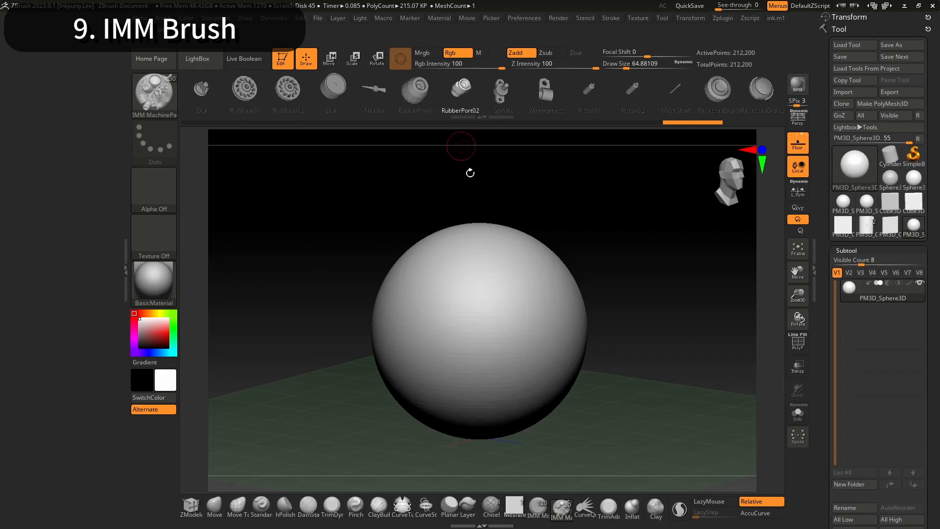
Insert two RubberPort02 parts side by side on the front of the sphere
left_click_drag(510, 322, 513, 351)
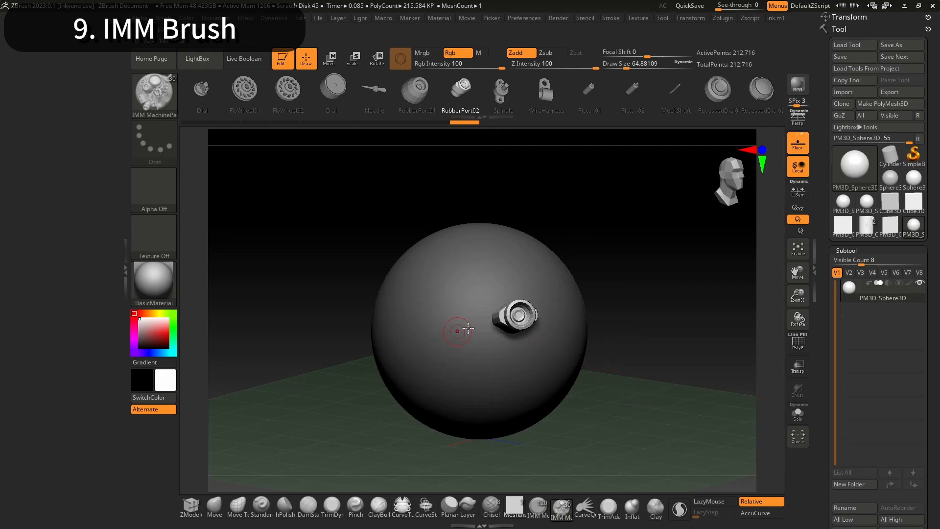
mouse_move(634, 333)
left_mouse_down()
mouse_move(670, 352)
mouse_move(612, 339)
mouse_move(621, 335)
mouse_move(629, 353)
left_mouse_up()
mouse_move(690, 398)
left_mouse_down()
mouse_move(654, 375)
mouse_move(698, 385)
left_mouse_up()
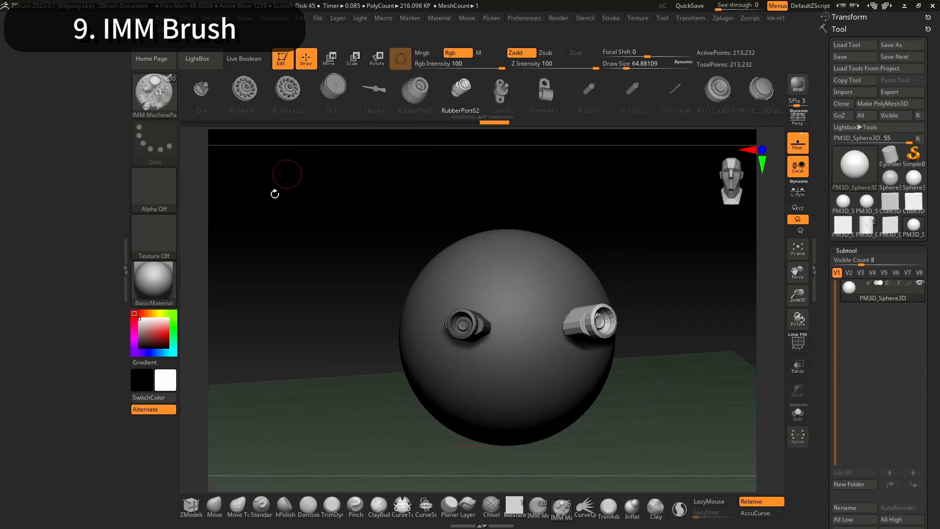
Filter the brush library to names starting with I and select the IMM BParts brush
left_click(148, 105)
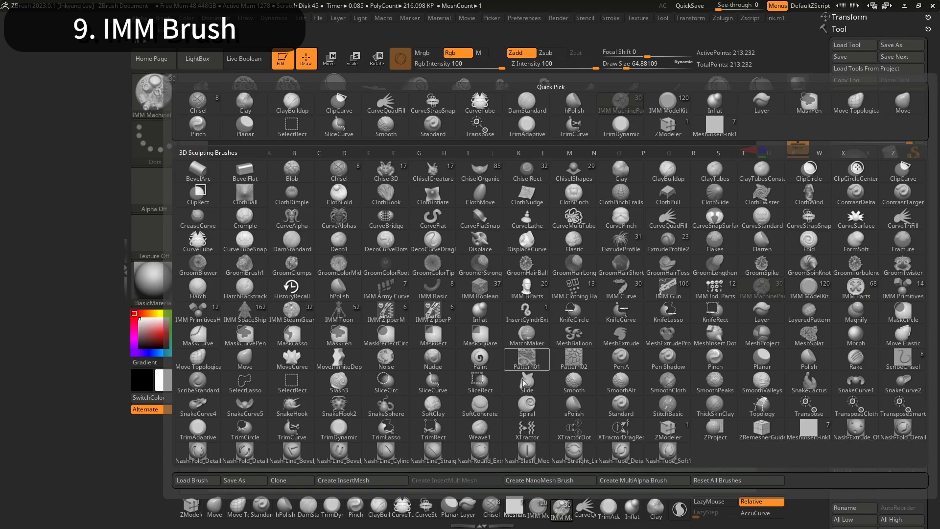
key("i")
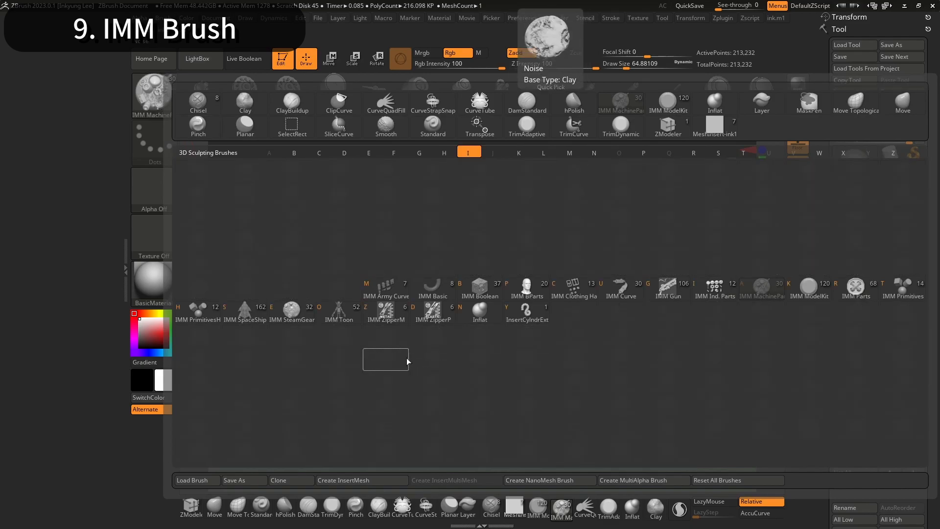
left_click(518, 287)
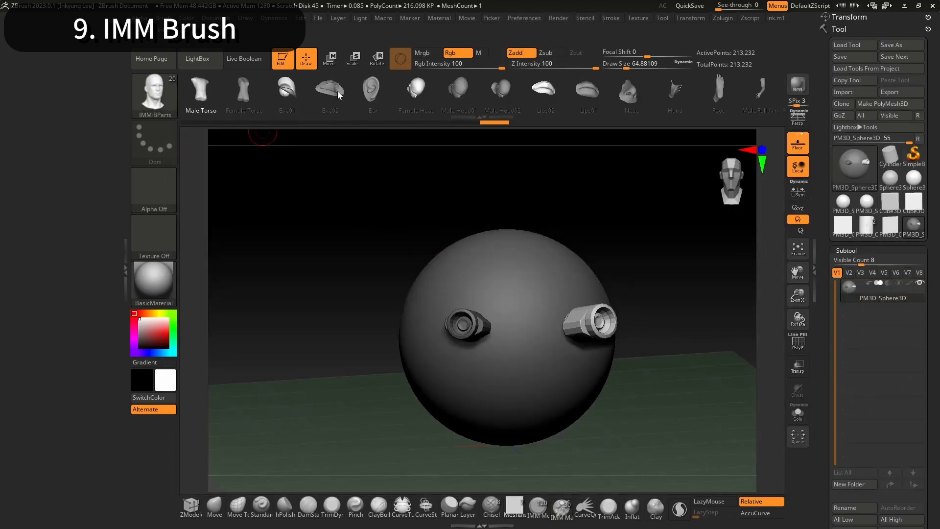
Insert an Ear on the upper front of the sphere, Lips02 below it, and a Nose part near the ports
left_click(371, 91)
left_click_drag(527, 275, 530, 314)
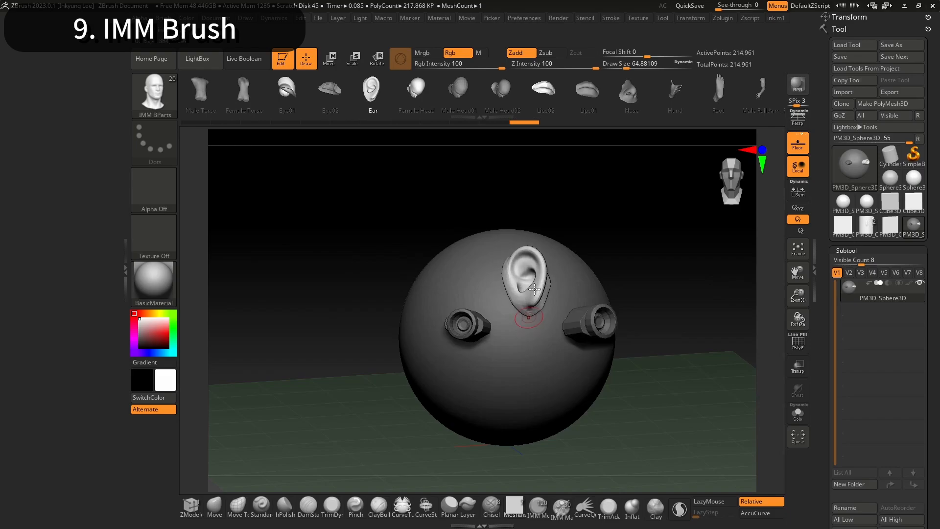
left_click(541, 96)
left_click_drag(524, 359, 524, 407)
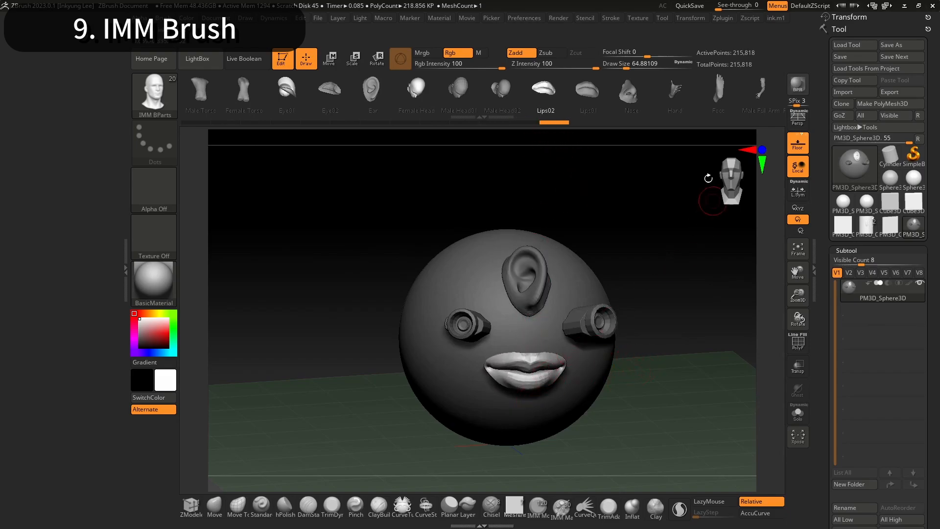
left_click(628, 90)
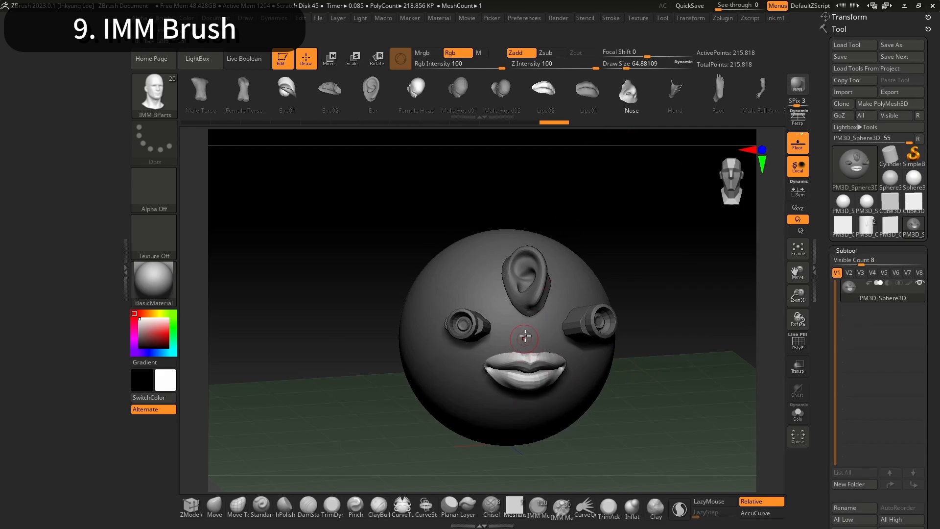
left_click_drag(463, 280, 458, 311)
Undo the face parts inserted on the sphere
key("ctrl+z")
key("ctrl+z")
key("ctrl+z")
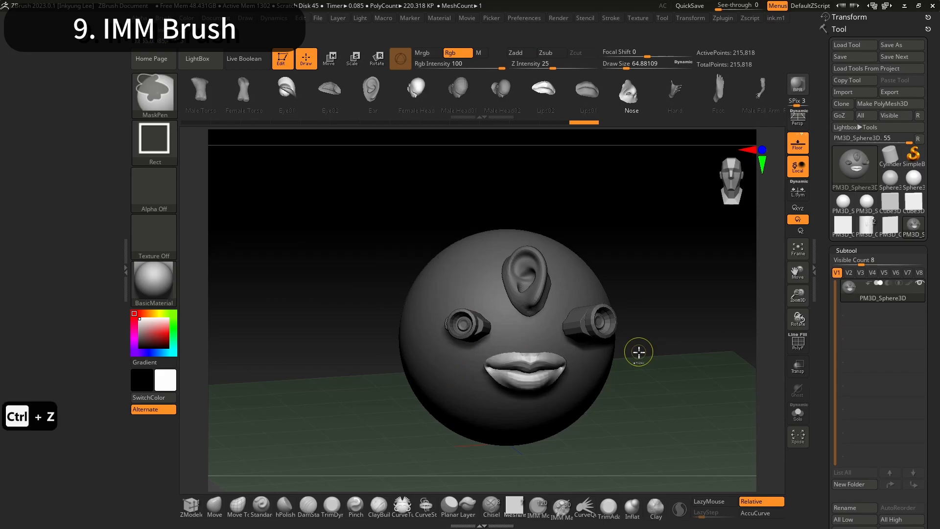
Choose the IMM Gun brush, browse its parts, and try inserting gun parts on the front of the sphere
left_click(156, 104)
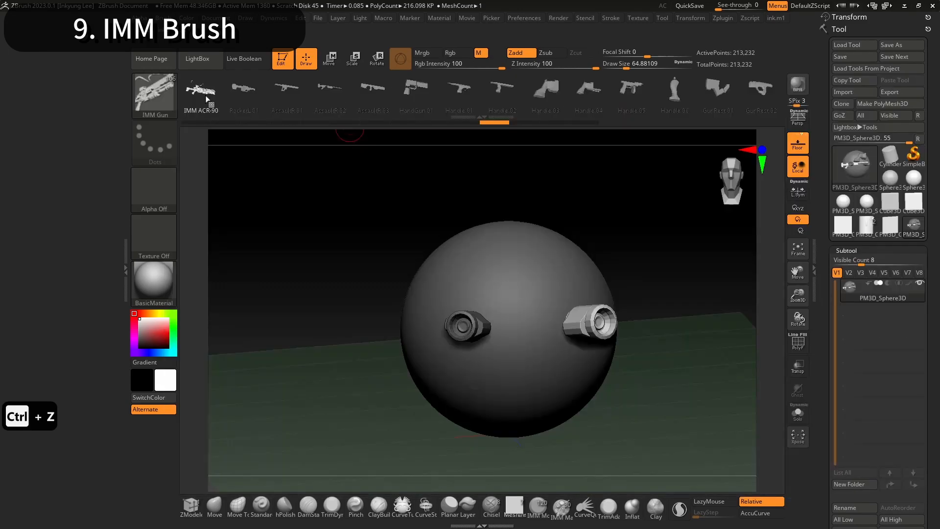
left_click(546, 90)
left_click_drag(519, 273, 519, 319)
left_click_drag(639, 92, 384, 91)
left_click_drag(673, 96, 470, 96)
left_click_drag(519, 325, 526, 384)
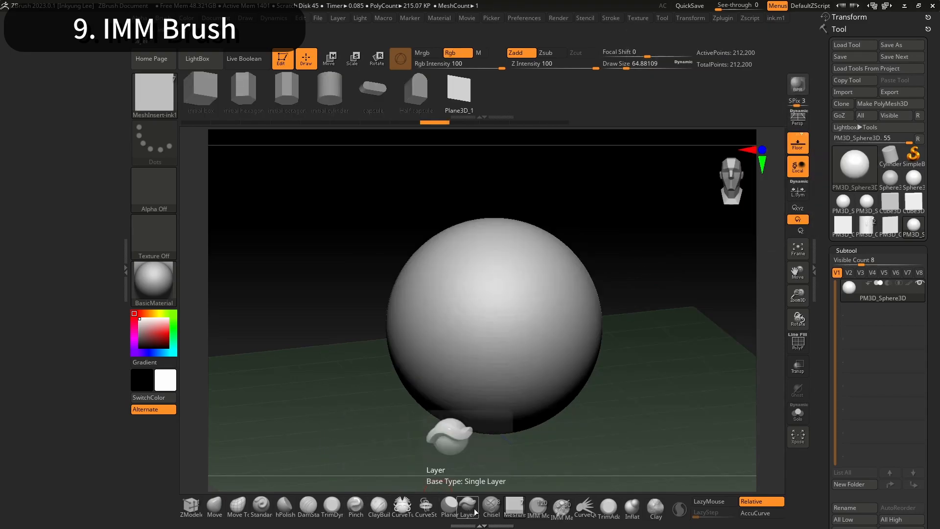
Insert an initial cylinder on the clean sphere with the MeshInsert brush and rotate it to stick straight out of the surface
left_click(517, 512)
left_click(516, 516)
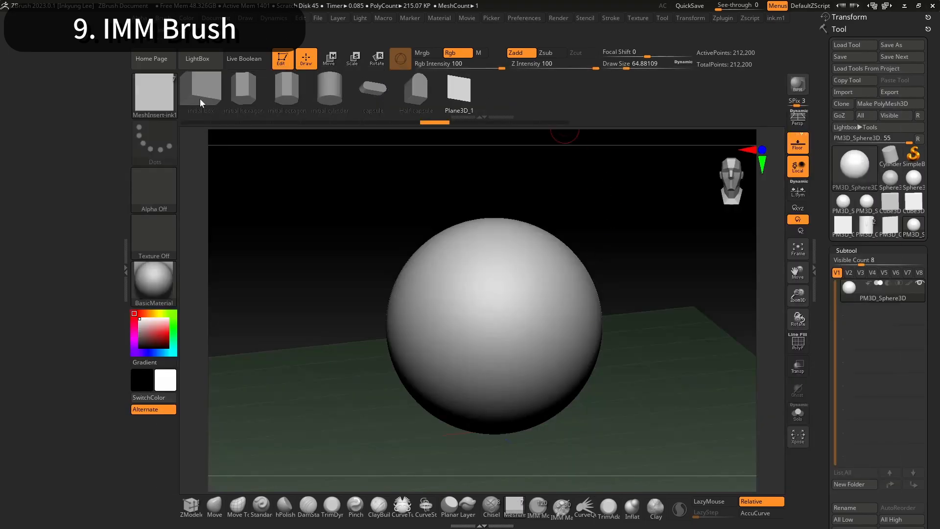
left_click(320, 89)
left_click_drag(532, 287, 536, 323)
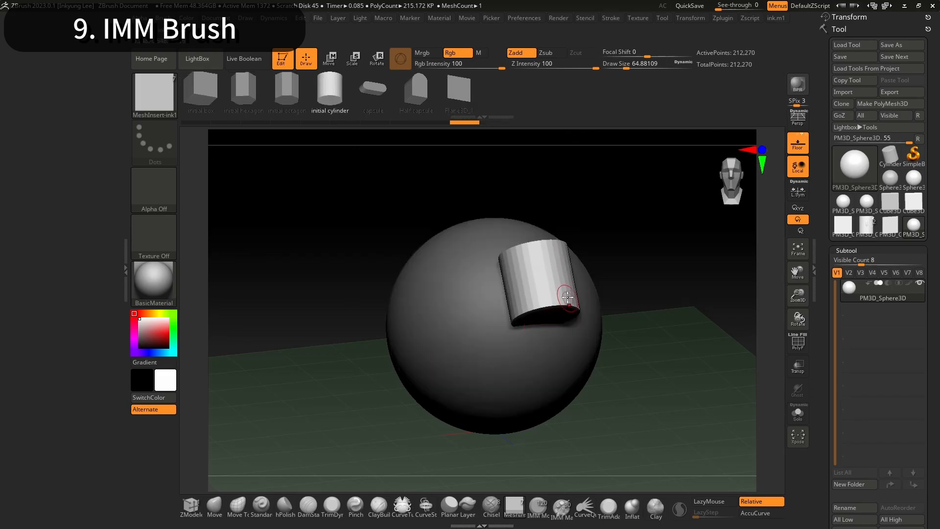
key("w")
left_click_drag(545, 267, 552, 340)
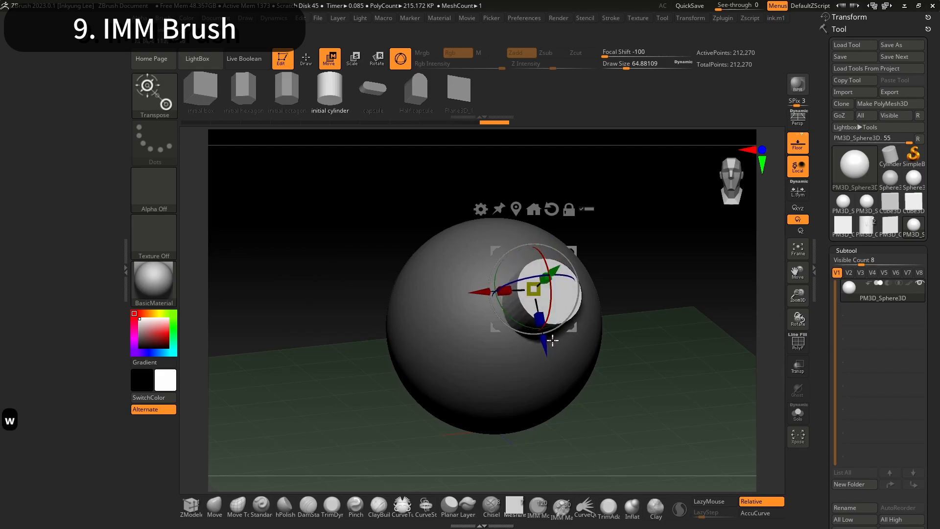
Return to sculpting with the Move brush and clear the mask left on the sphere by the inserted cylinder
left_click(214, 504)
left_click_drag(654, 266, 624, 279)
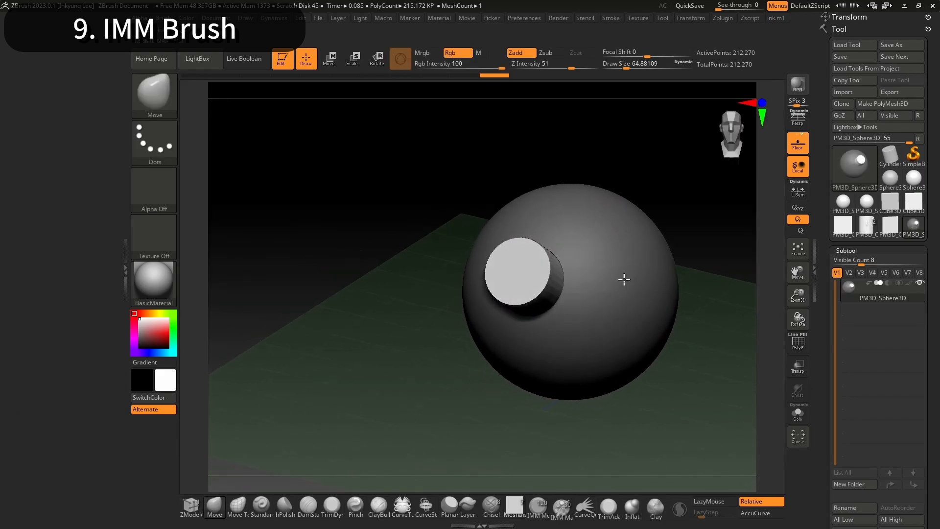
left_click_drag(705, 335, 608, 323)
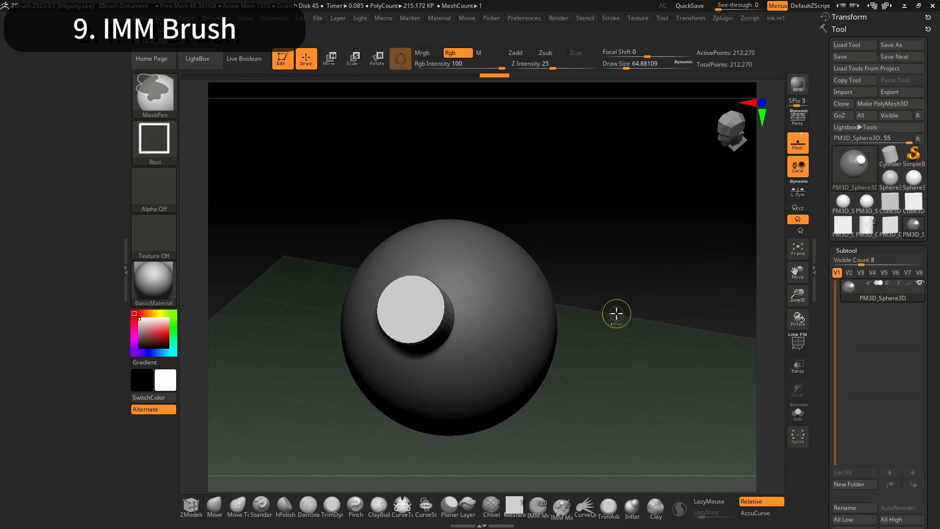
Insert a second initial cylinder as a subtractive part beside the first and remesh with DynaMesh to cut a round hole
left_click(514, 506)
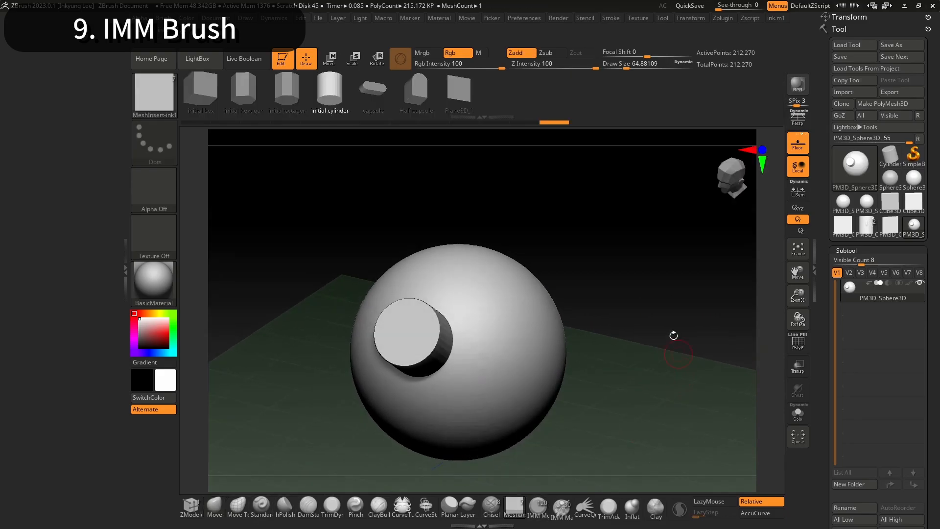
mouse_move(579, 294)
left_mouse_down()
mouse_move(581, 285)
mouse_move(579, 298)
left_mouse_up()
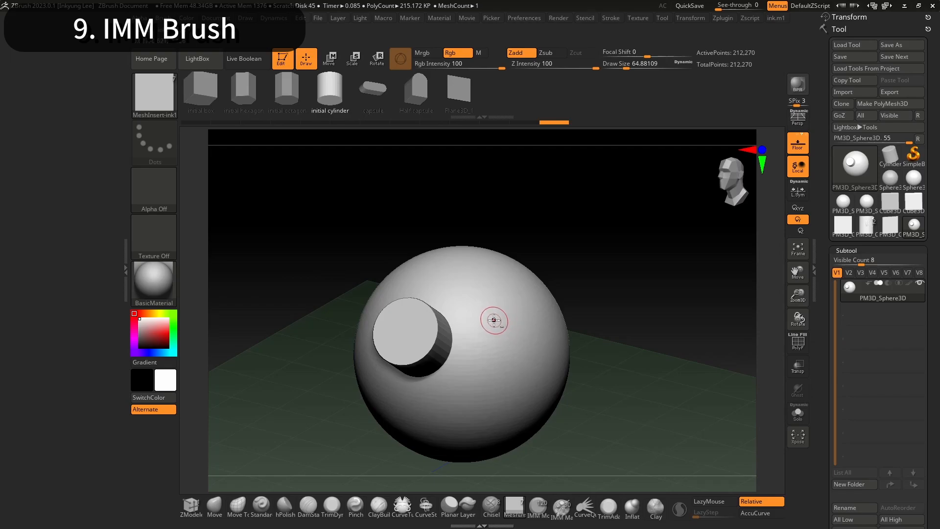
left_click_drag(506, 322, 512, 345)
left_click_drag(596, 314, 612, 283)
key("w")
left_click_drag(534, 320, 543, 346)
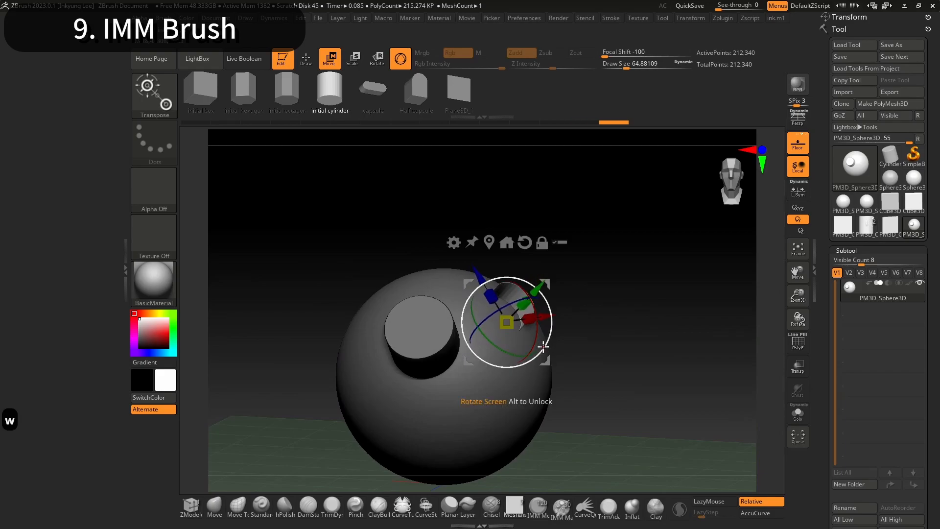
key("ctrl")
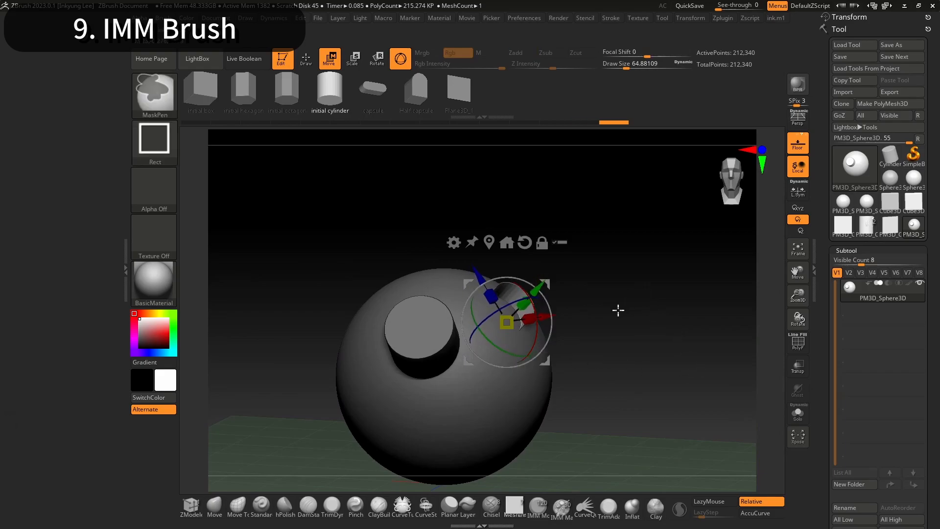
mouse_move(606, 267)
left_mouse_down("ctrl")
mouse_move(623, 295)
mouse_move(669, 317)
mouse_move(653, 335)
mouse_move(674, 356)
mouse_move(610, 364)
mouse_move(627, 354)
mouse_move(556, 379)
left_mouse_up("ctrl")
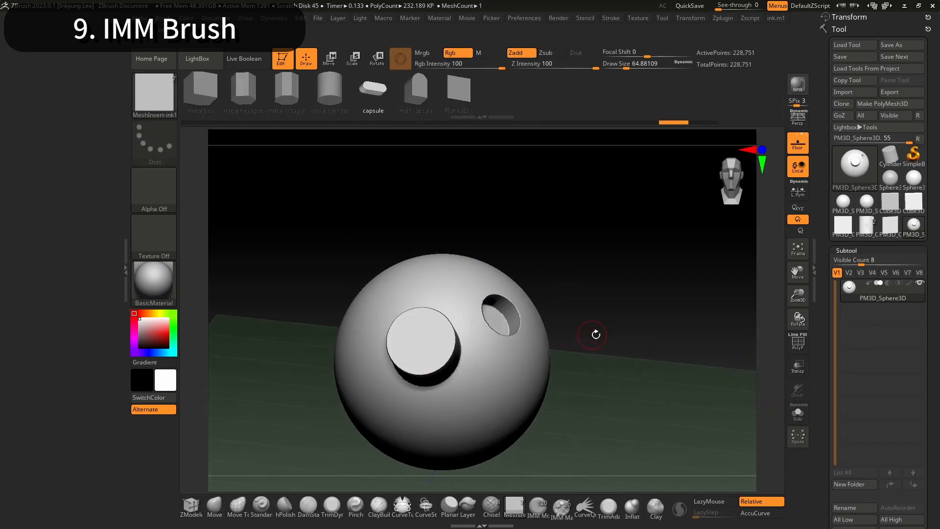
Insert a subtractive capsule below the round hole, adjust it with the gizmo, and remesh with DynaMesh to cut a slot
left_click_drag(595, 335, 588, 336, "alt")
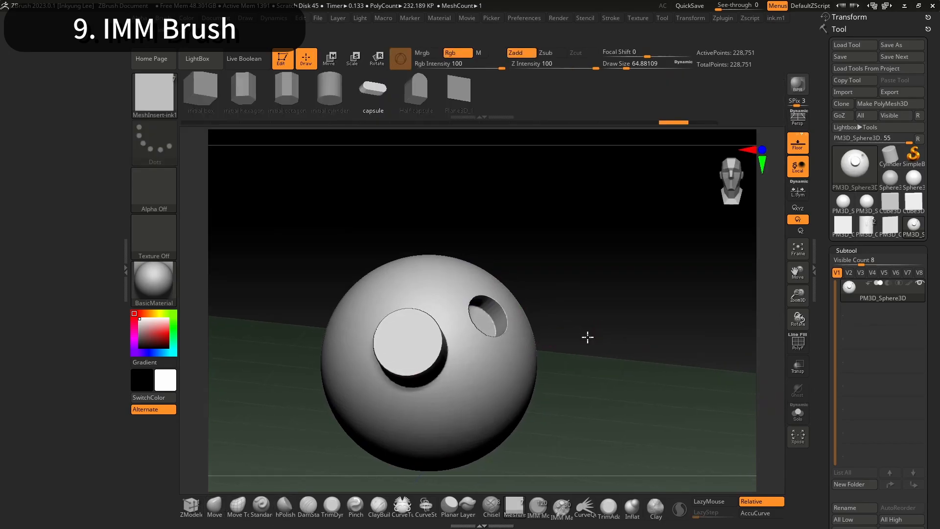
left_click_drag(601, 433, 484, 414)
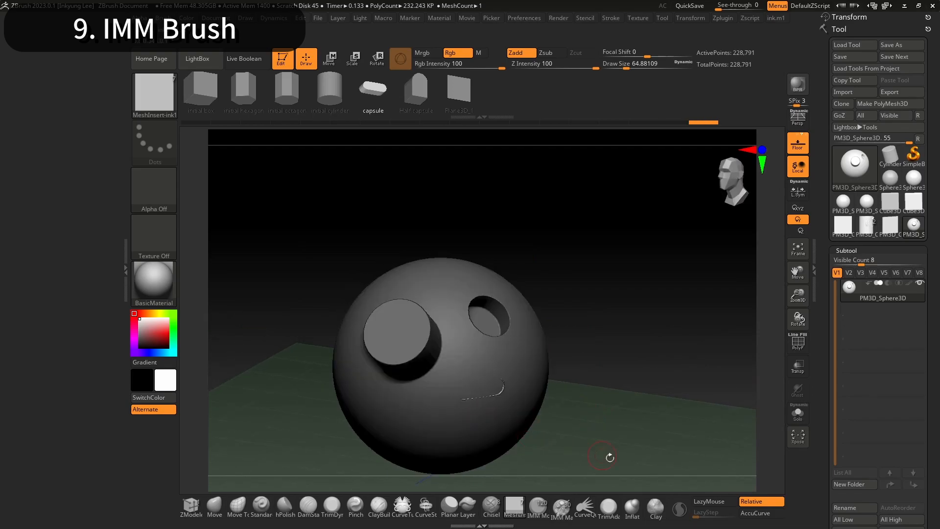
left_click_drag(596, 405, 608, 411, "shift")
key("w")
left_click_drag(437, 378, 434, 378)
key("ctrl")
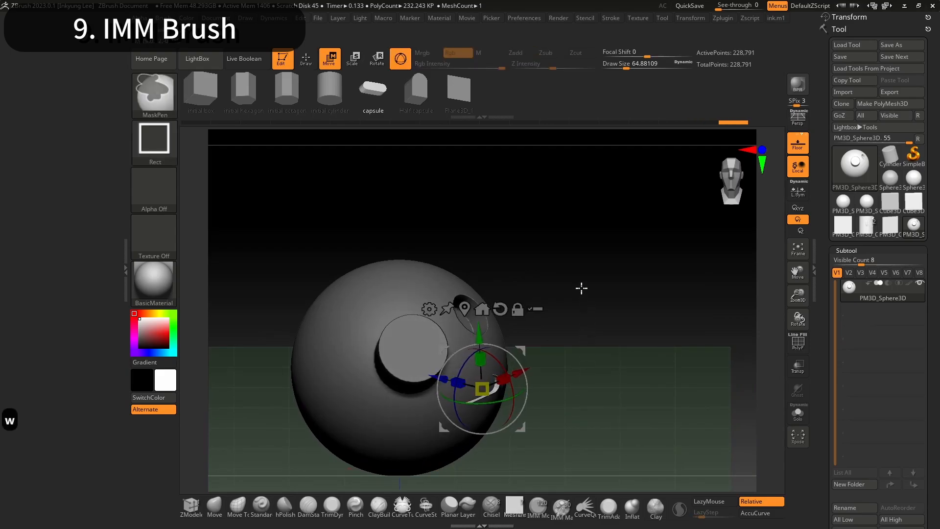
left_click_drag(600, 310, 629, 345, "ctrl")
Select the Move brush and examine the raised cylinder, the round hole and the capsule slot up close from several angles
mouse_move(649, 413)
left_mouse_down()
mouse_move(612, 392)
mouse_move(620, 379)
left_mouse_up()
left_click(214, 504)
mouse_move(543, 338)
left_mouse_down()
mouse_move(562, 348)
mouse_move(559, 364)
mouse_move(573, 344)
left_mouse_up()
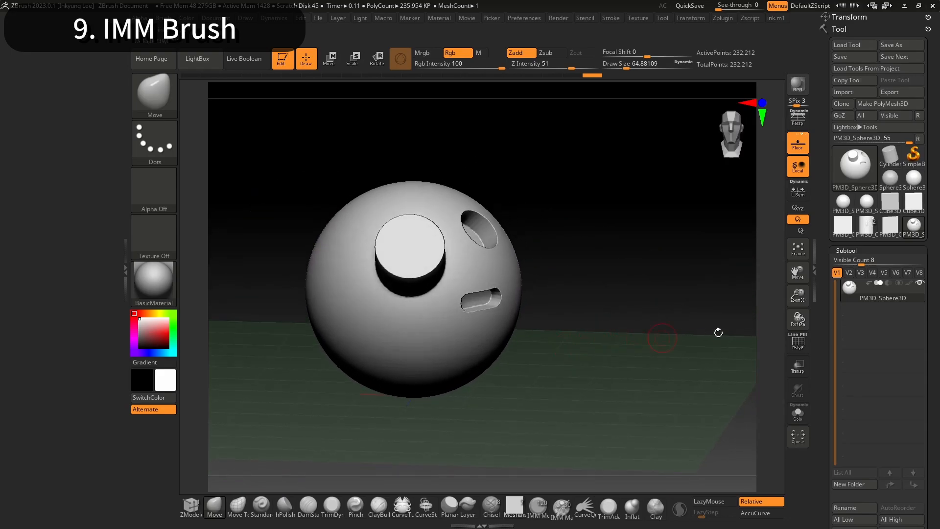
left_click_drag(788, 325, 545, 271)
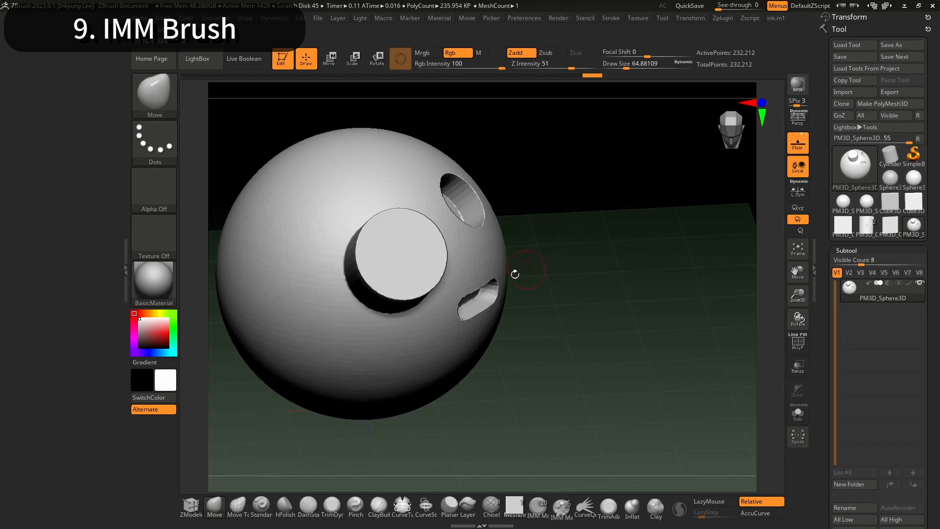
left_click_drag(535, 252, 537, 268)
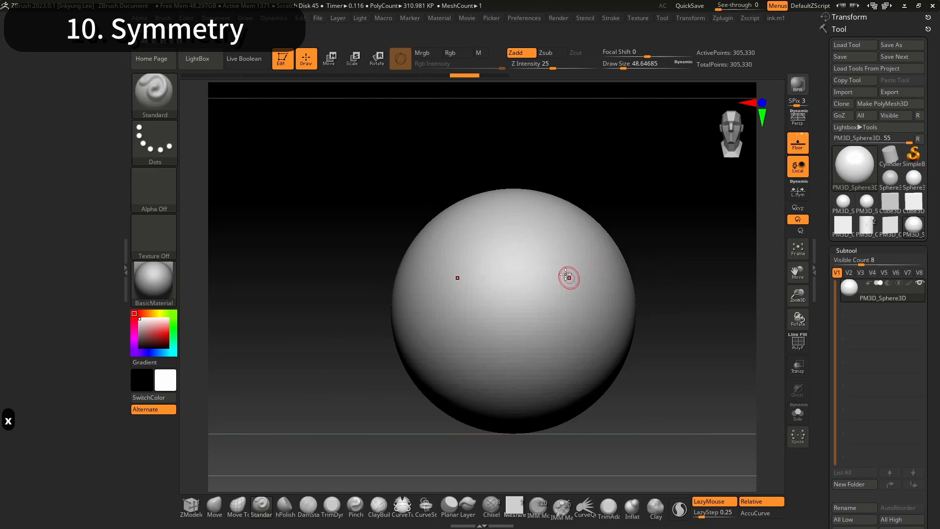
Sculpt a long vertical ridge and a short side branch on a clean sphere with the Standard brush and X symmetry
mouse_move(544, 224)
left_mouse_down()
mouse_move(566, 256)
mouse_move(547, 386)
left_mouse_up()
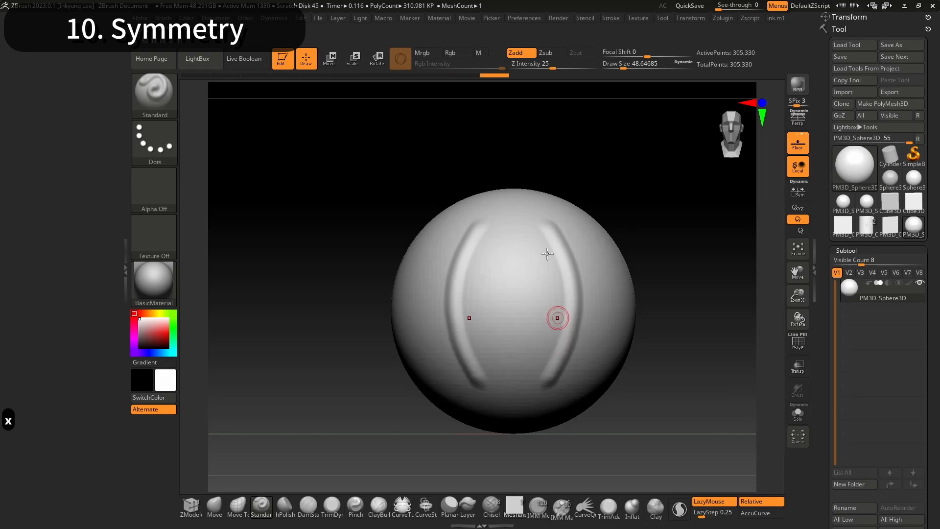
left_click_drag(580, 308, 612, 324)
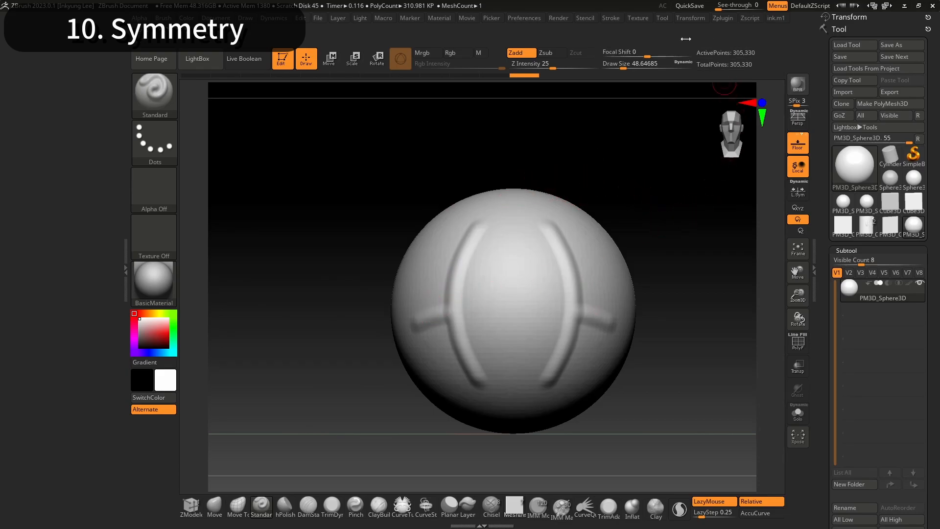
Show the symmetry settings in Transform, then switch Activate Symmetry off and on again
left_click(696, 21)
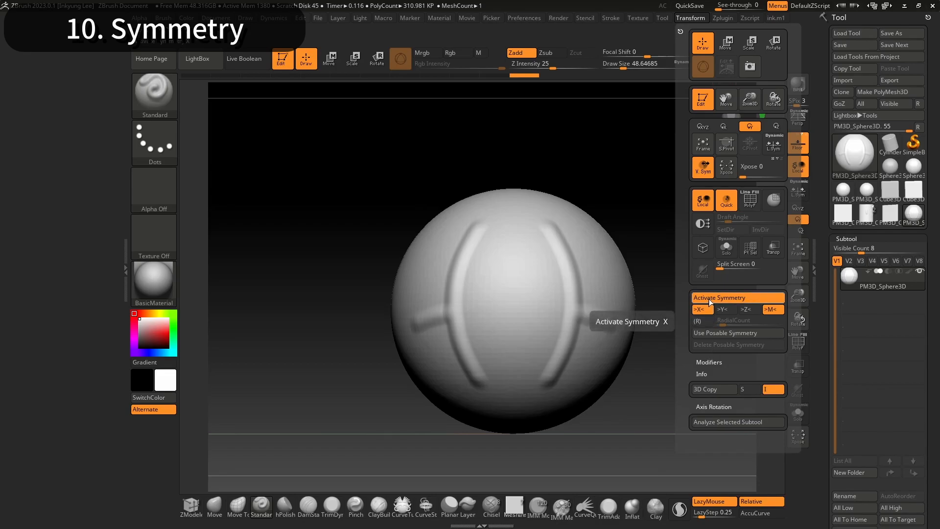
key("x")
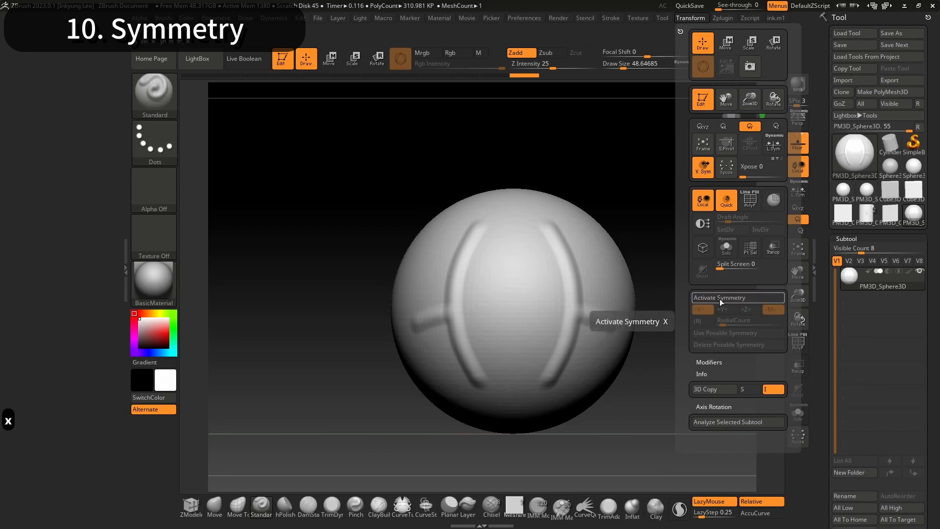
key("x")
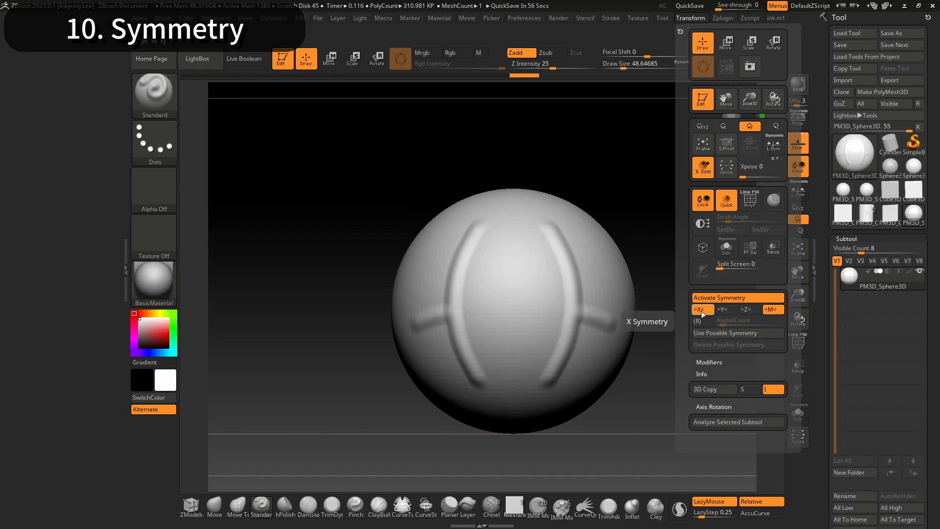
Try a vertical stroke on the side of the sphere, and undo all the symmetrical ridges
key("ctrl+z")
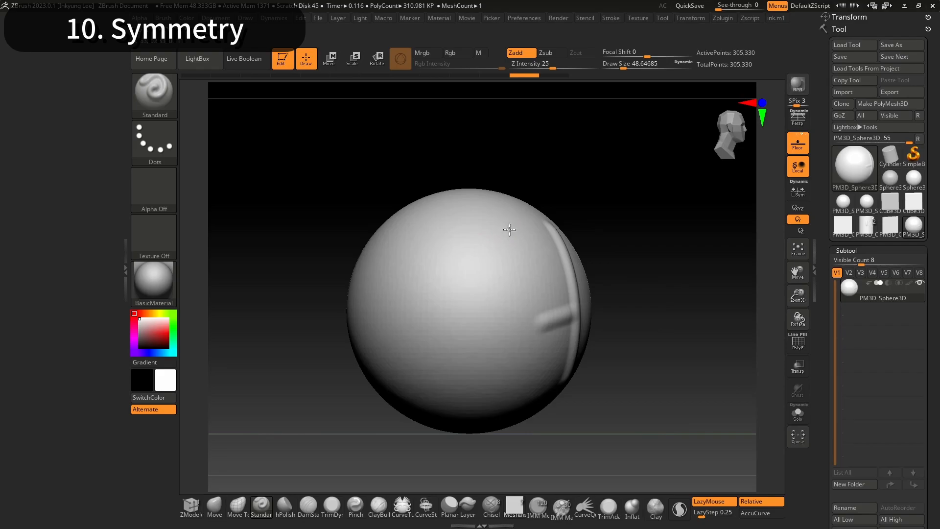
left_click_drag(511, 226, 524, 327)
key("ctrl+z")
key("ctrl+z")
key("ctrl+z")
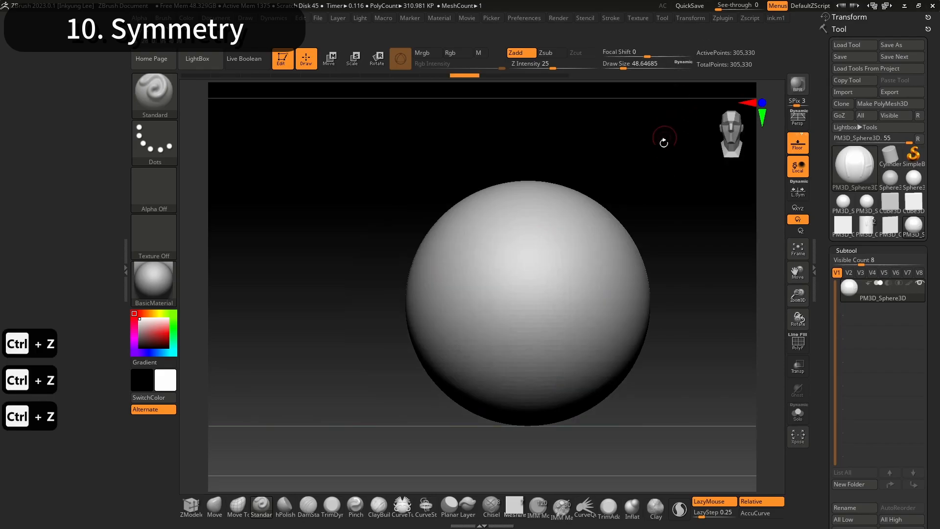
Enable Z symmetry alongside X and test it with a stroke on the sphere, undoing the stroke
left_click(688, 18)
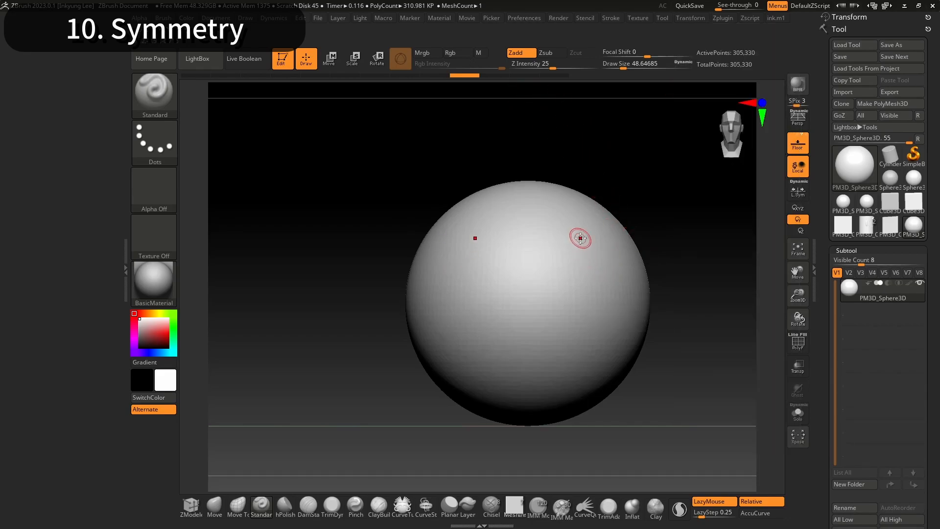
left_click_drag(614, 185, 649, 188)
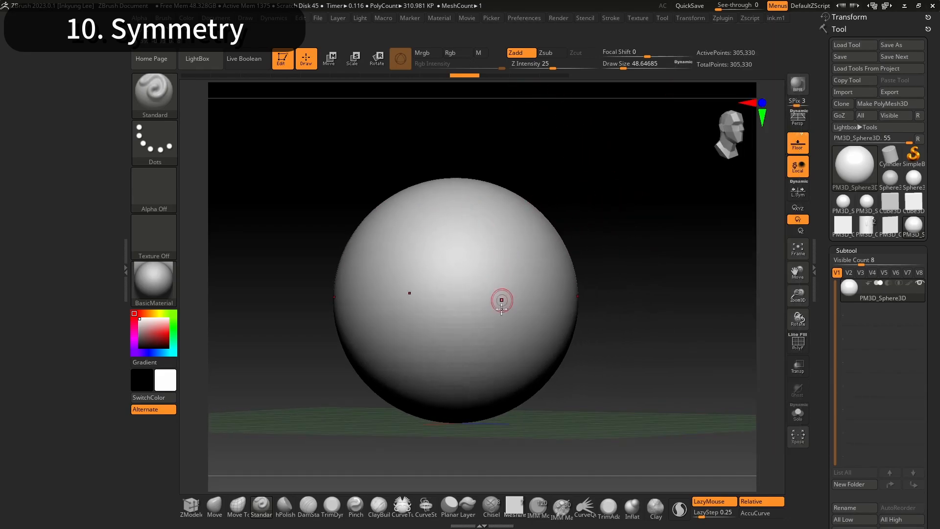
mouse_move(622, 222)
left_mouse_down()
mouse_move(545, 213)
mouse_move(544, 318)
mouse_move(520, 376)
left_mouse_up()
mouse_move(597, 148)
left_mouse_down()
mouse_move(691, 169)
mouse_move(595, 168)
mouse_move(647, 168)
mouse_move(600, 157)
left_mouse_up()
key("ctrl+z")
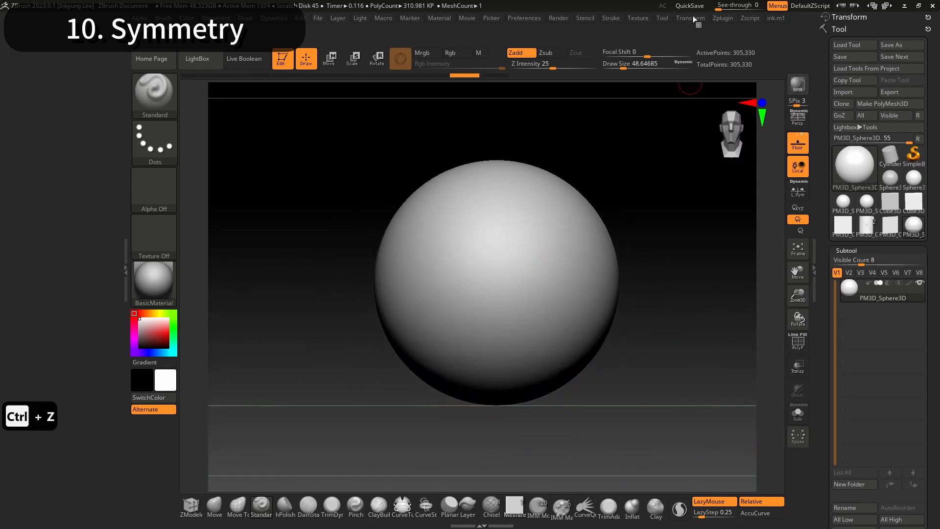
Turn on radial symmetry in the Transform settings and turn the sphere to its side to see the repeated brush points
left_click(694, 18)
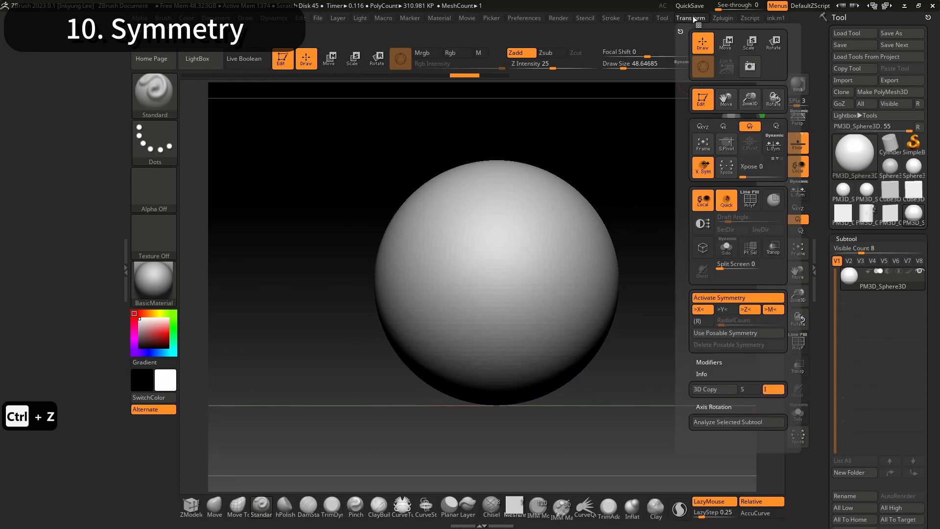
left_click(700, 322)
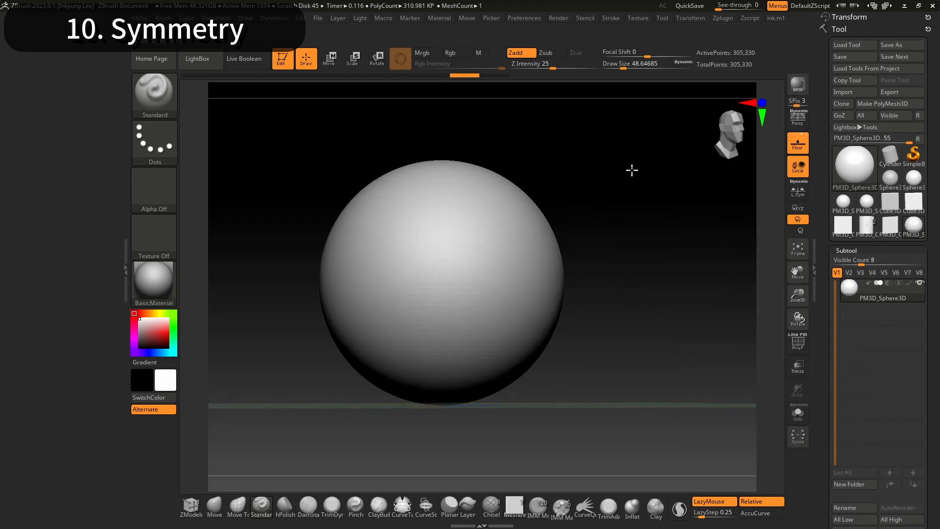
left_click_drag(632, 170, 633, 170)
left_click_drag(586, 213, 603, 220, "alt")
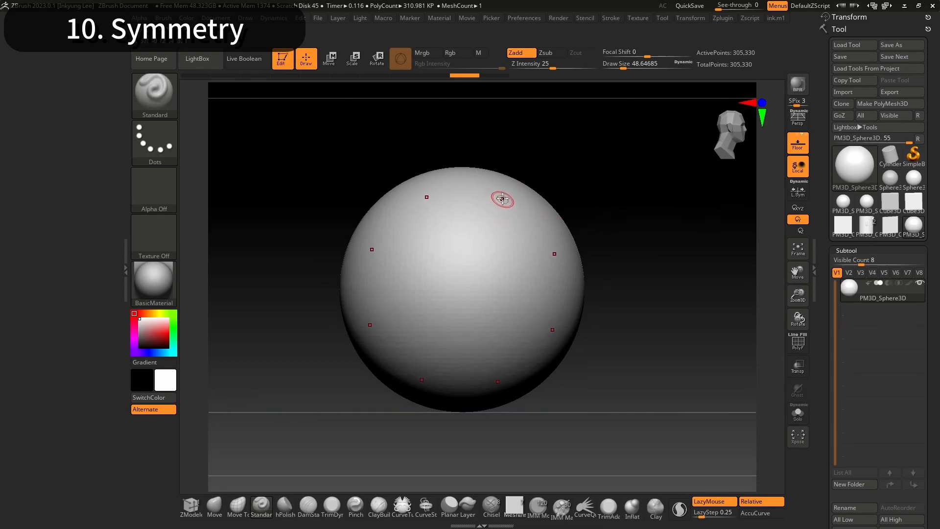
Test the radial symmetry with a short downward stroke near the sphere's upper edge, and undo the stroke
mouse_move(504, 198)
left_mouse_down()
mouse_move(490, 238)
mouse_move(498, 217)
mouse_move(499, 227)
left_mouse_up()
key("ctrl+z")
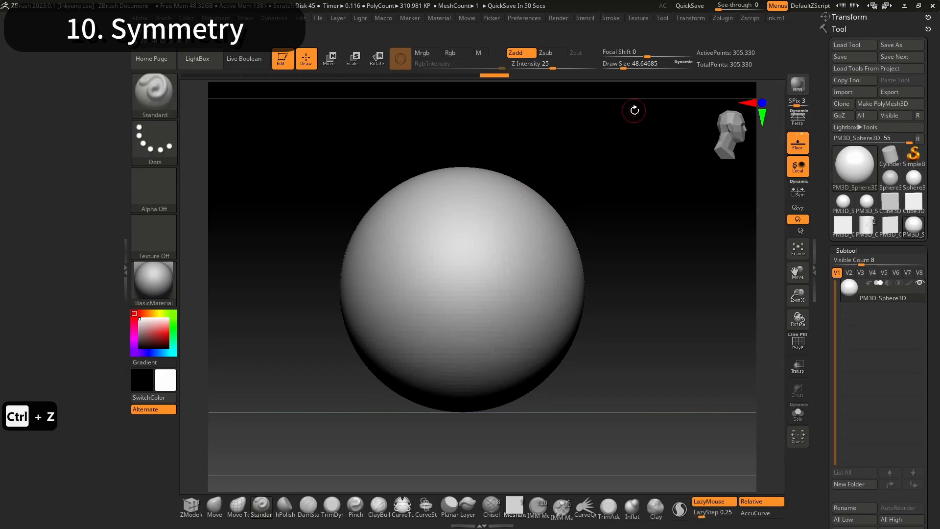
Raise the symmetry RadialCount to 22 and test it with dabs near the sphere's upper edge, undoing the first one
left_click(688, 18)
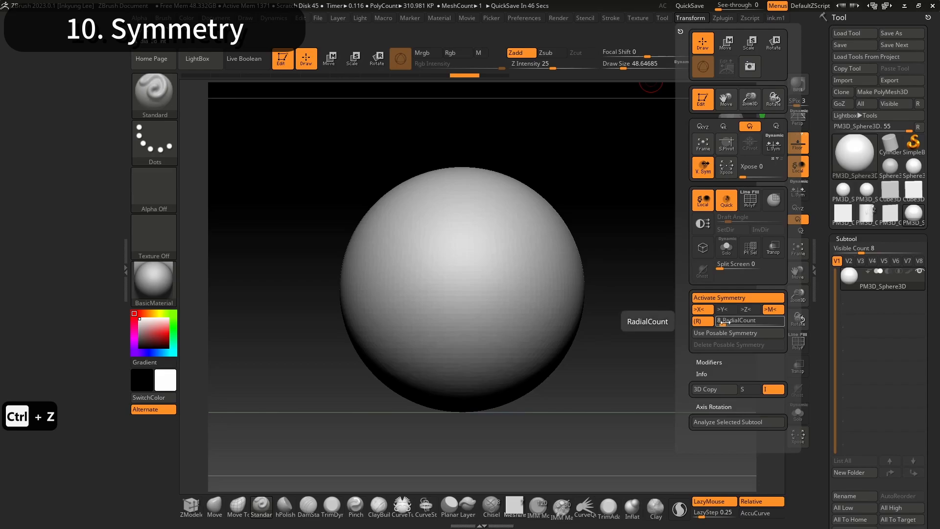
left_click_drag(721, 325, 728, 325)
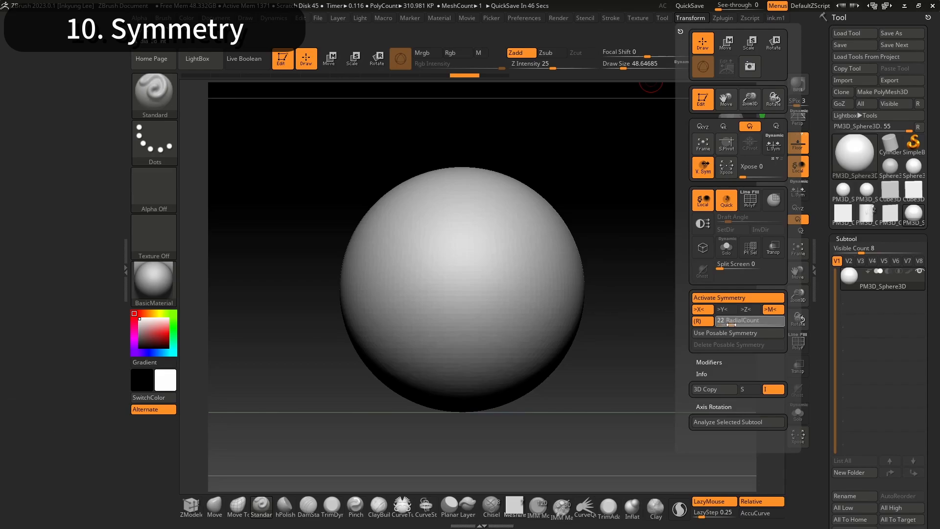
left_click(505, 196)
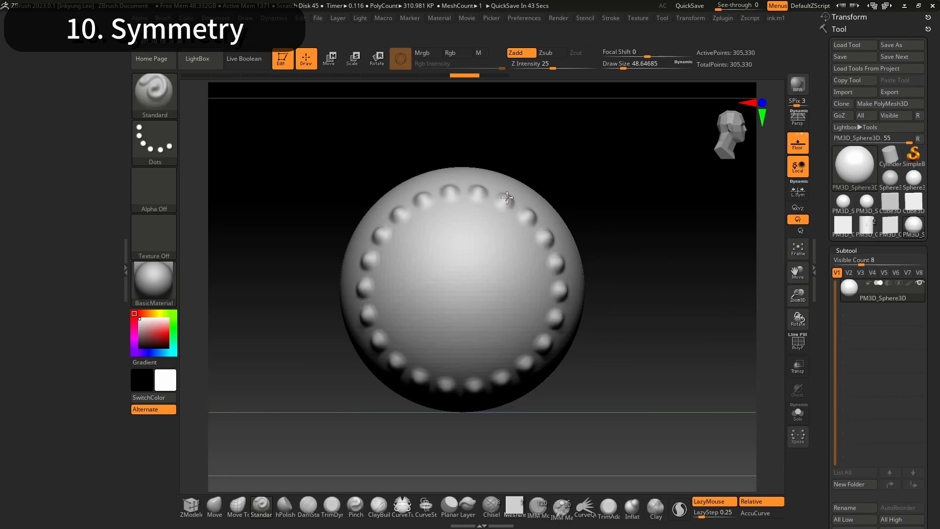
key("ctrl+z")
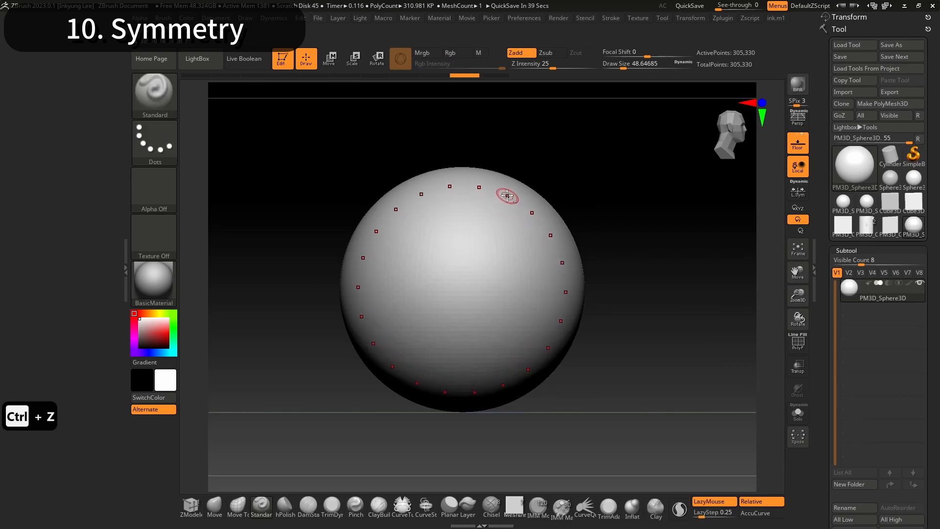
mouse_move(505, 198)
left_mouse_down()
mouse_move(498, 214)
mouse_move(504, 199)
left_mouse_up()
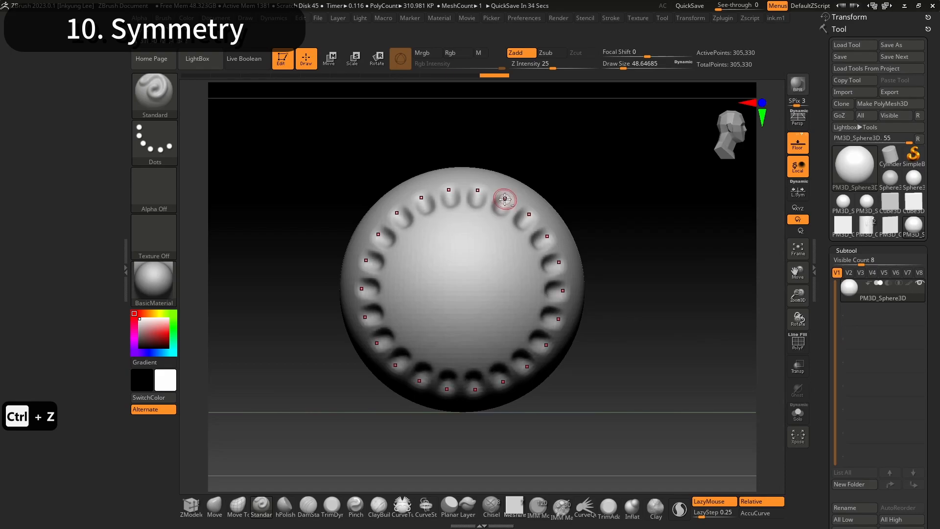
mouse_move(676, 368)
left_mouse_down()
mouse_move(651, 373)
mouse_move(678, 373)
left_mouse_up()
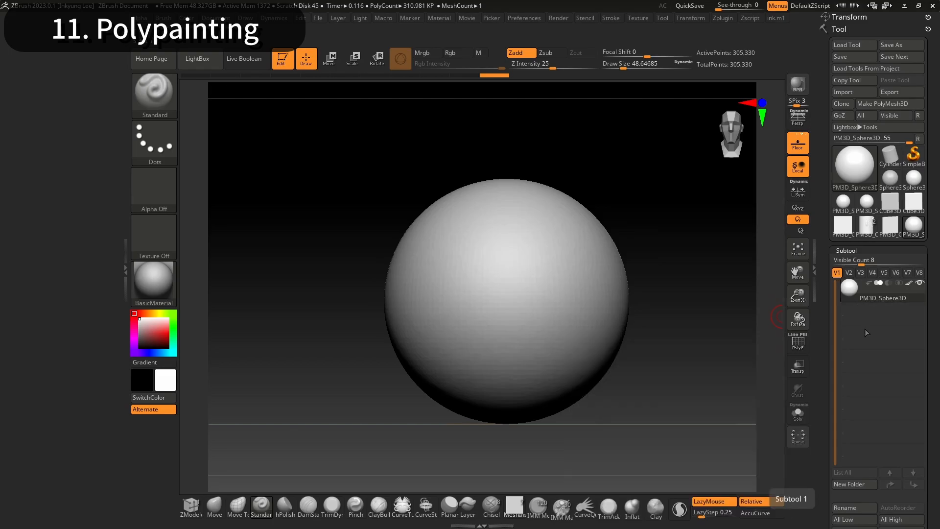
Insert the Cube3D_1 mesh as a second subtool below the sphere and activate the Move gizmo on it
scroll(866, 338, "down", 2)
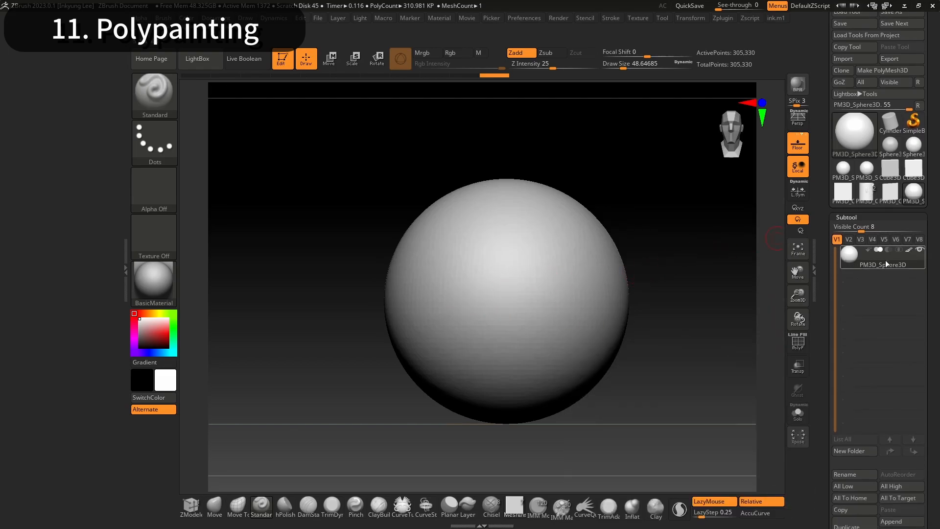
left_click_drag(932, 399, 926, 361)
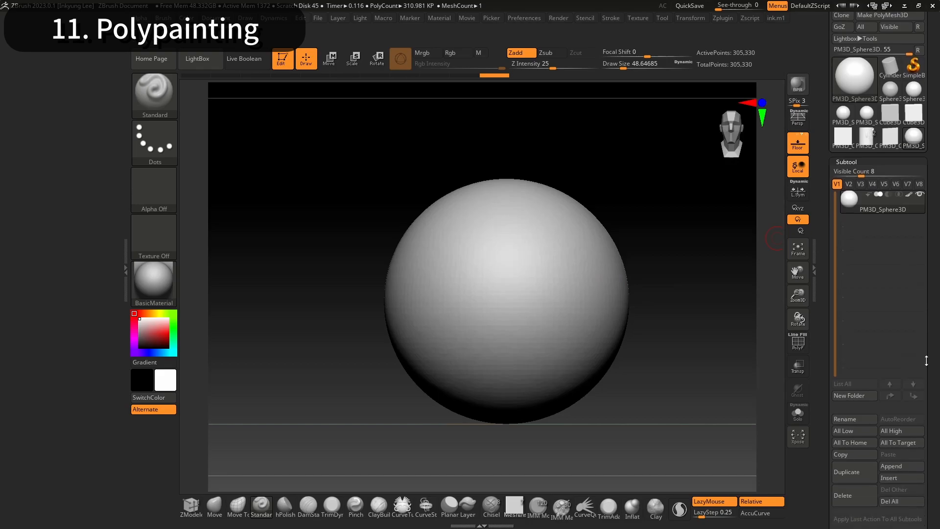
left_click(888, 477)
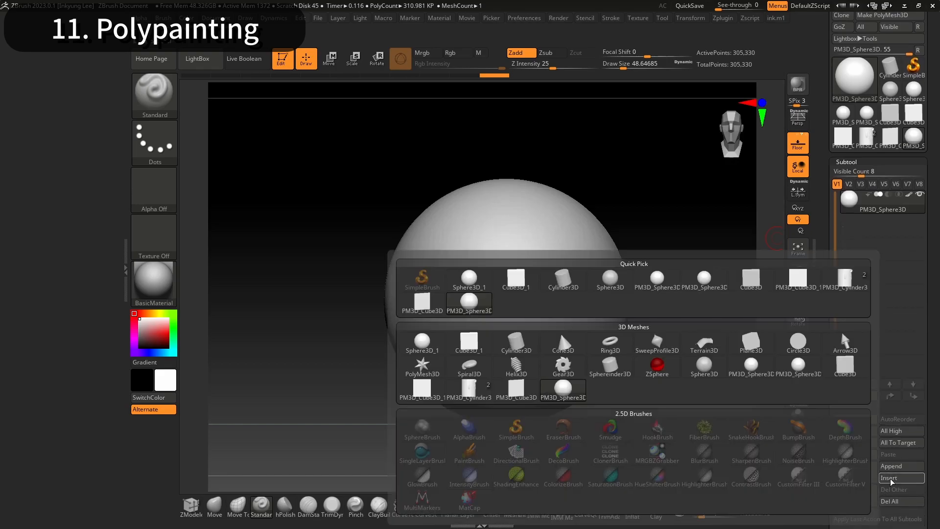
left_click(469, 345)
key("w")
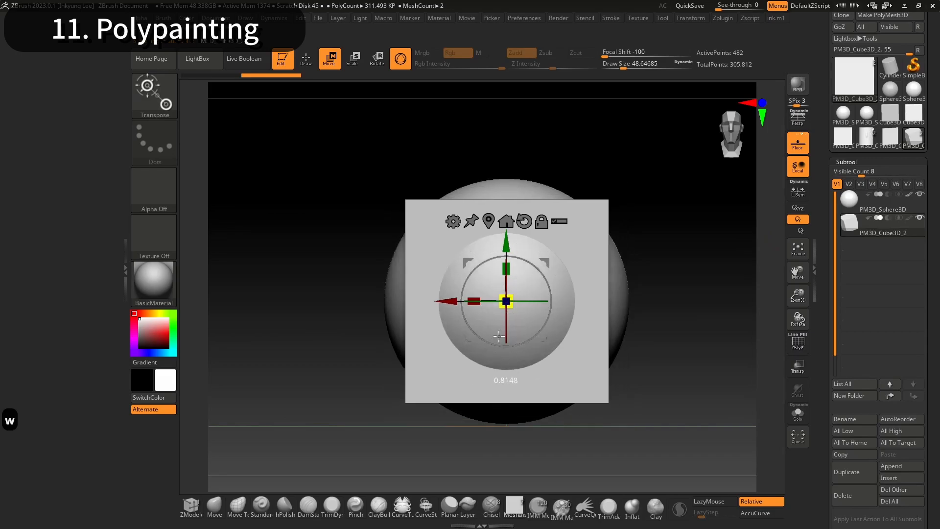
Scale the cube down, move it clear of the sphere along the red axis, and shrink the sphere slightly
left_click_drag(500, 334, 480, 374)
left_click_drag(453, 302, 635, 302)
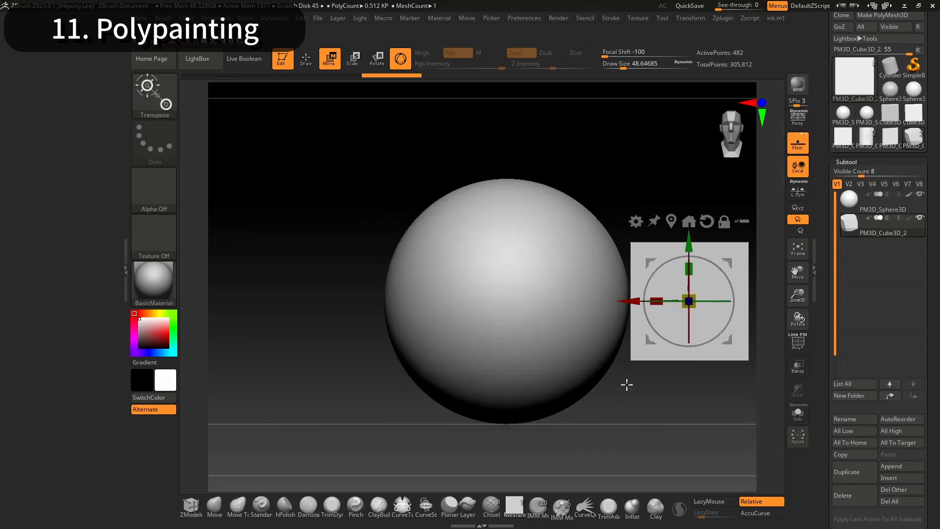
left_click(921, 219)
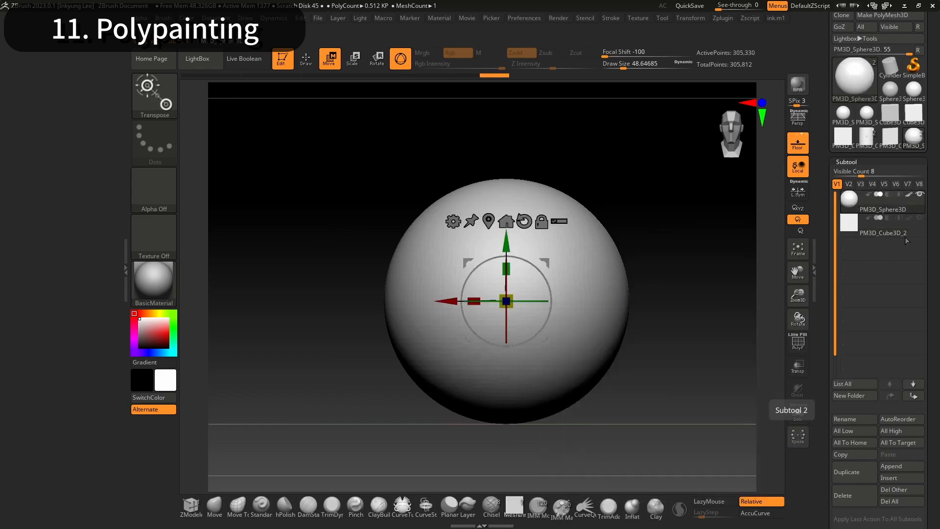
left_click(919, 217)
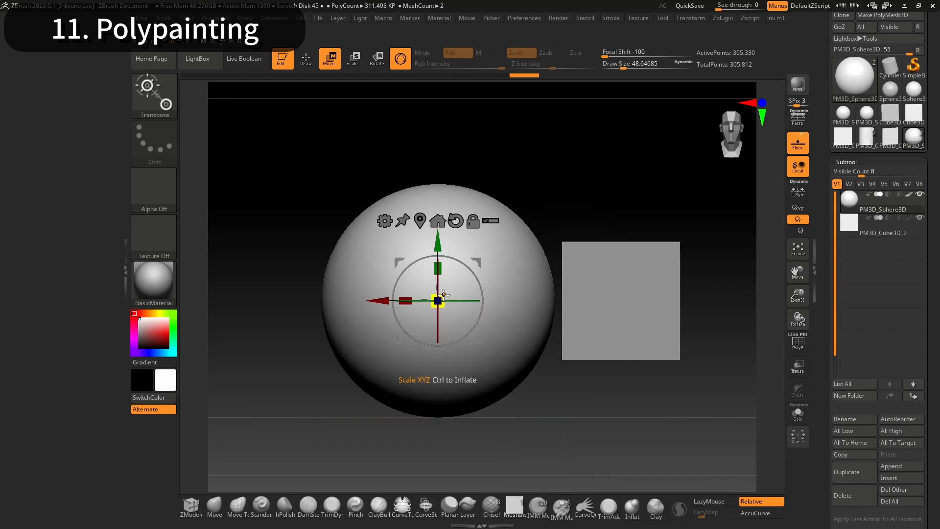
mouse_move(443, 295)
left_mouse_down()
mouse_move(437, 314)
mouse_move(448, 305)
left_mouse_up()
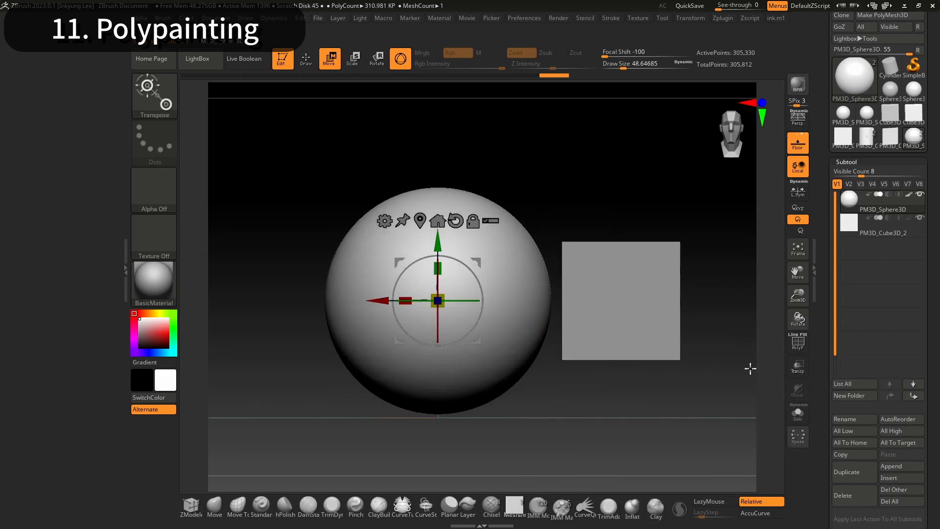
Switch the active subtool between the cube and the sphere, ending on PM3D_Sphere3D with the cube hidden
left_click(852, 229)
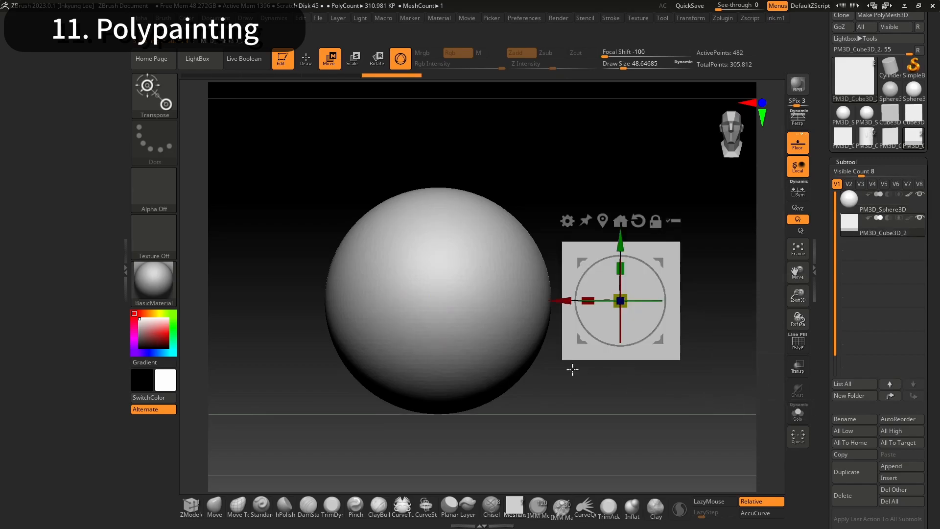
left_click(448, 294)
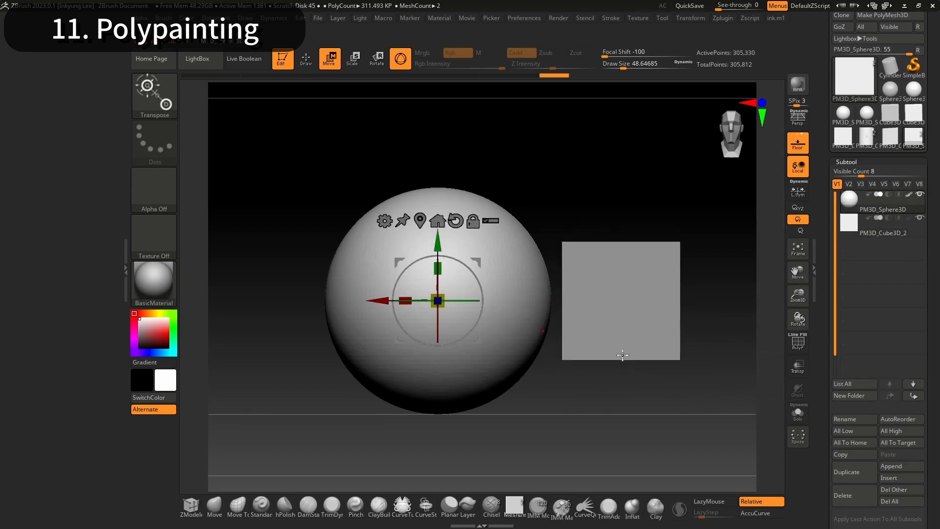
left_click(628, 280)
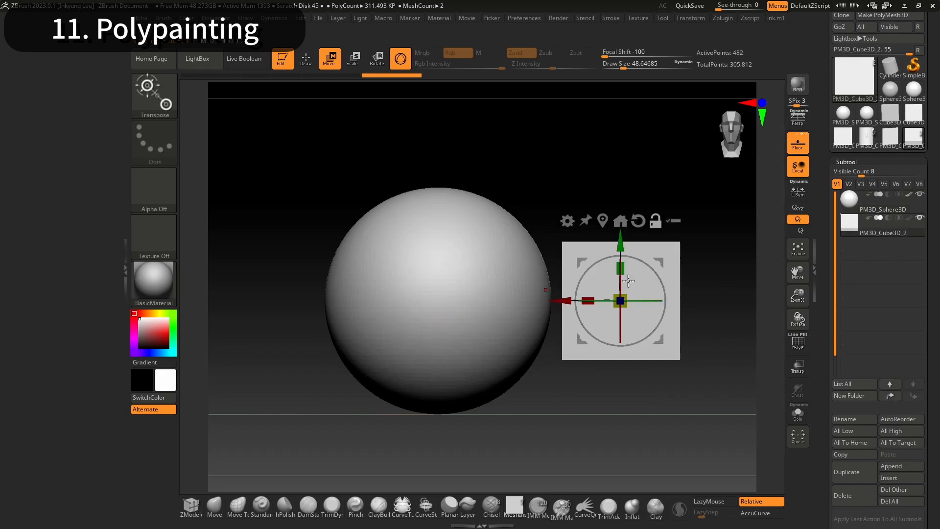
mouse_move(855, 212)
left_click(856, 203)
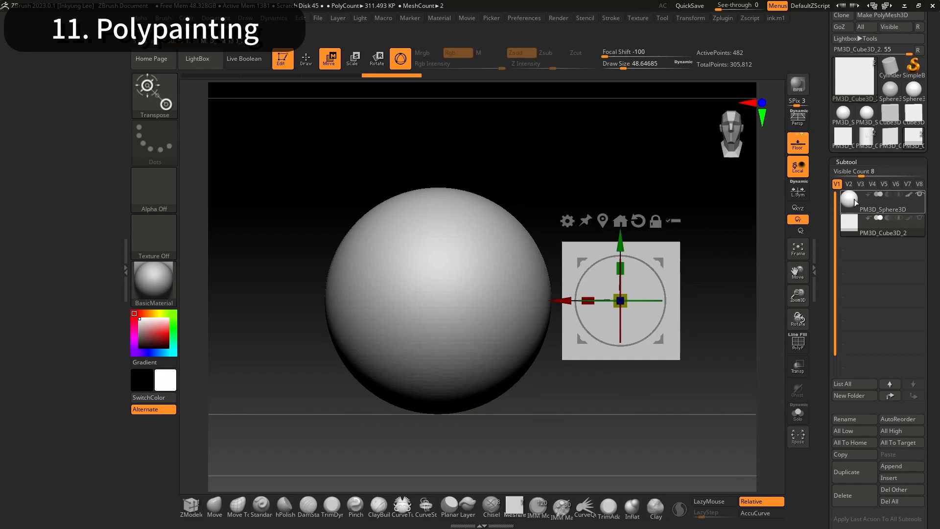
left_click_drag(618, 279, 697, 297, "alt")
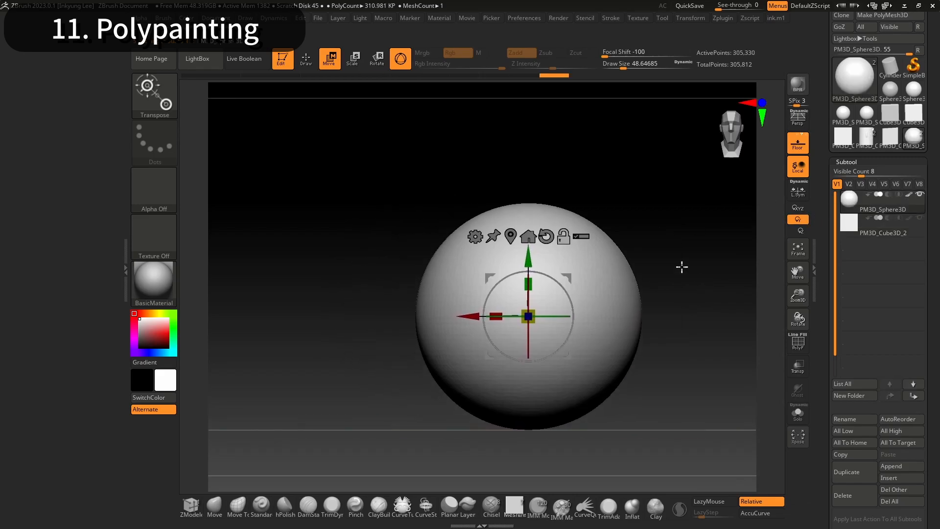
Activate the Standard brush for working on the sphere
mouse_move(907, 208)
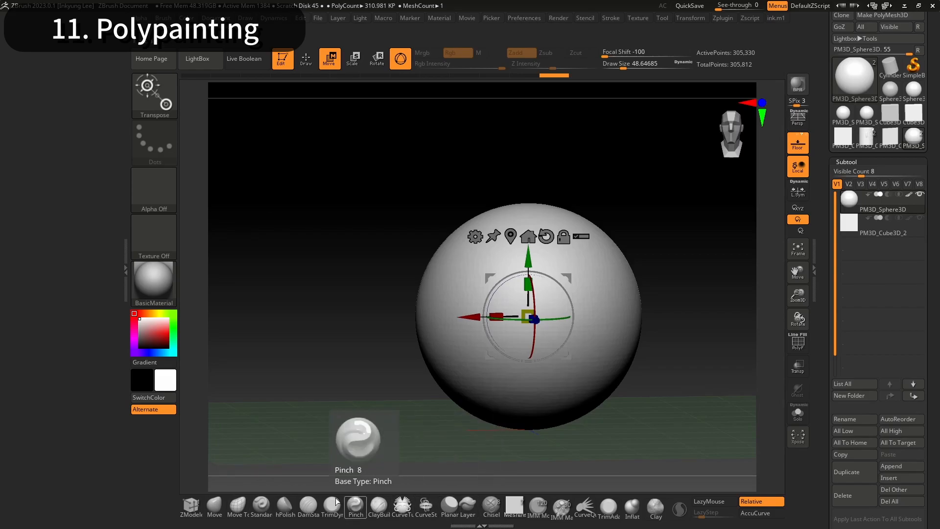
left_click(261, 507)
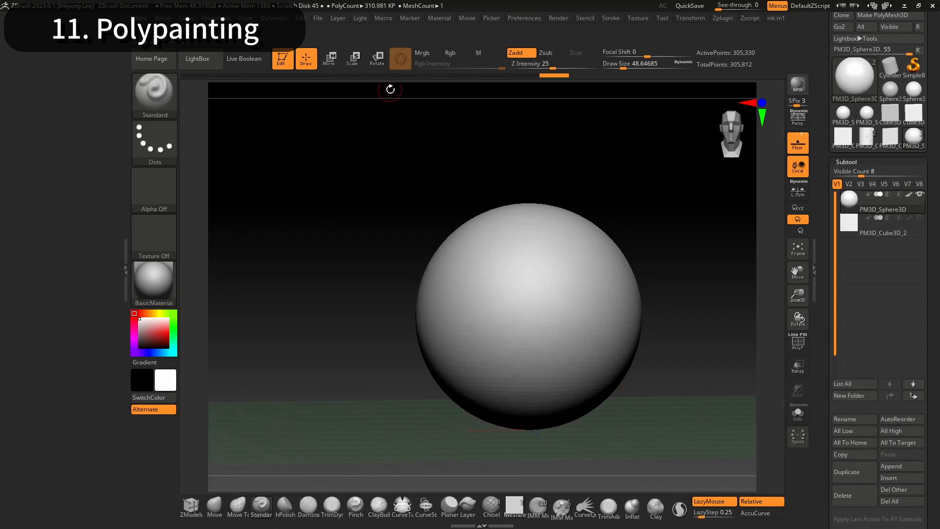
key("ctrl+z")
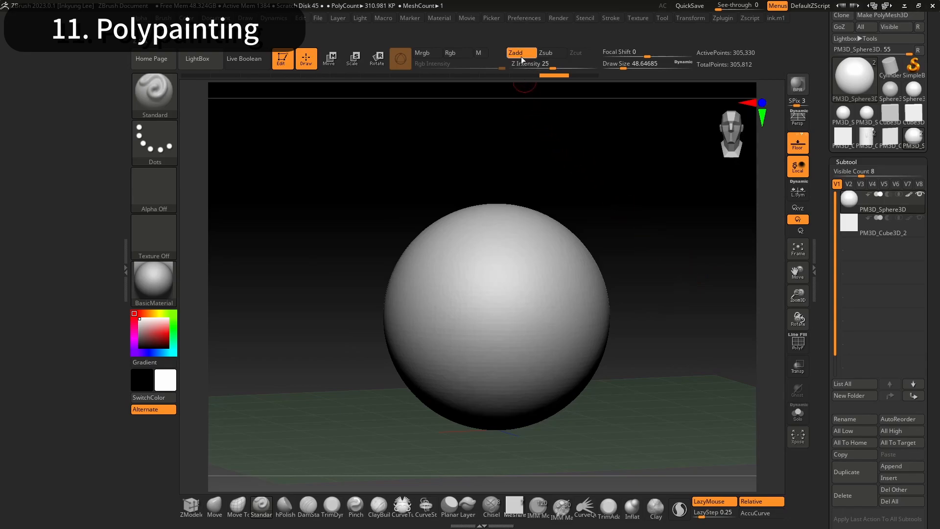
Sculpt a raised vertical stroke on the front of the sphere with Zadd at Z Intensity 25
mouse_move(521, 89)
left_mouse_down()
mouse_move(582, 184)
mouse_move(563, 206)
left_mouse_up()
left_click_drag(508, 236, 541, 307)
mouse_move(654, 264)
left_mouse_down()
mouse_move(615, 265)
mouse_move(606, 191)
mouse_move(575, 178)
left_mouse_up()
Carve a second stroke beside the raised one with Zsub, and undo both test strokes
left_click(545, 55)
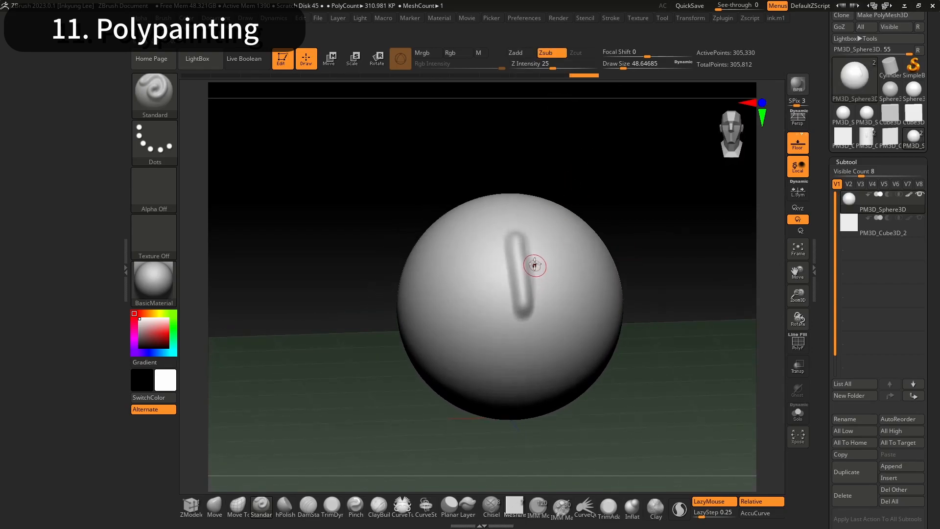
mouse_move(543, 235)
left_mouse_down()
mouse_move(561, 291)
mouse_move(546, 235)
left_mouse_up()
mouse_move(676, 222)
left_mouse_down()
mouse_move(643, 215)
mouse_move(681, 221)
left_mouse_up()
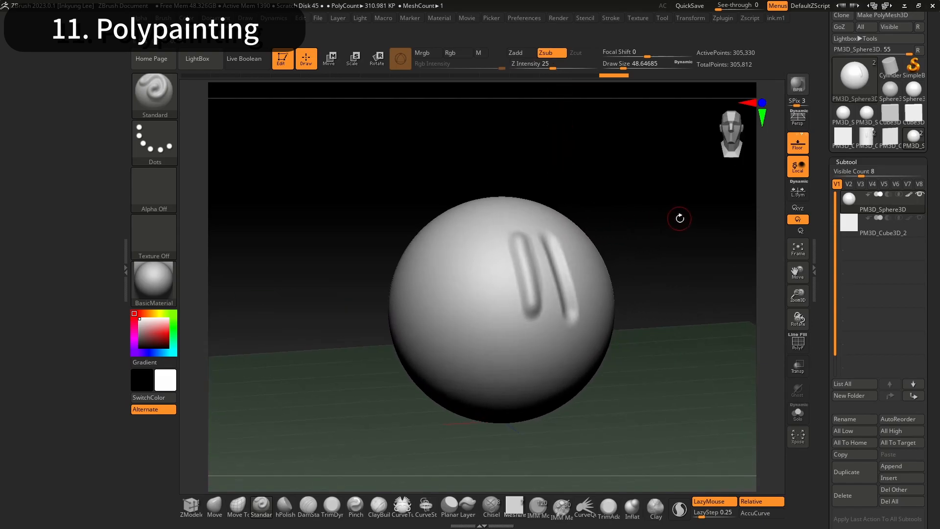
key("ctrl+z")
key("ctrl+z")
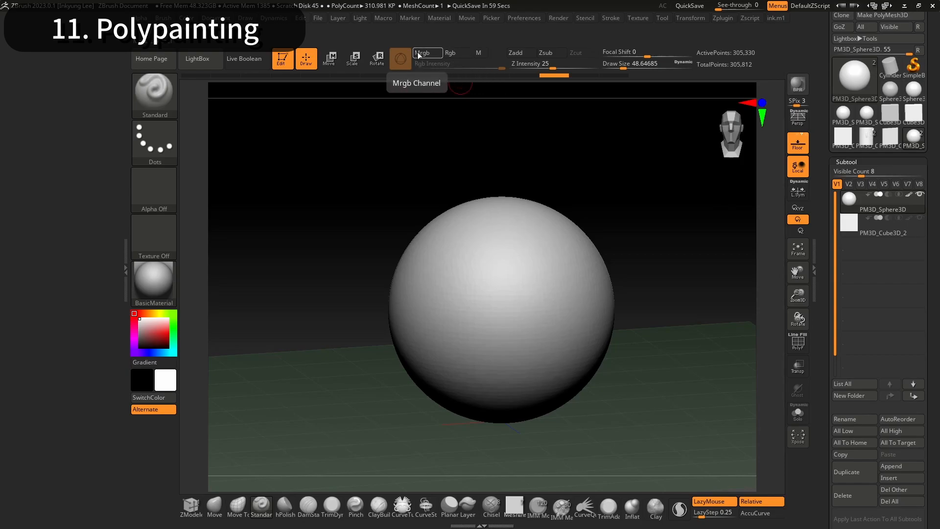
Set the brush to the Rgb channel with pure red and paint a patch on the front of the sphere
left_click(454, 56)
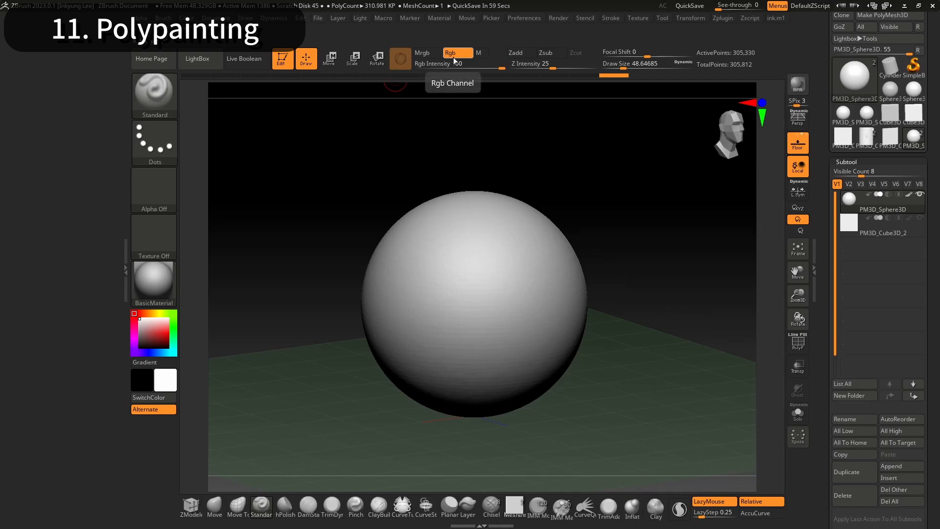
mouse_move(147, 334)
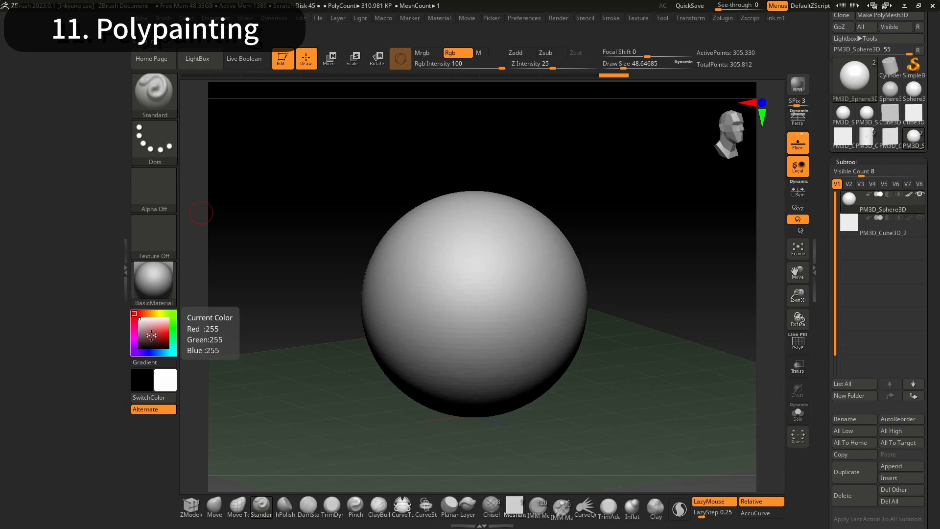
left_click(169, 332)
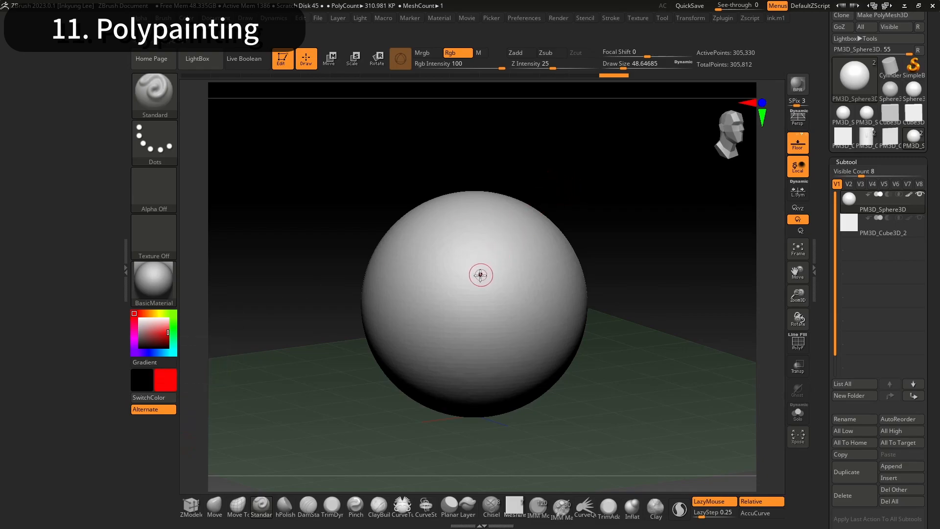
mouse_move(482, 254)
left_mouse_down()
mouse_move(477, 291)
mouse_move(484, 269)
mouse_move(494, 308)
mouse_move(490, 253)
mouse_move(503, 268)
mouse_move(474, 310)
mouse_move(517, 269)
left_mouse_up()
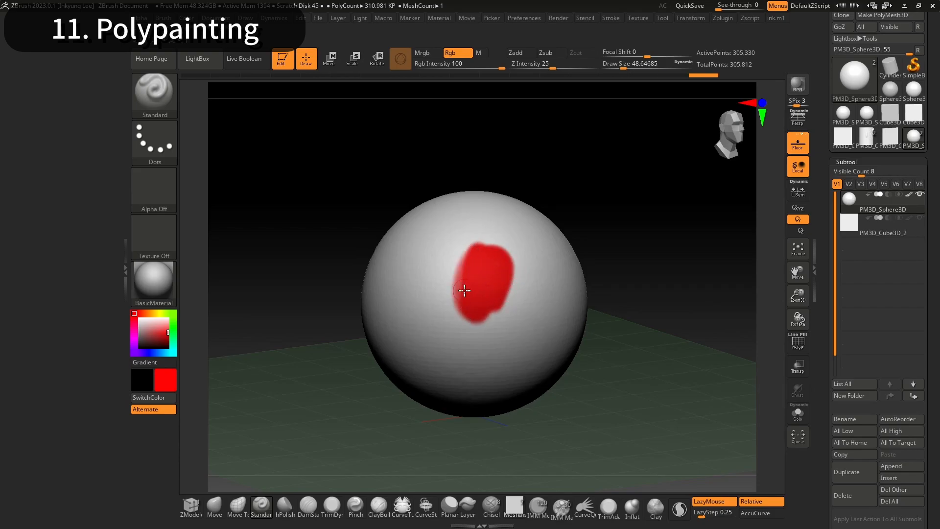
Change the brush color to orange and paint a patch overlapping the lower edge of the red one
left_click(151, 314)
left_click_drag(164, 333, 166, 330)
mouse_move(504, 290)
left_mouse_down()
mouse_move(493, 318)
mouse_move(511, 279)
mouse_move(491, 318)
mouse_move(521, 294)
mouse_move(504, 306)
left_mouse_up()
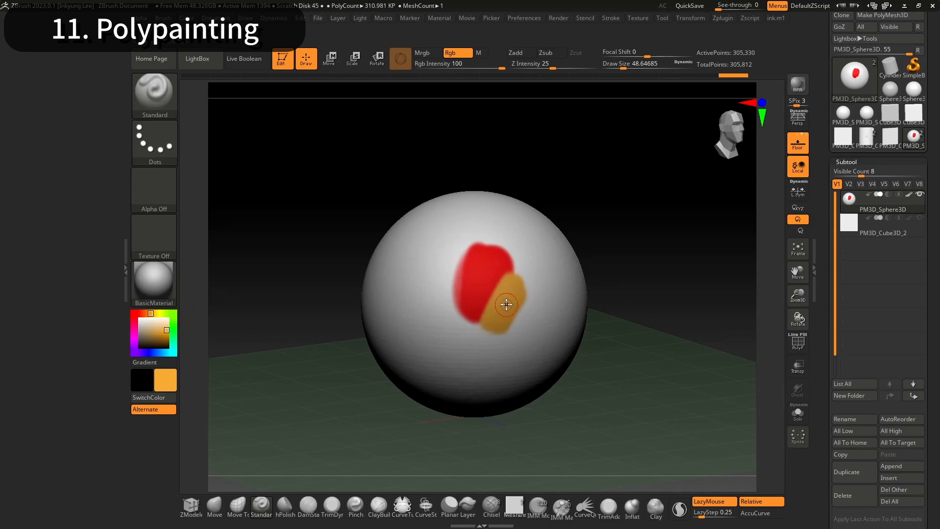
Lower the Rgb Intensity and extend the orange patch downward with fainter strokes
left_click_drag(502, 68, 478, 69)
mouse_move(502, 339)
left_mouse_down()
mouse_move(474, 341)
mouse_move(480, 351)
left_mouse_up()
left_click_drag(524, 322, 480, 334)
mouse_move(524, 281)
left_mouse_down()
mouse_move(518, 322)
mouse_move(517, 274)
mouse_move(520, 326)
mouse_move(507, 351)
left_mouse_up()
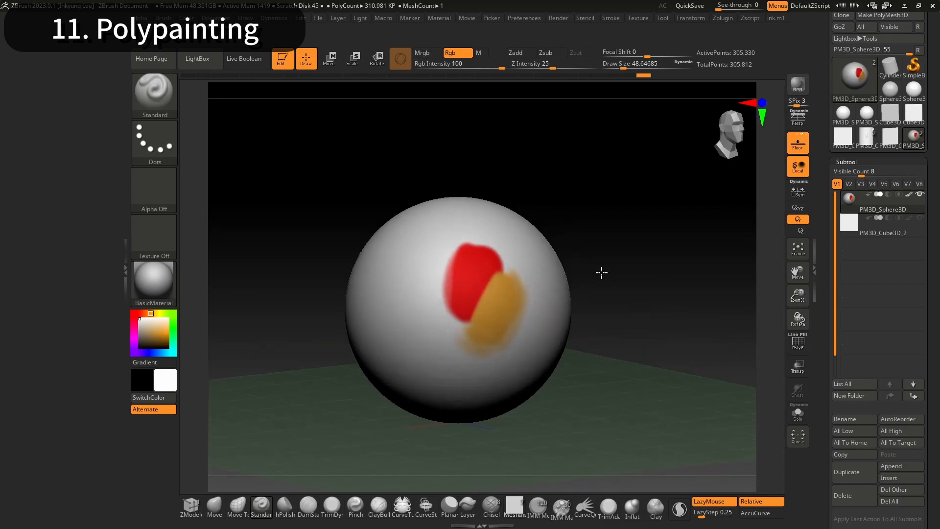
Switch the brush to the M channel with the Metal 01 material and paint a material strip beside the red patch
mouse_move(600, 270)
left_mouse_down()
mouse_move(589, 287)
mouse_move(627, 265)
left_mouse_up()
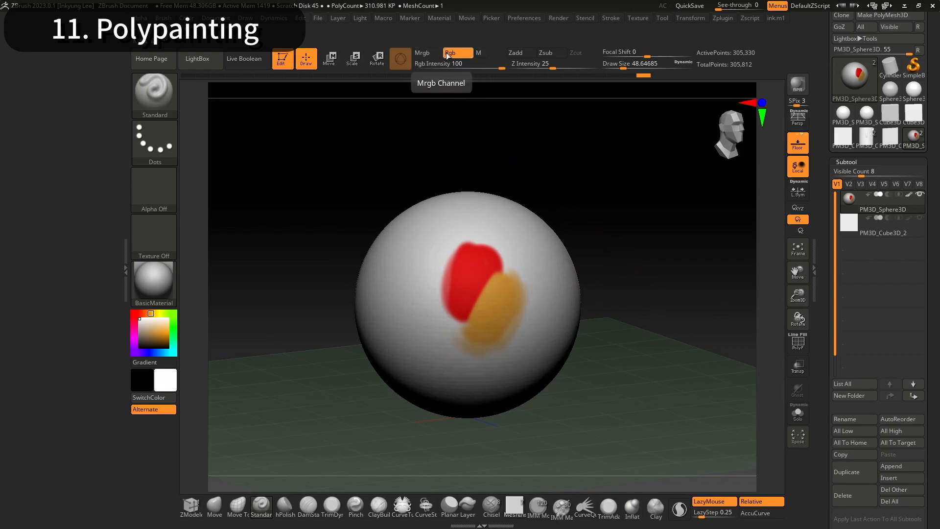
left_click(479, 53)
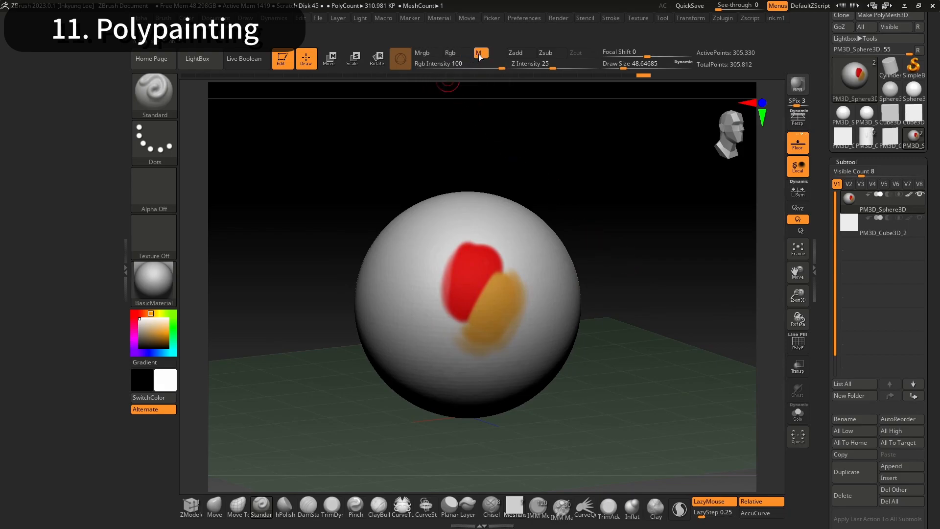
left_click(150, 293)
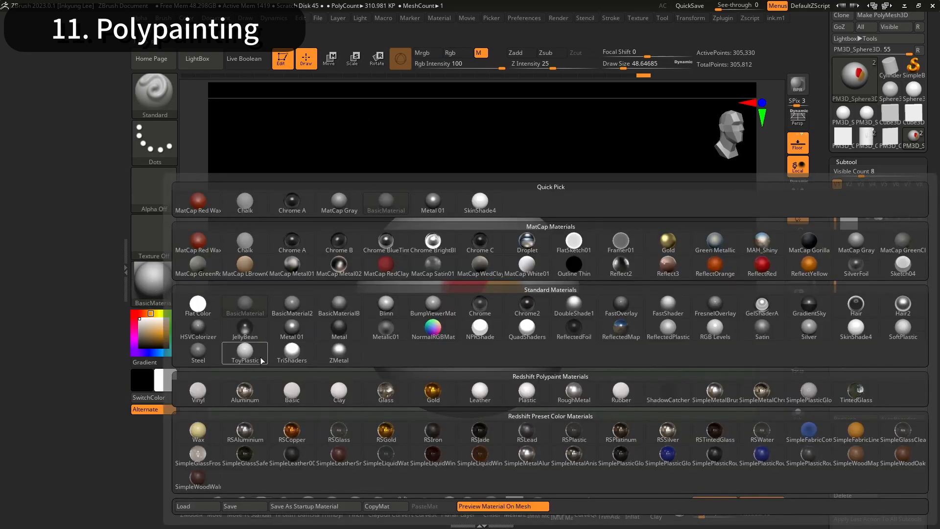
left_click(291, 326)
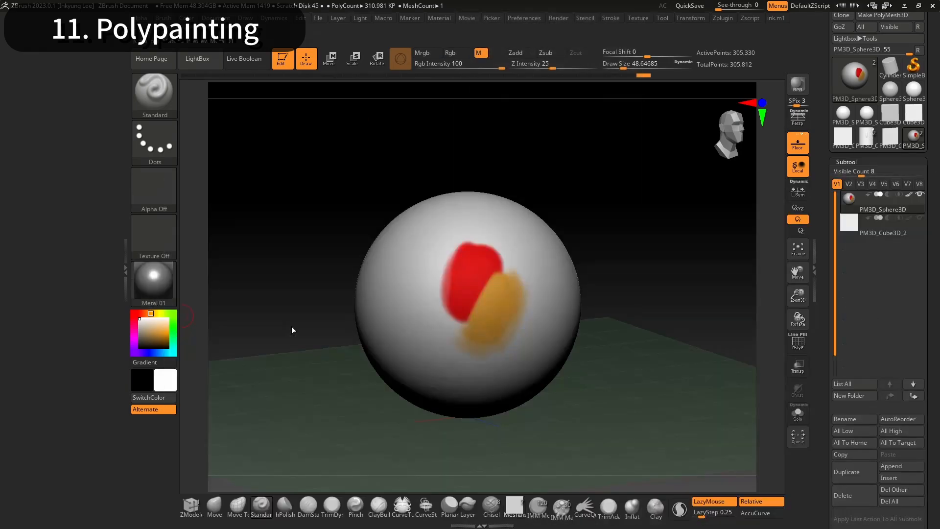
mouse_move(415, 269)
left_mouse_down()
mouse_move(422, 322)
mouse_move(398, 304)
mouse_move(402, 334)
left_mouse_up()
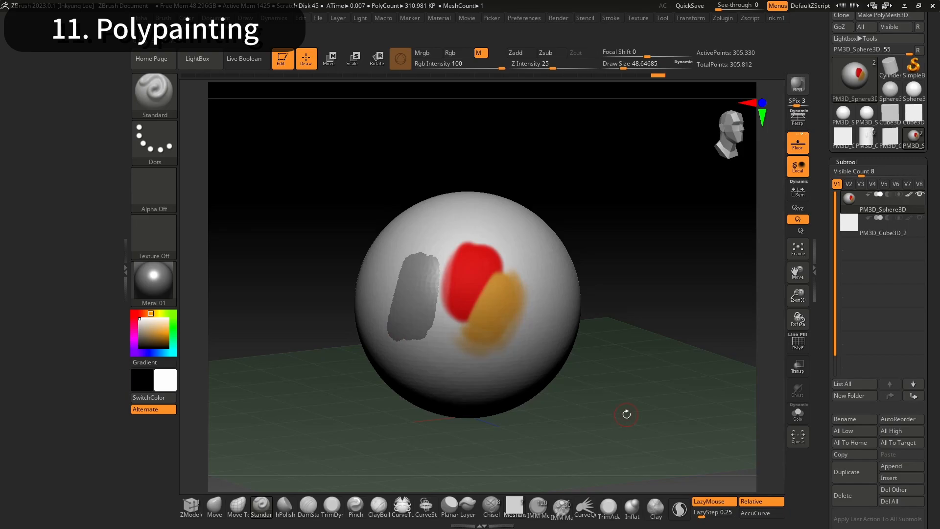
left_click_drag(420, 260, 433, 242)
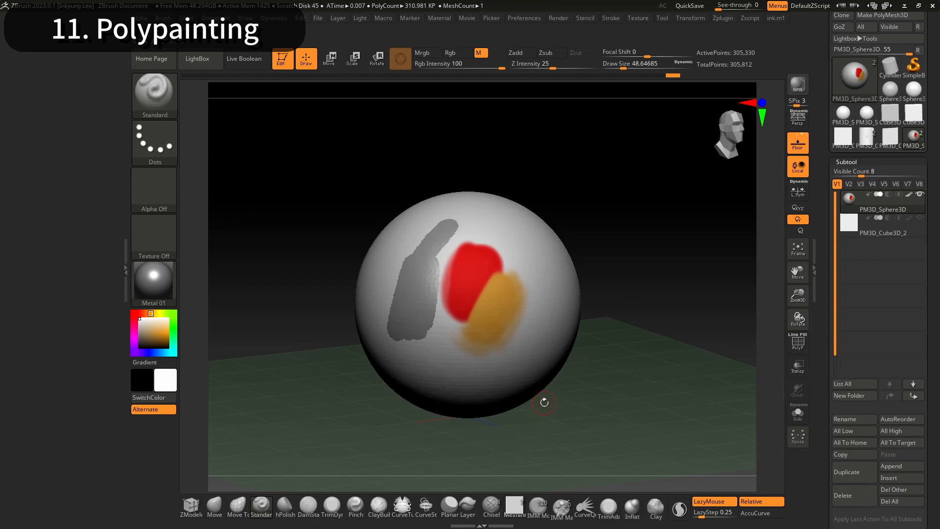
Enable the Mrgb channel and fill the whole sphere with white and the Metal 01 material
key("alt+3")
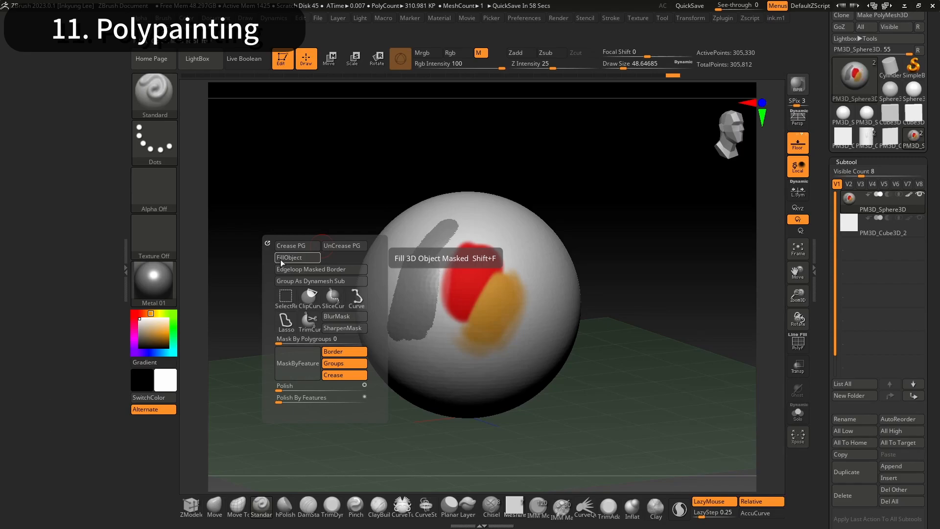
left_click(421, 55)
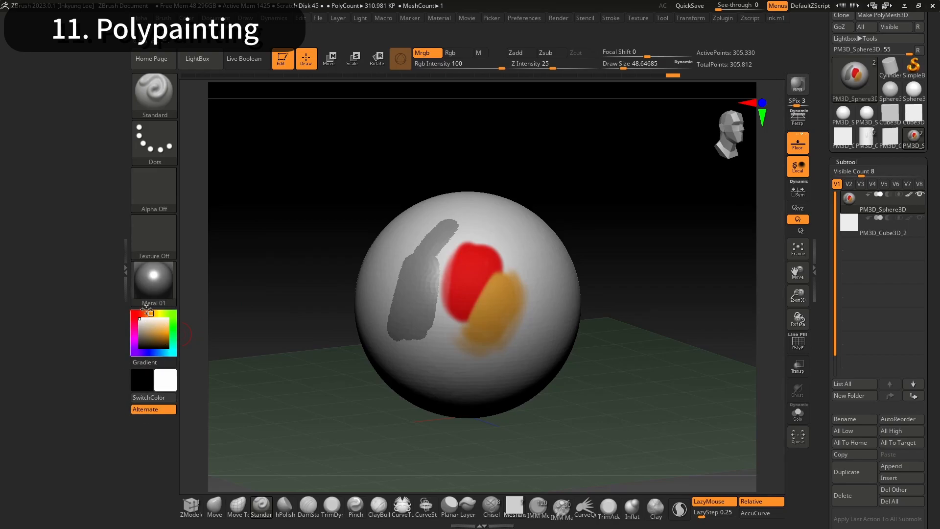
mouse_move(152, 289)
key("alt+3")
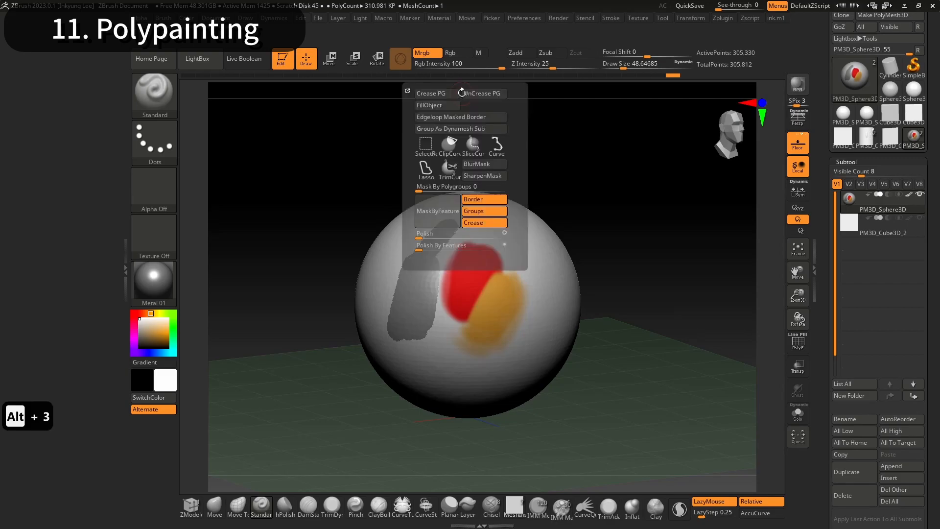
left_click(429, 106)
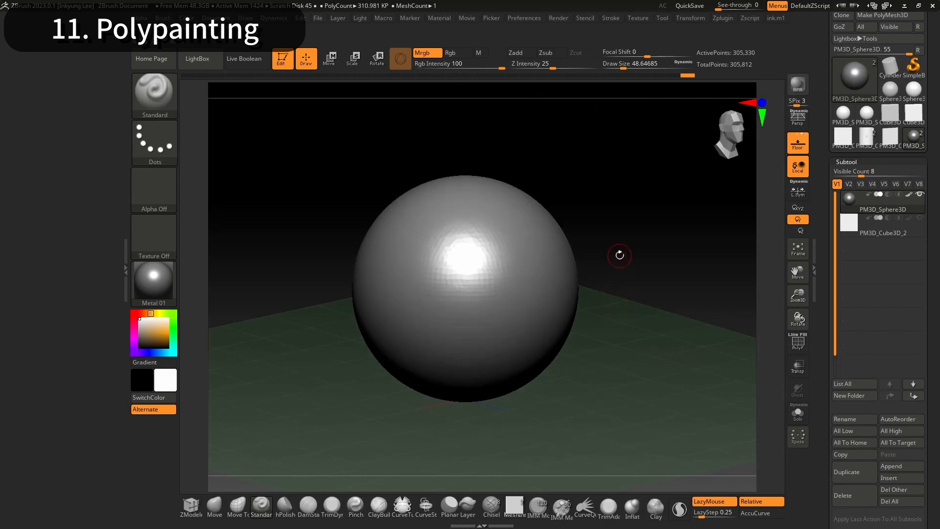
left_click_drag(619, 254, 640, 279)
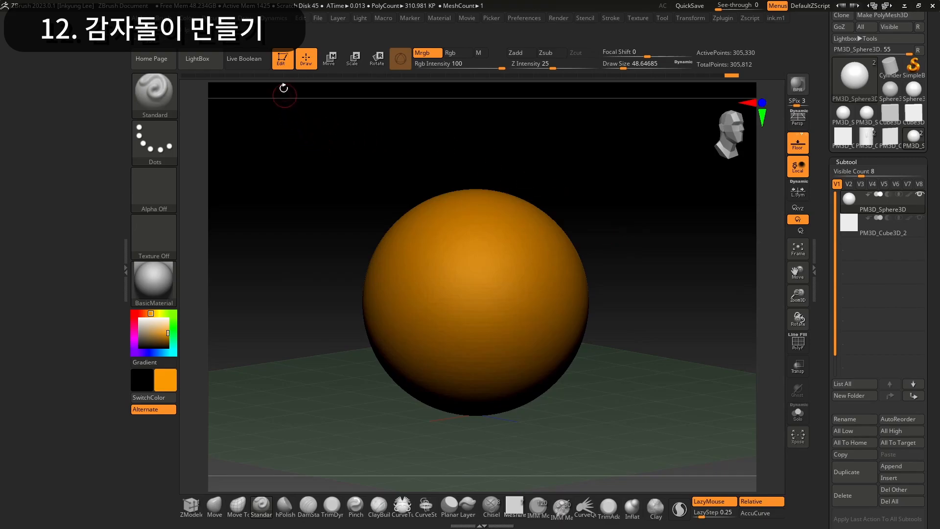
Leave Edit mode, clear the canvas of the orange sphere and select the Sphere3D_1 primitive
left_click(282, 60)
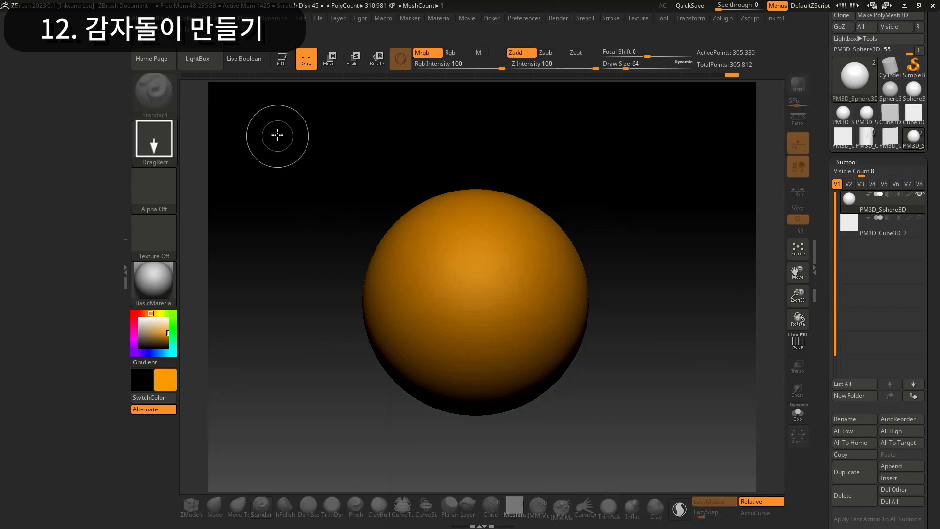
key("ctrl+n")
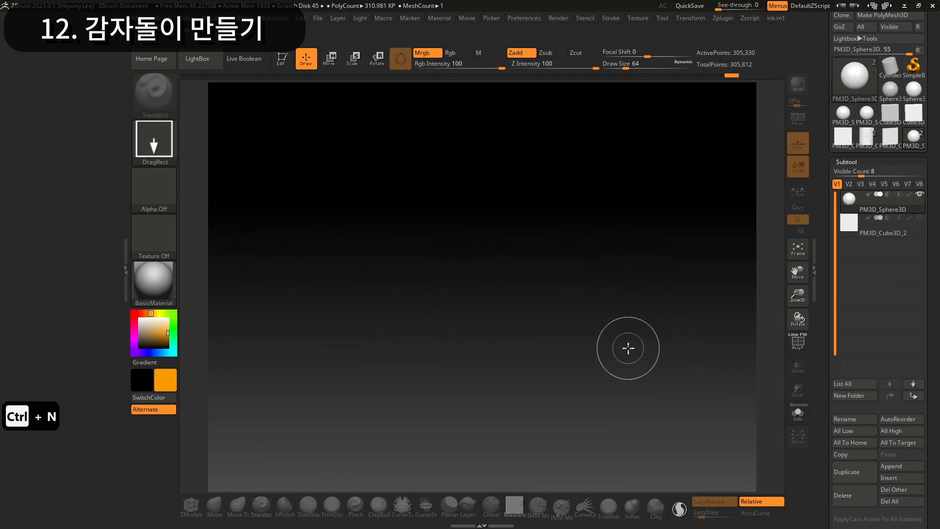
left_click(855, 83)
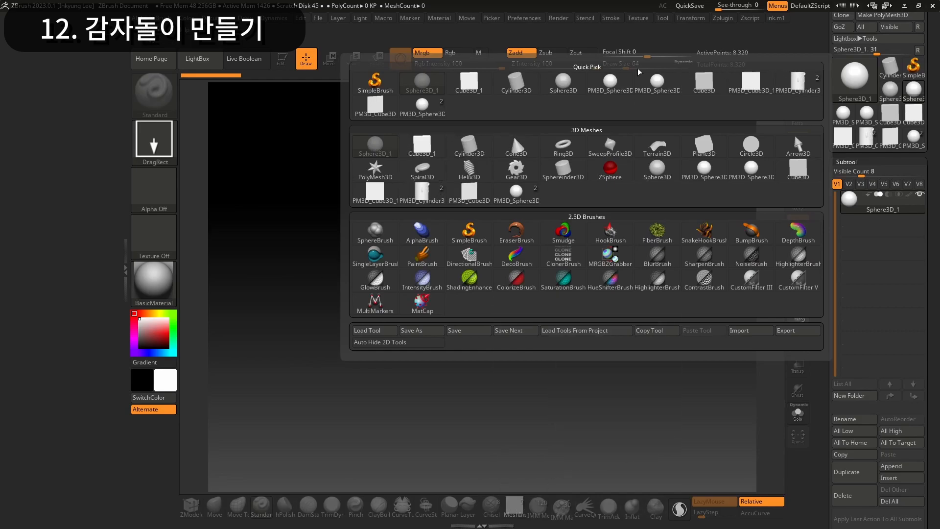
Draw the new sphere on the canvas in Edit mode and convert it to a PolyMesh3D
mouse_move(460, 266)
left_mouse_down()
mouse_move(482, 367)
mouse_move(466, 447)
left_mouse_up()
left_click(283, 61)
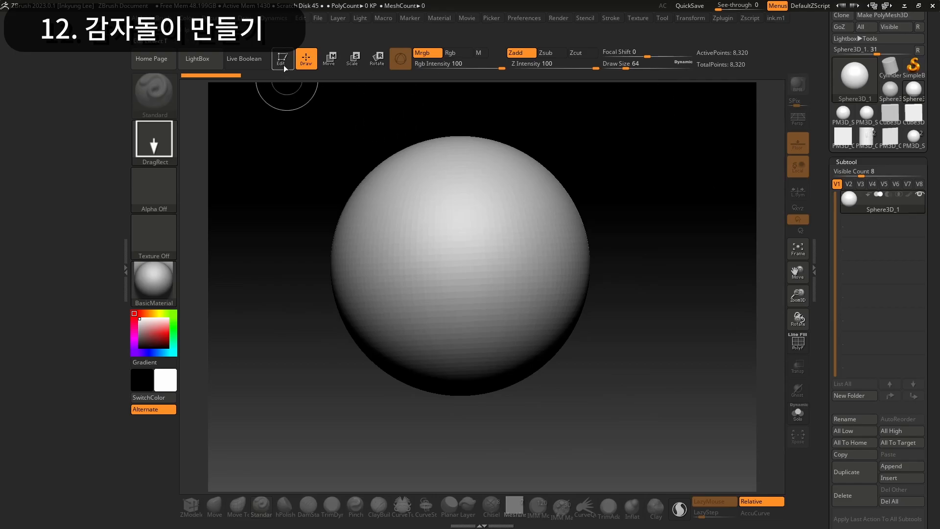
left_click(283, 65)
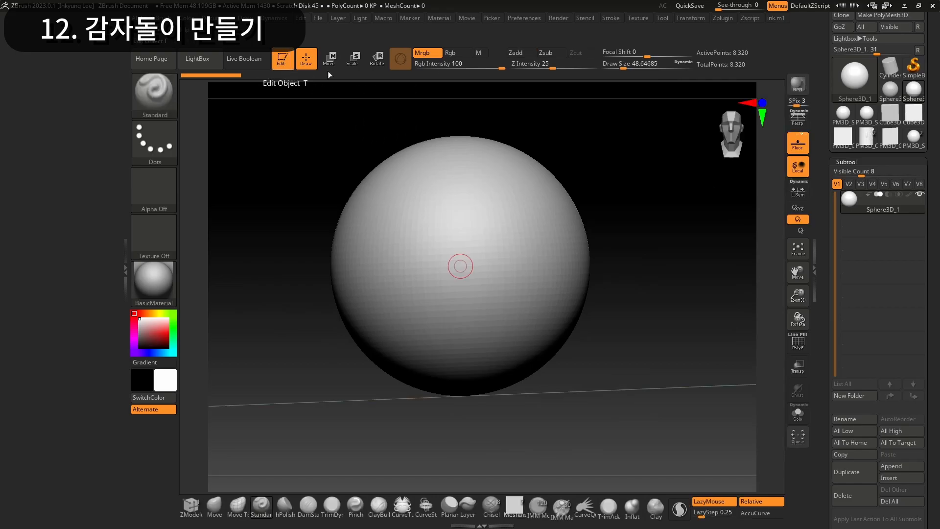
left_click(883, 16)
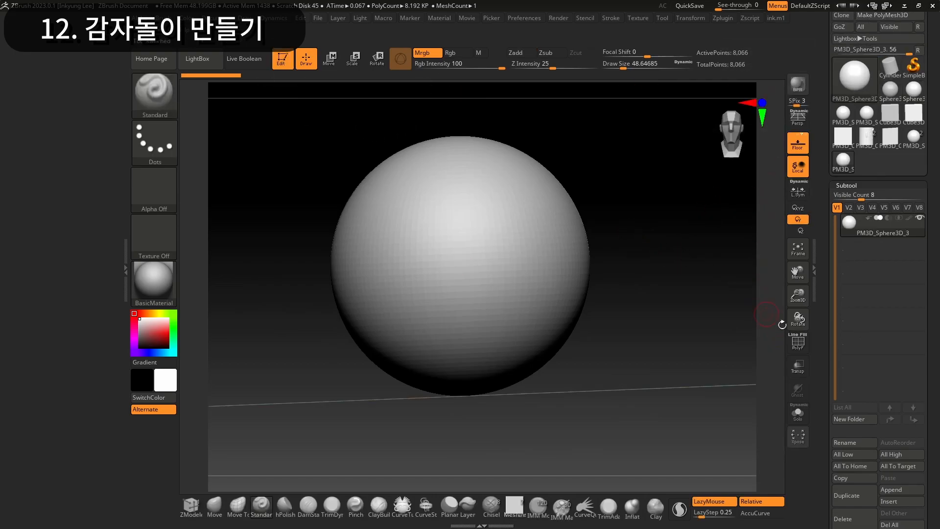
Scale the sphere narrower along its X and Z axes with the gizmo to form an upright egg-shaped body
left_click_drag(792, 299, 797, 290)
left_click_drag(645, 280, 659, 348)
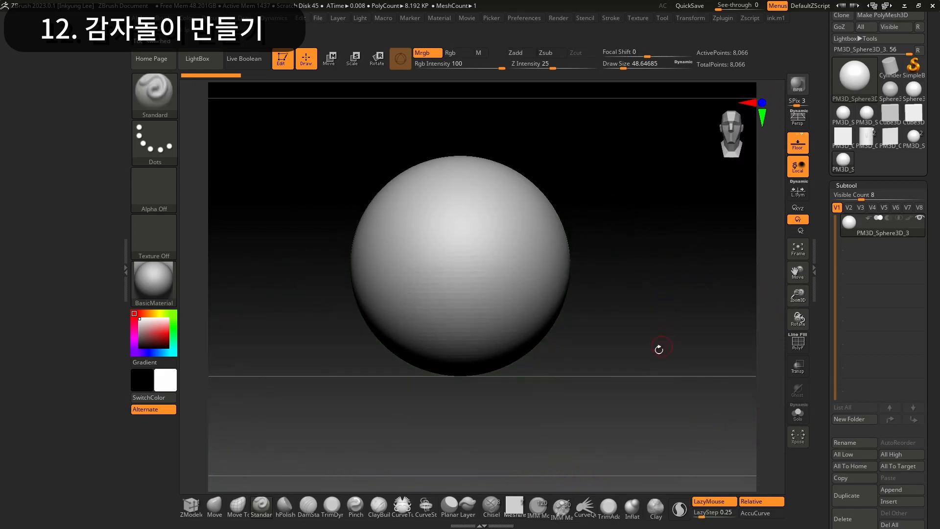
left_click_drag(633, 278, 659, 316, "alt")
key("w")
left_click_drag(636, 250, 643, 267)
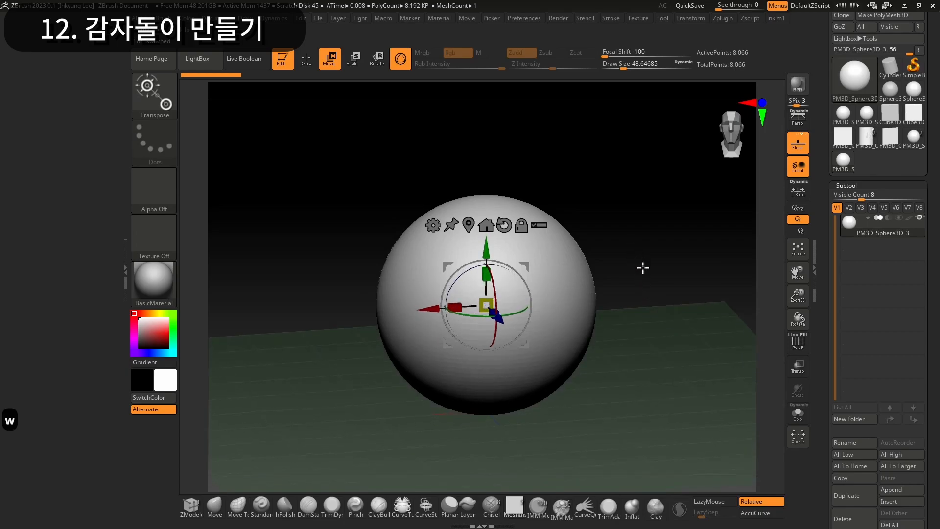
left_click_drag(455, 307, 484, 305)
left_click_drag(612, 284, 649, 290)
left_click_drag(510, 311, 487, 306)
left_click_drag(539, 279, 615, 281)
left_click_drag(509, 300, 513, 300)
left_click_drag(592, 317, 553, 298)
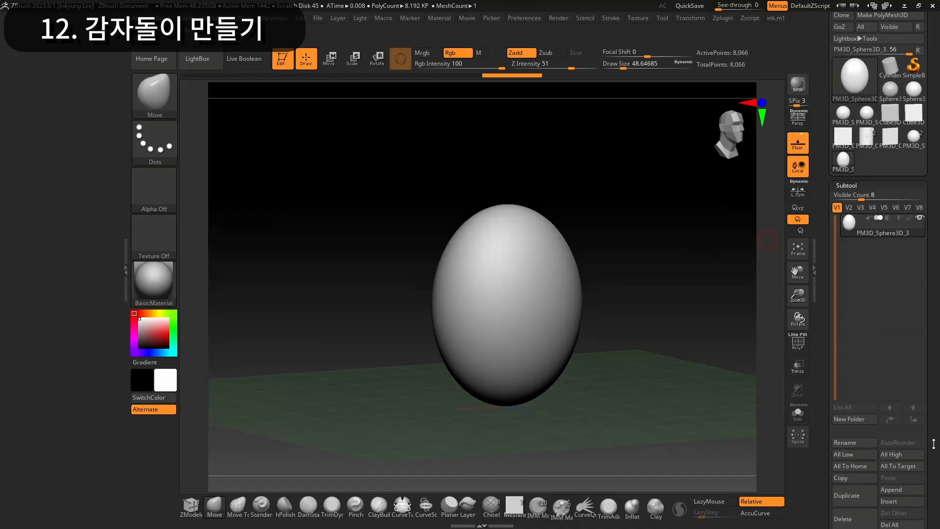
Insert a Sphere3D_1 primitive as a second subtool below the body
left_click_drag(932, 442, 918, 386)
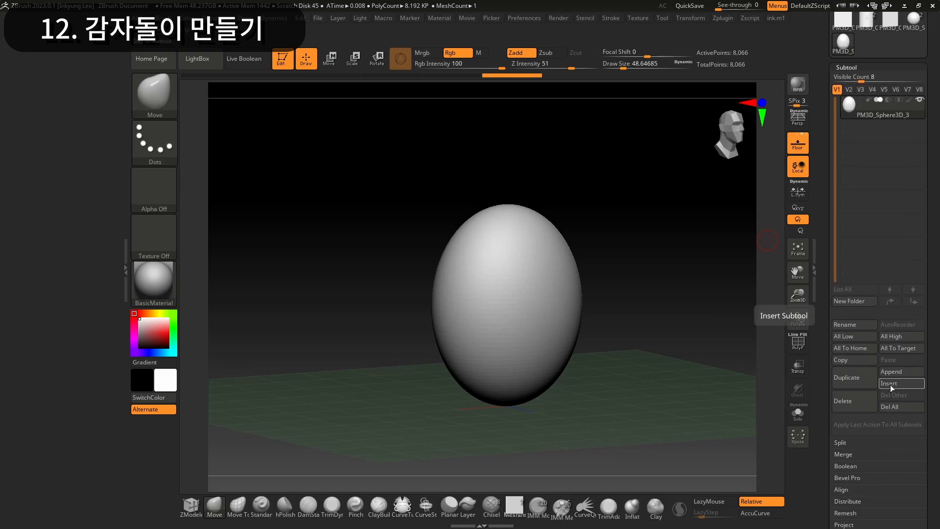
left_click(891, 386)
mouse_move(579, 399)
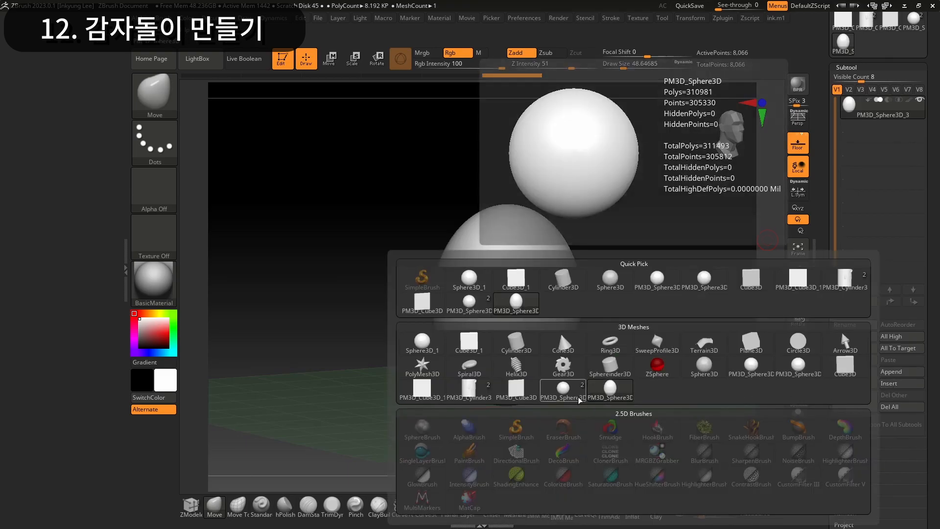
mouse_move(435, 384)
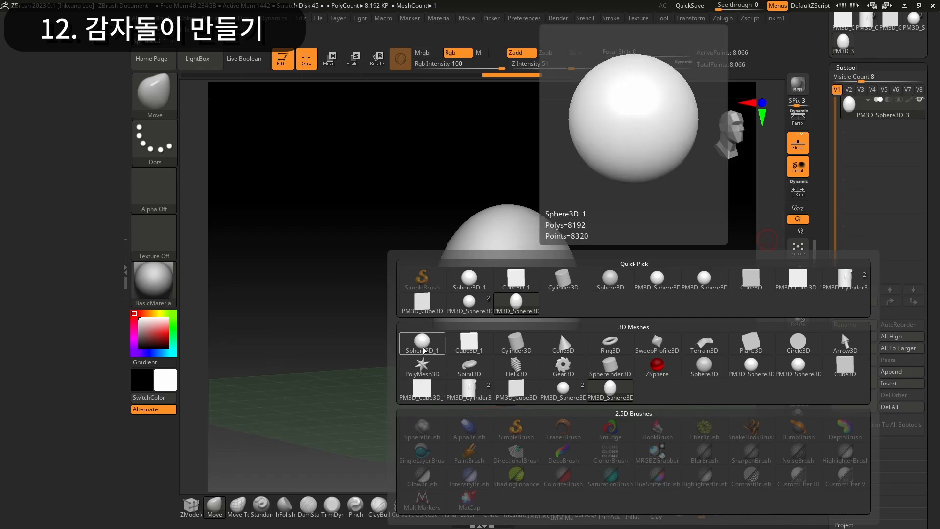
left_click(421, 345)
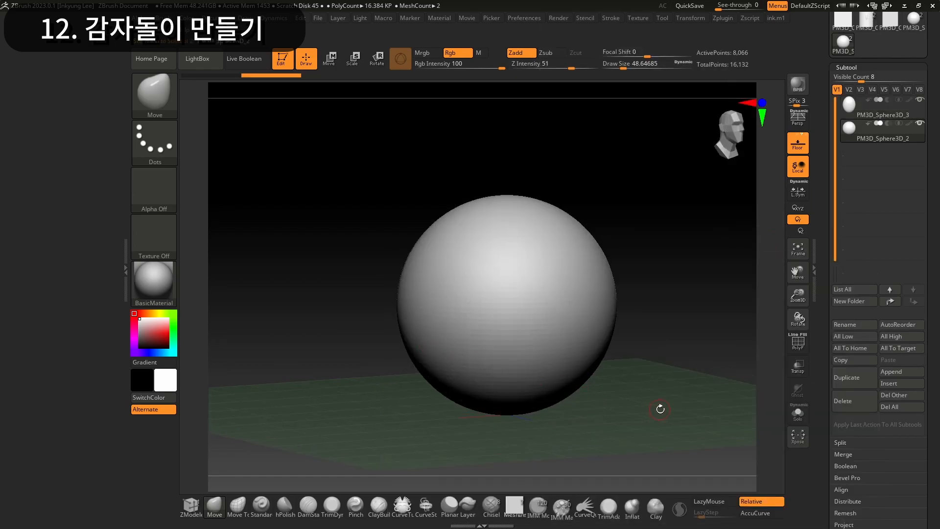
Shrink the inserted sphere to eyeball size and move it forward to the front surface of the body
key("w")
left_click_drag(513, 299, 440, 315)
left_click_drag(627, 235, 652, 268)
left_click_drag(536, 310, 535, 350)
left_click_drag(615, 324, 579, 284)
Move the small sphere up and sideways to the eye position on one side of the body's front
left_click_drag(549, 257, 549, 227)
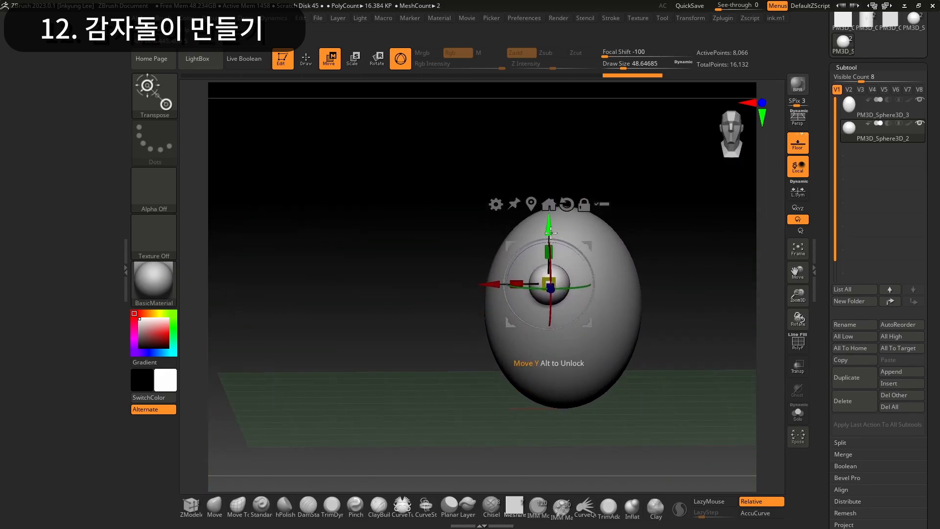
left_click_drag(497, 284, 472, 284)
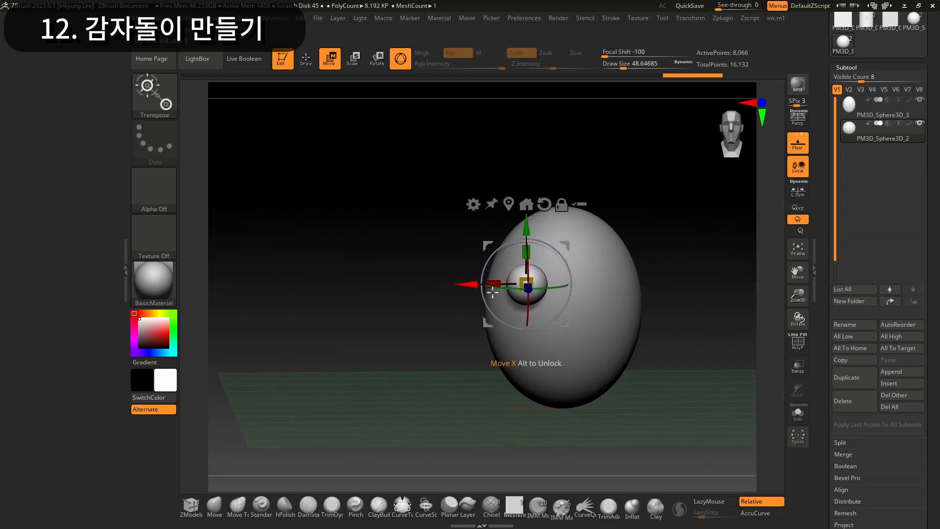
left_click_drag(651, 324, 670, 325)
left_click_drag(473, 285, 478, 285)
left_click_drag(672, 290, 700, 296)
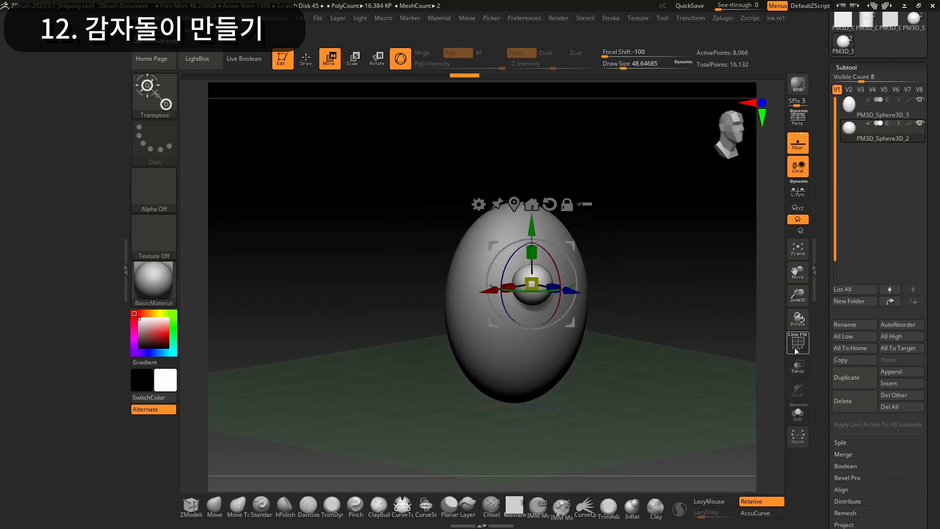
Show the wireframe, undo the imprecise rotation and rotate the eye sphere exactly 90 degrees so its pole faces forward
left_click(797, 341)
left_click_drag(790, 300, 789, 361)
left_click_drag(735, 344, 646, 283)
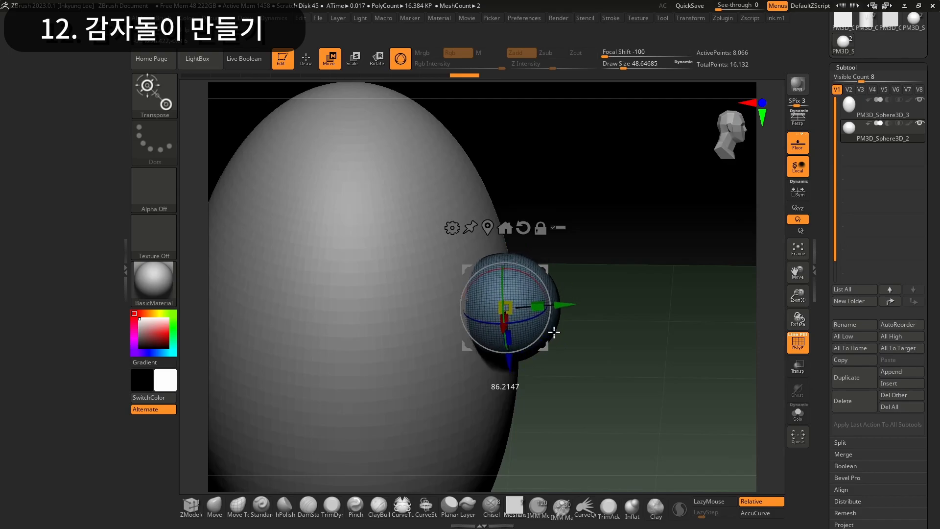
key("ctrl+z")
key("ctrl+z")
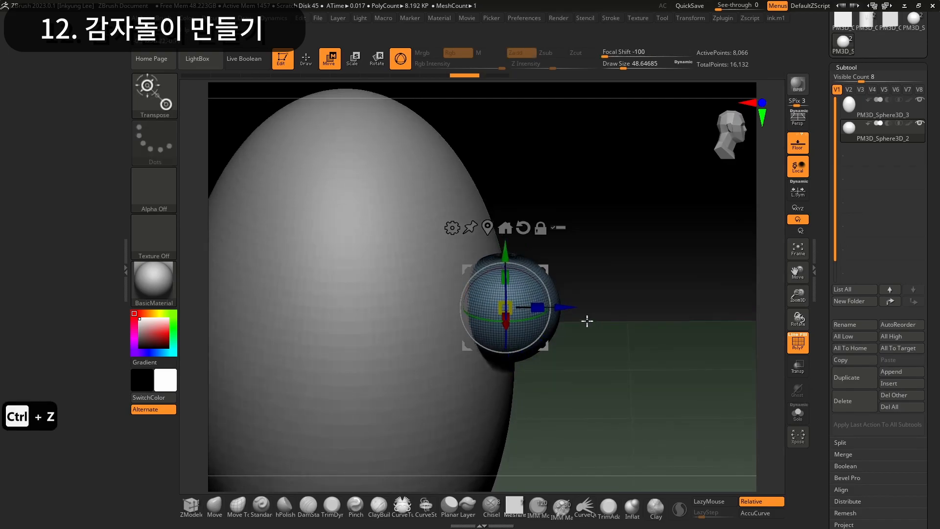
left_click_drag(543, 315, 546, 329)
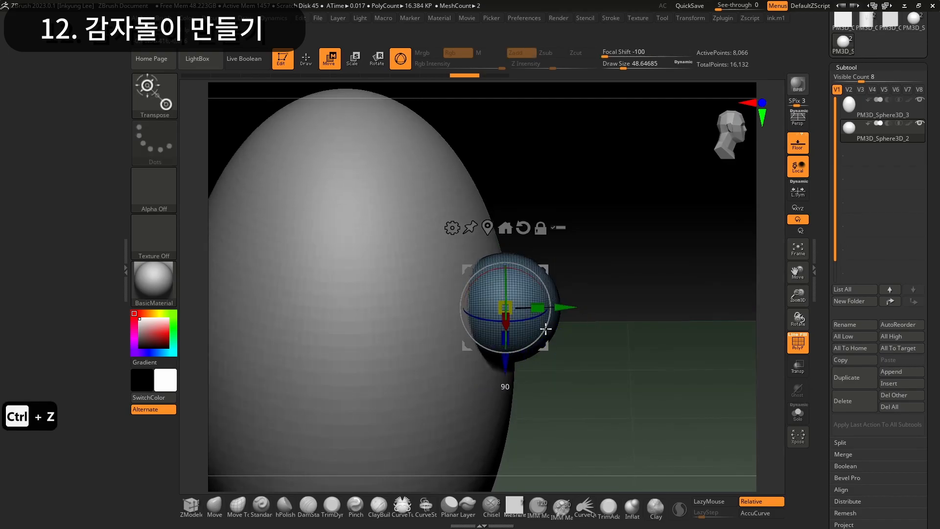
left_click_drag(596, 369, 607, 345)
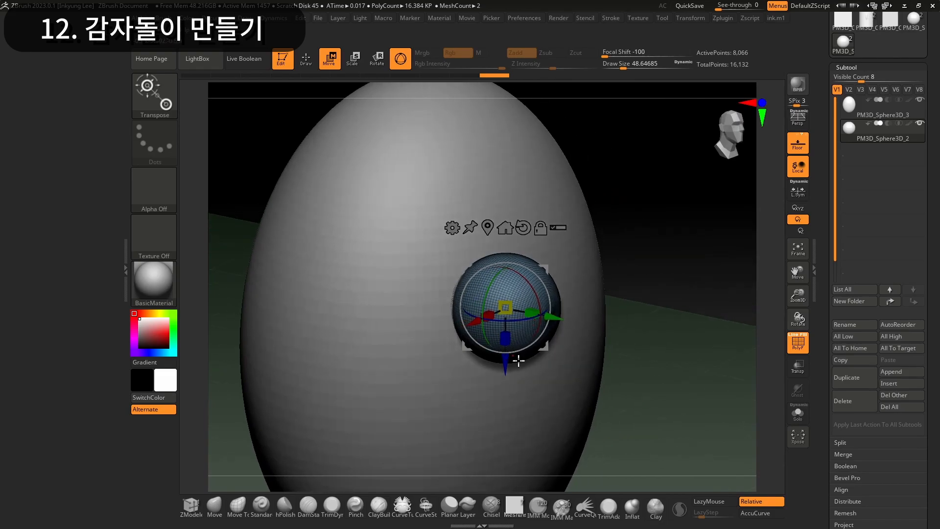
Switch to the Move brush, check the eye from the front and turn off the wireframe display
left_click(213, 509)
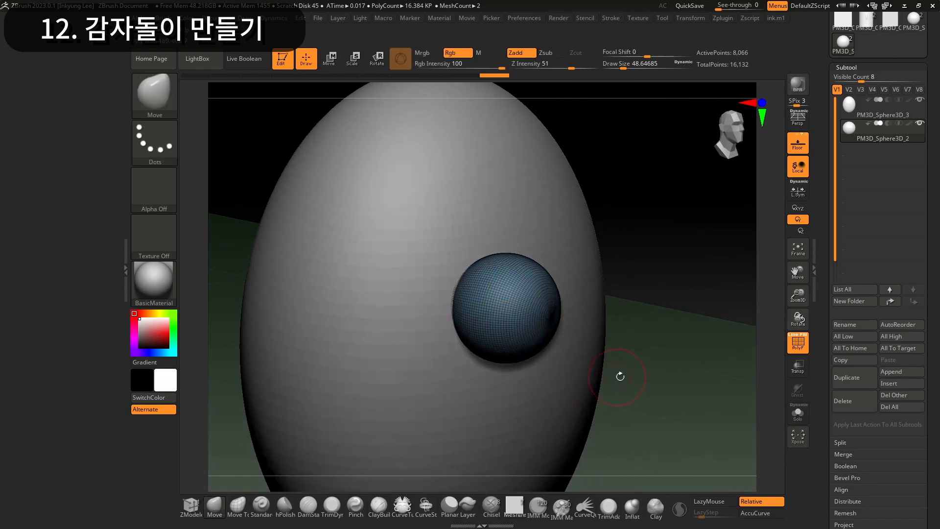
left_click_drag(686, 395, 667, 392)
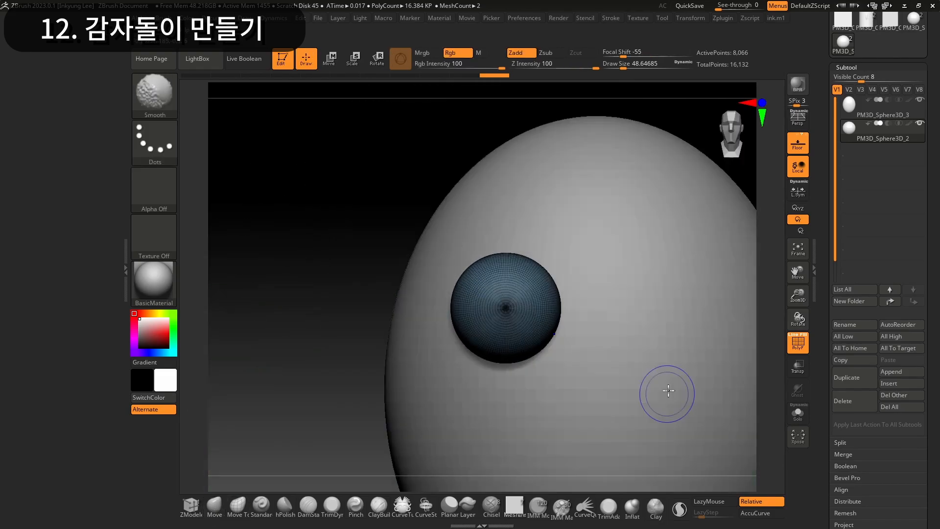
left_click(795, 354)
Duplicate the eye sphere onto the opposite side of the body with Mirror And Weld
left_click_drag(324, 317, 259, 281, "alt")
left_click_drag(796, 300, 732, 258)
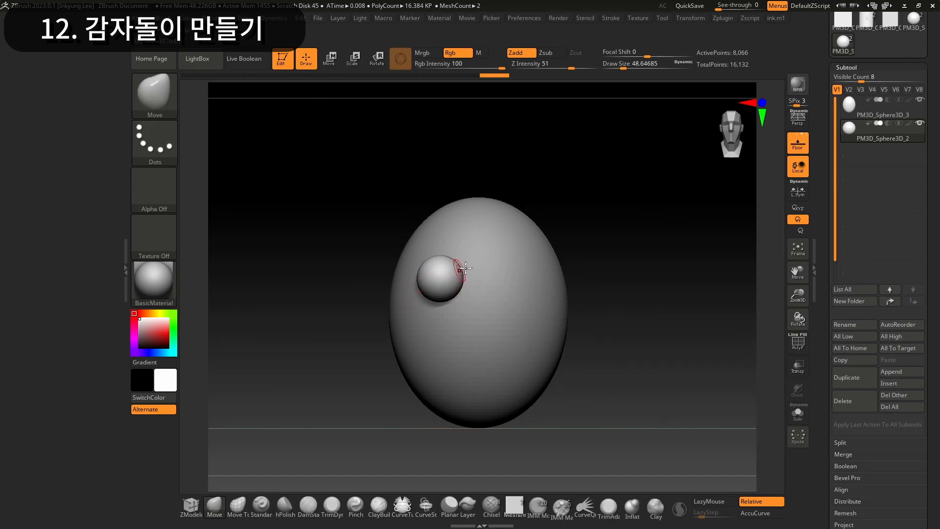
left_click_drag(797, 296, 664, 291)
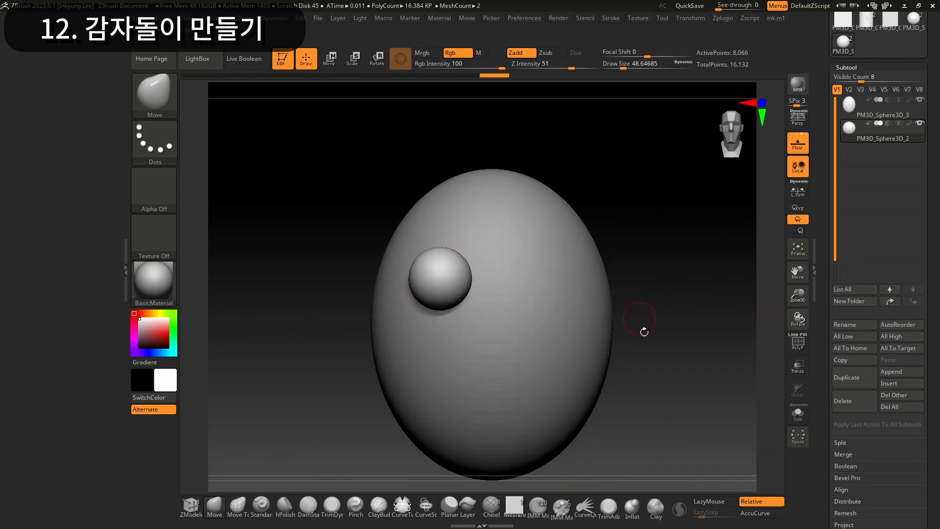
left_click_drag(646, 343, 640, 319, "alt")
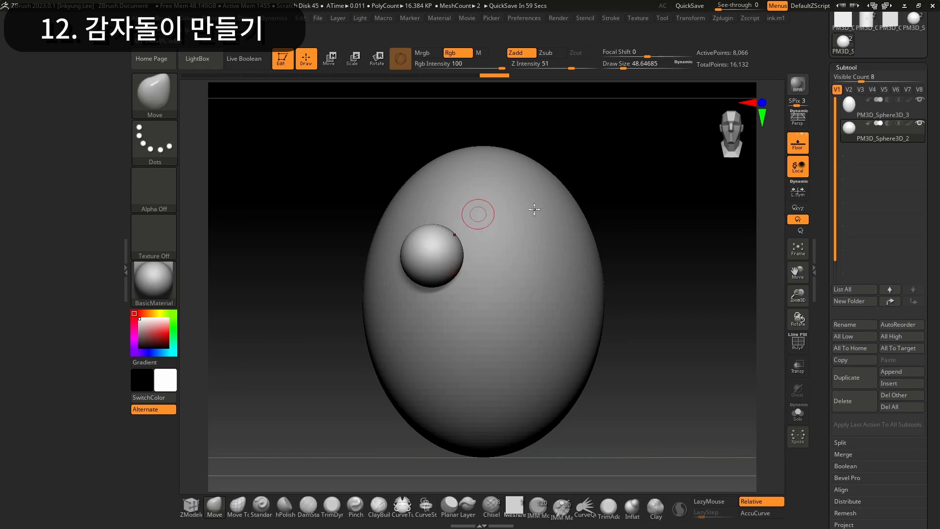
left_click_drag(654, 369, 658, 325, "alt")
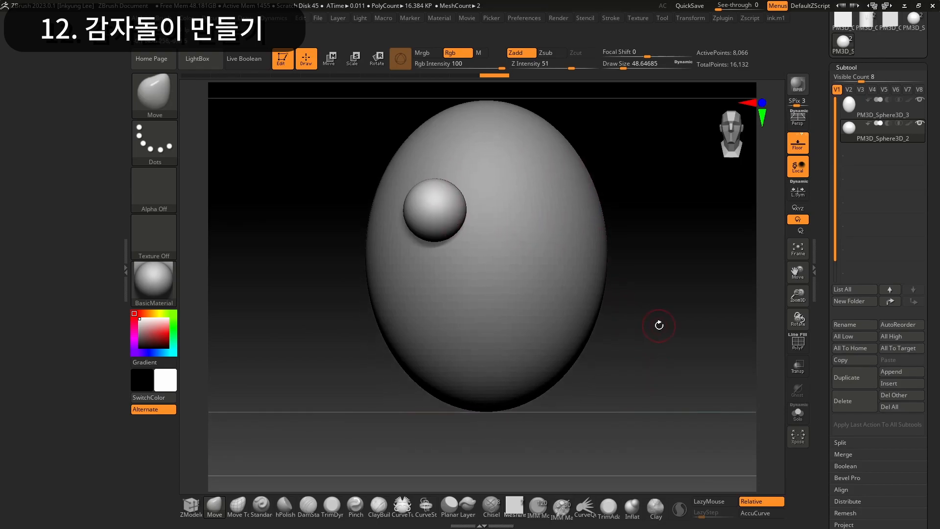
key("alt+2")
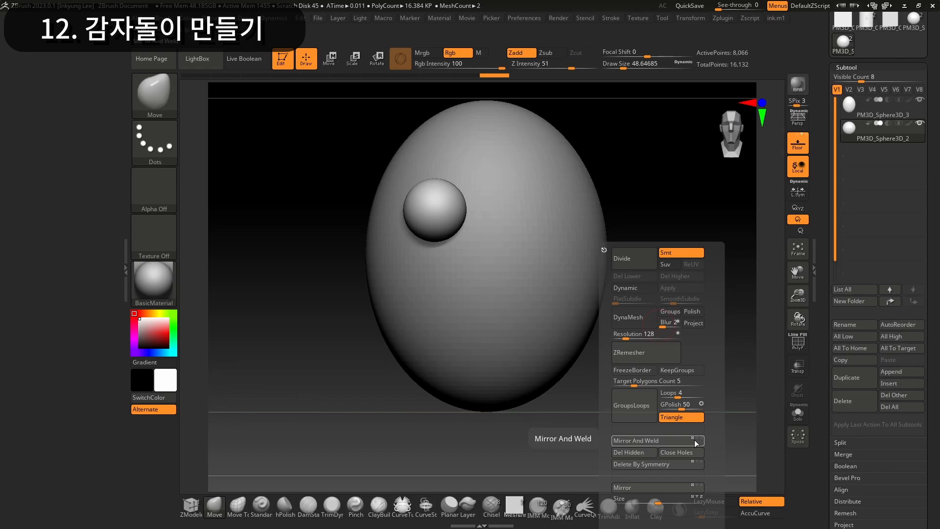
left_click(652, 440)
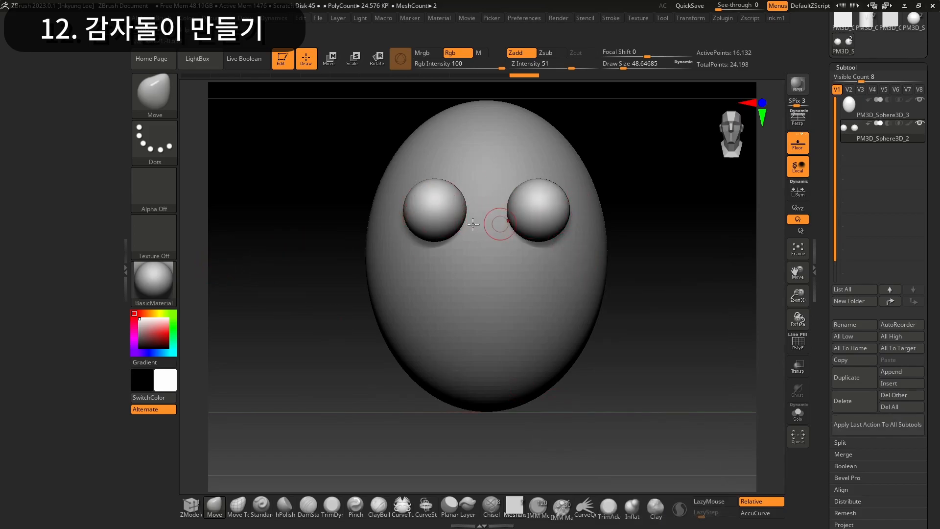
Switch the active subtool from the eyes to the body, back to the eyes, and to the body again
left_click_drag(646, 268, 678, 364)
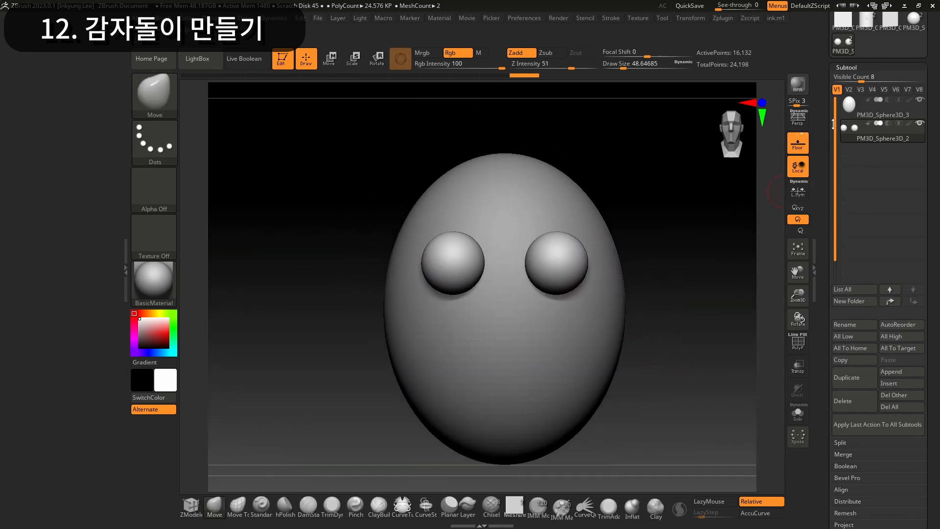
right_click_drag(503, 225, 512, 212, "alt")
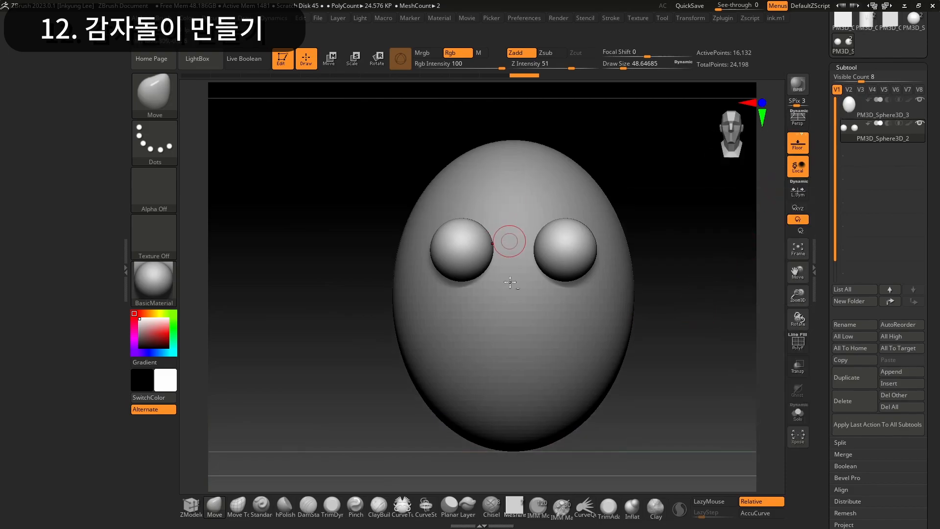
left_click(512, 342, "alt")
left_click_drag(798, 295, 791, 280)
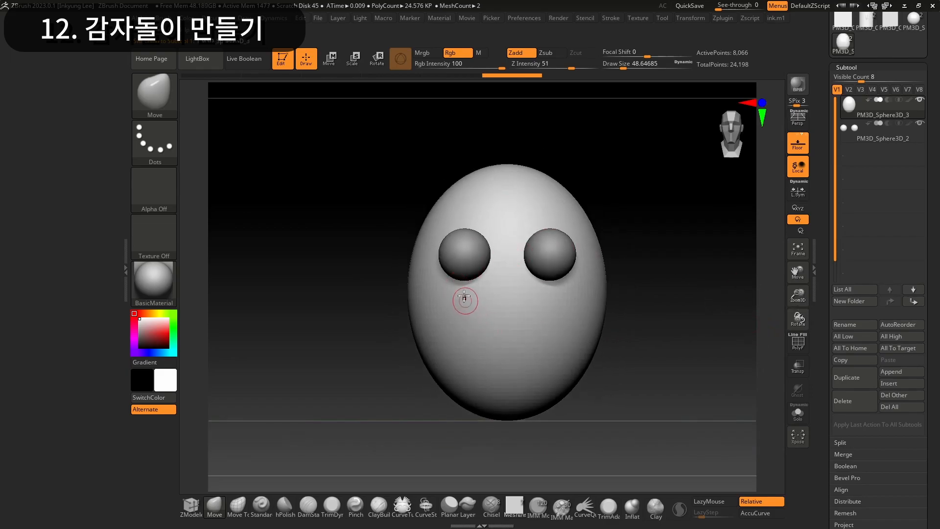
left_click(460, 248, "alt")
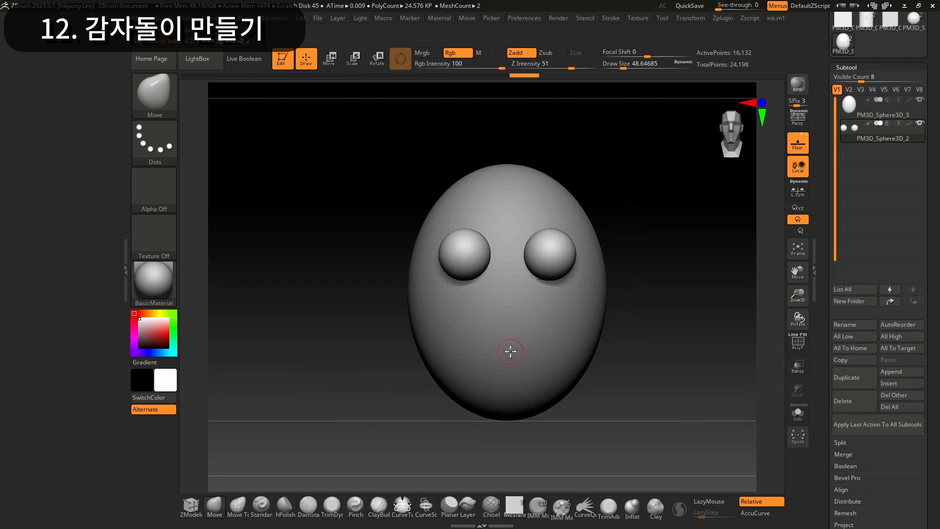
left_click(506, 225, "alt")
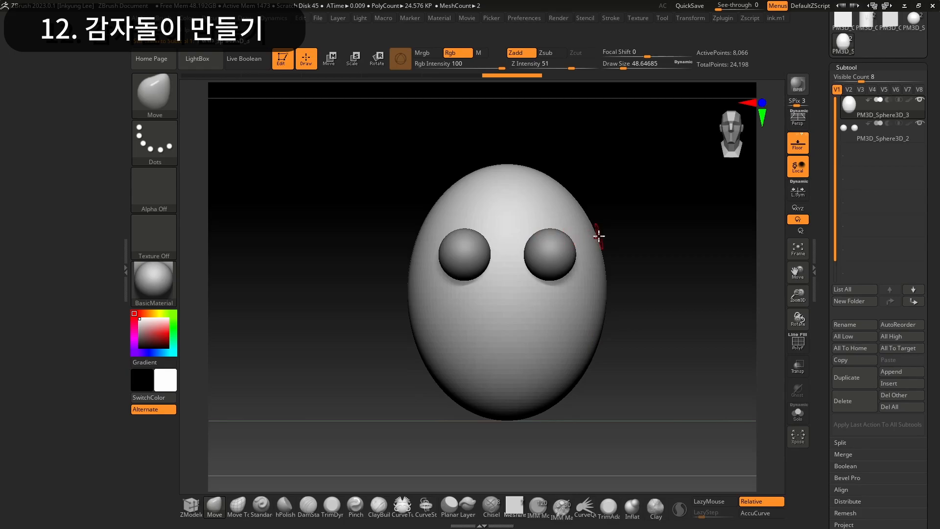
left_click_drag(641, 315, 652, 329)
Show the wireframe, remesh the body with DynaMesh at resolution 128, and turn the wireframe display off
left_click(797, 343)
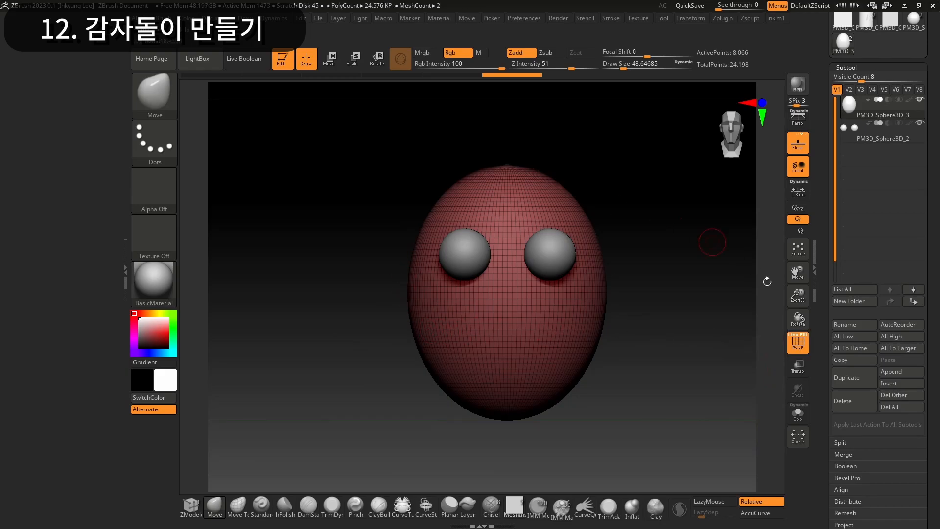
mouse_move(798, 302)
left_mouse_down()
mouse_move(798, 317)
mouse_move(797, 304)
left_mouse_up()
key("alt+2")
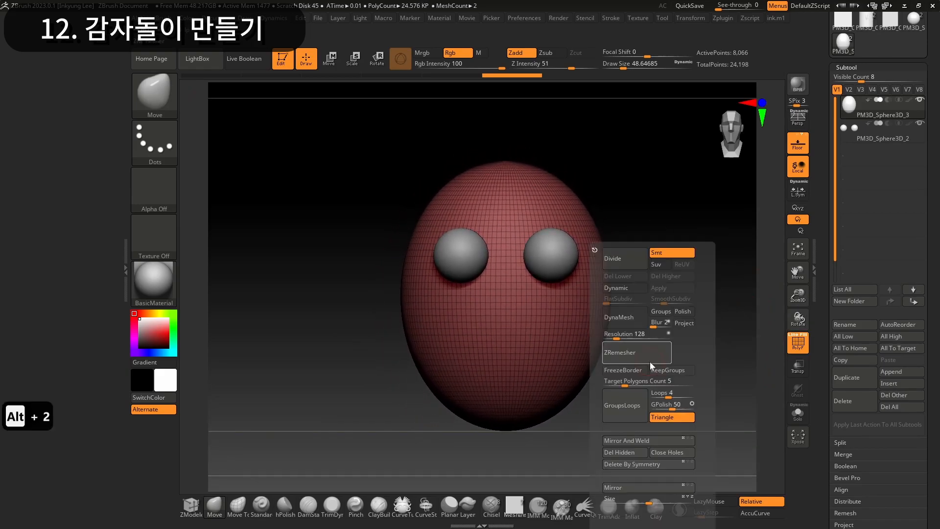
left_click(633, 323)
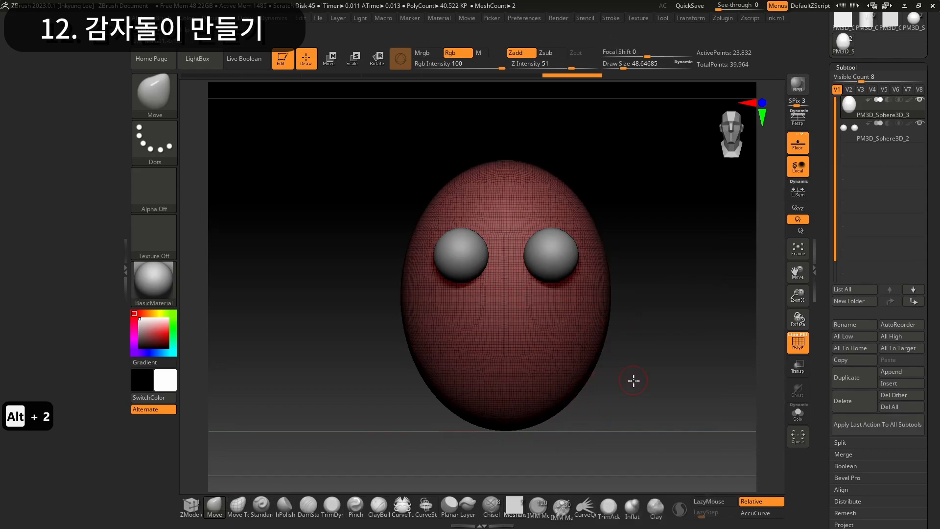
left_click_drag(633, 380, 639, 387)
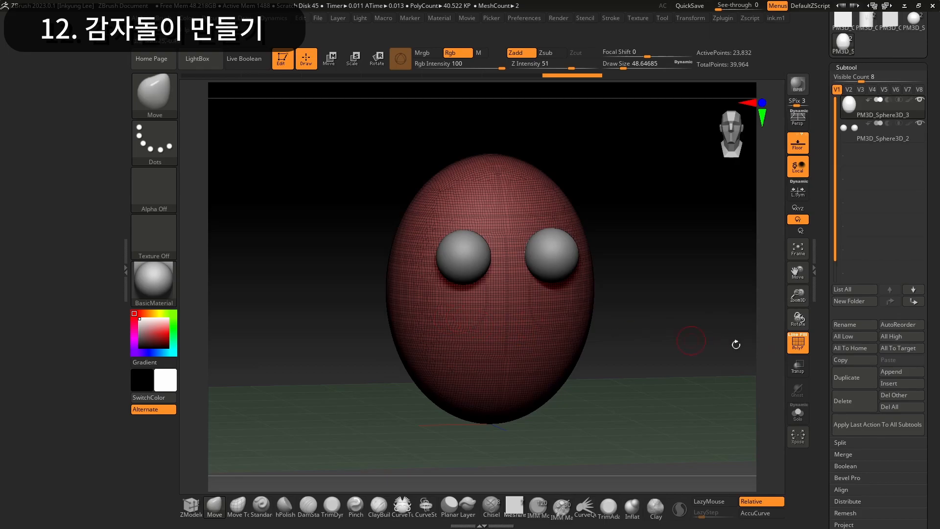
left_click(798, 342)
Raise the Move brush draw size to about 191.6 and reshape the front profile of the body around the eyes
left_click_drag(661, 357, 605, 370)
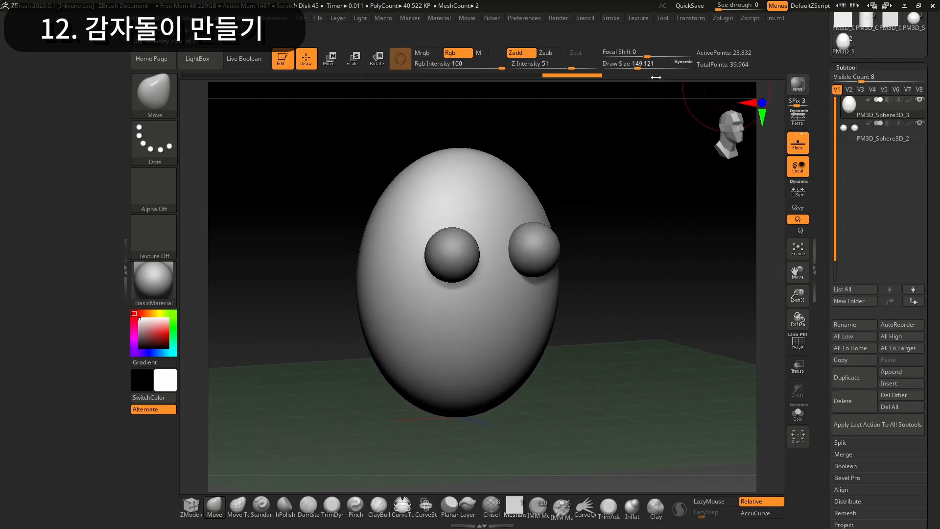
left_click_drag(633, 66, 641, 67)
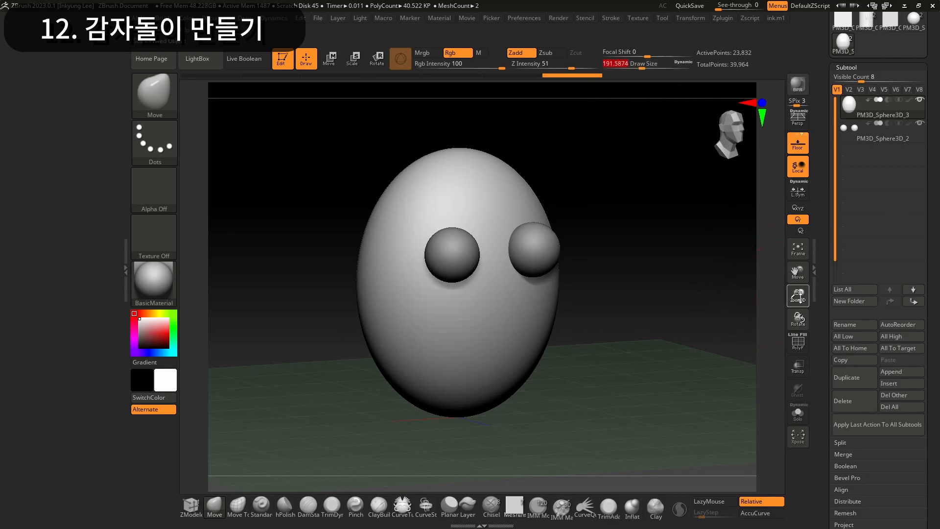
left_click_drag(798, 296, 798, 300)
left_click_drag(643, 290, 617, 294)
left_click_drag(513, 235, 507, 210)
left_click_drag(527, 334, 530, 340)
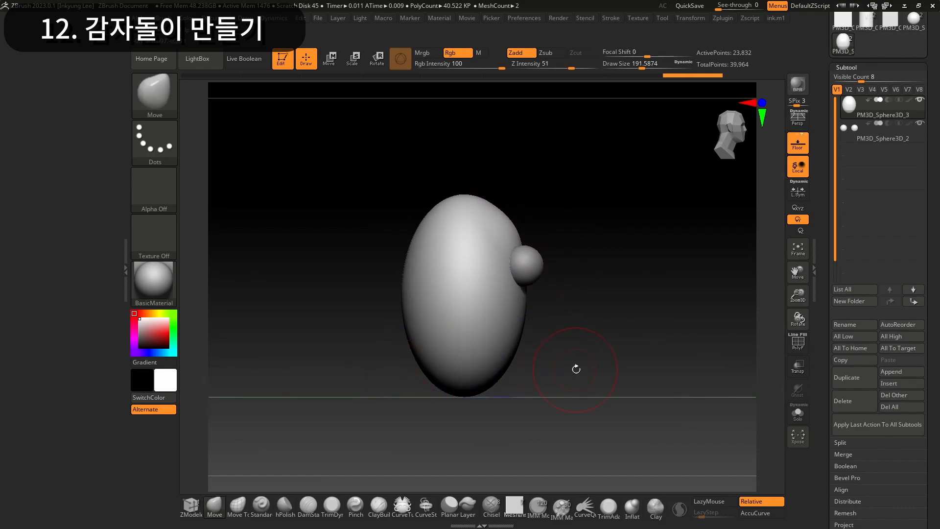
Pull out the lower back of the body with the Move brush, undo strokes and rework the bulge off-centre
left_click_drag(576, 369, 581, 369)
left_click_drag(413, 356, 393, 349)
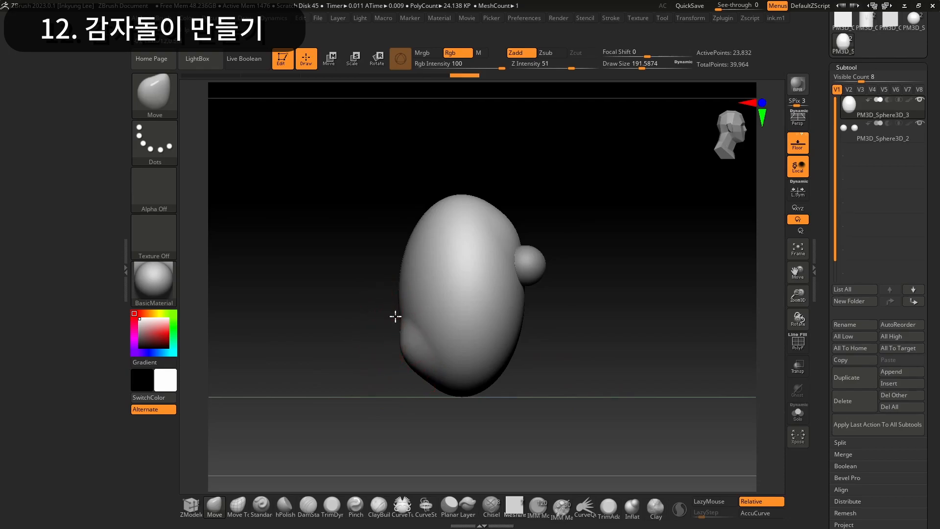
left_click_drag(533, 350, 434, 339)
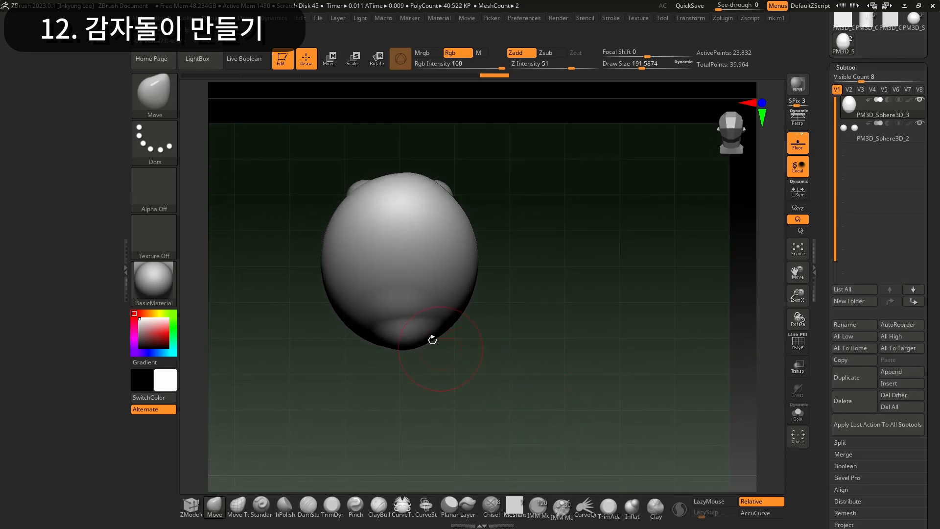
key("ctrl+z")
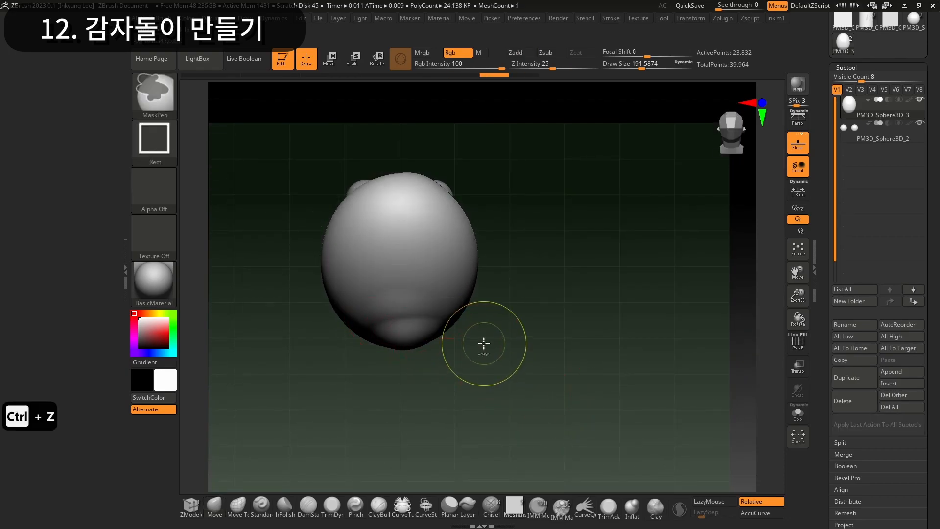
key("ctrl+z")
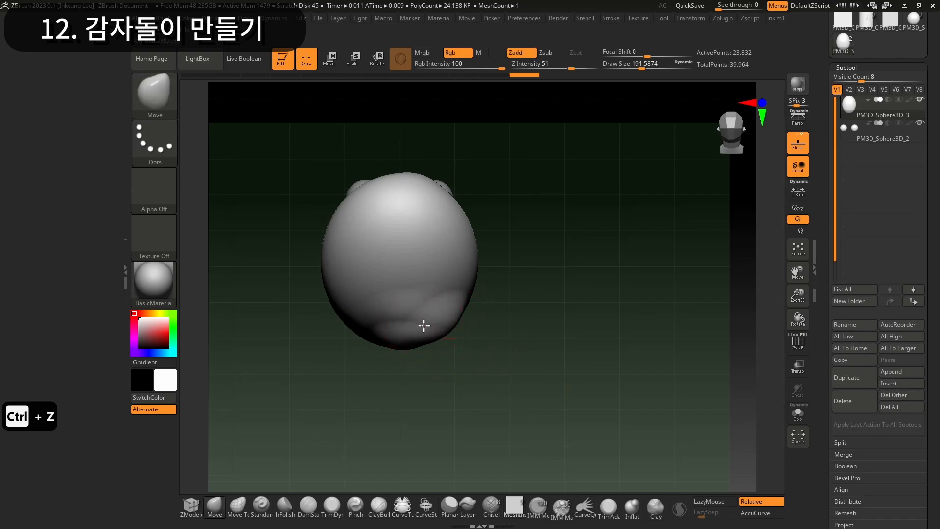
mouse_move(426, 336)
left_mouse_down()
mouse_move(446, 318)
mouse_move(440, 332)
left_mouse_up()
Even out the body across both sides with Mirror And Weld and turn on X symmetry
mouse_move(445, 337)
right_mouse_down()
mouse_move(434, 313)
mouse_move(369, 307)
mouse_move(544, 350)
mouse_move(615, 350)
right_mouse_up()
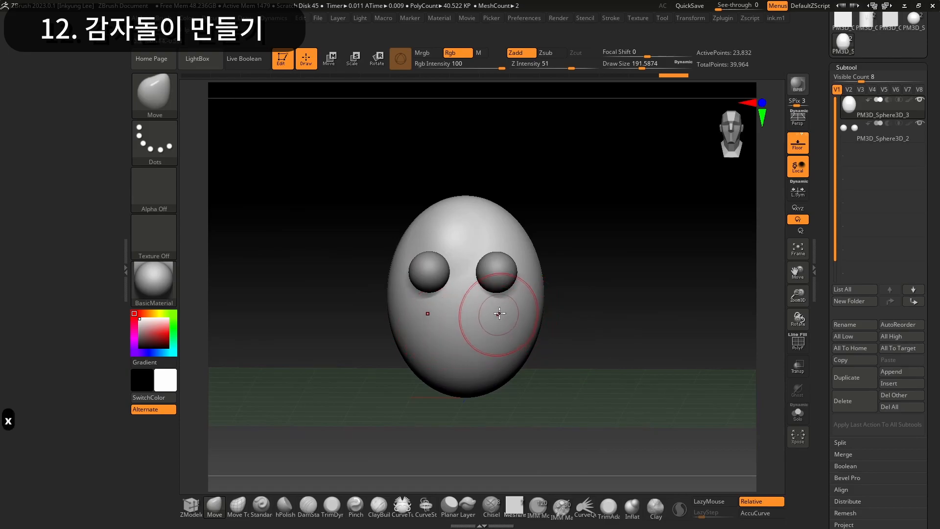
right_click_drag(589, 372, 640, 354, "alt")
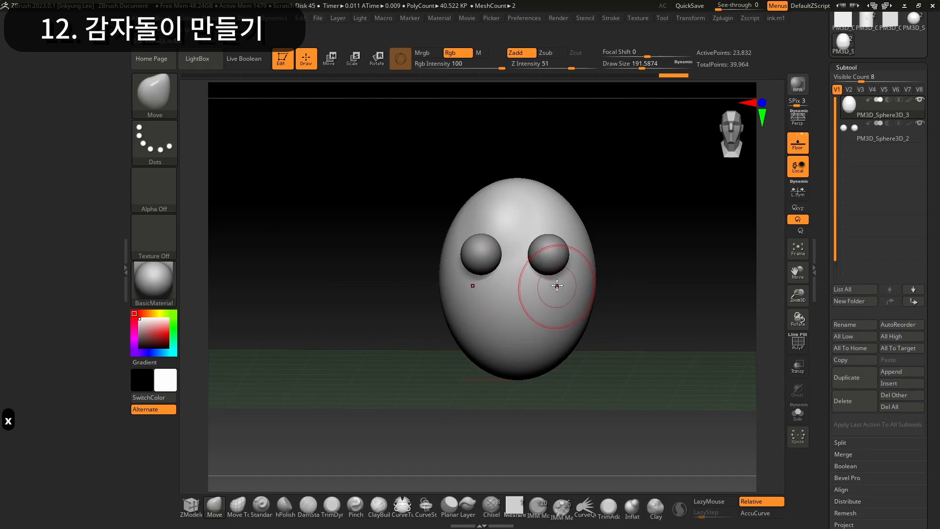
key("x")
left_click_drag(604, 301, 648, 301)
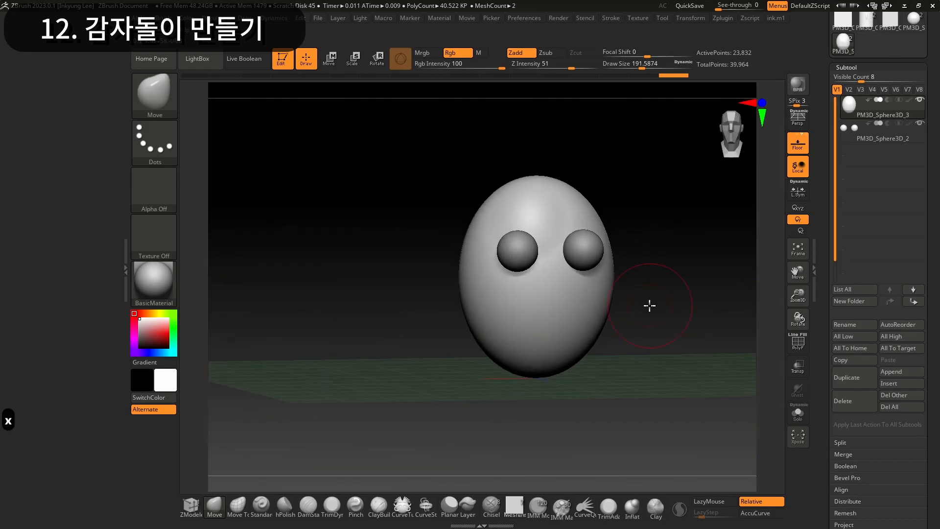
key("alt+2")
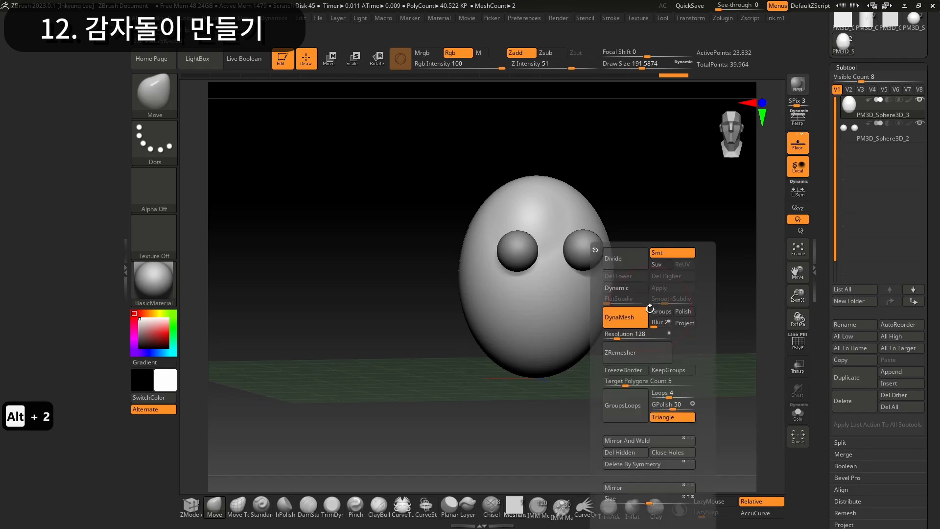
left_click(612, 442)
mouse_move(470, 393)
left_mouse_down()
mouse_move(582, 405)
mouse_move(551, 390)
mouse_move(483, 391)
left_mouse_up()
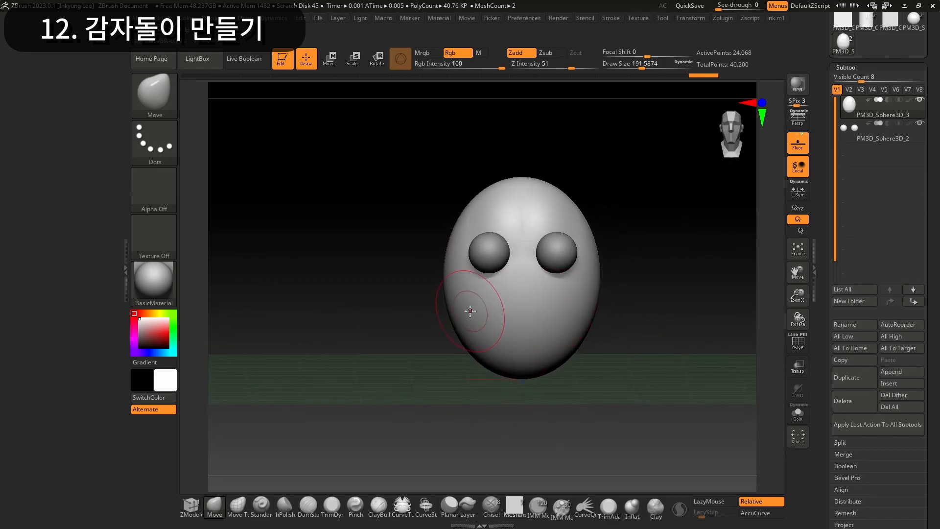
key("x")
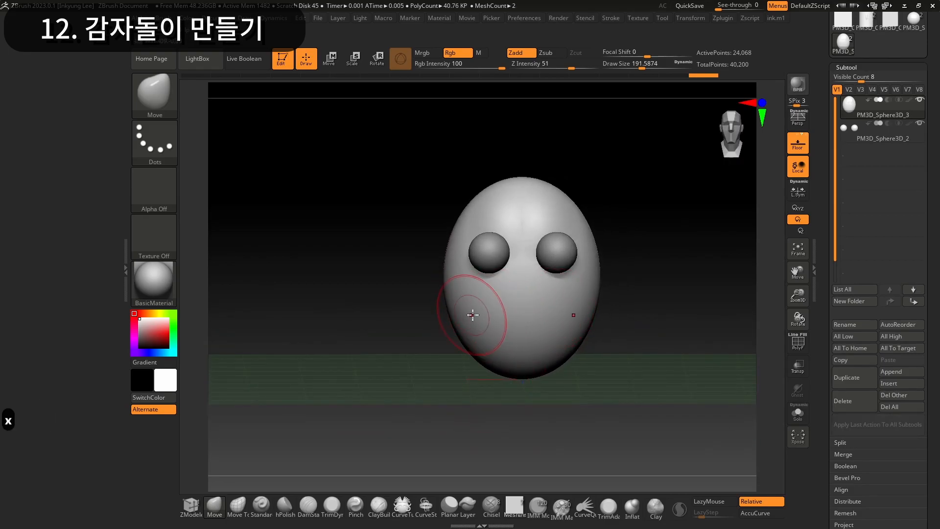
Push the lower back outward symmetrically, undo the last stroke, and smooth the crease along its centre
right_click_drag(489, 317, 503, 332)
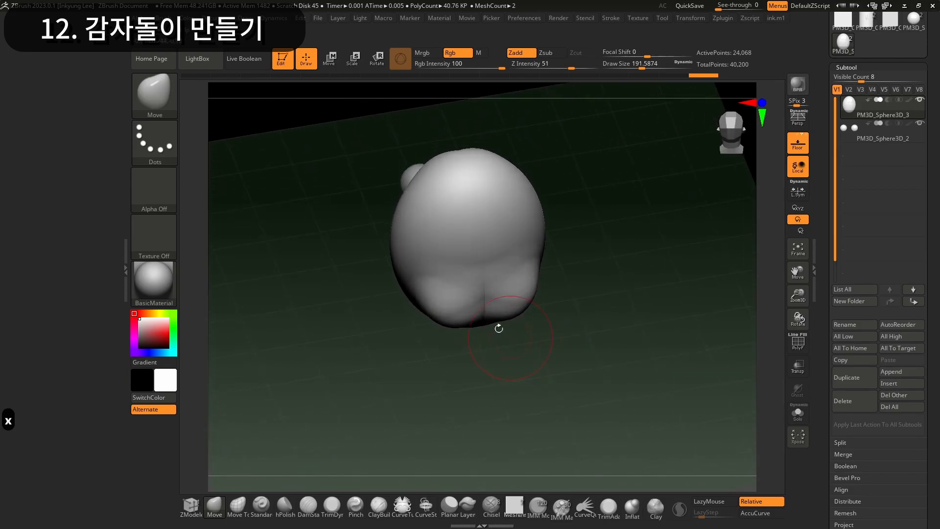
left_click_drag(487, 315, 492, 330)
right_click_drag(509, 338, 499, 310)
key("ctrl+z")
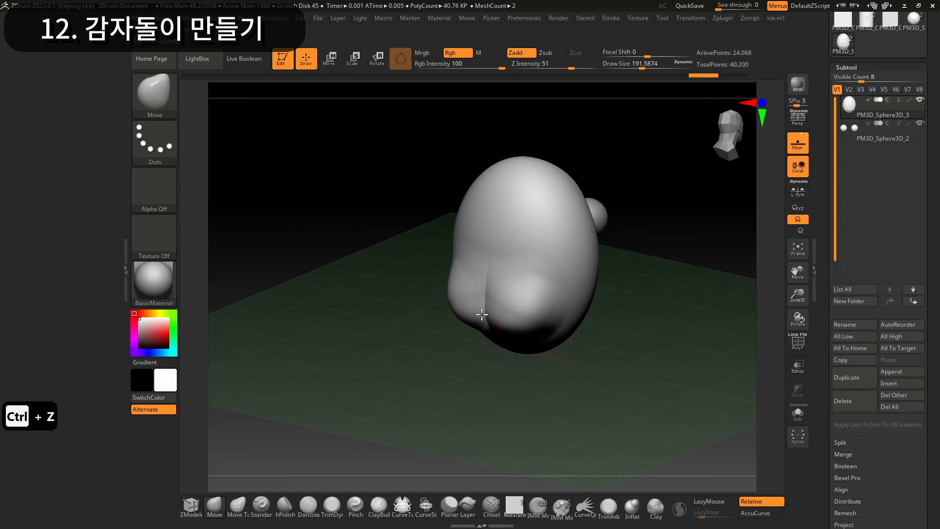
right_click_drag(432, 330, 454, 318)
right_click_drag(425, 355, 475, 357)
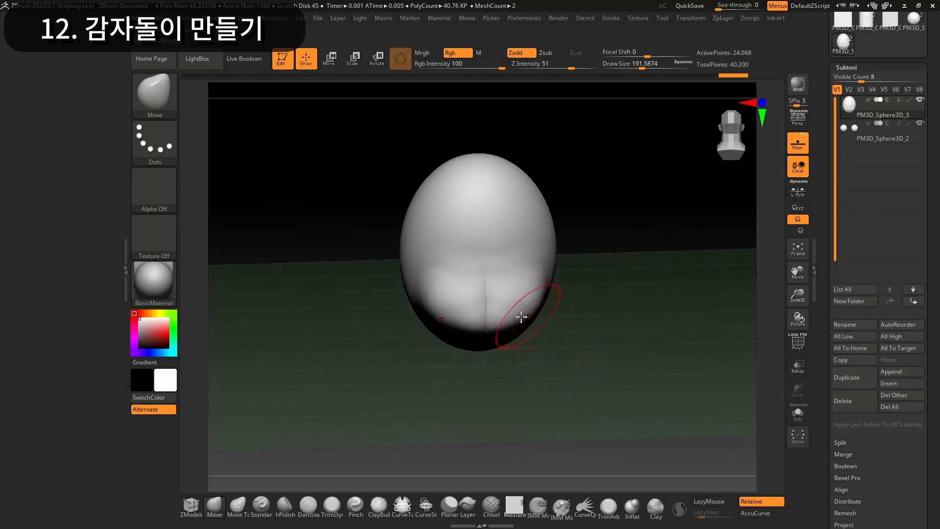
key("shift")
Rework the lower back from the side, undoing two strokes, and smooth it into a heavier, rounded bottom
mouse_move(488, 330)
right_mouse_down()
mouse_move(563, 325)
mouse_move(514, 231)
mouse_move(629, 219)
mouse_move(625, 252)
right_mouse_up()
right_click_drag(536, 222, 480, 382)
mouse_move(685, 375)
right_mouse_down()
mouse_move(677, 290)
mouse_move(626, 285)
mouse_move(607, 313)
right_mouse_up()
mouse_move(507, 310)
left_mouse_down()
mouse_move(497, 295)
mouse_move(509, 309)
left_mouse_up()
mouse_move(511, 319)
right_mouse_down()
mouse_move(547, 300)
mouse_move(545, 307)
right_mouse_up()
key("ctrl+z")
key("ctrl+z")
left_click_drag(522, 302, 512, 294)
left_click_drag(509, 292, 505, 284, "shift")
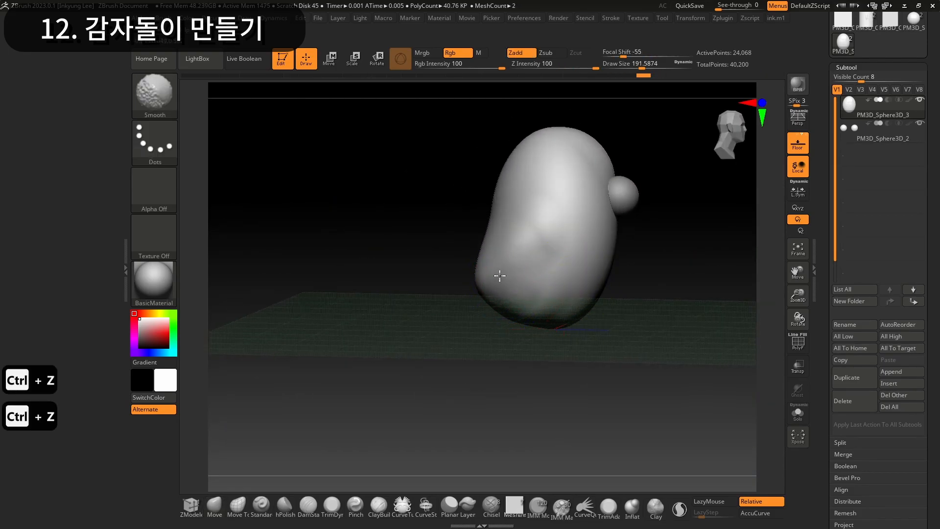
Pull the lower front of the body outward into a belly and smooth the surface around it
right_click_drag(550, 303, 665, 298)
mouse_move(550, 235)
right_mouse_down()
mouse_move(579, 241)
mouse_move(518, 276)
mouse_move(627, 272)
mouse_move(615, 216)
right_mouse_up()
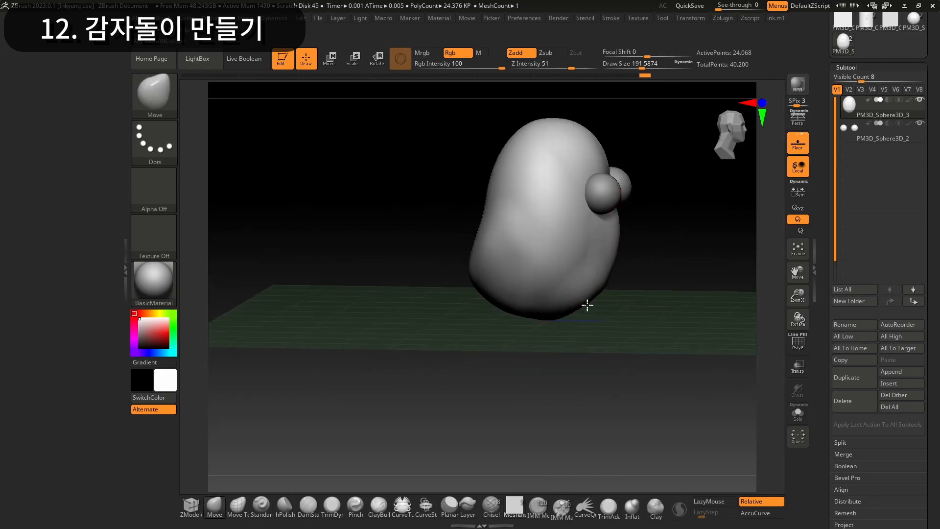
right_click_drag(583, 300, 572, 283)
left_click_drag(582, 292, 608, 317)
left_click_drag(555, 274, 564, 266, "shift")
right_click_drag(607, 314, 646, 263)
left_click_drag(538, 272, 542, 286, "shift")
mouse_move(543, 287)
right_mouse_down()
mouse_move(671, 346)
mouse_move(540, 291)
right_mouse_up()
Check the body from several angles, reduce the draw size to 112 and set the MaskPen stroke to FreeHand
mouse_move(658, 324)
right_mouse_down()
mouse_move(625, 321)
mouse_move(652, 325)
mouse_move(642, 313)
mouse_move(621, 323)
mouse_move(596, 306)
mouse_move(790, 306)
right_mouse_up()
left_click_drag(797, 296, 797, 323)
right_click_drag(683, 349, 671, 357)
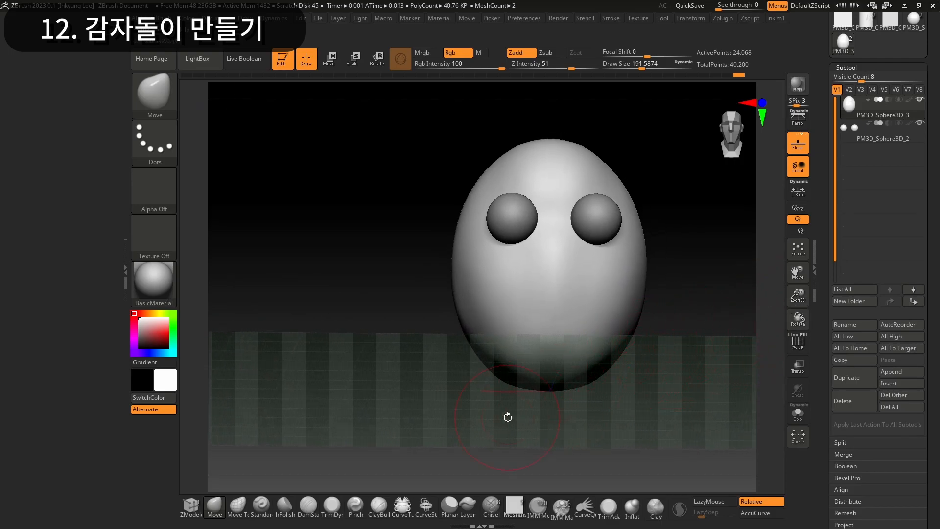
right_click_drag(640, 378, 691, 168)
left_click_drag(640, 66, 632, 66)
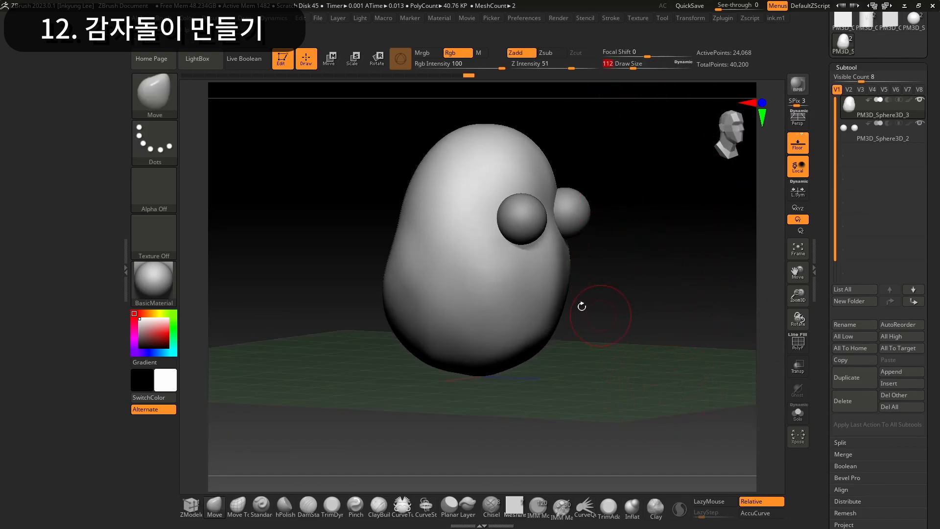
key("ctrl")
left_click(151, 151)
key("ctrl")
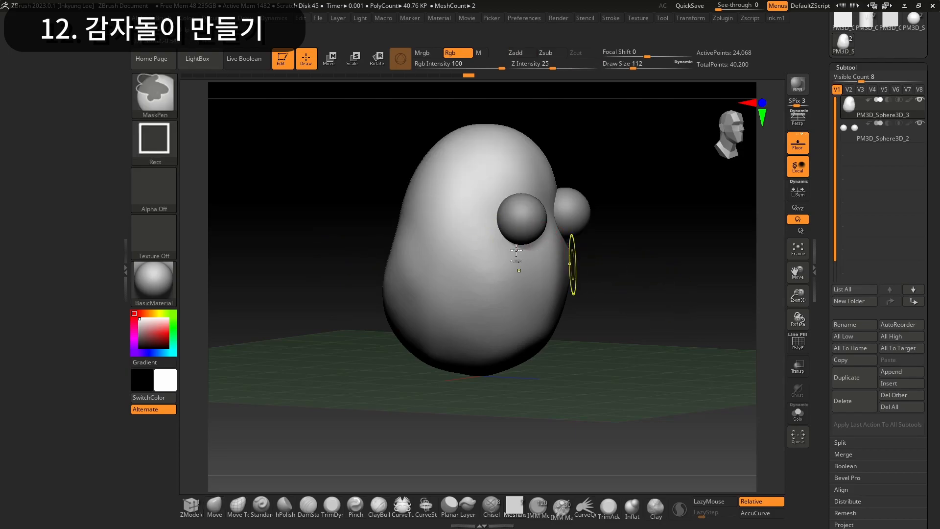
left_click(169, 155)
left_click(308, 149)
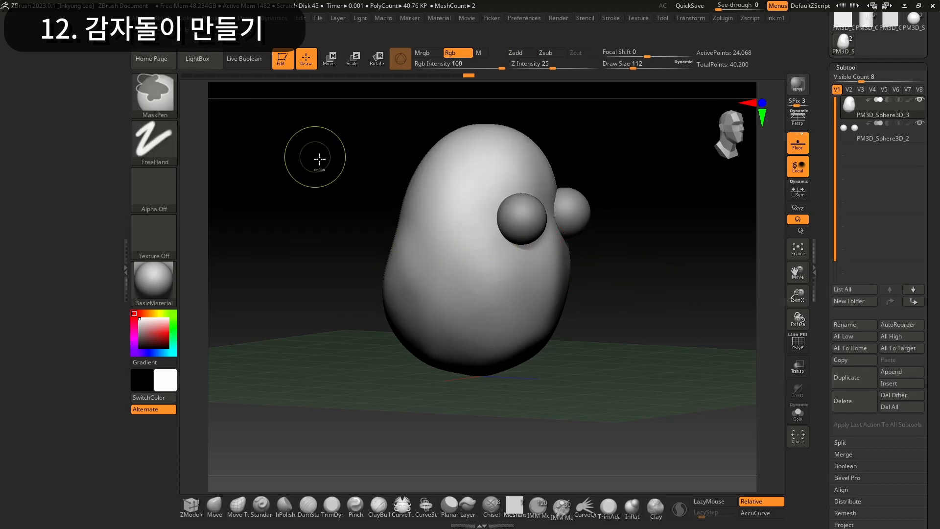
Set the draw size to about 77, mask a round arm spot on the body's side and invert the mask
left_click_drag(635, 68, 628, 68)
left_click_drag(631, 105, 644, 263)
left_click(474, 284, "ctrl")
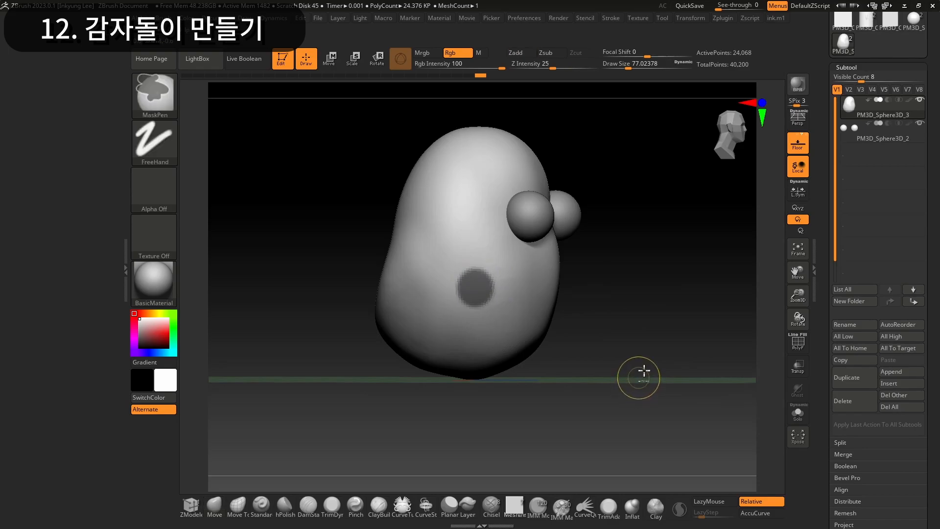
left_click(607, 288, "ctrl")
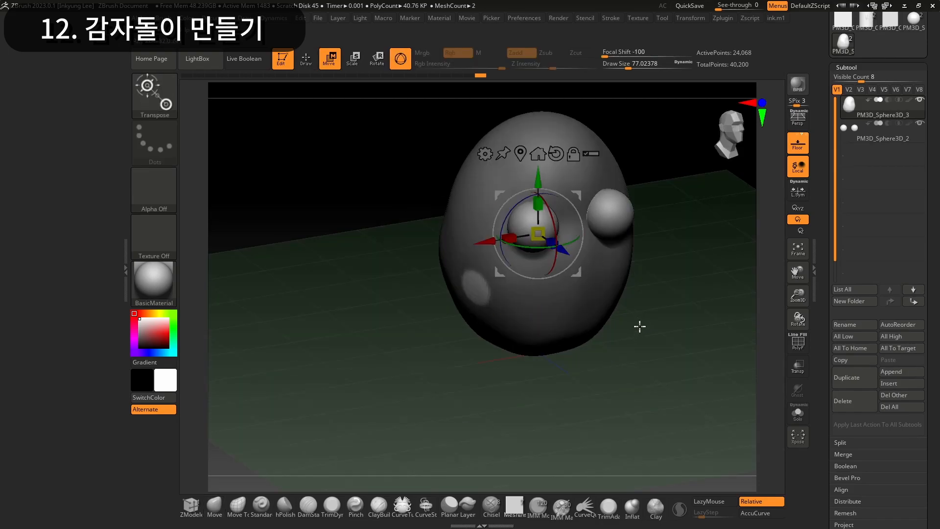
Try to pull an arm out of each side of the body along X with the Move gizmo, and undo it
left_click_drag(643, 331, 649, 333)
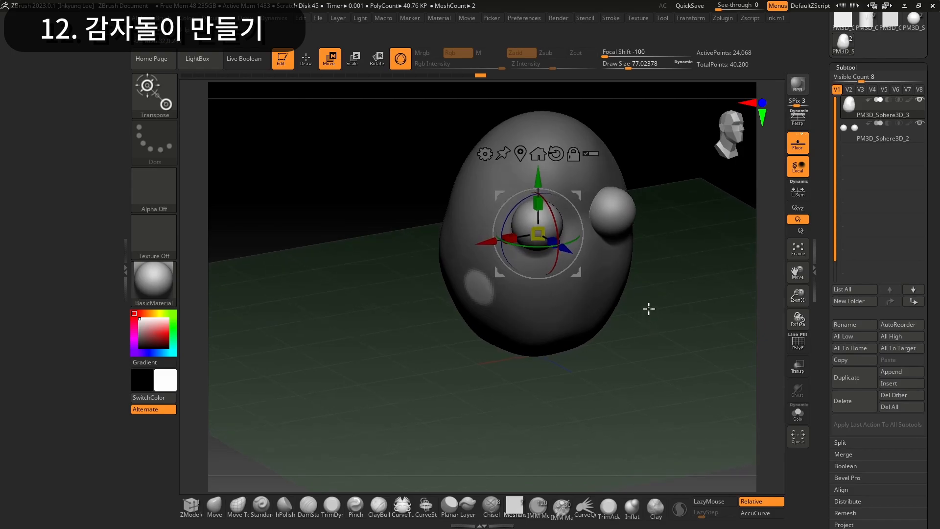
mouse_move(657, 359)
left_mouse_down()
mouse_move(661, 381)
mouse_move(660, 366)
left_mouse_up()
key("ctrl+z")
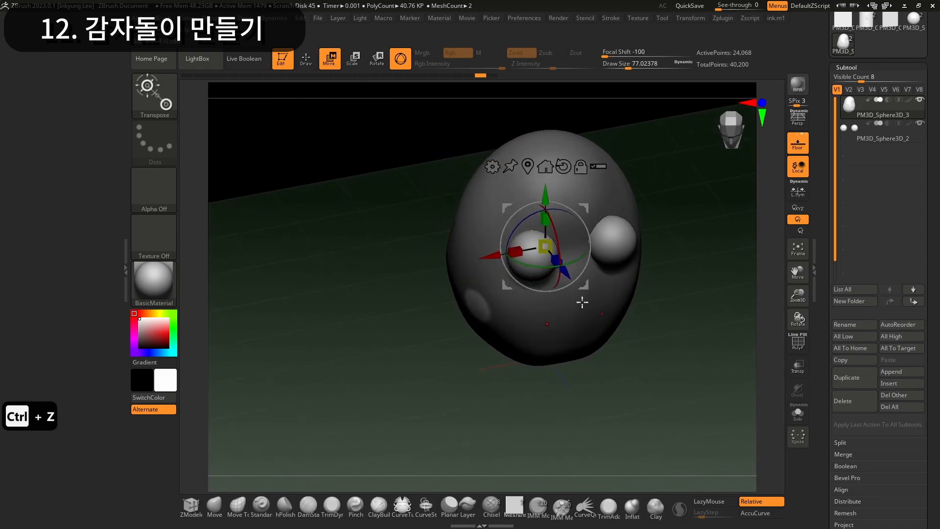
left_click_drag(516, 251, 471, 270)
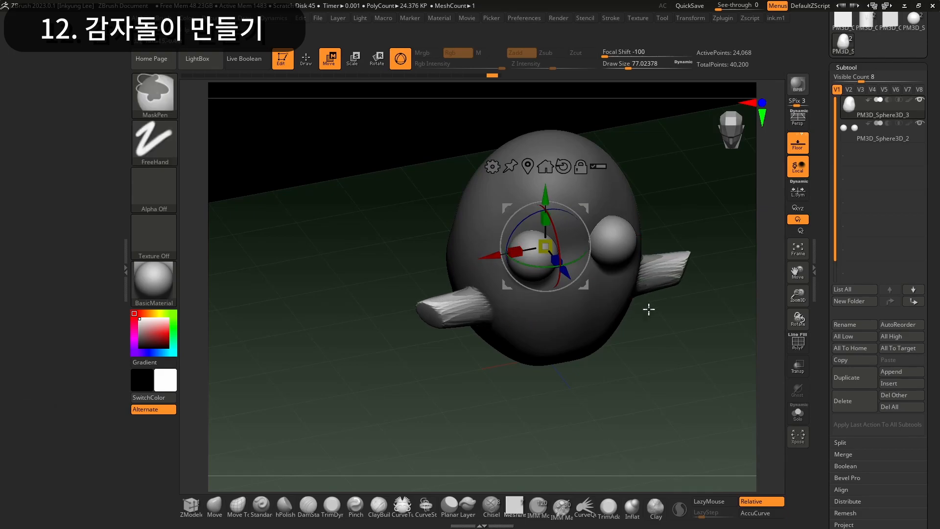
key("ctrl+z")
Mask the arm spot on one side and pull a single arm out of the opposite side along X
mouse_move(644, 315)
left_mouse_down()
mouse_move(662, 322)
mouse_move(653, 322)
left_mouse_up()
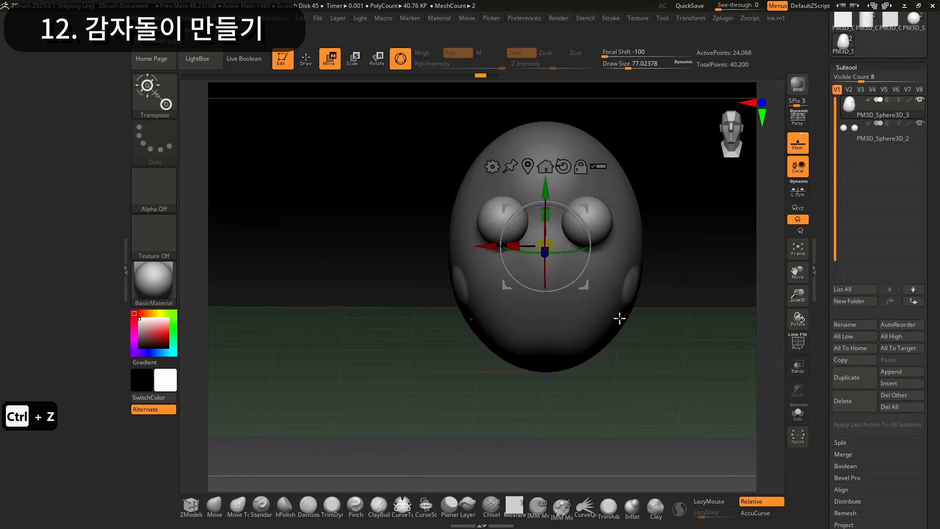
mouse_move(644, 331)
left_mouse_down("ctrl")
mouse_move(662, 275)
mouse_move(609, 245)
left_mouse_up("ctrl")
left_click_drag(636, 368, 653, 380)
left_click_drag(494, 256, 451, 274)
Adjust the pulled-out arm's length and height with the Move gizmo along X and Y
left_click_drag(659, 340, 627, 282, "shift")
left_click_drag(669, 370, 648, 295)
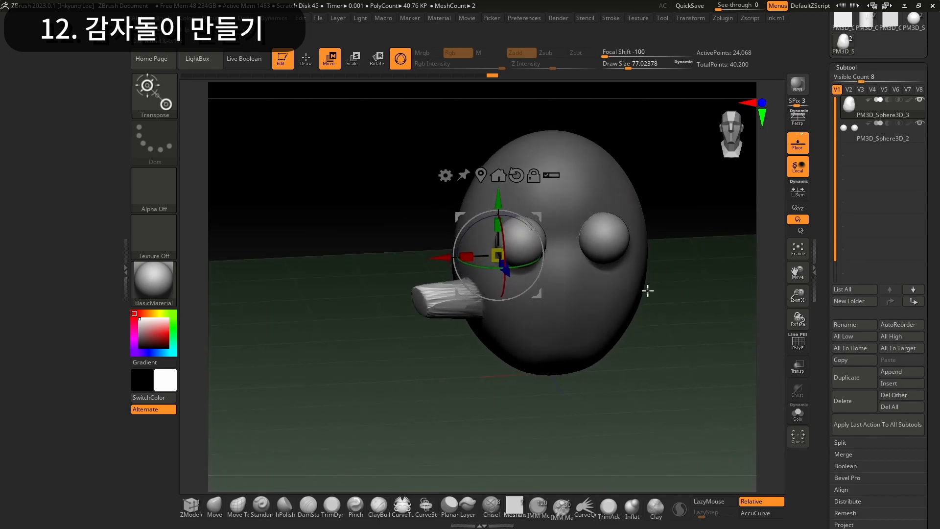
left_click_drag(641, 365, 677, 409)
left_click_drag(563, 268, 579, 268)
left_click_drag(669, 329, 633, 275)
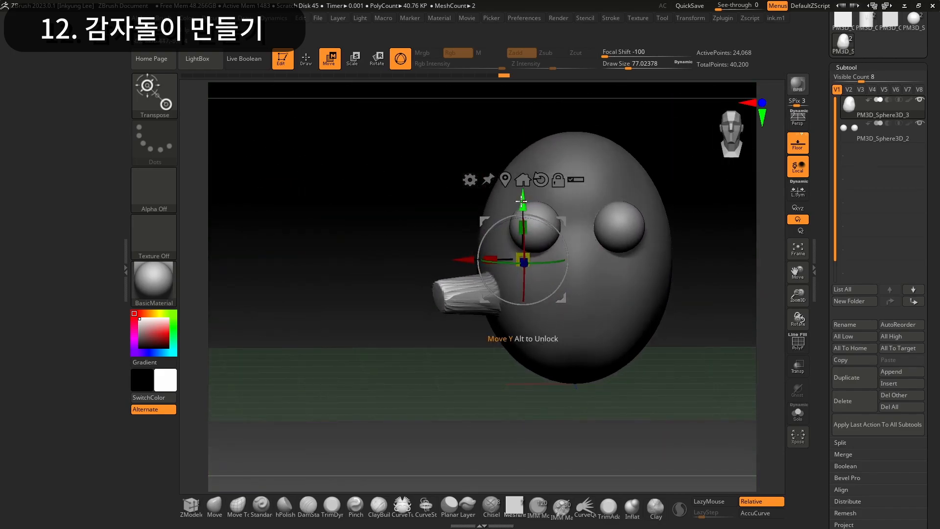
left_click_drag(605, 328, 622, 406)
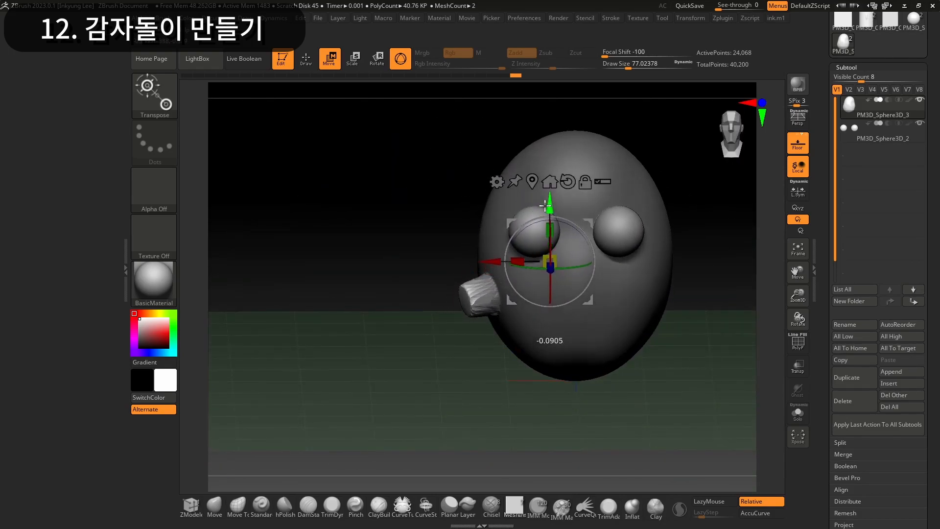
left_click_drag(502, 262, 481, 266)
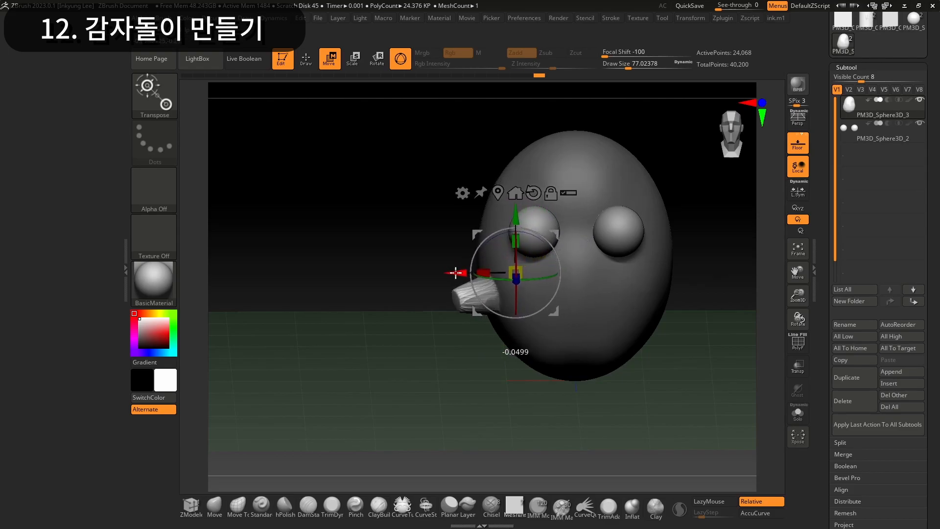
Fine-tune the arm stub with small gizmo moves along X and Y in a close-up view
mouse_move(614, 388)
left_mouse_down()
mouse_move(609, 395)
mouse_move(617, 388)
left_mouse_up()
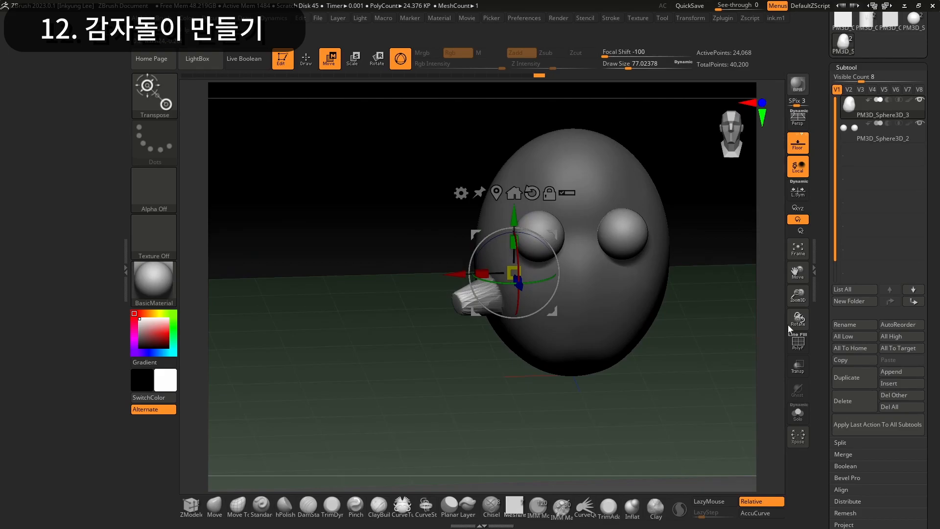
left_click_drag(797, 297, 797, 278)
mouse_move(465, 341)
left_mouse_down()
mouse_move(469, 365)
mouse_move(501, 380)
mouse_move(471, 352)
mouse_move(451, 354)
mouse_move(466, 336)
left_mouse_up()
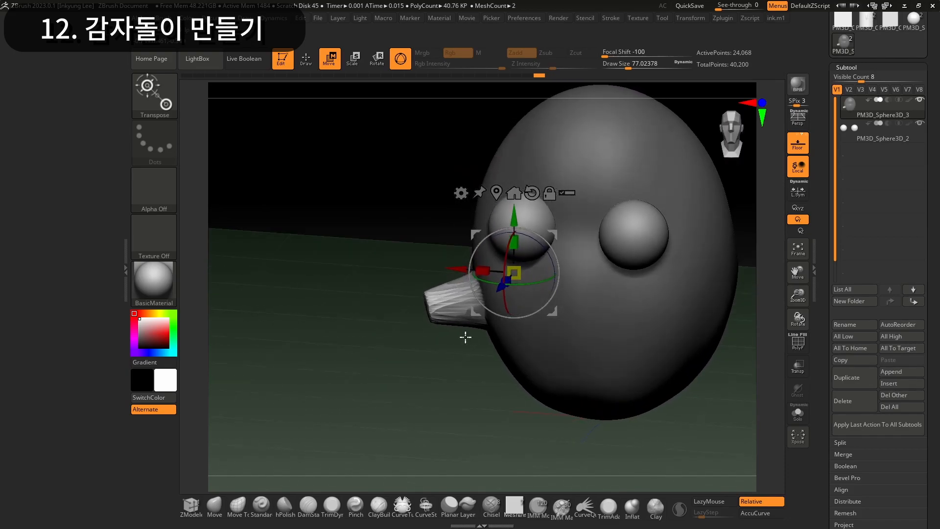
left_click_drag(456, 267, 465, 268)
left_click_drag(522, 215, 523, 220)
mouse_move(523, 434)
left_mouse_down()
mouse_move(528, 424)
mouse_move(569, 422)
mouse_move(621, 382)
left_mouse_up()
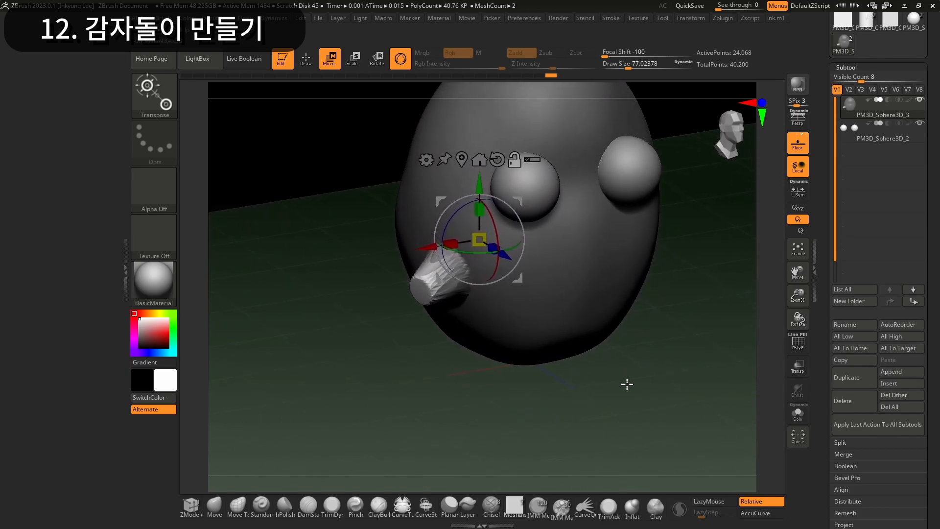
Clear the mask, display the PolyFrame wireframe and remesh the body with DynaMesh
mouse_move(658, 354)
left_mouse_down("ctrl")
mouse_move(661, 380)
mouse_move(644, 369)
mouse_move(648, 390)
left_mouse_up("ctrl")
left_click(800, 350)
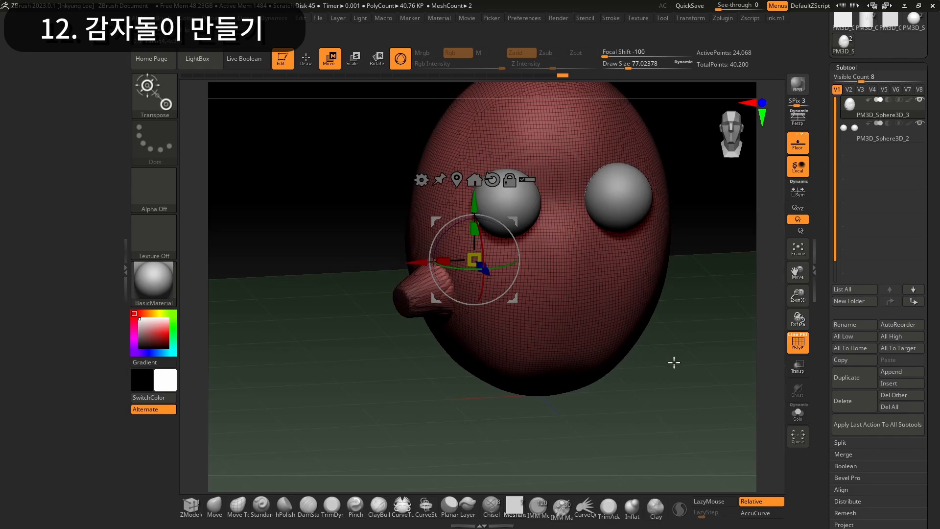
key("ctrl")
mouse_move(692, 375)
left_mouse_down("ctrl")
mouse_move(714, 378)
mouse_move(720, 398)
mouse_move(680, 396)
mouse_move(650, 357)
mouse_move(615, 364)
left_mouse_up("ctrl")
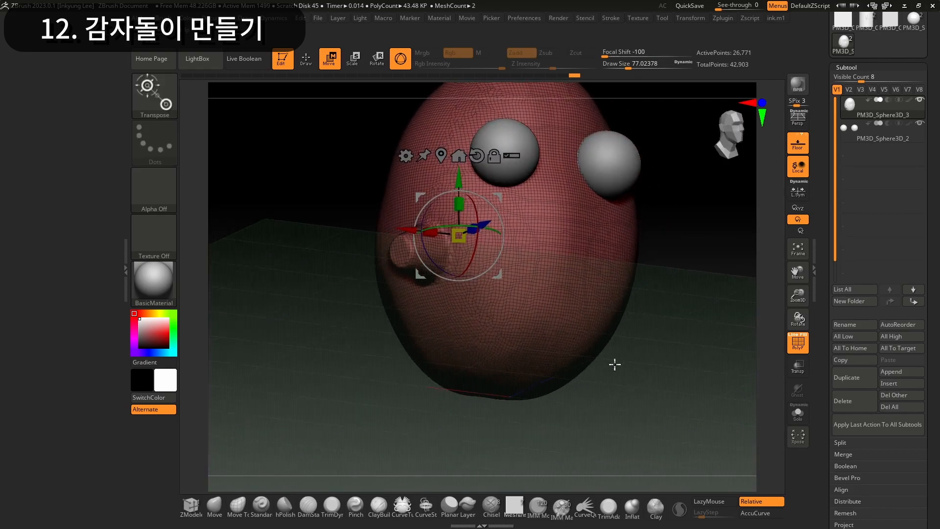
Mask a round leg spot on one side of the body's underside and hide the floor grid
left_click(214, 506)
mouse_move(573, 411)
left_mouse_down()
mouse_move(604, 434)
mouse_move(600, 409)
mouse_move(607, 428)
mouse_move(587, 308)
mouse_move(558, 302)
left_mouse_up()
mouse_move(470, 275)
left_mouse_down("ctrl")
mouse_move(436, 266)
mouse_move(463, 276)
left_mouse_up("ctrl")
mouse_move(651, 339)
left_mouse_down()
mouse_move(634, 360)
mouse_move(648, 355)
mouse_move(588, 320)
left_mouse_up()
left_click_drag(463, 272, 427, 271, "ctrl")
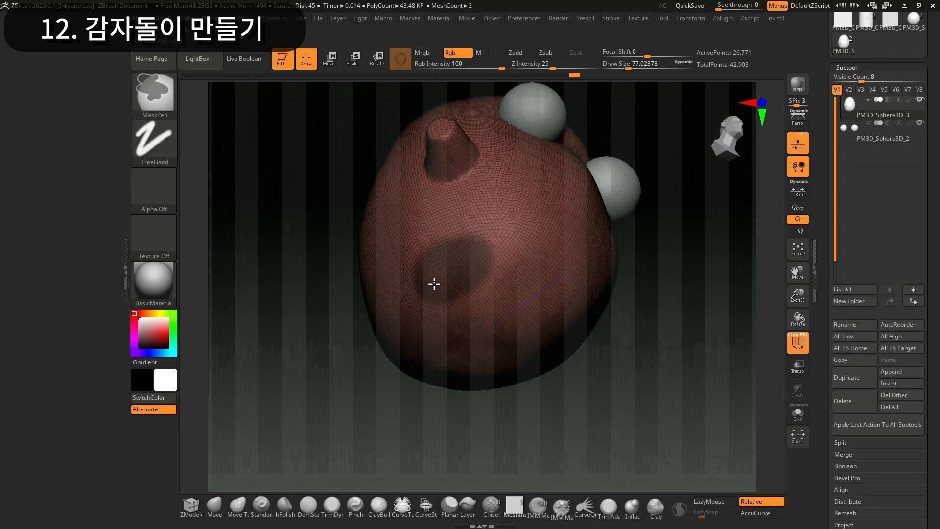
mouse_move(598, 325)
left_mouse_down()
mouse_move(631, 430)
mouse_move(590, 388)
mouse_move(608, 390)
mouse_move(629, 430)
left_mouse_up()
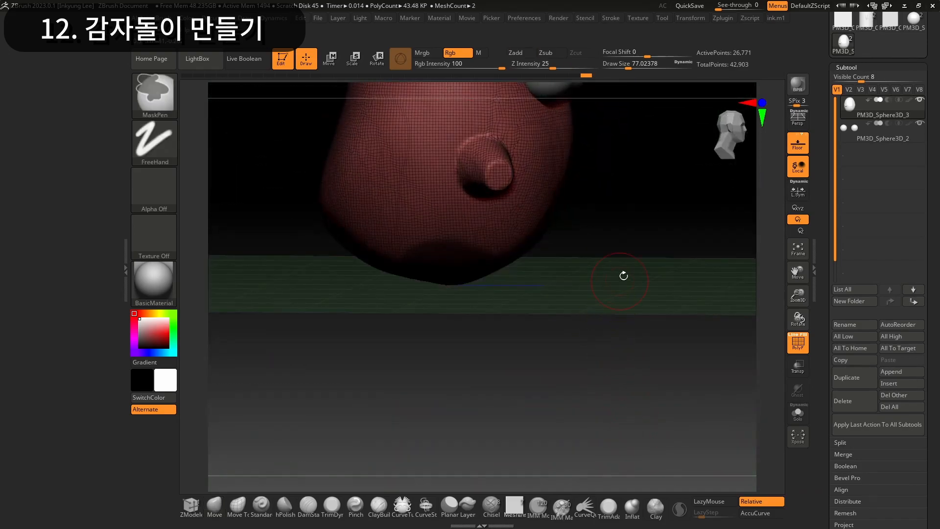
left_click_drag(612, 388, 615, 329)
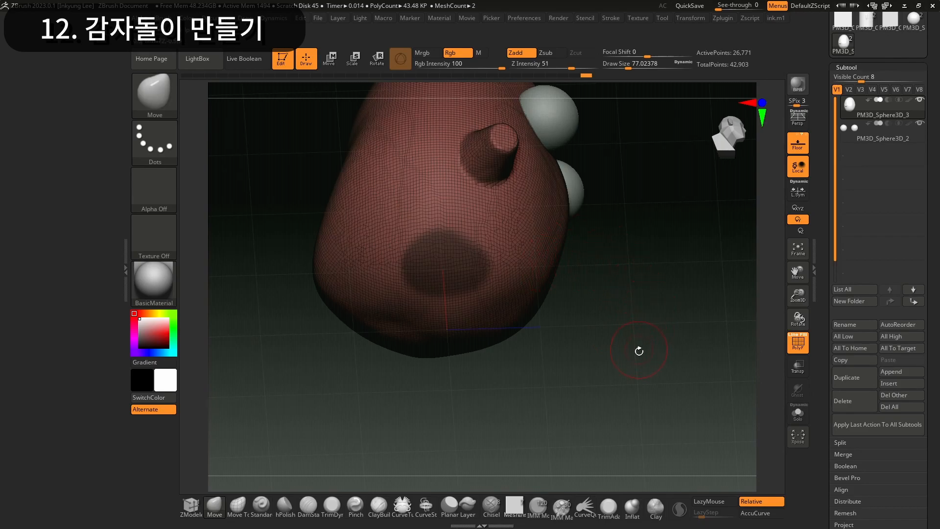
left_click(805, 149)
left_click_drag(668, 337, 631, 347)
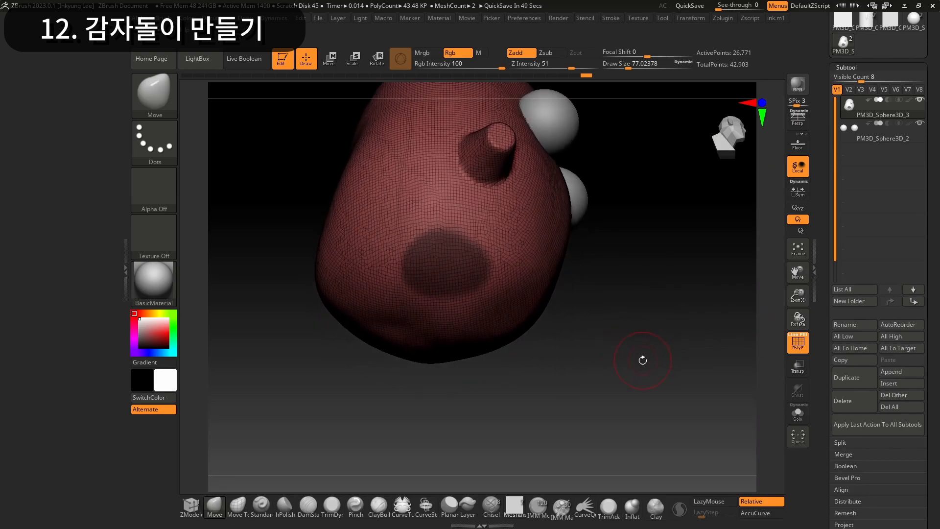
Invert the leg mask and pull a leg down out of the body about 0.24 along Y
key("ctrl")
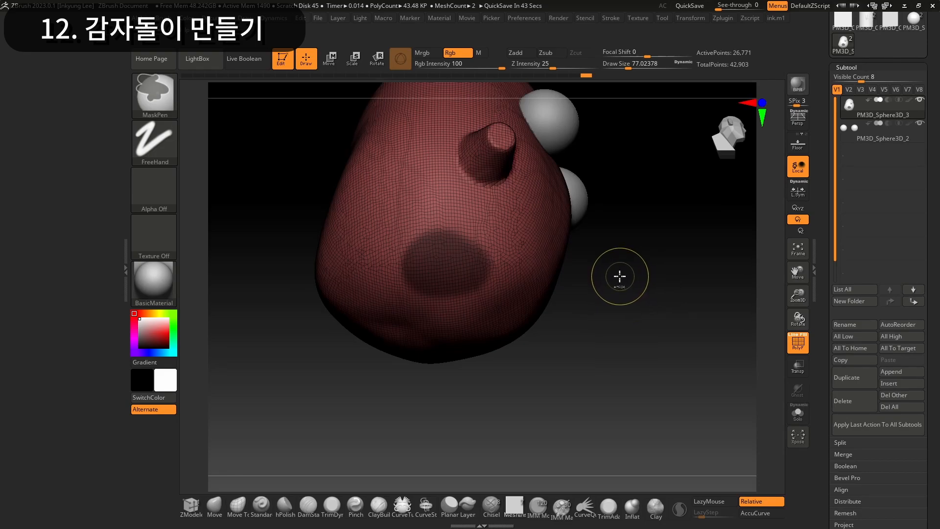
left_click(630, 293, "ctrl")
key("w")
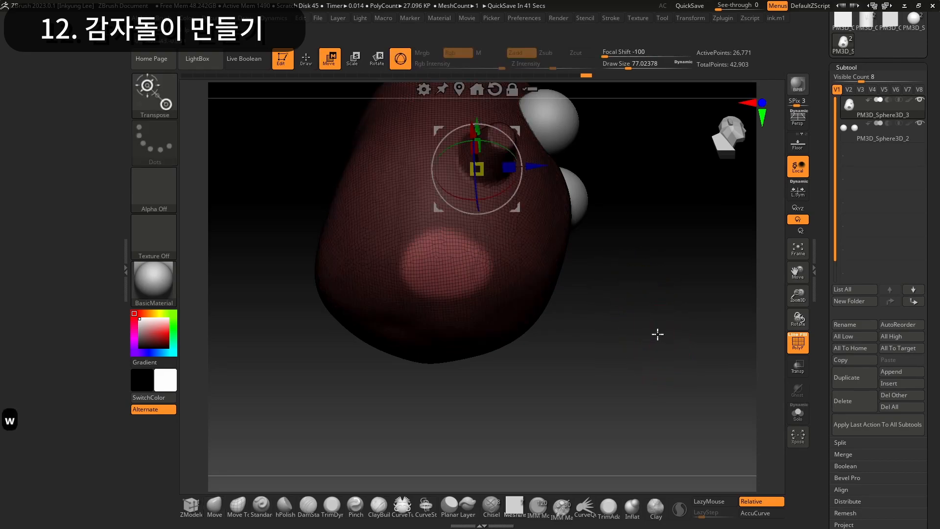
left_click_drag(668, 303, 616, 290)
left_click_drag(476, 117, 476, 160)
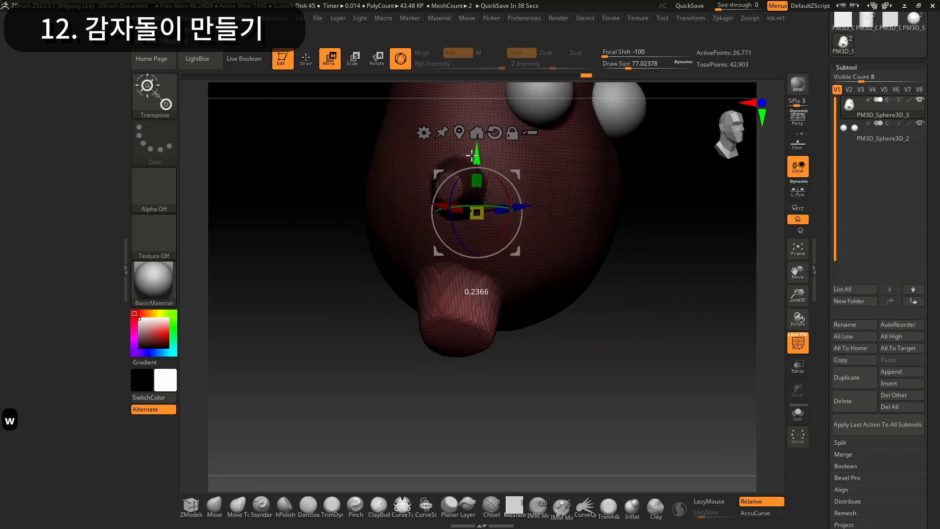
Move the leg's end outward along X and slightly further down along Y
left_click_drag(665, 321, 634, 329)
left_click_drag(421, 212, 403, 219)
left_click_drag(456, 157, 454, 173)
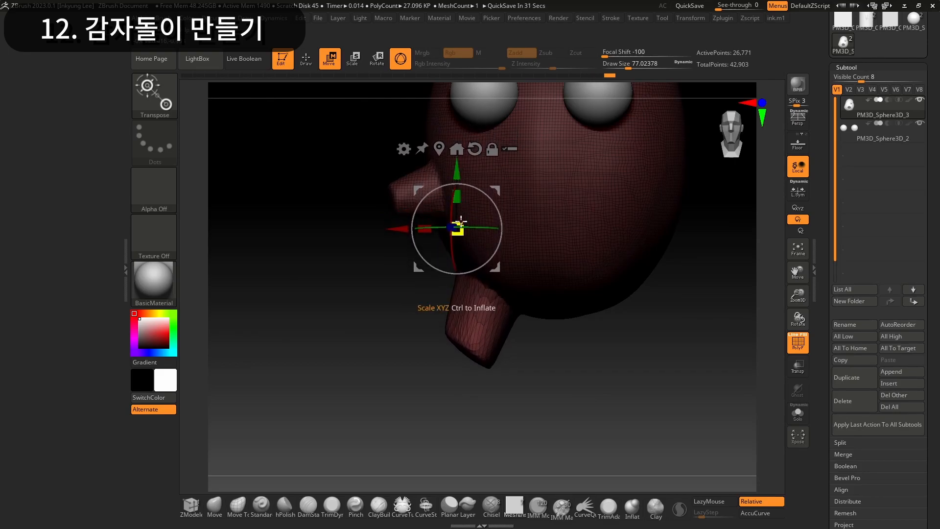
Level the leg's end by scaling it along Y, and undo the last scaling along Z
left_click_drag(457, 197, 456, 208)
left_click_drag(456, 172, 456, 269)
left_click_drag(609, 384, 612, 370)
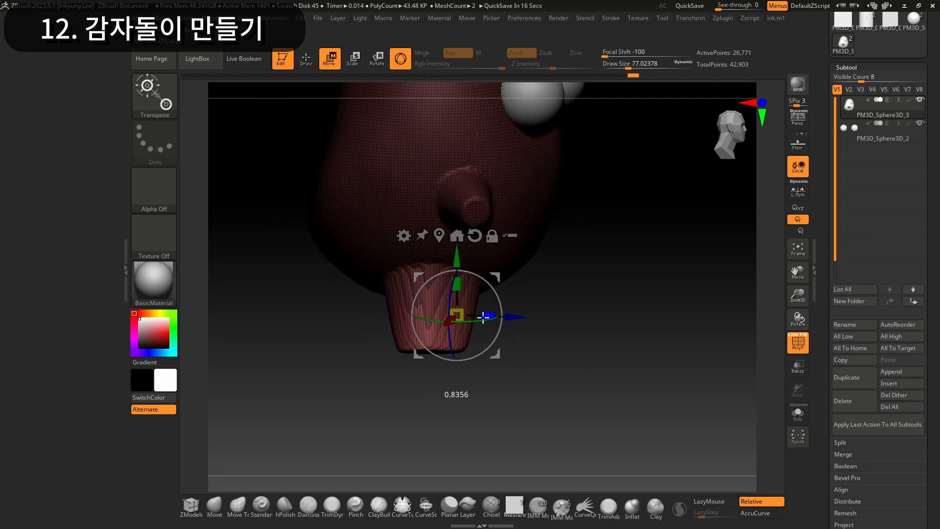
key("ctrl+z")
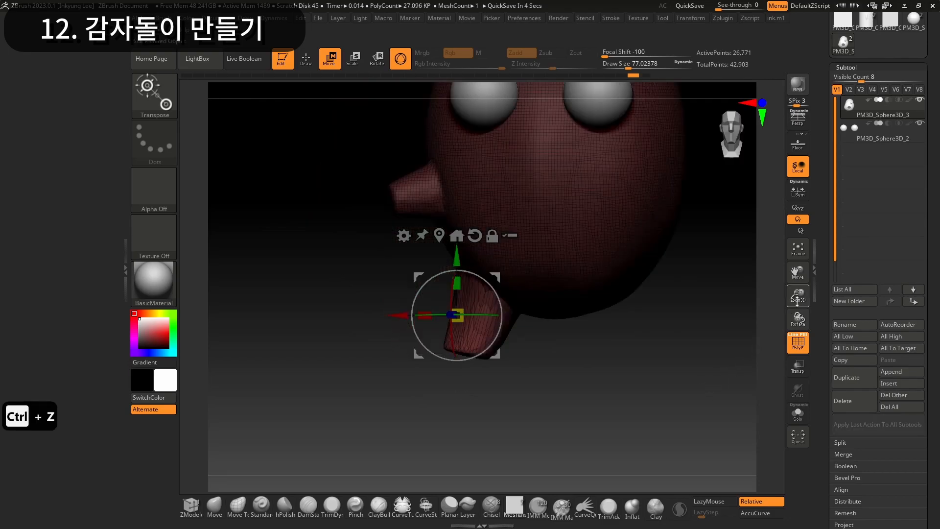
Clear the mask and remesh the body and its new leg with DynaMesh
left_click_drag(797, 302, 797, 292)
left_click_drag(653, 333, 661, 374, "alt")
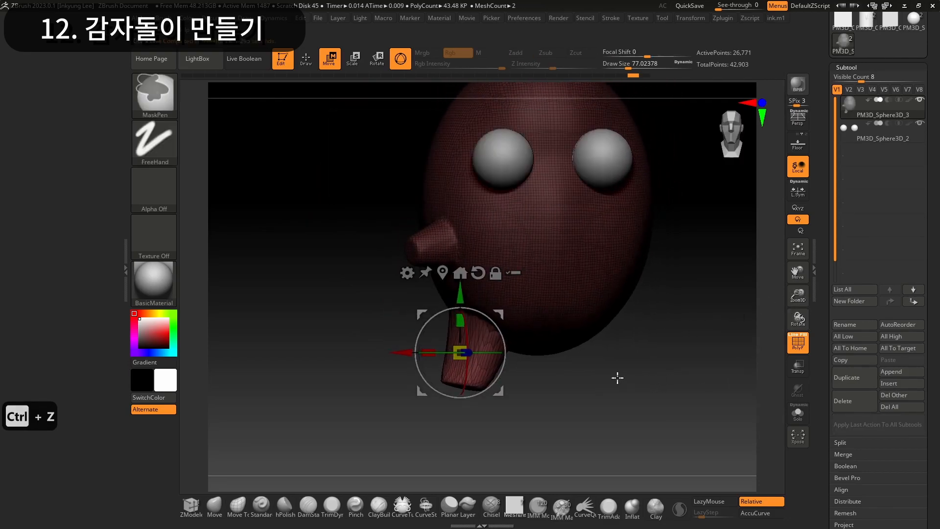
mouse_move(639, 372)
left_mouse_down()
mouse_move(639, 382)
mouse_move(606, 382)
mouse_move(639, 356)
left_mouse_up()
left_click(216, 506)
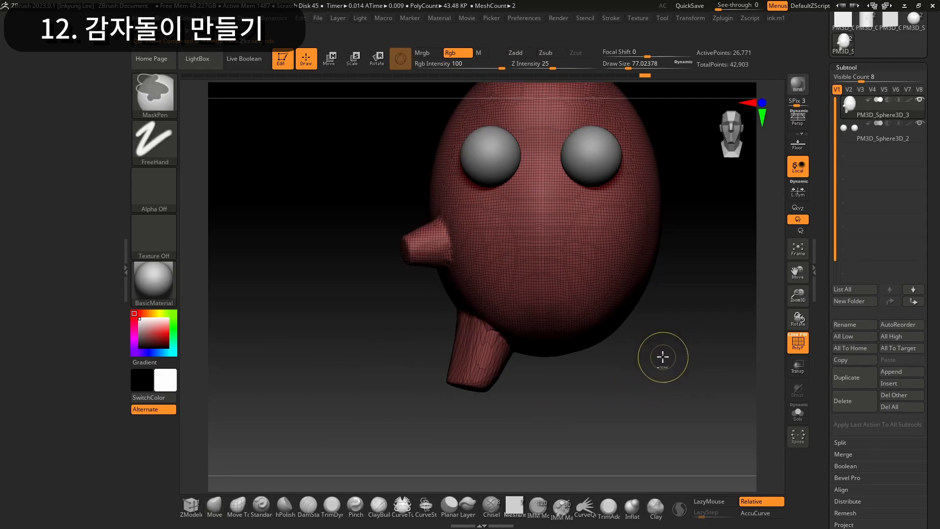
left_click_drag(658, 344, 661, 374, "ctrl")
left_click_drag(568, 338, 626, 390)
Apply Mirror And Weld to copy the arm and leg to the body's other side
key("alt+2")
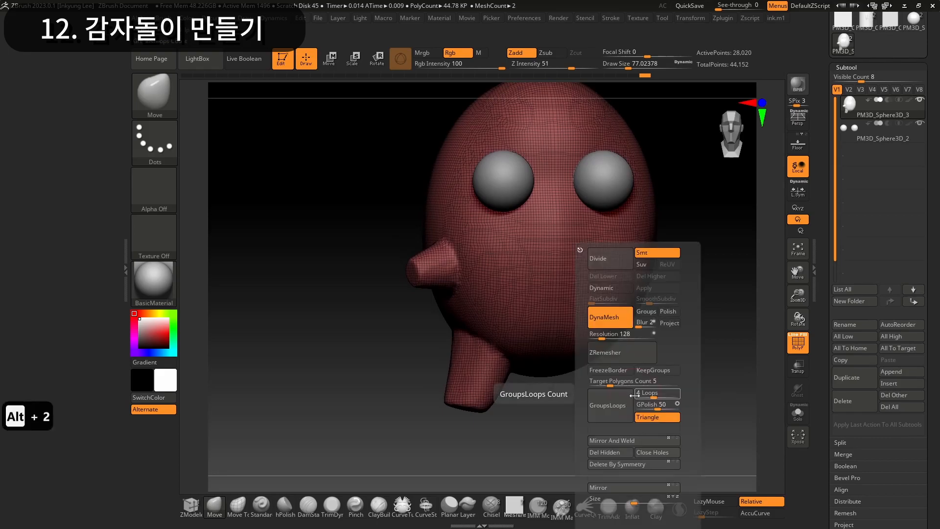
left_click(633, 442)
mouse_move(690, 383)
left_mouse_down()
mouse_move(682, 380)
mouse_move(697, 388)
left_mouse_up()
left_click_drag(801, 306, 687, 361)
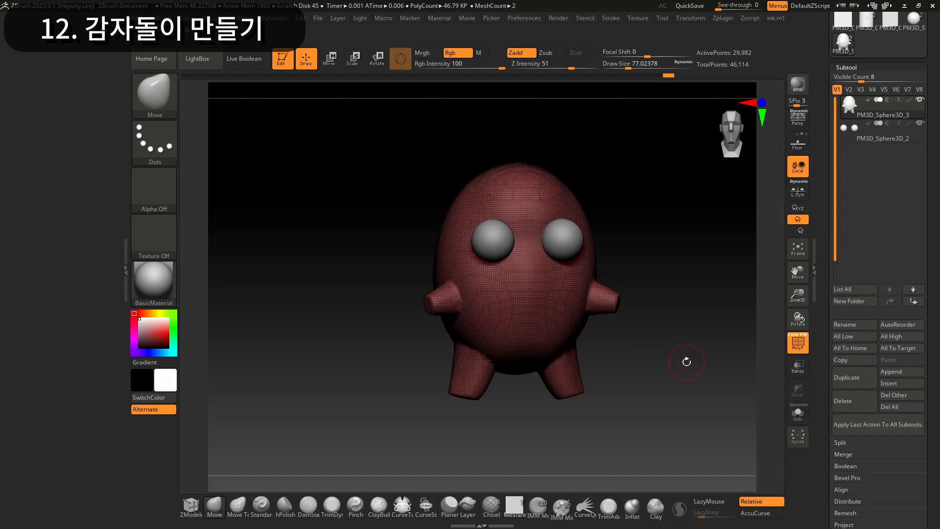
left_click_drag(796, 296, 798, 321)
left_click_drag(707, 345, 688, 374)
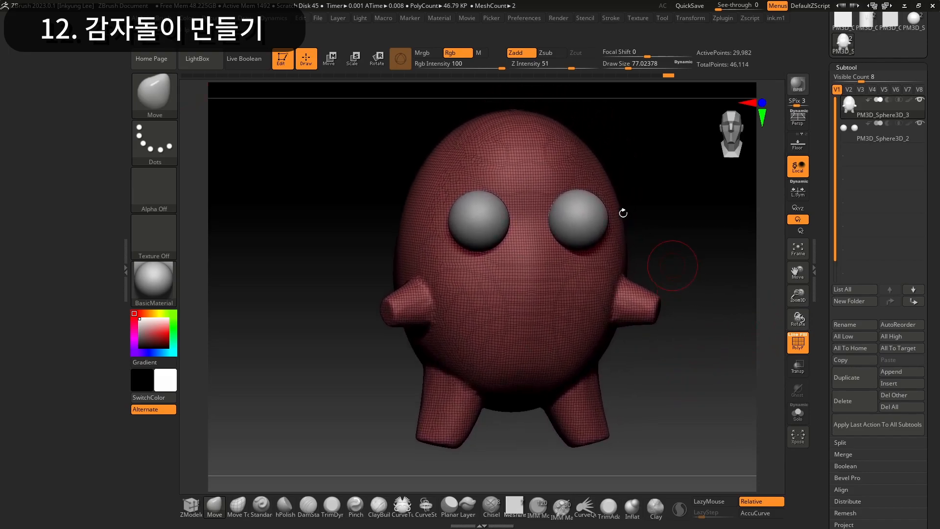
Choose the IMM Toon brush with its Medium Boot mesh
left_click(164, 103)
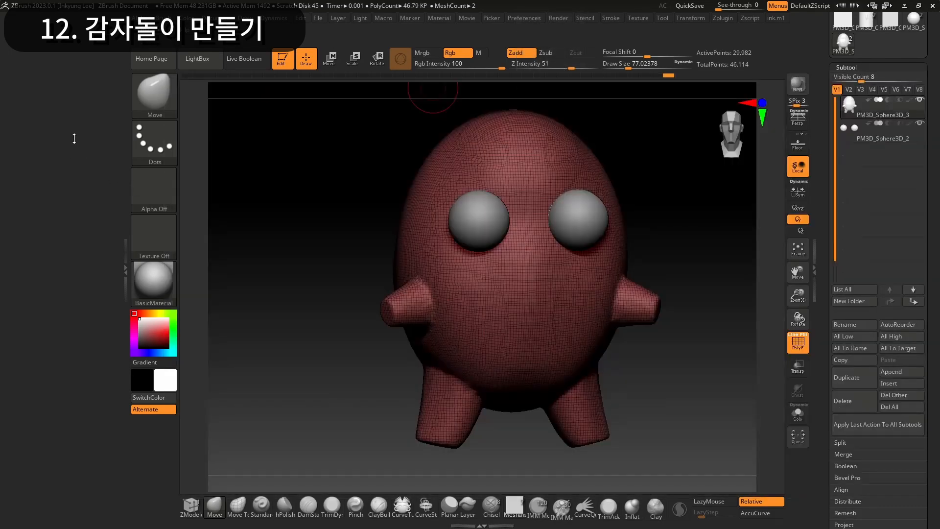
left_click(148, 113)
key("i")
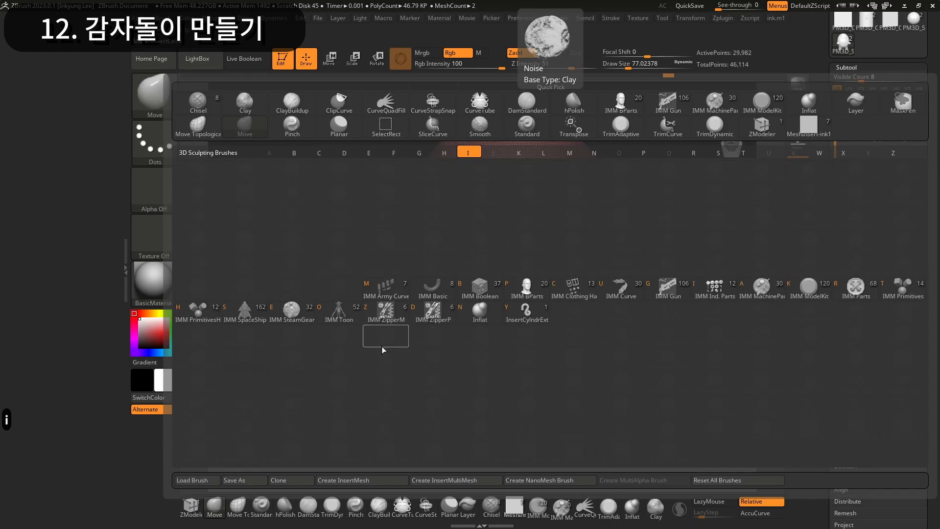
left_click(337, 319)
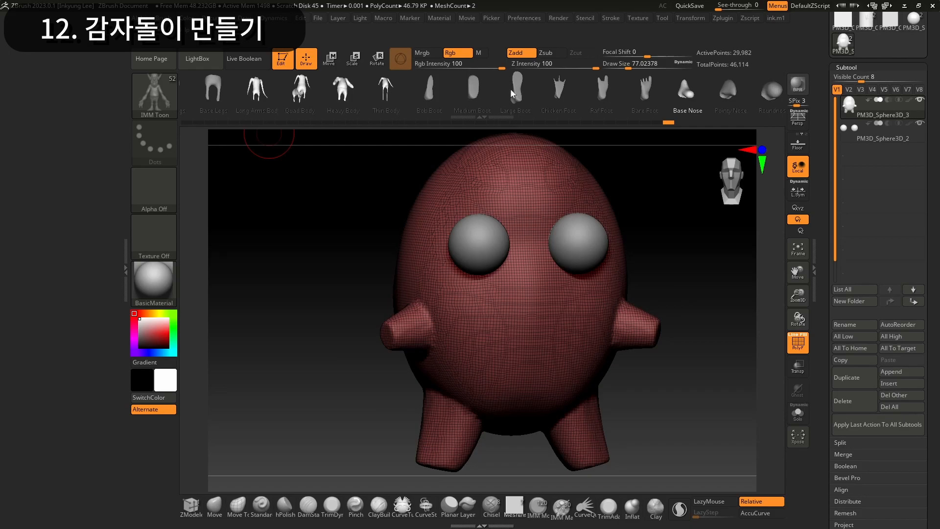
left_click(471, 91)
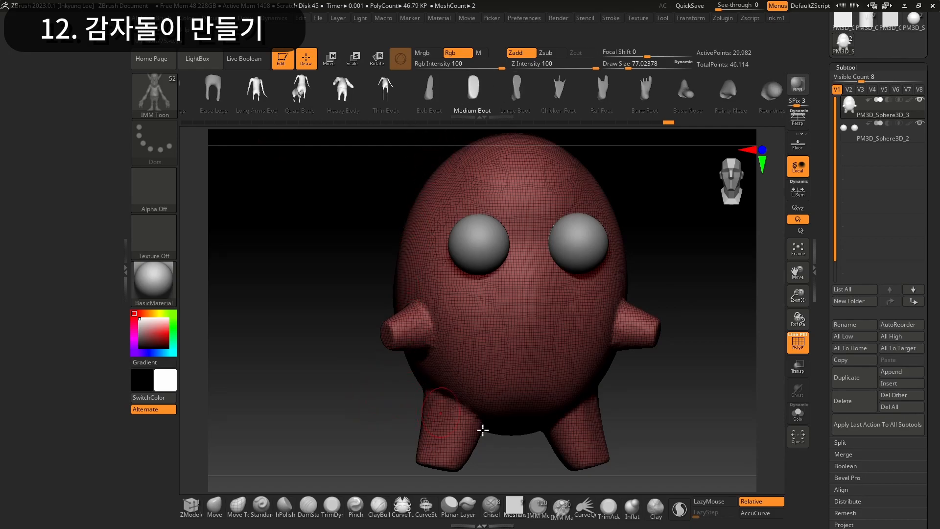
Insert a Medium Boot at the bottom end of one leg and check it from the side
left_click_drag(676, 416, 506, 408)
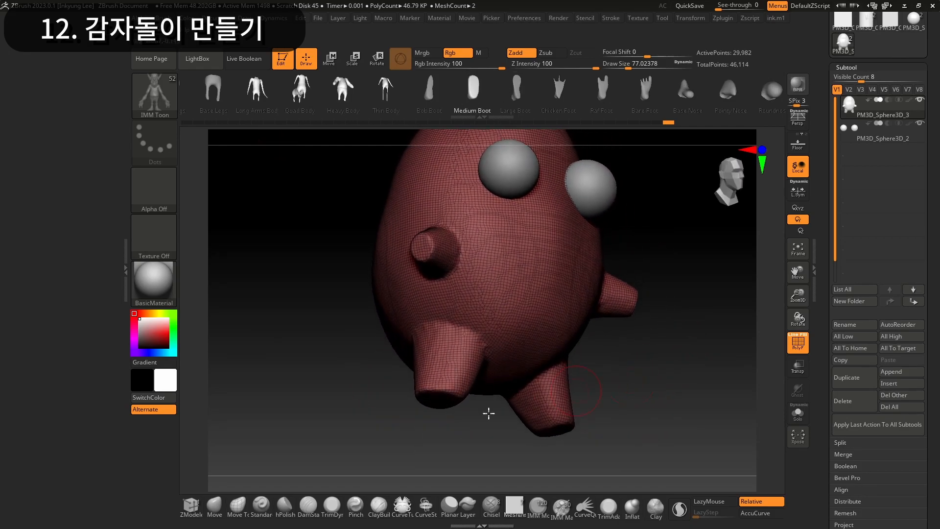
left_click_drag(442, 398, 425, 421)
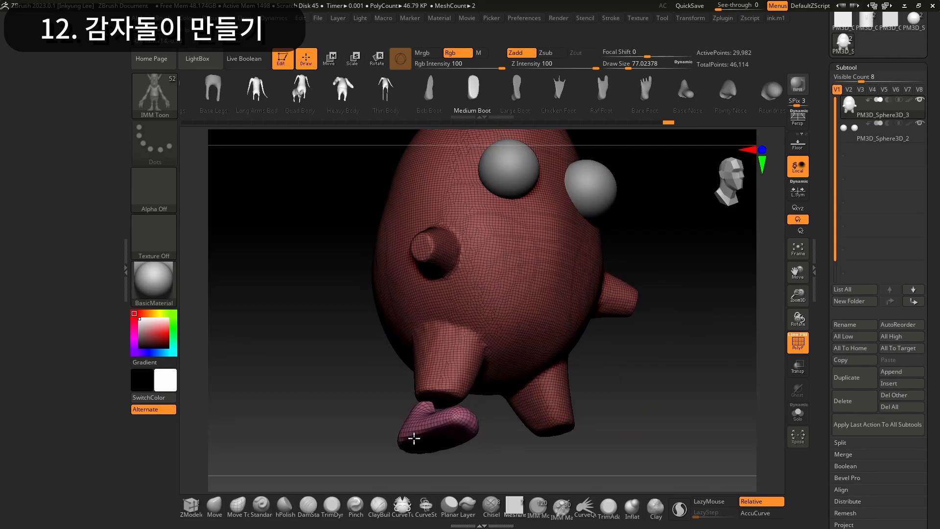
left_click_drag(414, 436, 636, 420)
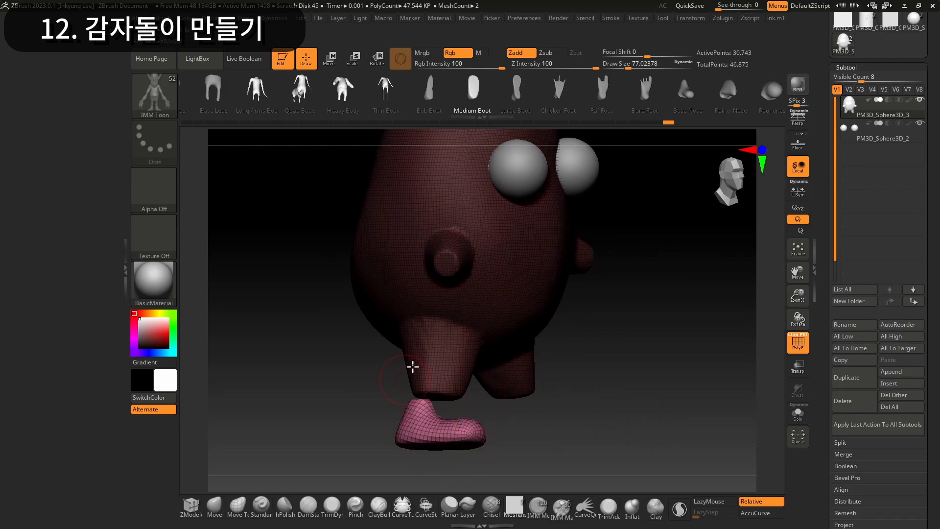
Move and rotate the inserted boot with the gizmo so it points forward and sits under the leg
key("w")
left_click_drag(441, 380, 512, 387)
left_click_drag(604, 422, 552, 408)
left_click_drag(462, 365, 464, 369)
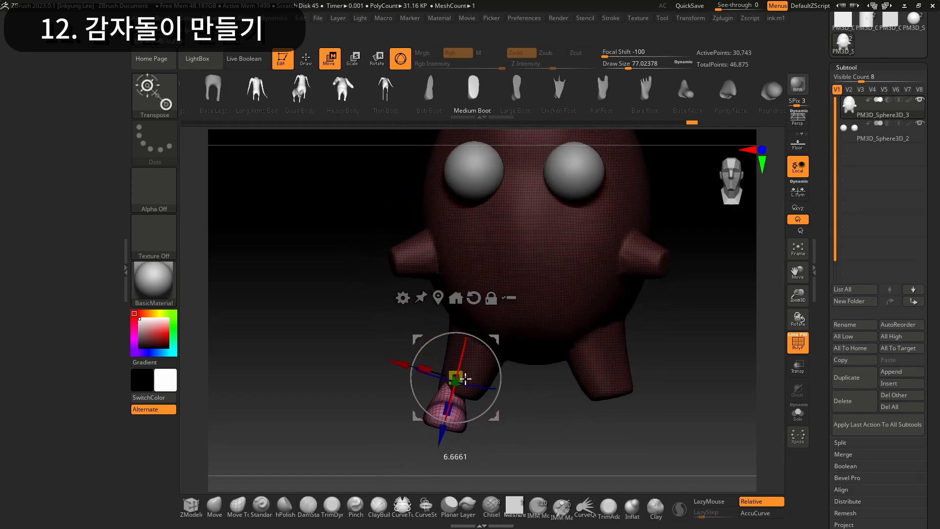
left_click_drag(398, 364, 409, 366)
left_click_drag(453, 434, 458, 418)
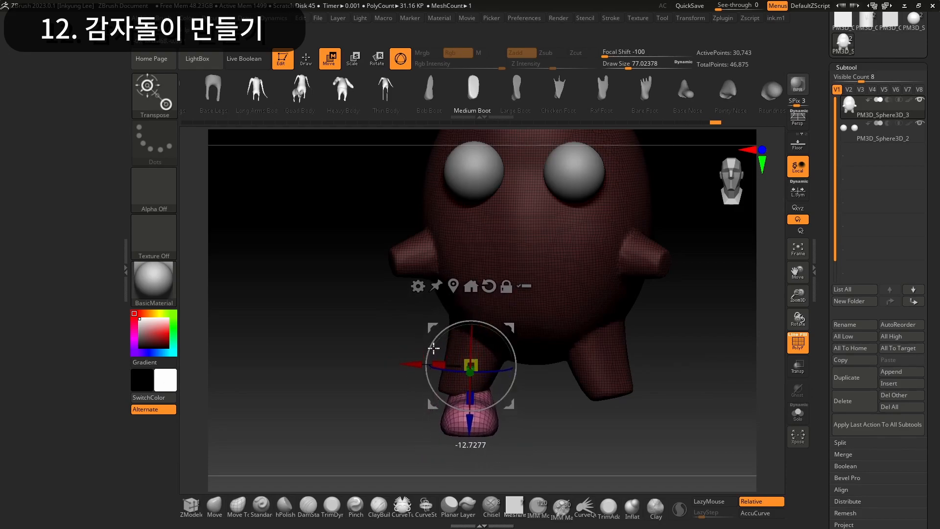
Fine-tune the boot's position along X and its tilt, checking the fit from the side and front
left_click_drag(417, 363, 407, 362)
left_click_drag(518, 432, 558, 436)
left_click_drag(501, 360, 501, 359)
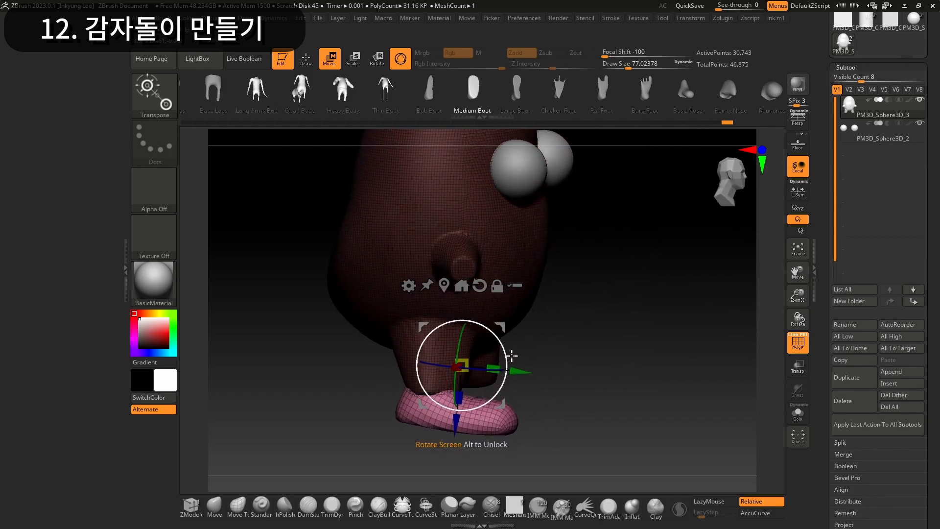
left_click_drag(646, 399, 590, 399)
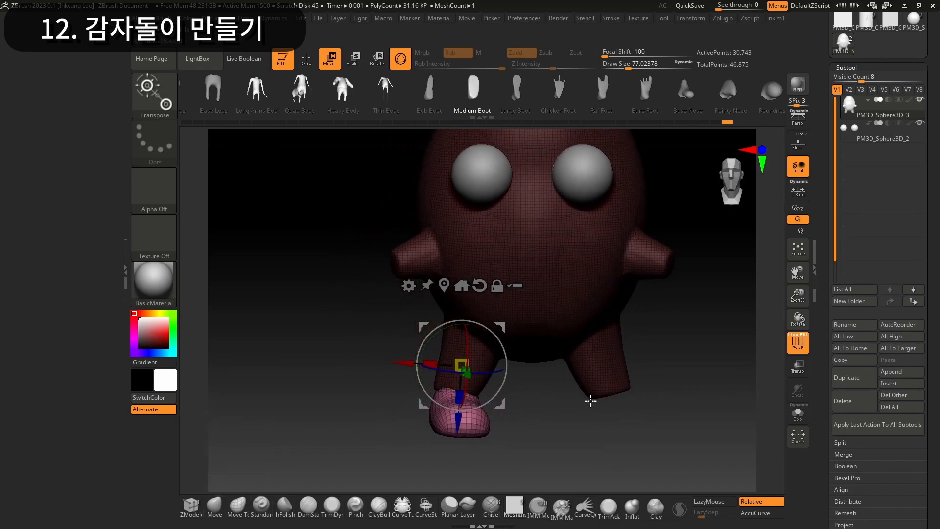
Turn the boot's toe slightly outward and split the masked points so the boot and the body become separate subtools
left_click_drag(499, 373, 483, 374)
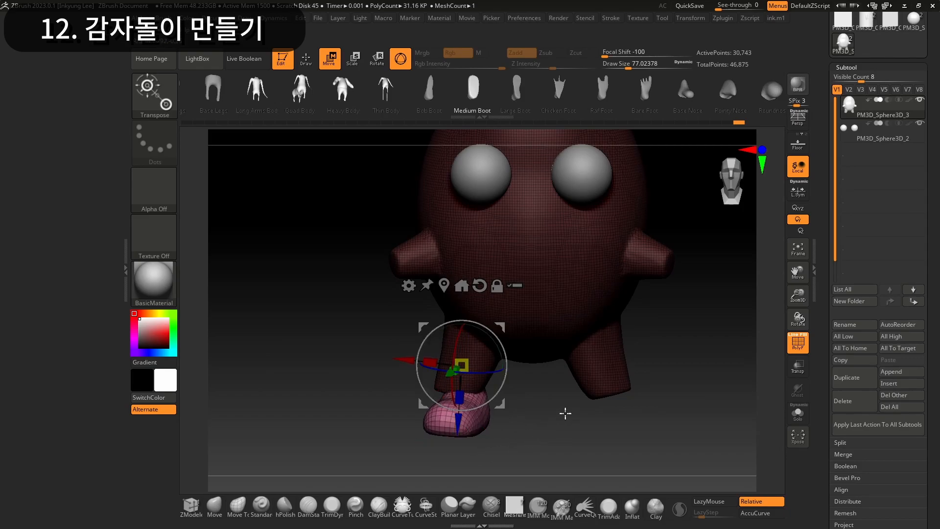
key("alt+1")
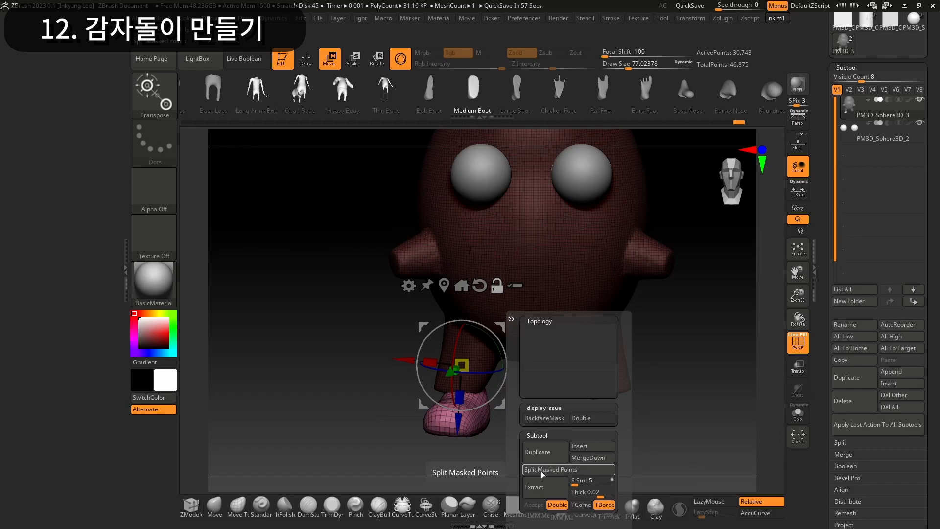
left_click(541, 470)
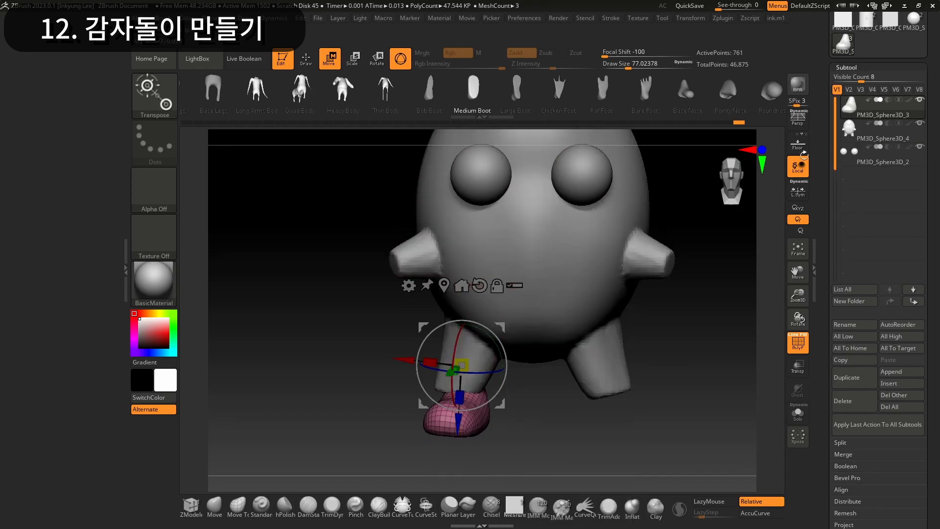
left_click(850, 134)
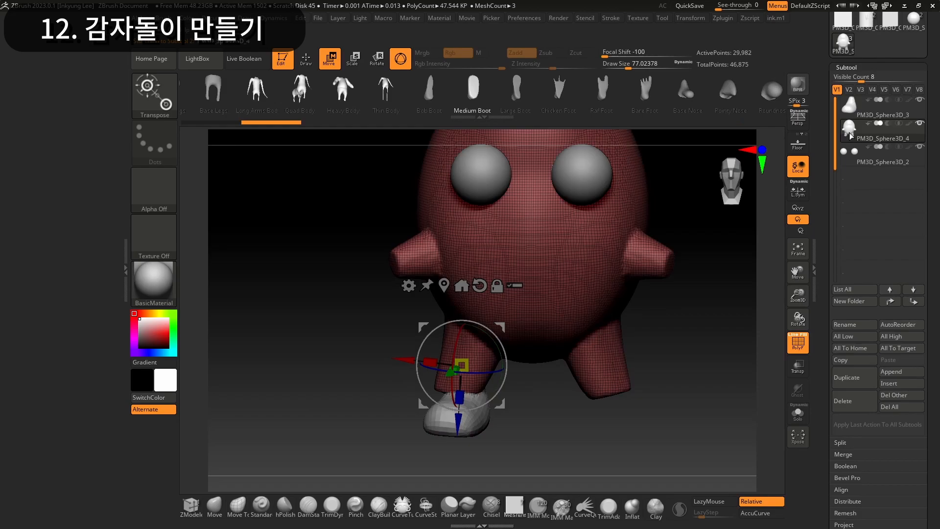
left_click(852, 113)
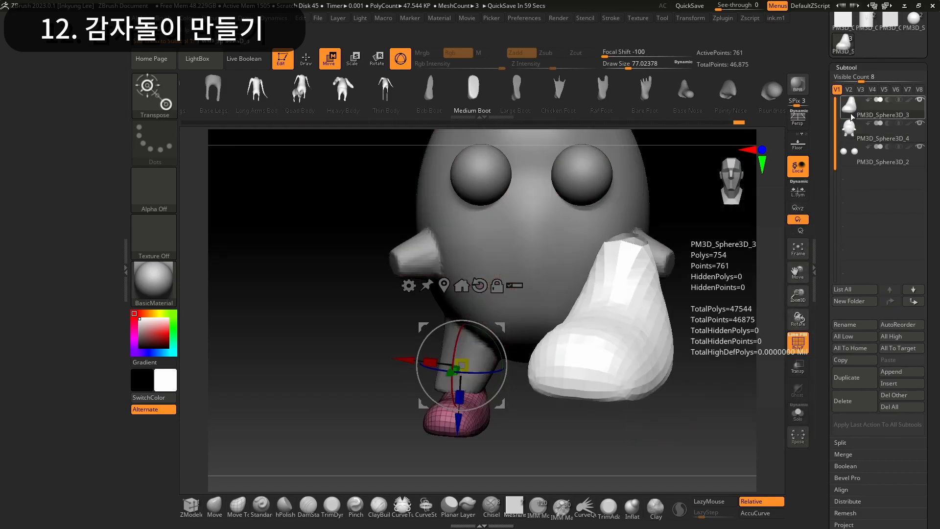
left_click(849, 130)
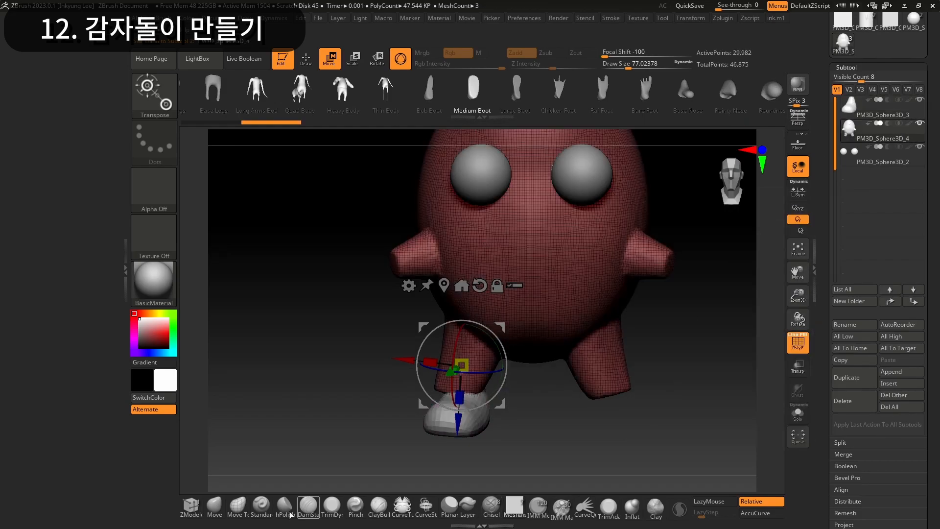
left_click(852, 113)
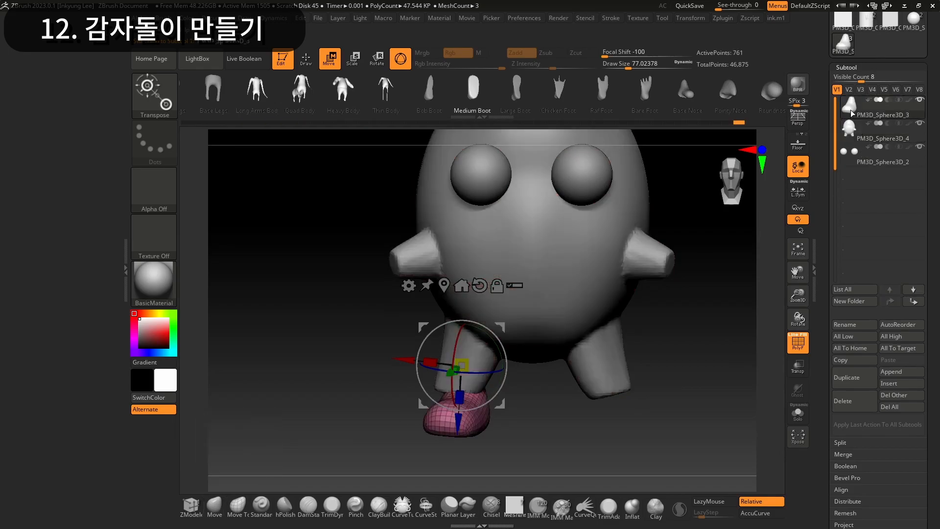
Move and rotate the separated boot with the gizmo so it sits squarely against the bottom of the leg
left_click_drag(405, 359, 394, 361)
left_click_drag(517, 415, 568, 425)
left_click_drag(494, 398, 516, 406)
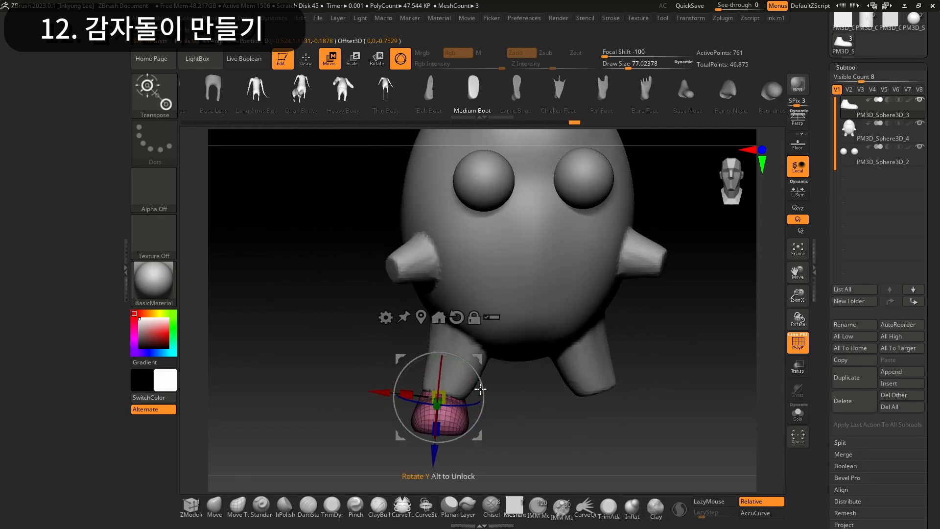
left_click_drag(384, 389, 384, 390)
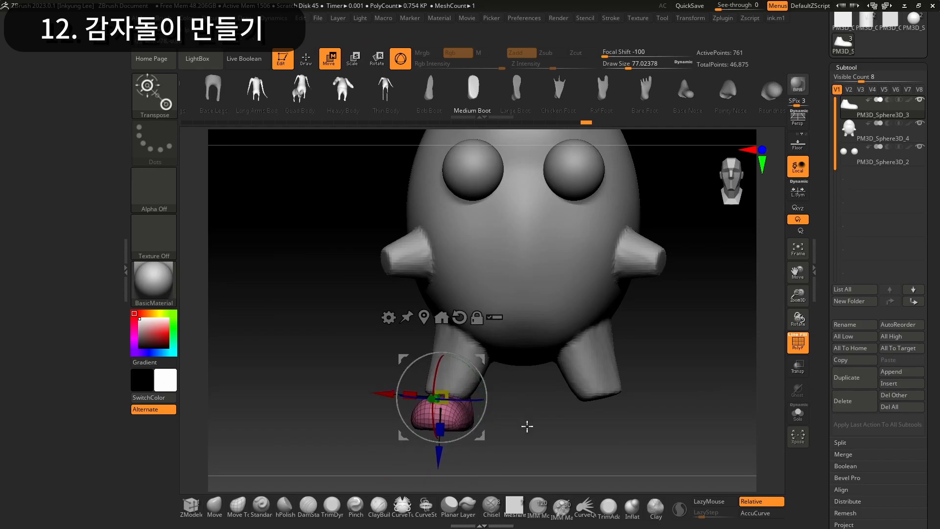
left_click_drag(439, 456, 439, 451)
Mirror and weld the boot subtool to place a matching boot under the other leg
key("alt+2")
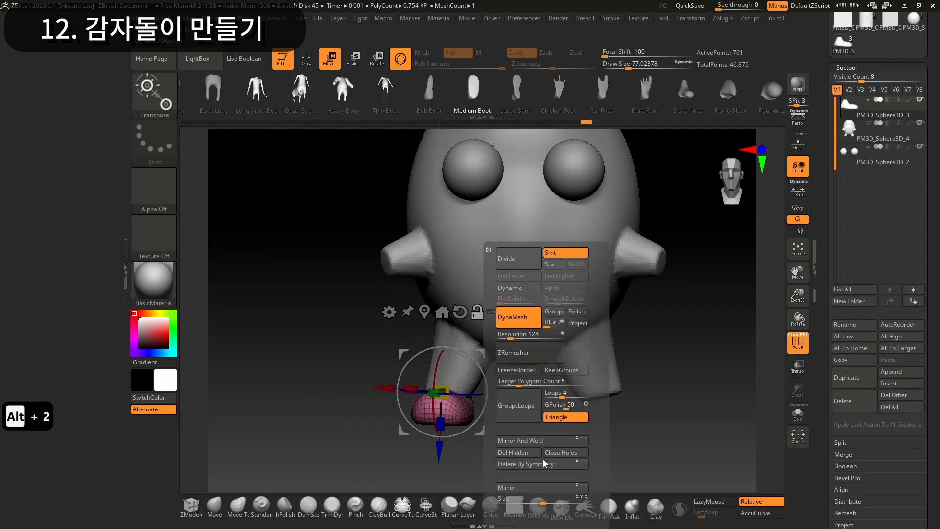
left_click(518, 441)
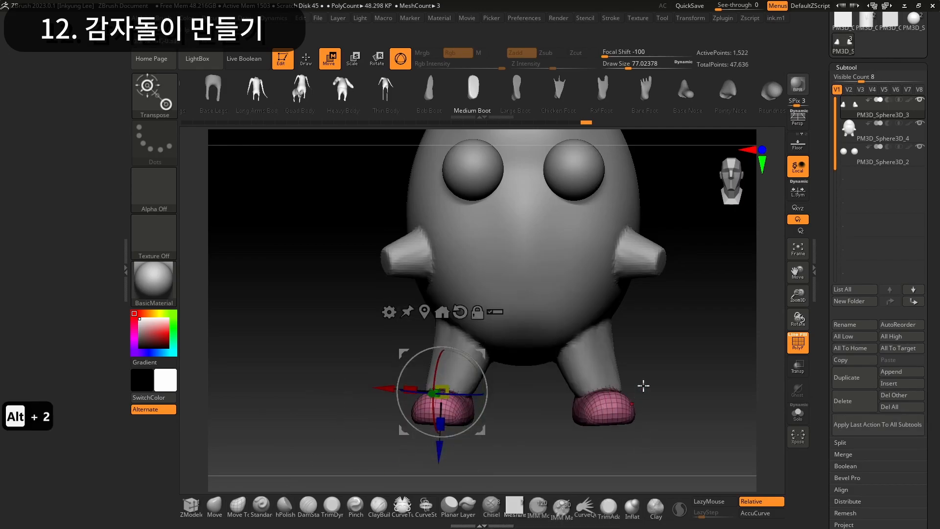
left_click_drag(658, 390, 672, 394)
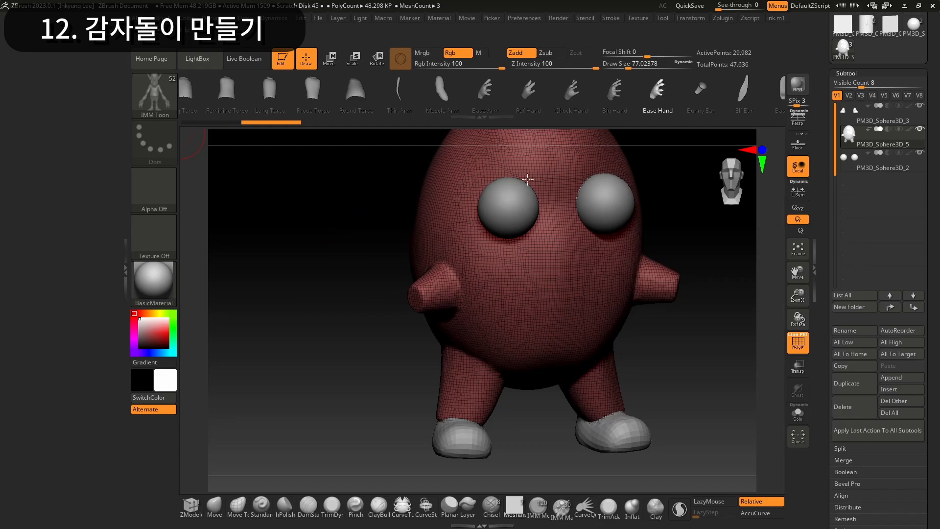
Insert a Base Hand at the end of one arm and move, rotate and scale it to fit the wrist
left_click_drag(415, 300, 411, 329)
key("w")
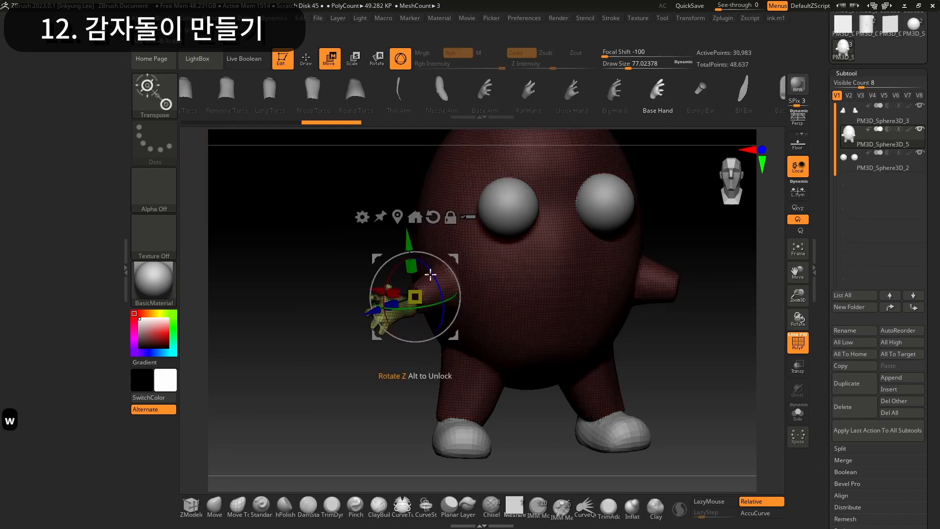
mouse_move(388, 273)
left_mouse_down()
mouse_move(384, 295)
mouse_move(385, 256)
left_mouse_up()
left_click_drag(378, 334, 385, 325)
left_click_drag(393, 247, 390, 242)
mouse_move(342, 314)
left_mouse_down()
mouse_move(318, 303)
mouse_move(329, 307)
left_mouse_up()
left_click_drag(414, 277, 413, 270)
left_click_drag(396, 302, 391, 310)
mouse_move(337, 267)
left_mouse_down()
mouse_move(382, 284)
mouse_move(331, 262)
left_mouse_up()
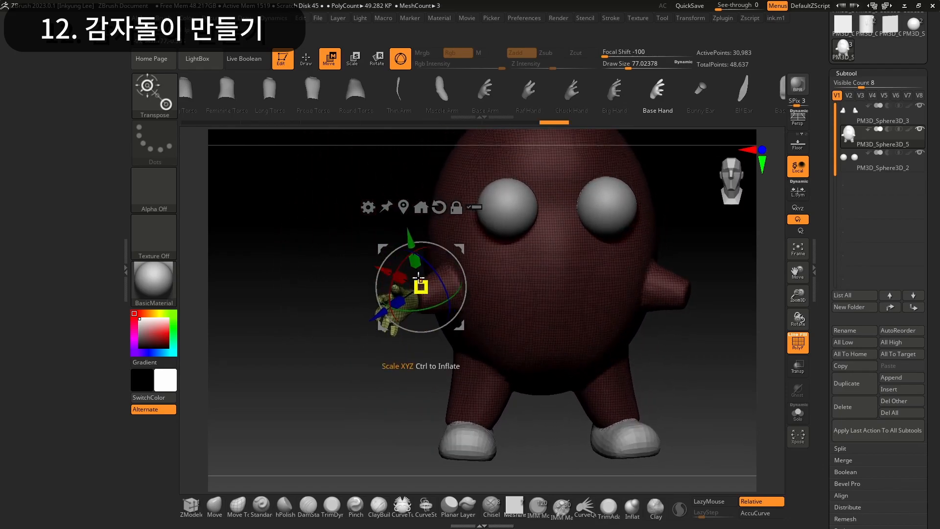
left_click_drag(419, 284, 420, 280)
left_click_drag(378, 314, 310, 296)
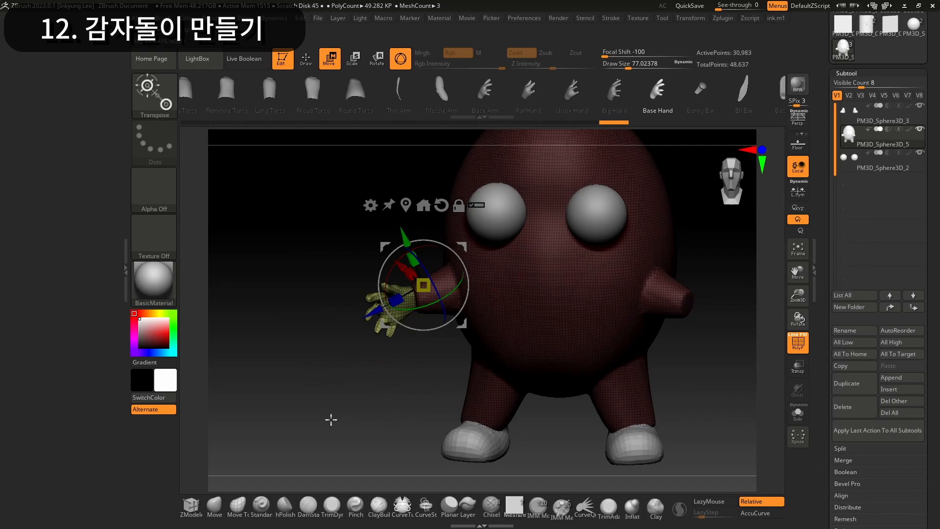
Undo the last stray edits and clear the mask from the body
key("ctrl+z")
key("ctrl+z")
key("ctrl+z")
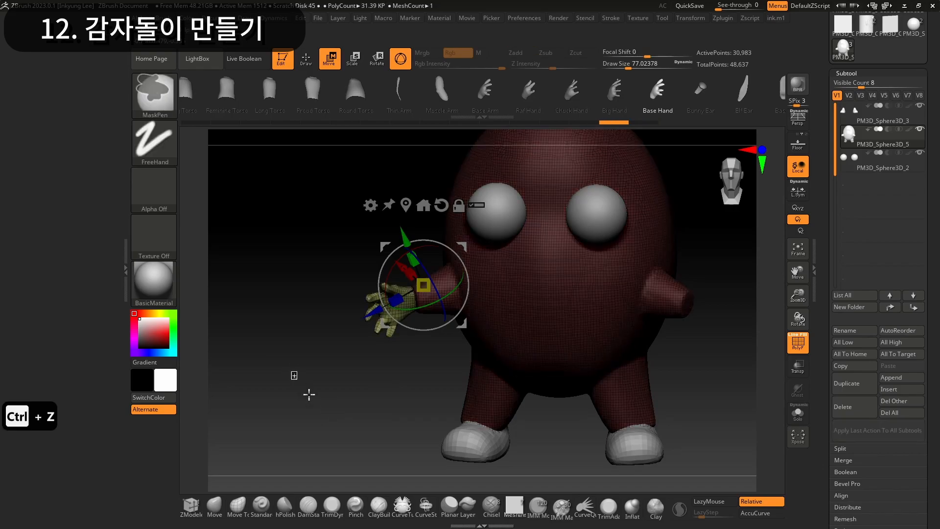
key("ctrl+z")
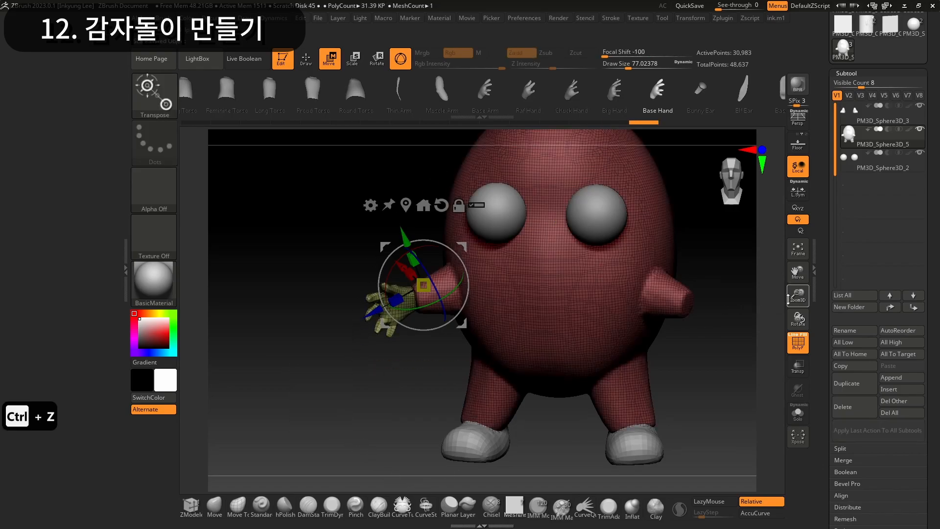
key("ctrl+z")
key("ctrl+z")
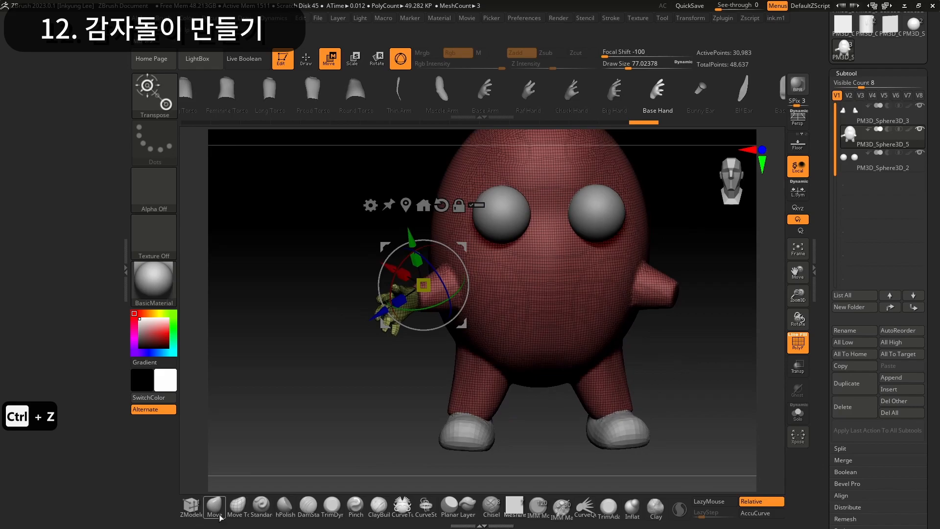
Choose the IMM Toon brush's Base Ear and insert an ear on the body on the side opposite the hand
left_click(220, 517)
mouse_move(275, 352)
left_mouse_down()
mouse_move(274, 395)
mouse_move(269, 368)
left_mouse_up()
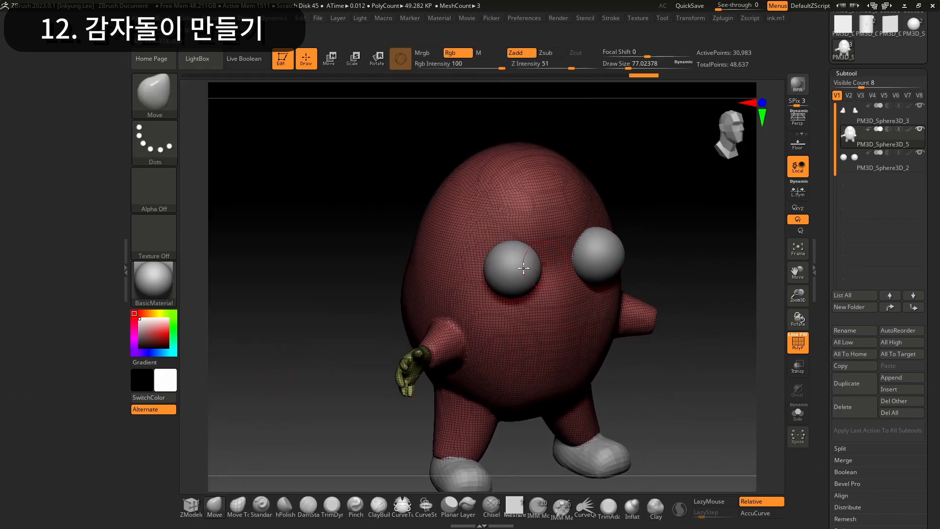
left_click(148, 98)
key("i")
left_click(426, 321)
left_click(632, 91)
left_click_drag(699, 293, 626, 282)
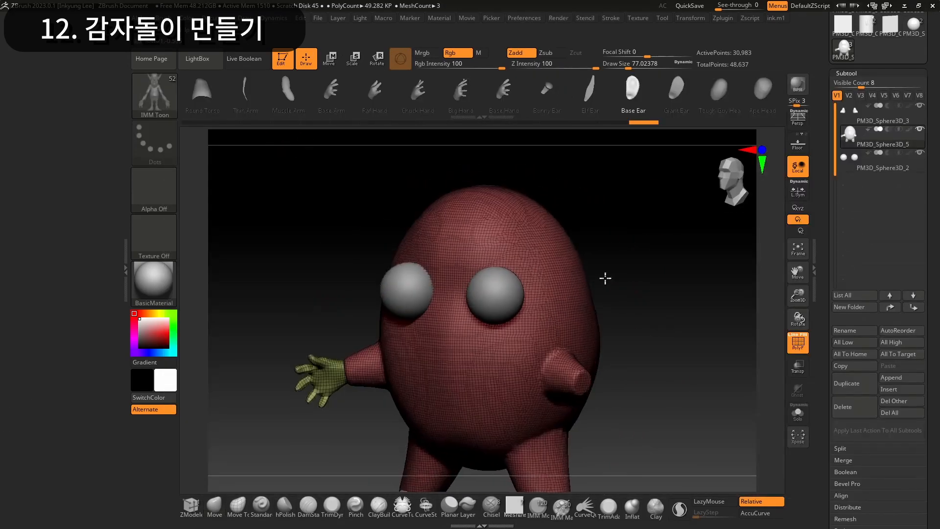
left_click_drag(583, 304, 600, 347)
Move and rotate the ear with the gizmo so it stands upright at eye height, and return to the Move brush
key("w")
mouse_move(696, 329)
left_mouse_down()
mouse_move(710, 321)
mouse_move(652, 286)
mouse_move(705, 303)
mouse_move(681, 318)
left_mouse_up()
left_click_drag(636, 311, 720, 326)
left_click_drag(663, 308, 697, 323)
mouse_move(611, 244)
left_mouse_down()
mouse_move(610, 227)
mouse_move(611, 236)
left_mouse_up()
left_click_drag(687, 311, 610, 274)
left_click_drag(569, 299, 563, 301)
left_click_drag(698, 365, 732, 382, "shift")
key("q")
left_click(214, 506)
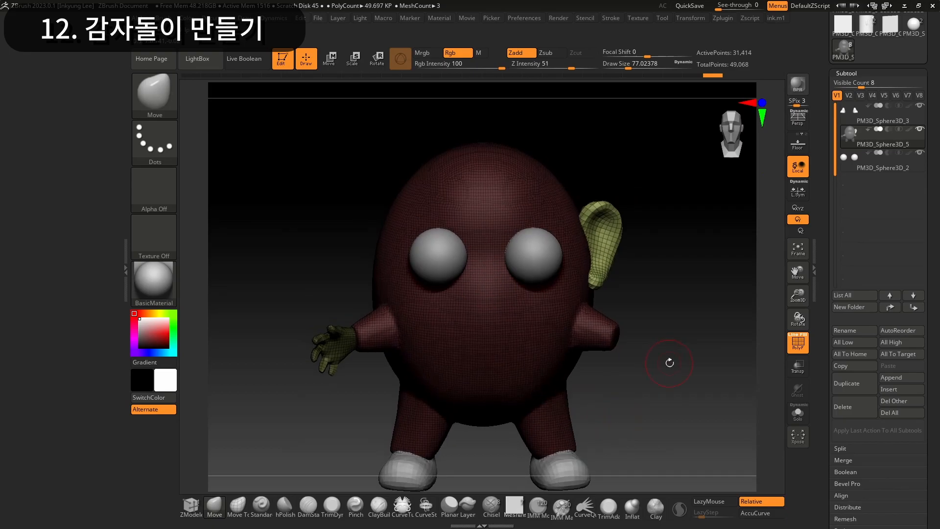
Split the masked points to make the ear its own subtool, and mirror and weld it to the other side
key("alt+1")
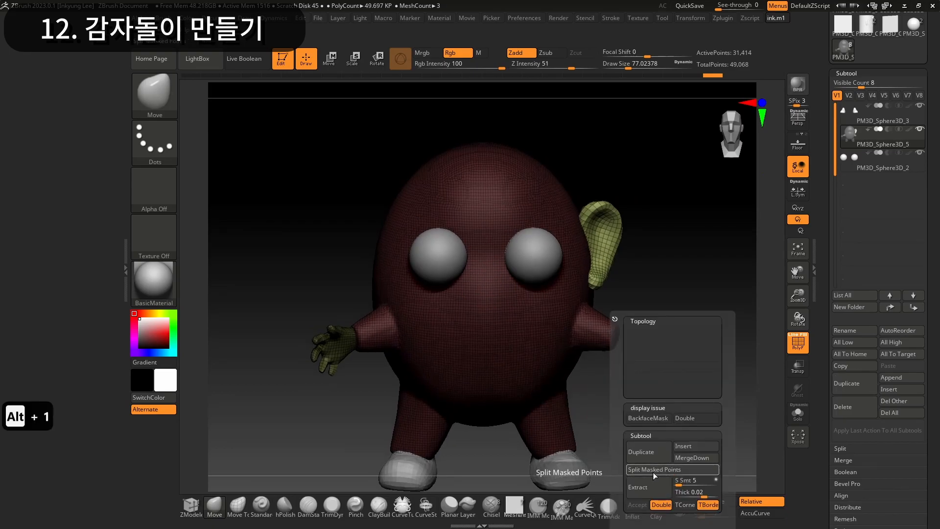
left_click(653, 470)
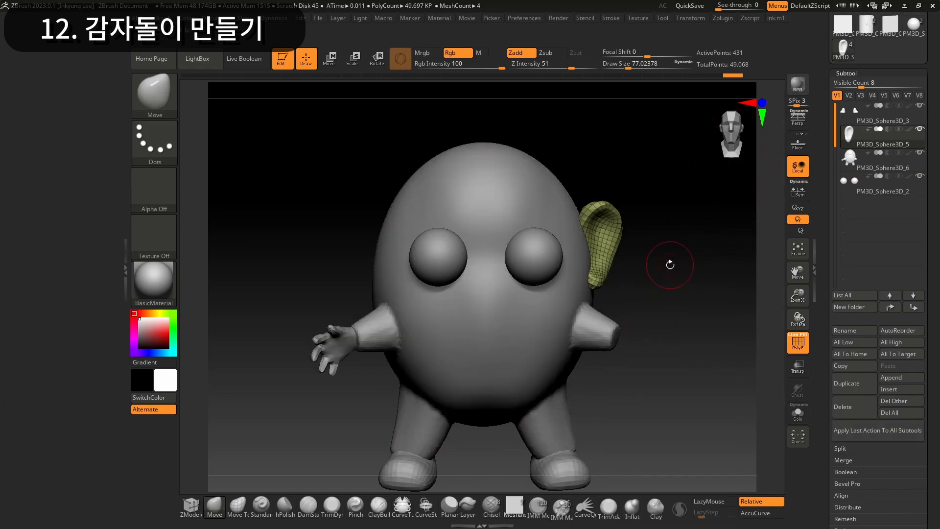
key("alt+2")
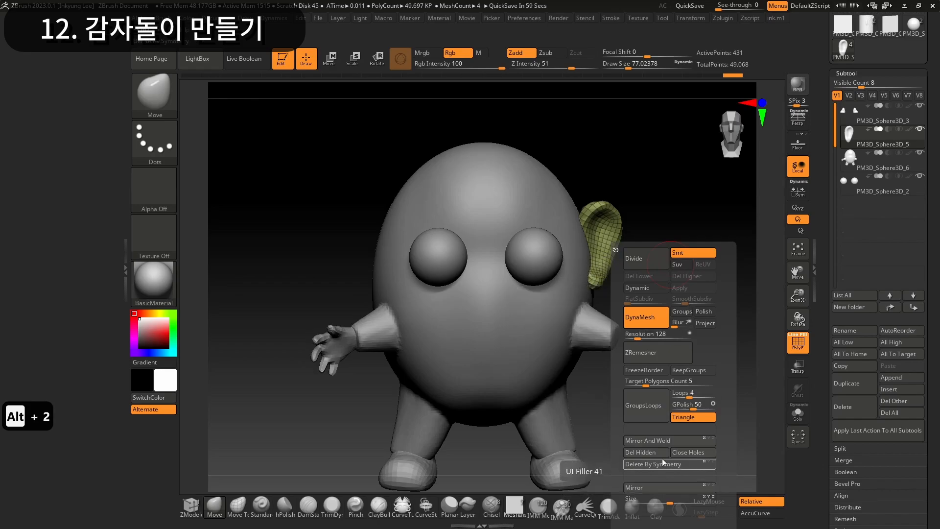
left_click(659, 440)
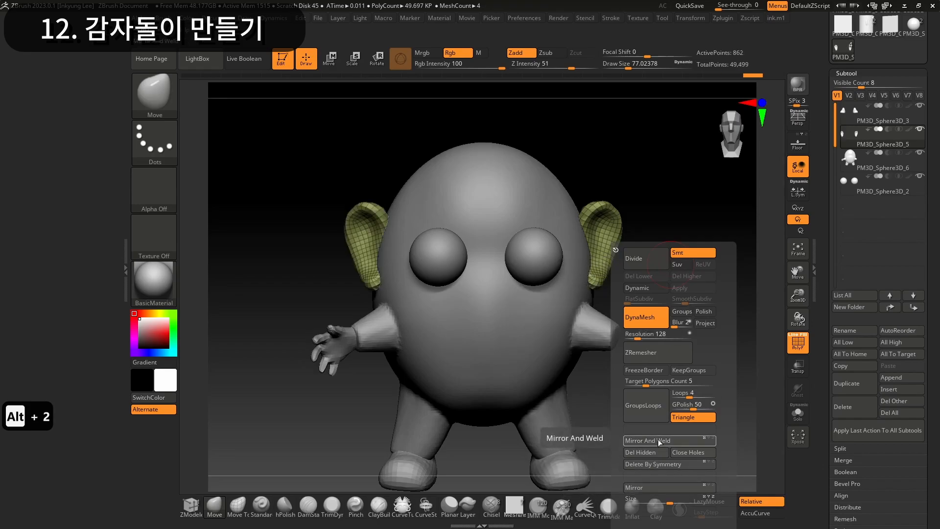
mouse_move(663, 295)
left_mouse_down()
mouse_move(631, 331)
mouse_move(669, 295)
mouse_move(660, 306)
mouse_move(653, 297)
left_mouse_up()
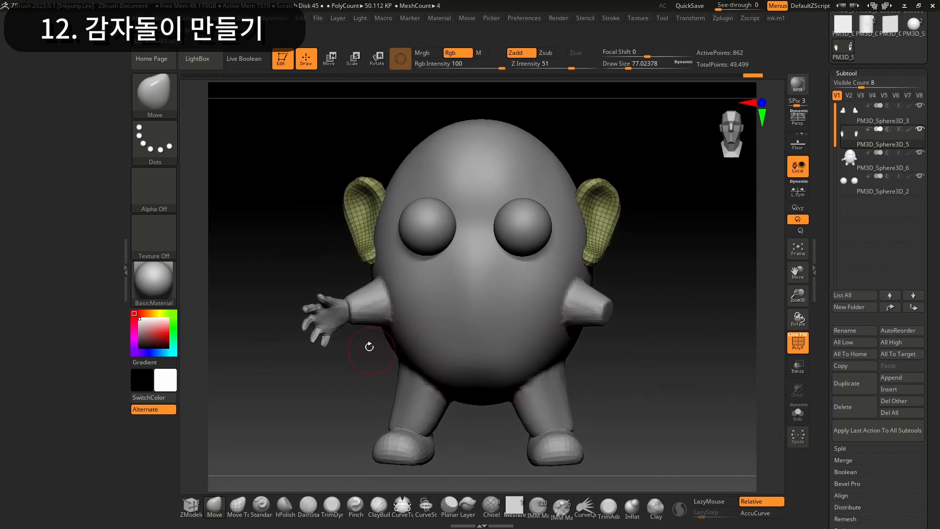
Select the body subtool and mirror and weld it so the other arm gets a matching hand
left_click(332, 318, "alt")
key("alt+2")
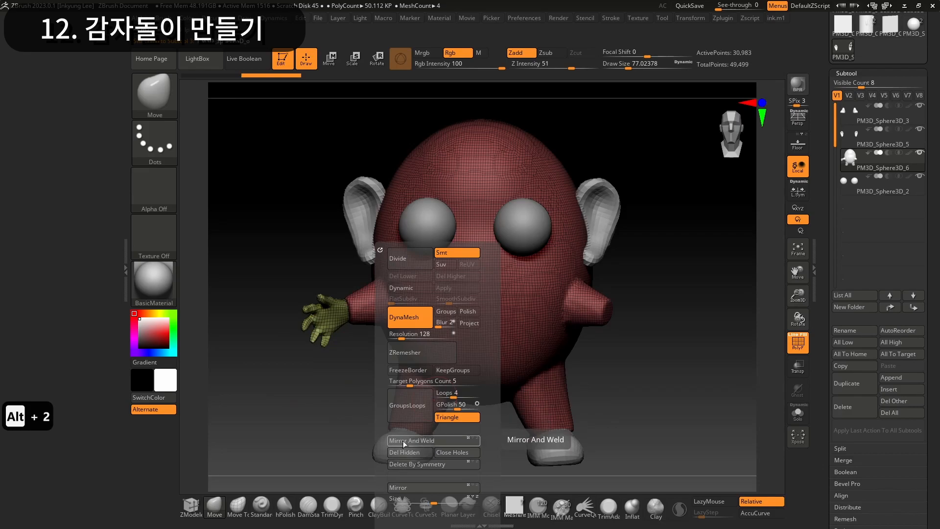
left_click(536, 439)
left_click_drag(676, 340, 680, 328)
left_click_drag(612, 447, 686, 404)
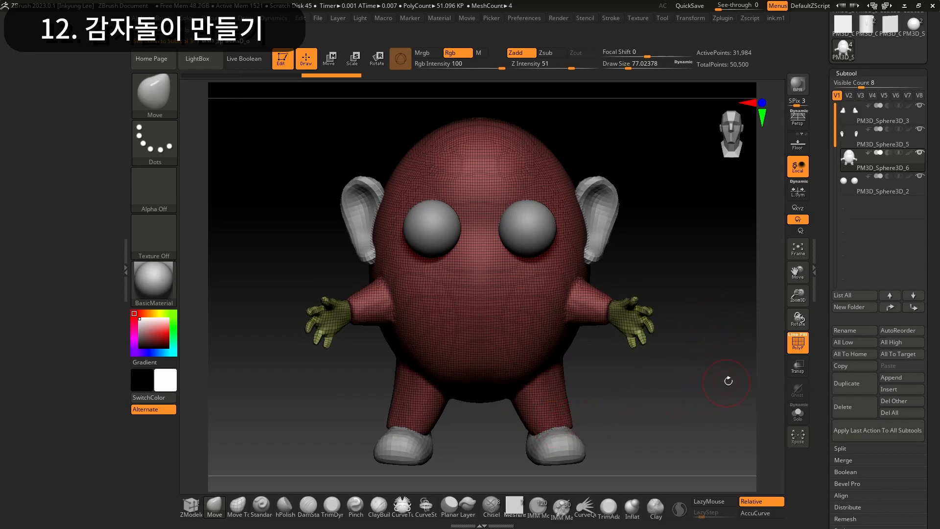
left_click_drag(797, 292, 798, 294)
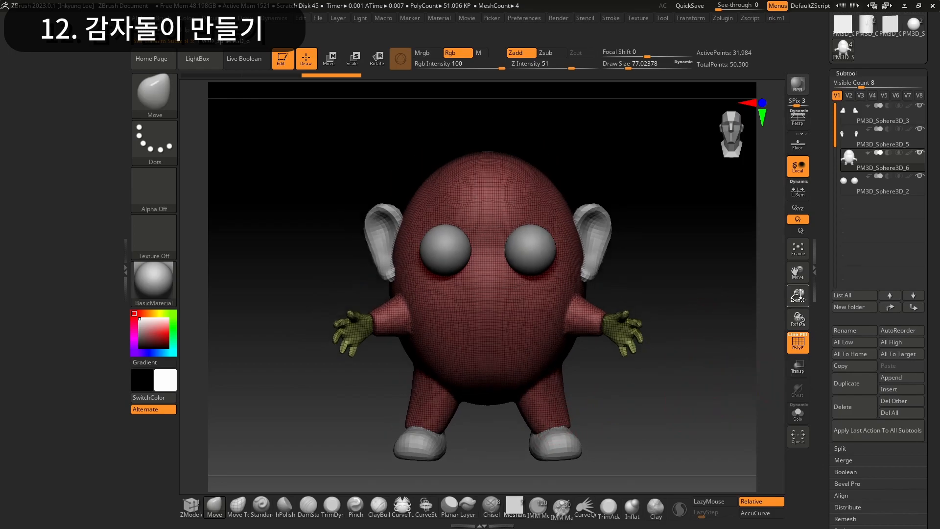
DynaMesh the body at resolution 128 to fuse the hands with the arms
key("ctrl+z")
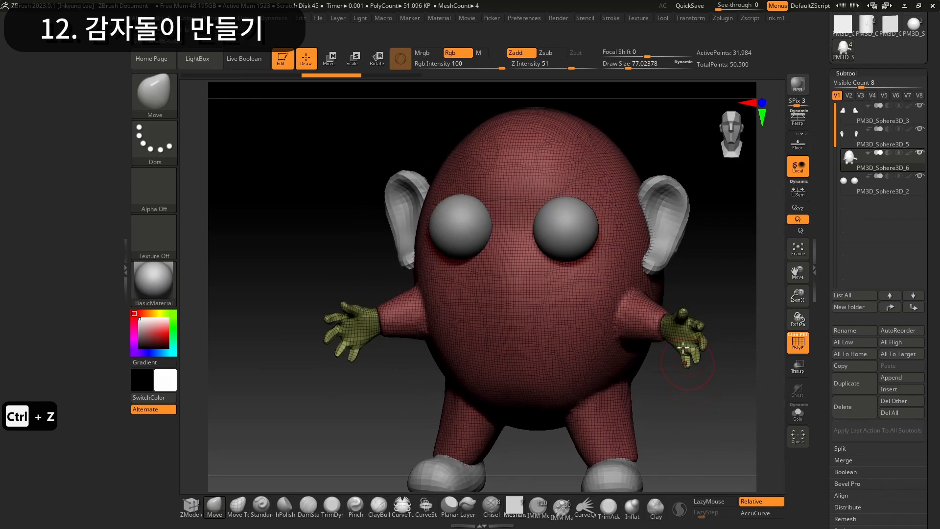
mouse_move(698, 414)
left_mouse_down()
mouse_move(667, 392)
mouse_move(680, 399)
left_mouse_up()
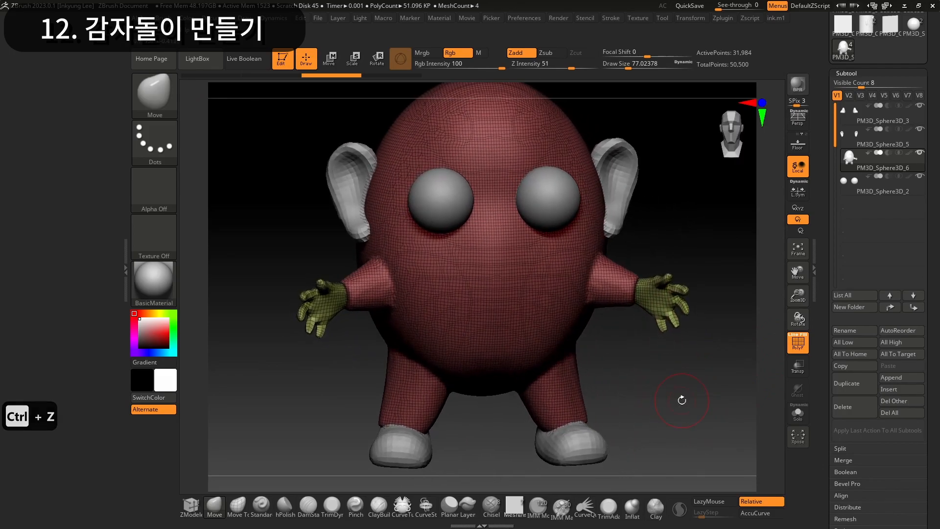
key("alt+2")
left_click(651, 317)
mouse_move(670, 366)
left_mouse_down()
mouse_move(656, 357)
mouse_move(669, 363)
left_mouse_up()
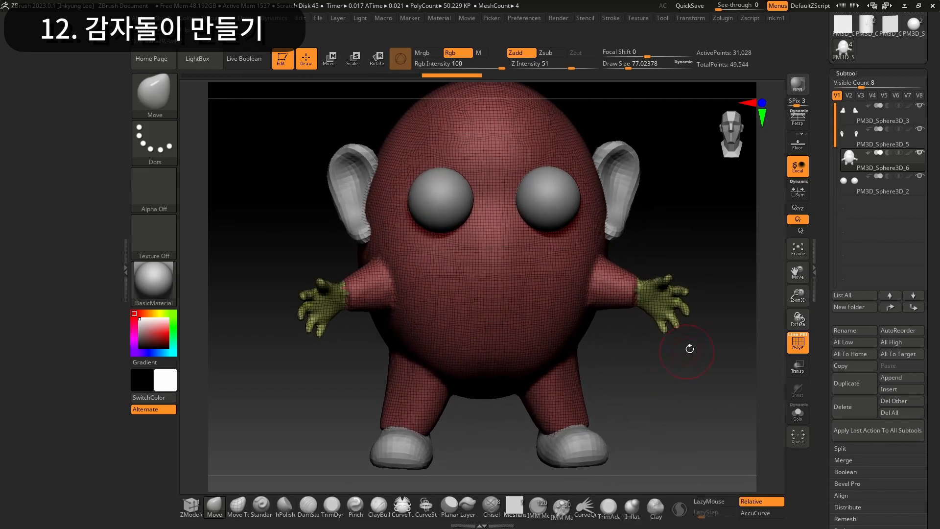
Turn off the polyframe display and smooth the arms and wrist joints, undoing the last stroke
key("shift+f")
left_click_drag(356, 273, 373, 267, "shift")
mouse_move(619, 356)
left_mouse_down()
mouse_move(602, 352)
mouse_move(617, 361)
left_mouse_up()
mouse_move(368, 299)
left_mouse_down("shift")
mouse_move(364, 306)
mouse_move(366, 296)
left_mouse_up("shift")
mouse_move(613, 296)
left_mouse_down("shift")
mouse_move(630, 292)
mouse_move(621, 297)
left_mouse_up("shift")
key("ctrl+z")
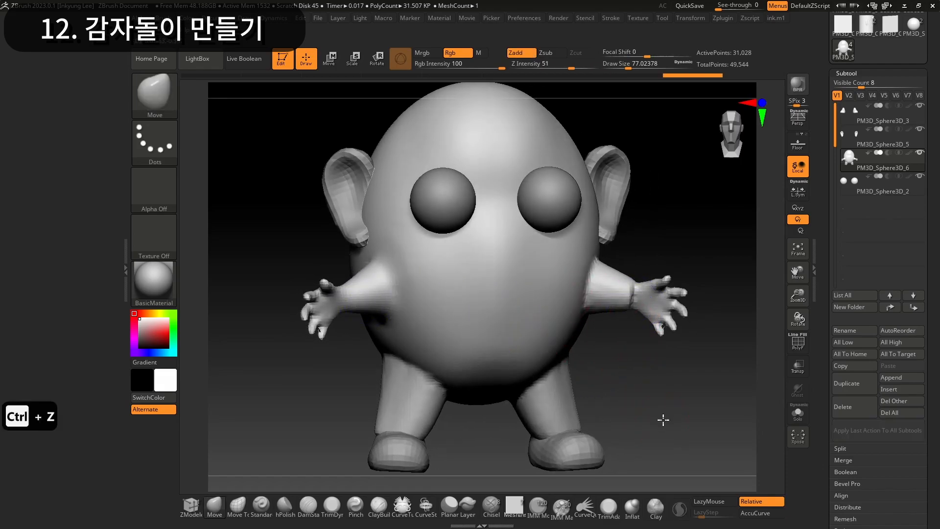
left_click_drag(664, 421, 657, 418, "shift")
Mirror and weld the smoothed body and thicken the fingers with the Inflat brush
key("alt+2")
left_click(610, 437)
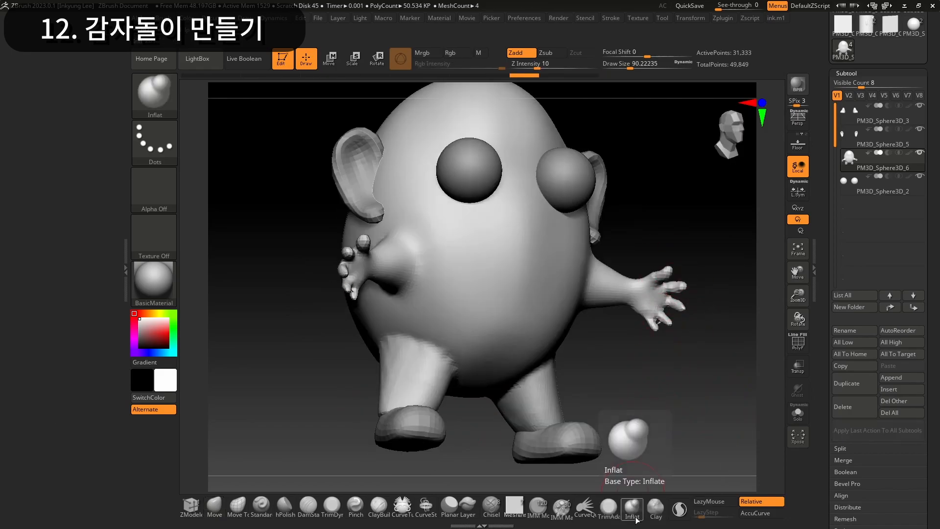
mouse_move(797, 297)
left_mouse_down()
mouse_move(653, 332)
mouse_move(673, 303)
left_mouse_up()
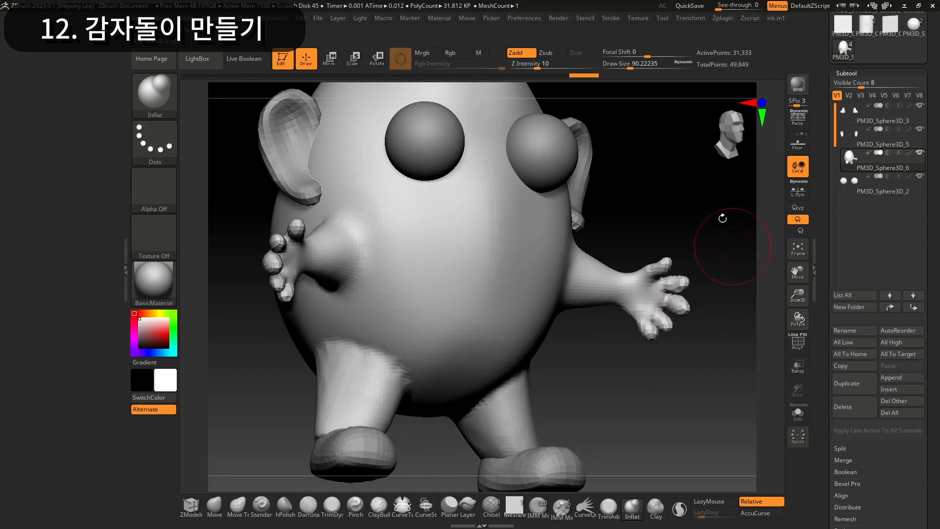
Set the brush draw size to about 77 and undo the last Inflat strokes on the fingers
left_click_drag(629, 70, 627, 70)
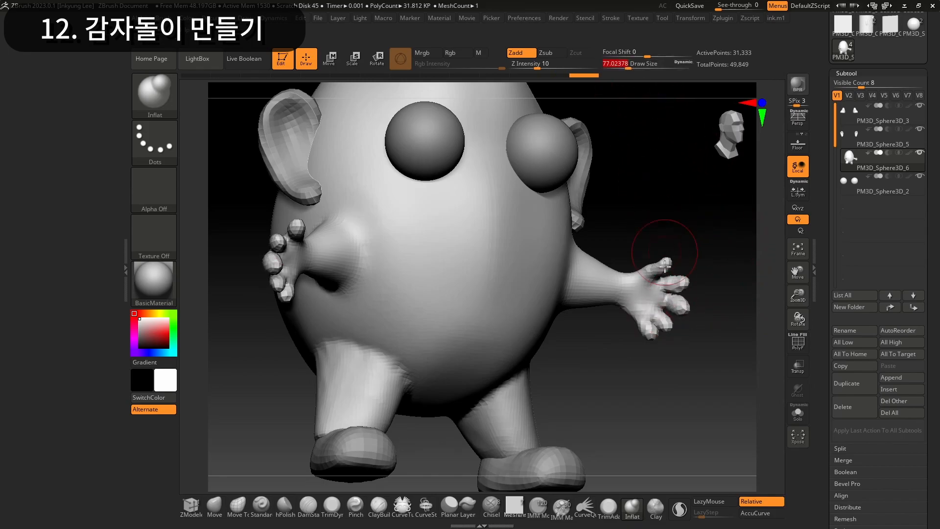
key("ctrl+z")
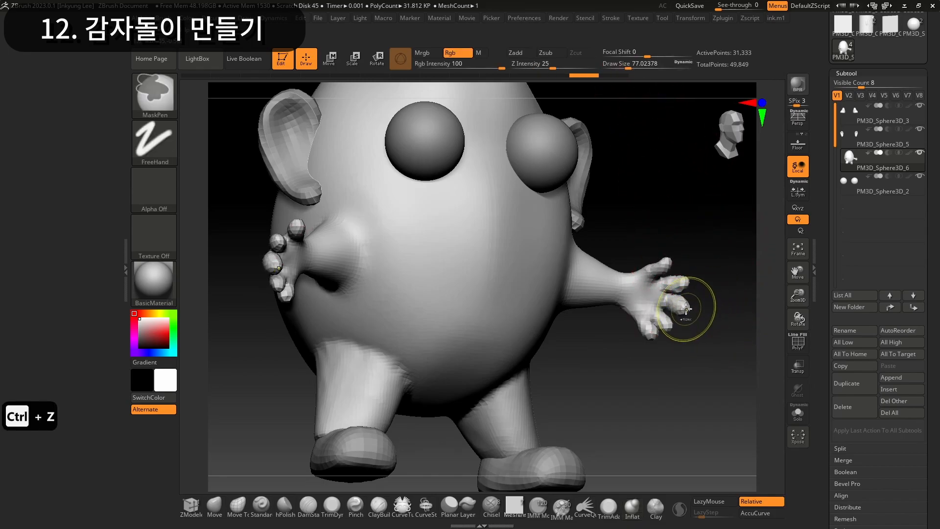
key("ctrl+z")
key("ctrl+z")
key("ctrl+z")
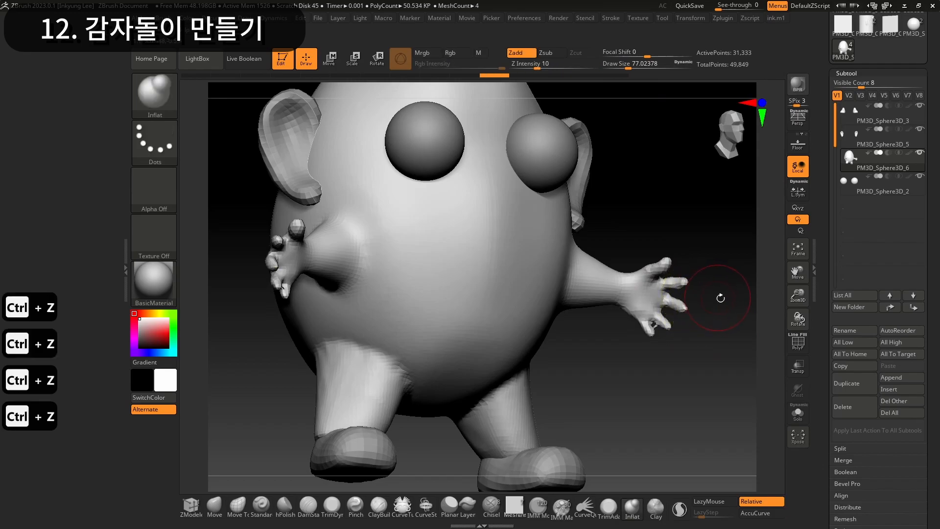
Inflate the fingers into thicker, rounder shapes with Sculptris Pro mode on, switching the mode off when finished
left_click_drag(718, 352, 732, 450)
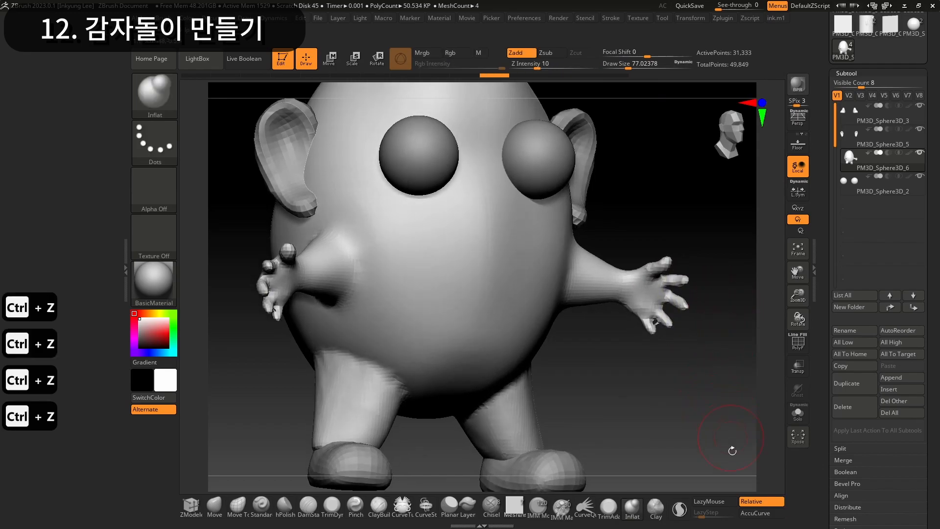
left_click(679, 511)
mouse_move(662, 265)
left_mouse_down()
mouse_move(678, 289)
mouse_move(677, 279)
mouse_move(708, 292)
mouse_move(691, 293)
left_mouse_up()
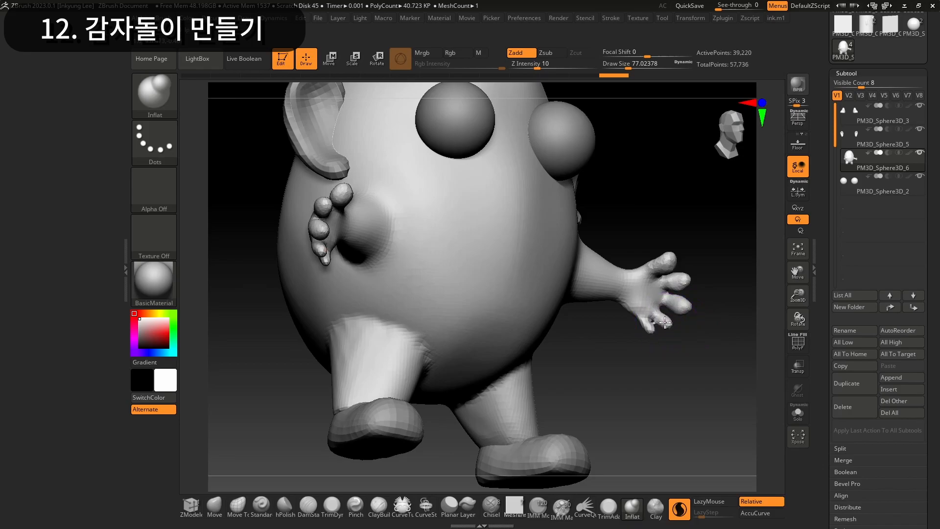
mouse_move(698, 352)
left_mouse_down()
mouse_move(678, 369)
mouse_move(675, 361)
mouse_move(685, 364)
mouse_move(709, 341)
left_mouse_up()
left_click(680, 509)
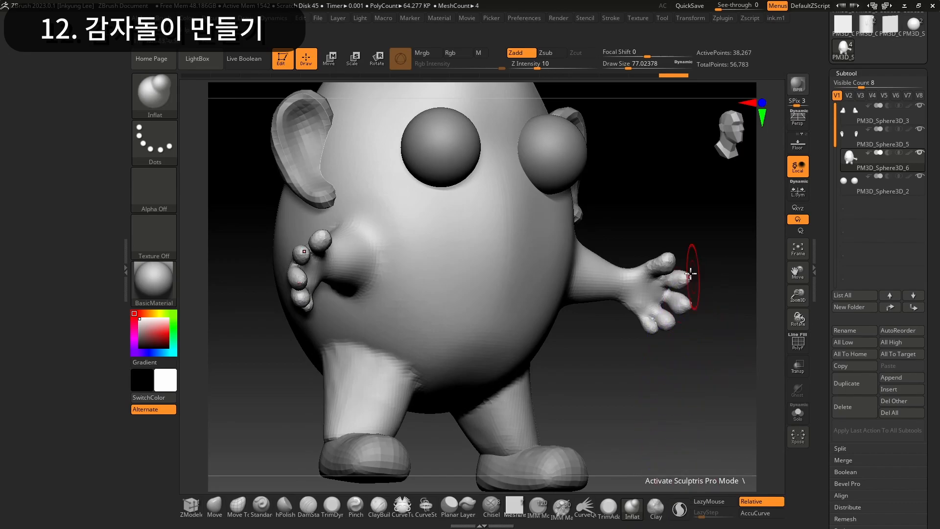
Smooth the inflated fingers with the Smooth brush at draw size 77
key("shift")
left_click_drag(695, 309, 669, 319)
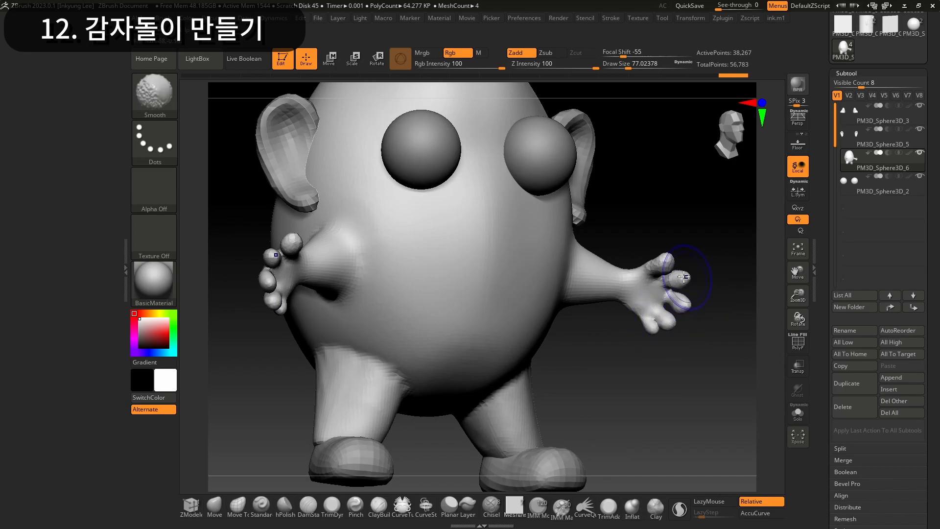
mouse_move(709, 273)
left_mouse_down()
mouse_move(678, 263)
mouse_move(705, 250)
mouse_move(679, 272)
left_mouse_up()
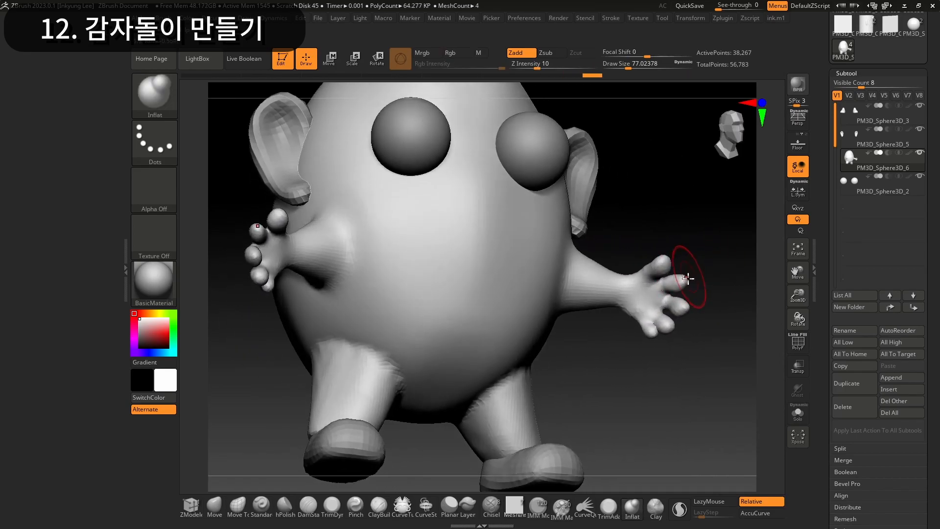
key("shift")
Undo the last stroke and smooth the legs near the body with a draw size of about 136
key("ctrl+z")
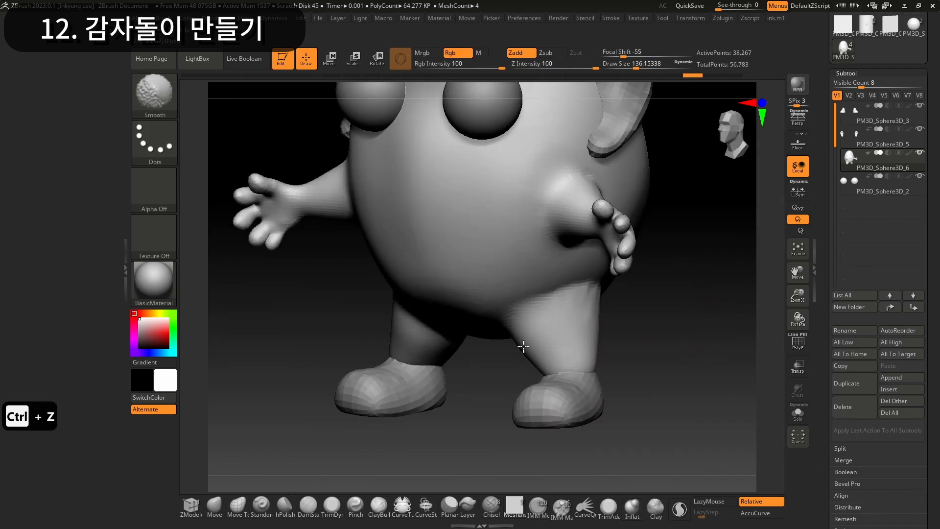
left_click_drag(587, 324, 591, 335, "shift")
mouse_move(670, 332)
left_mouse_down()
mouse_move(612, 342)
mouse_move(617, 356)
mouse_move(629, 354)
mouse_move(634, 321)
left_mouse_up()
mouse_move(684, 378)
left_mouse_down()
mouse_move(667, 367)
mouse_move(705, 373)
left_mouse_up()
Select the boots subtool and DynaMesh it at resolution 272
left_click(592, 373, "alt")
left_click_drag(644, 389, 686, 401)
key("alt+2")
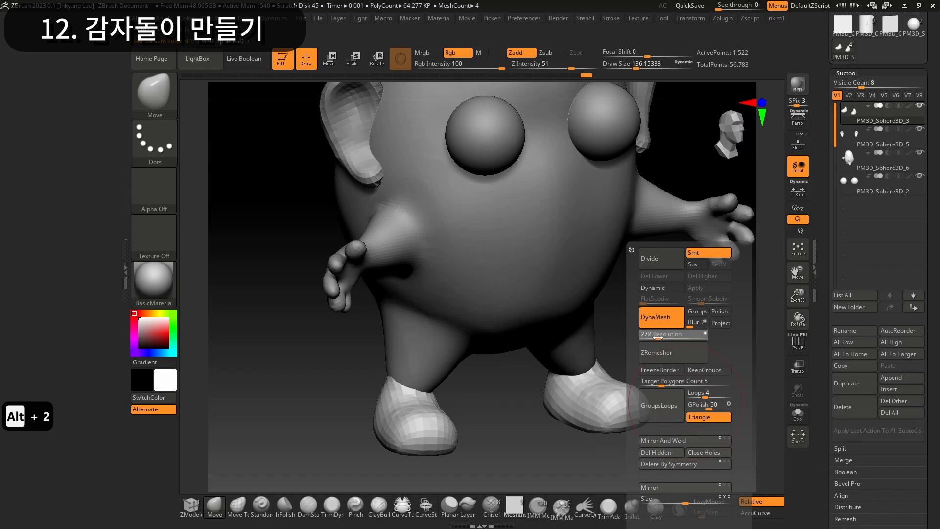
left_click(663, 321)
mouse_move(677, 339)
left_mouse_down()
mouse_move(663, 353)
mouse_move(680, 353)
left_mouse_up()
Undo the last stroke, toggle symmetry and smooth the faceted surfaces of both boots
key("ctrl+z")
key("x")
left_click_drag(602, 384, 580, 392, "shift")
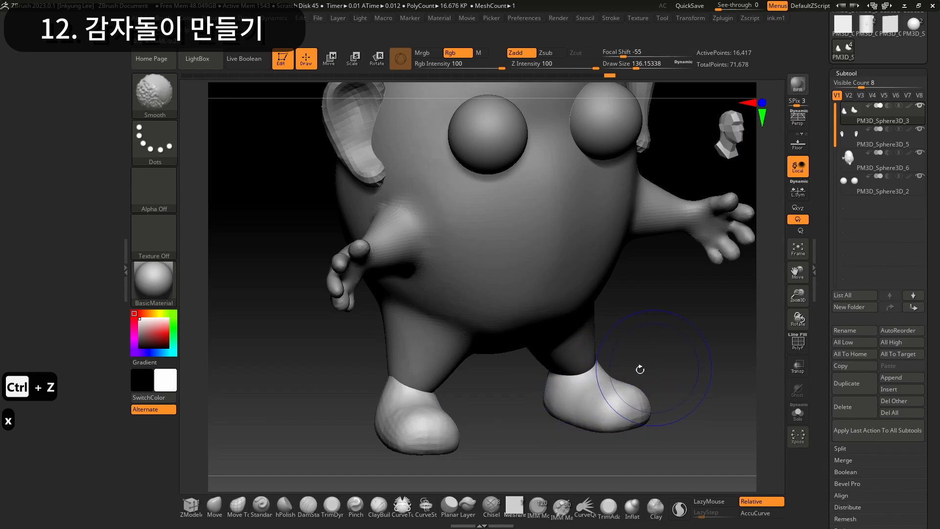
left_click_drag(683, 381, 650, 400)
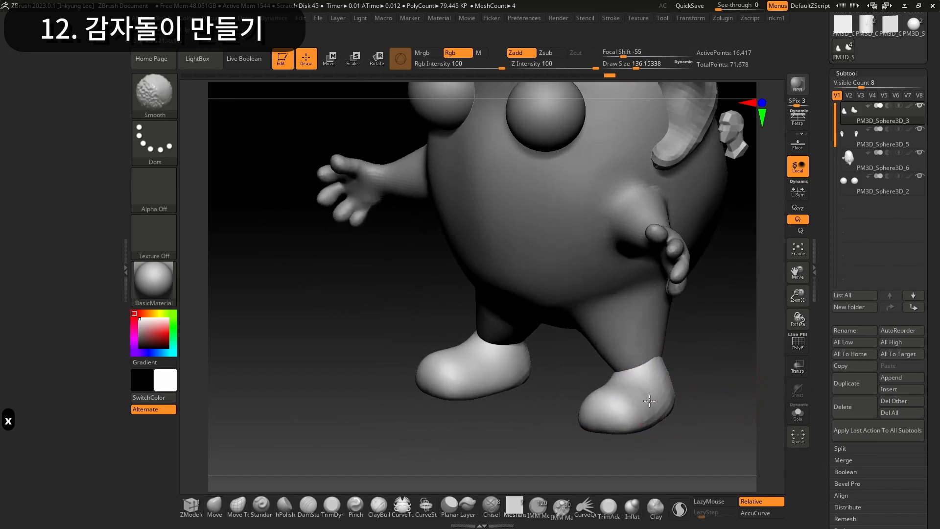
Undo the last edits, DynaMesh the ears at resolution 128 and hide the polyframe
key("ctrl+z")
key("ctrl+z")
key("ctrl+z")
key("ctrl+z")
key("ctrl+z")
key("alt+2")
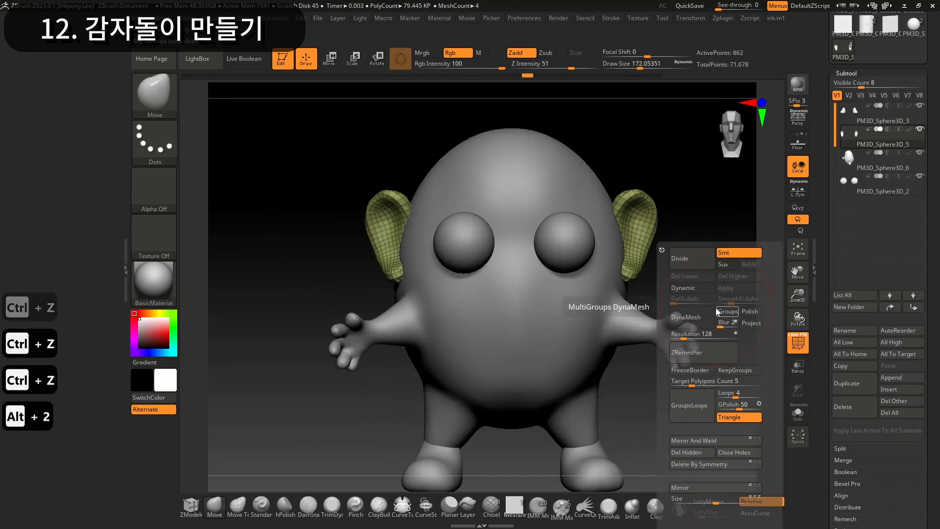
left_click(702, 326)
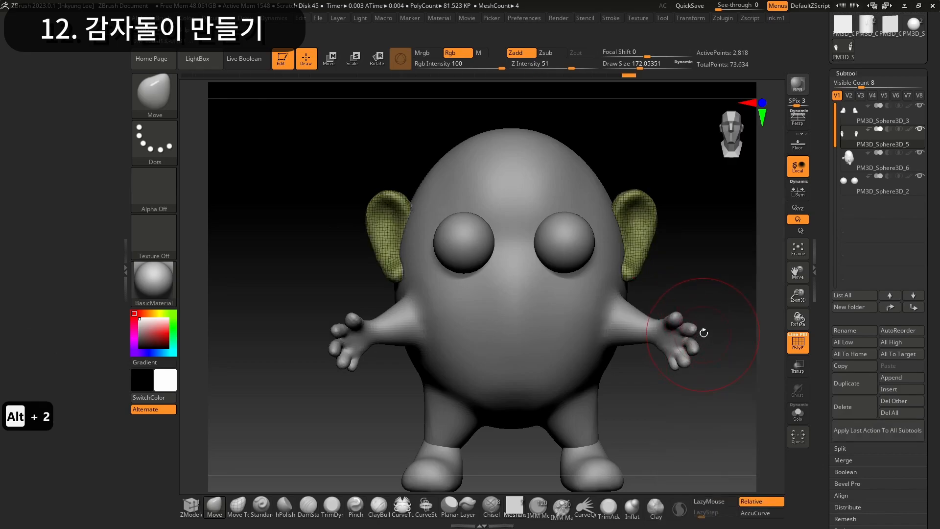
left_click(797, 349)
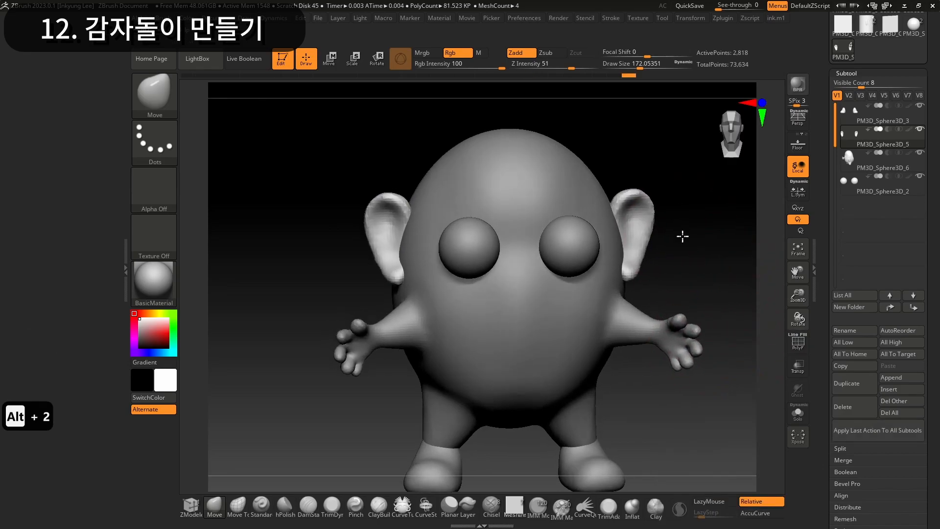
Toggle symmetry and smooth the surfaces of both ears
key("x")
key("shift")
mouse_move(639, 210)
left_mouse_down("shift")
mouse_move(633, 238)
mouse_move(653, 208)
mouse_move(663, 241)
mouse_move(650, 240)
mouse_move(624, 267)
left_mouse_up("shift")
mouse_move(693, 229)
left_mouse_down()
mouse_move(665, 225)
mouse_move(619, 241)
left_mouse_up()
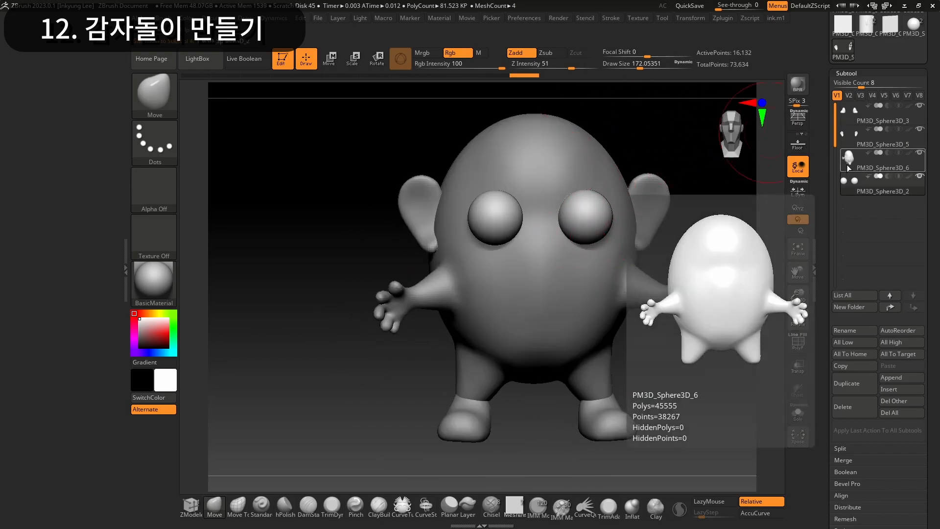
Select the body subtool with the Standard brush and turn on polypaint for the character's subtools
left_click(848, 165)
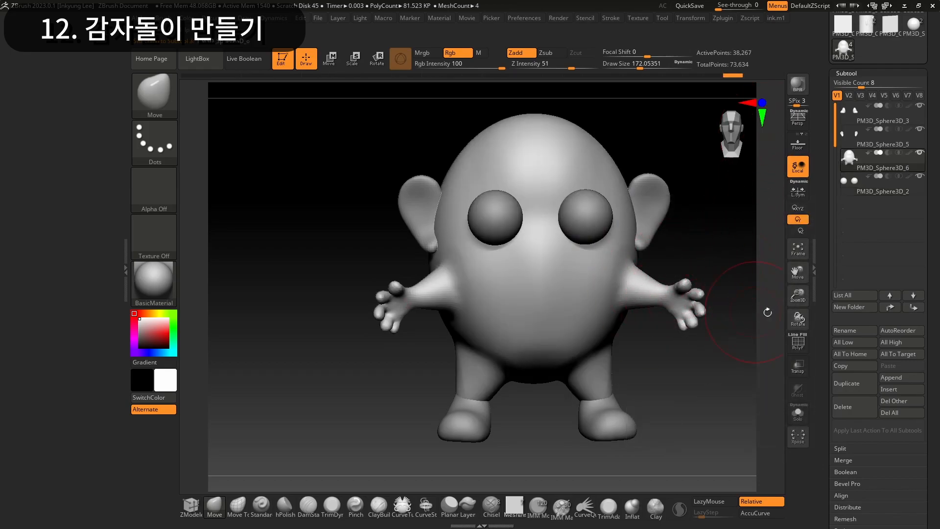
left_click_drag(703, 361, 658, 362)
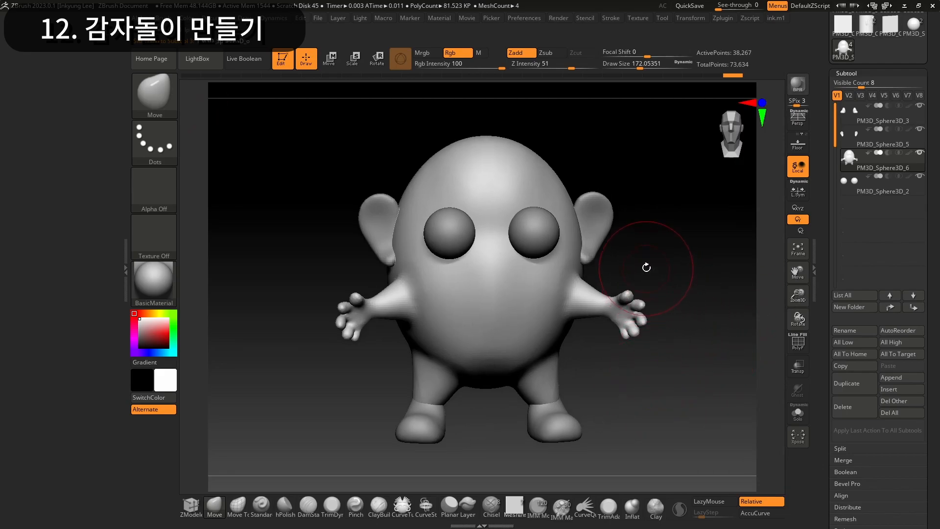
left_click(261, 507)
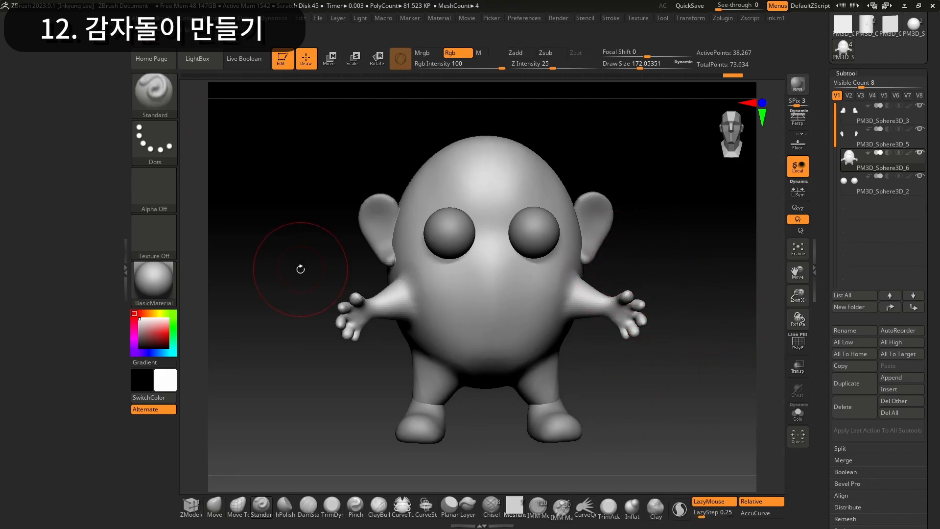
mouse_move(157, 296)
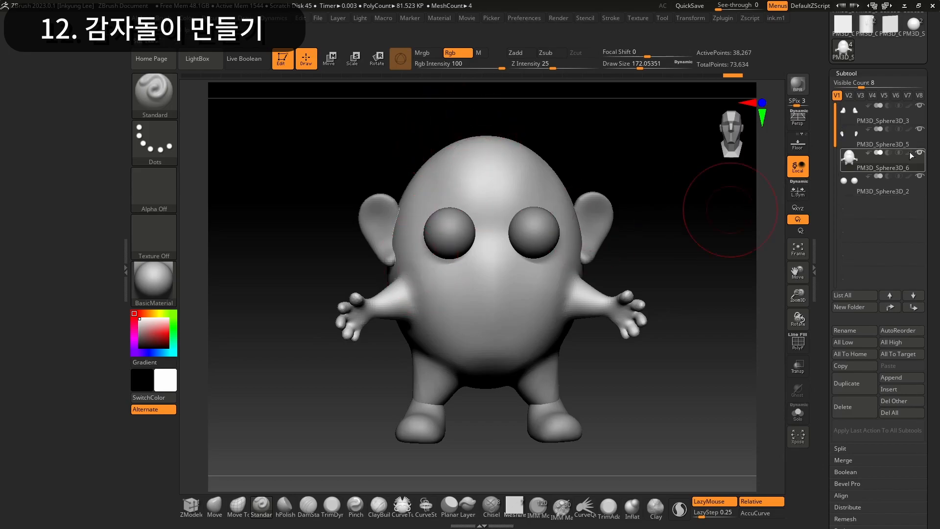
mouse_move(909, 152)
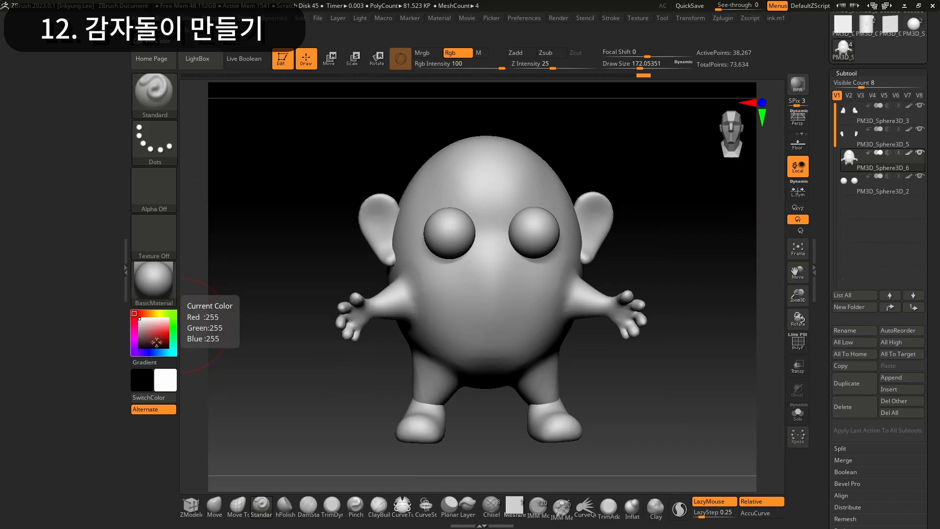
Choose a yellow colour and fill the whole body with it using FillObject
left_click(158, 313)
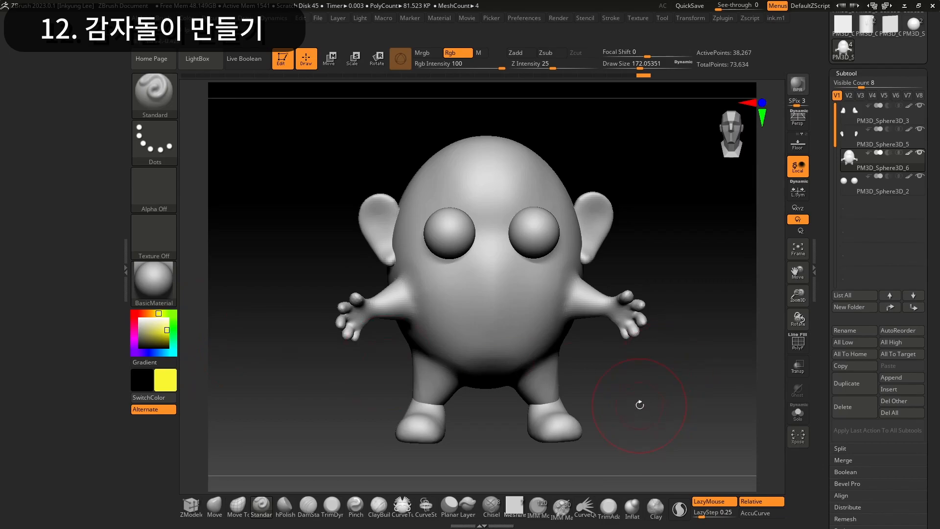
left_click_drag(639, 404, 597, 397)
key("alt+3")
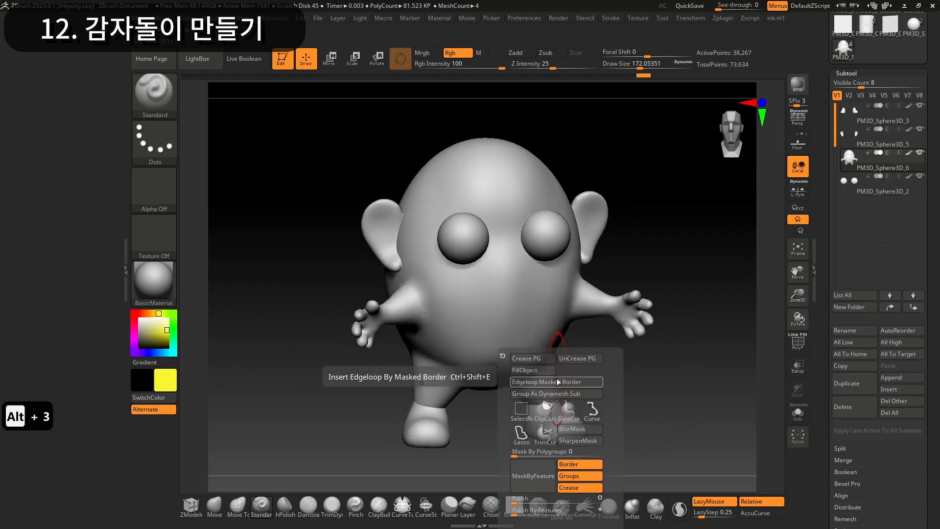
left_click(527, 373)
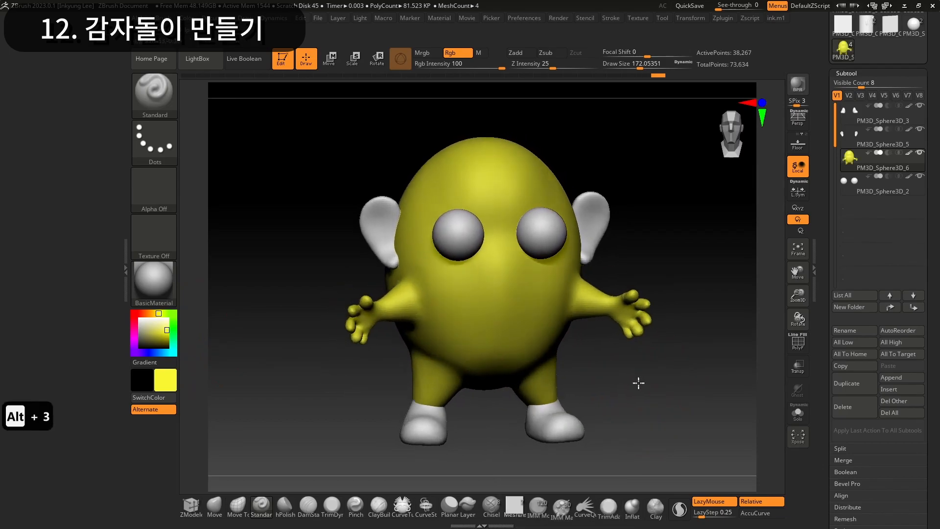
Select the ears subtool, choose an orange colour and fill the ears with it
left_click_drag(637, 382, 602, 377)
left_click(398, 242, "alt")
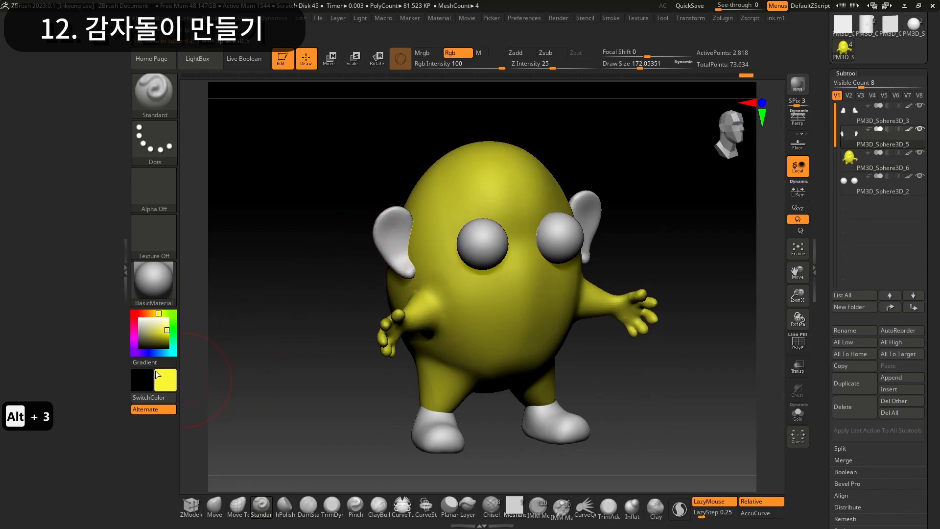
left_click(149, 314)
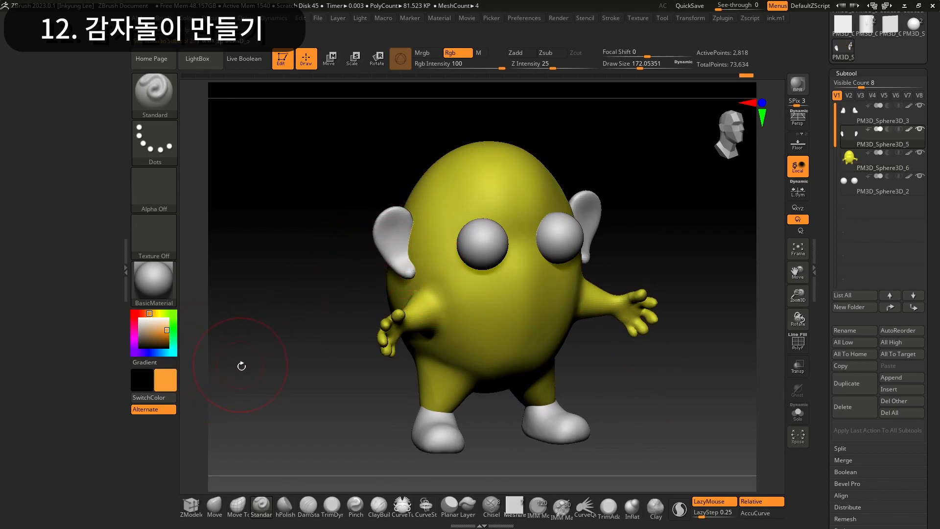
key("alt+3")
left_click(211, 371)
Select the boots subtool, choose a dark green colour and fill the boots with it
left_click_drag(658, 402, 621, 406)
left_click(576, 434, "alt")
left_click_drag(171, 342, 173, 327)
left_click(161, 338)
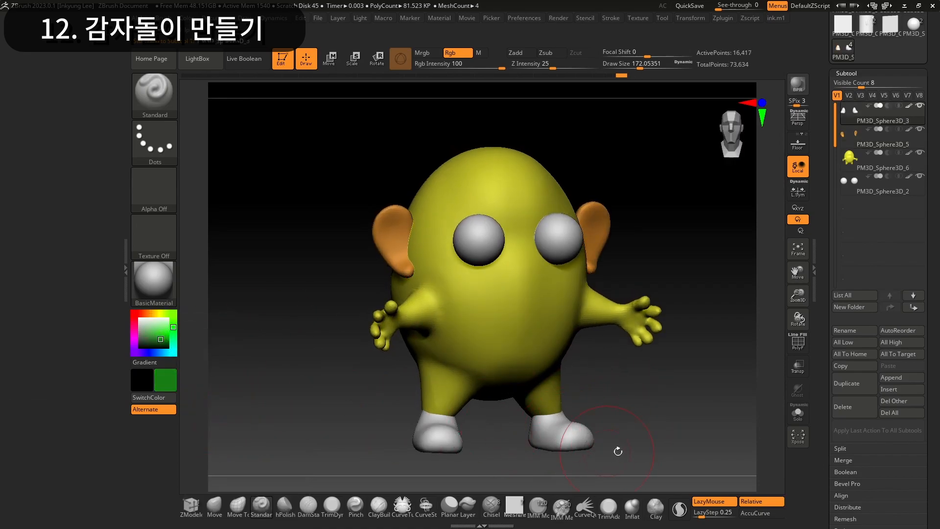
left_click_drag(634, 422, 633, 407, "alt")
key("alt+3")
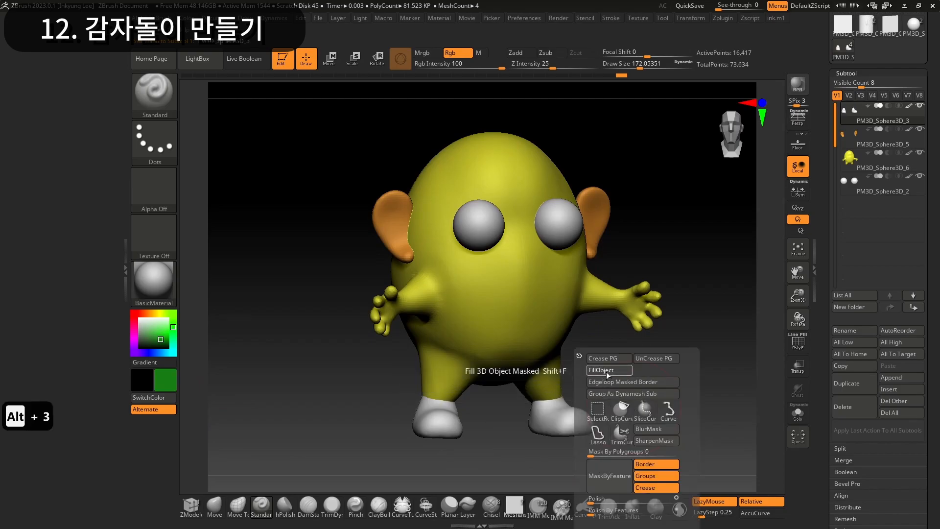
left_click(607, 370)
Select the eyes subtool and fill it with white and the ToyPlastic material in Mrgb mode
left_click_drag(499, 369, 612, 393)
left_click(472, 222, "alt")
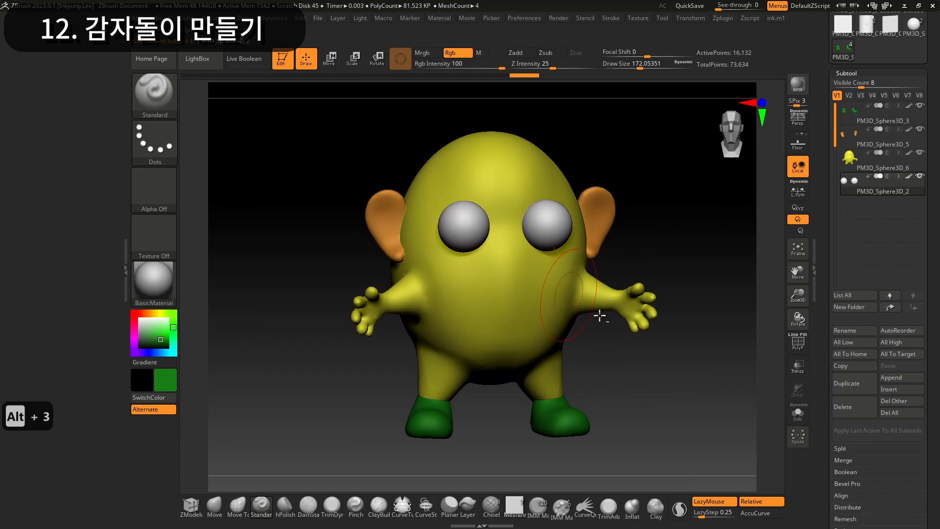
left_click_drag(630, 367, 644, 373)
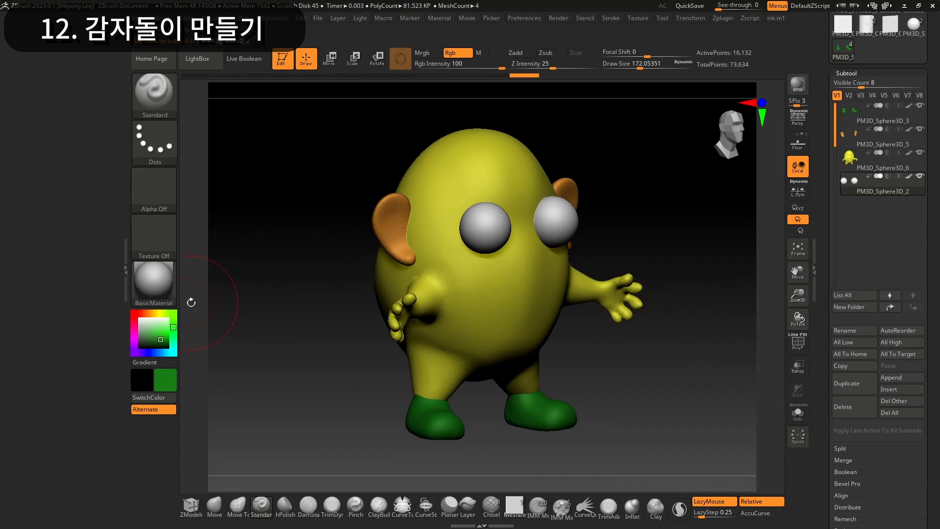
left_click(157, 284)
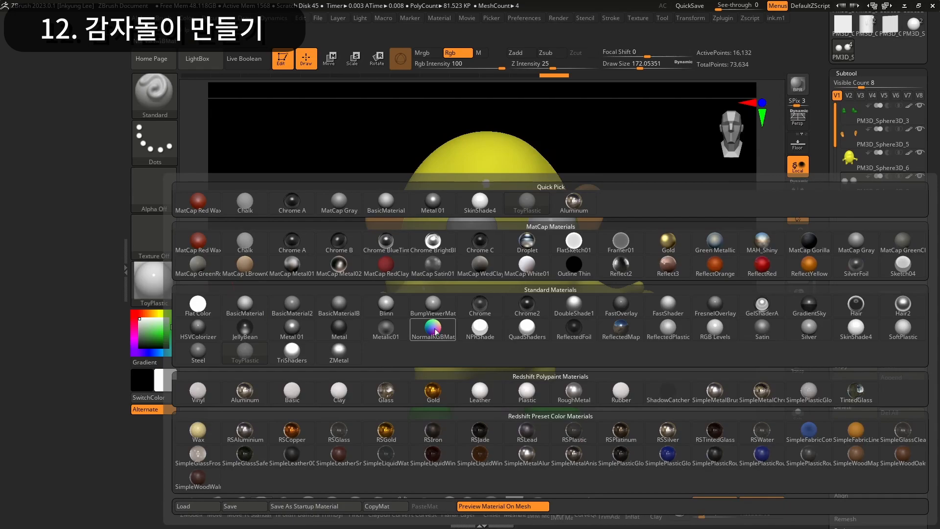
left_click(236, 360)
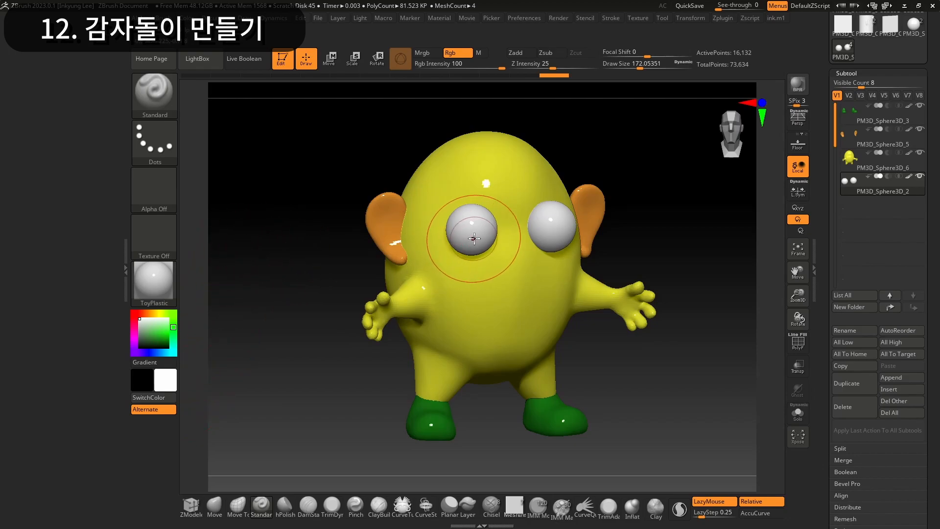
left_click(423, 54)
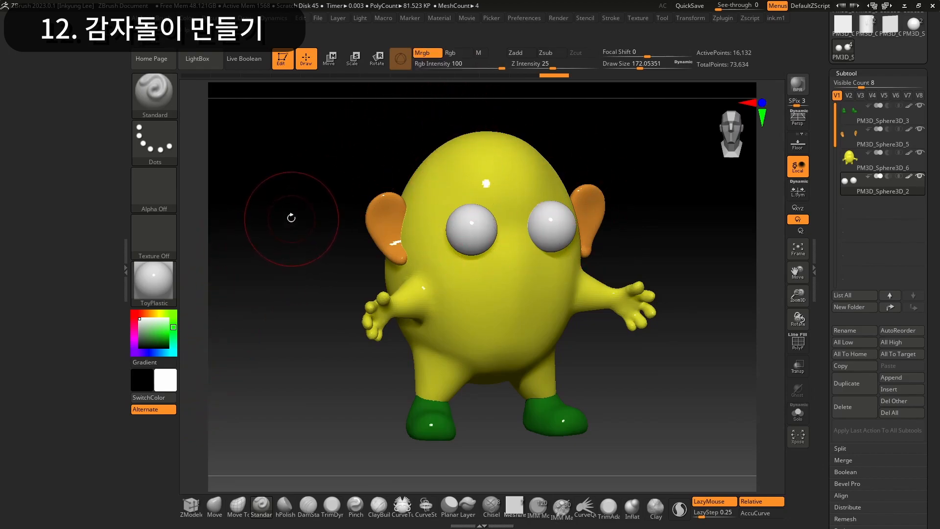
key("alt+3")
left_click(260, 232)
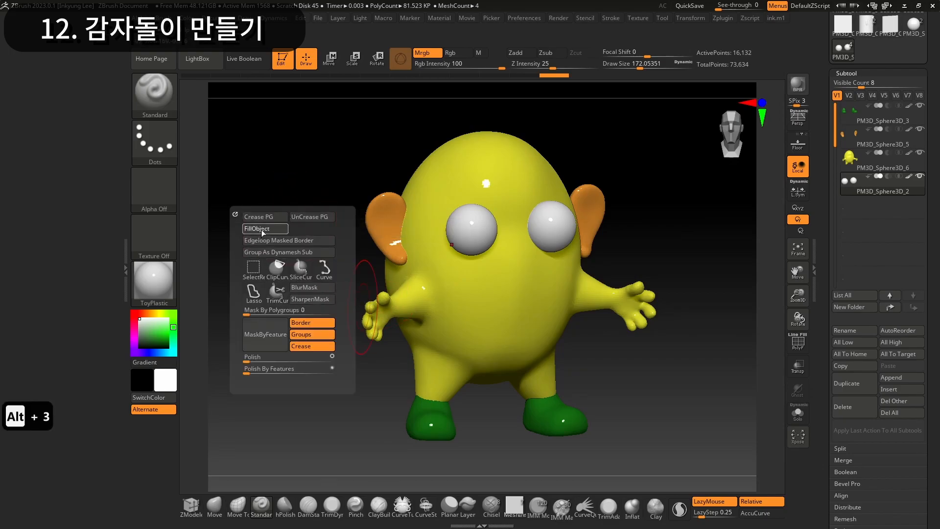
left_click_drag(714, 237, 654, 246)
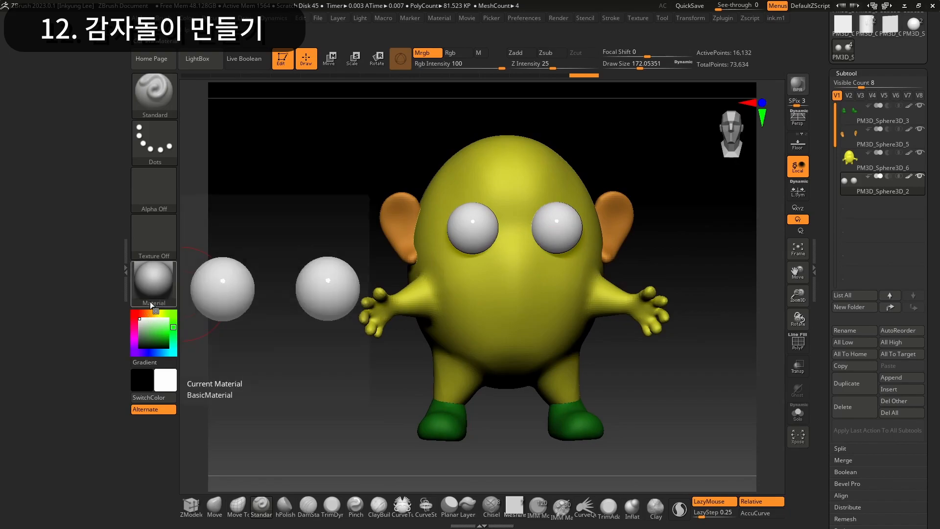
Turn on the polyframe display to show the mesh of the eyes from the side and the front
mouse_move(292, 251)
left_mouse_down()
mouse_move(317, 269)
mouse_move(279, 254)
mouse_move(383, 264)
left_mouse_up()
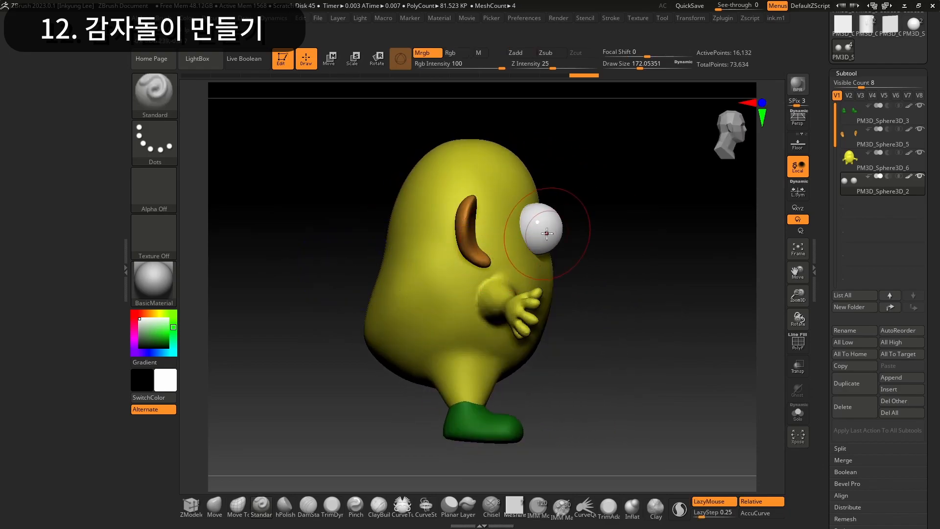
left_click_drag(626, 290, 647, 289)
left_click_drag(791, 296, 795, 350)
left_click_drag(610, 248, 644, 264, "alt")
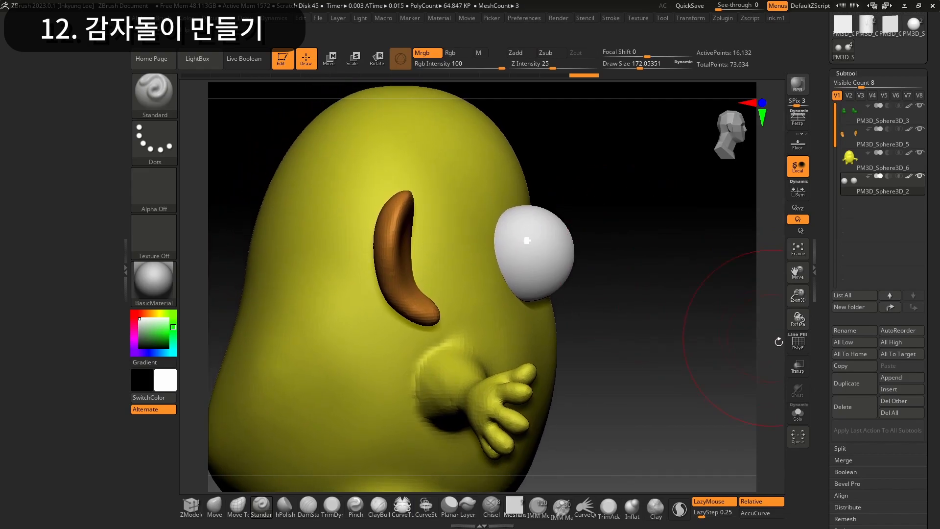
left_click(793, 343)
left_click_drag(670, 327, 604, 339, "alt")
left_click_drag(791, 297, 790, 314)
left_click_drag(576, 289, 531, 294)
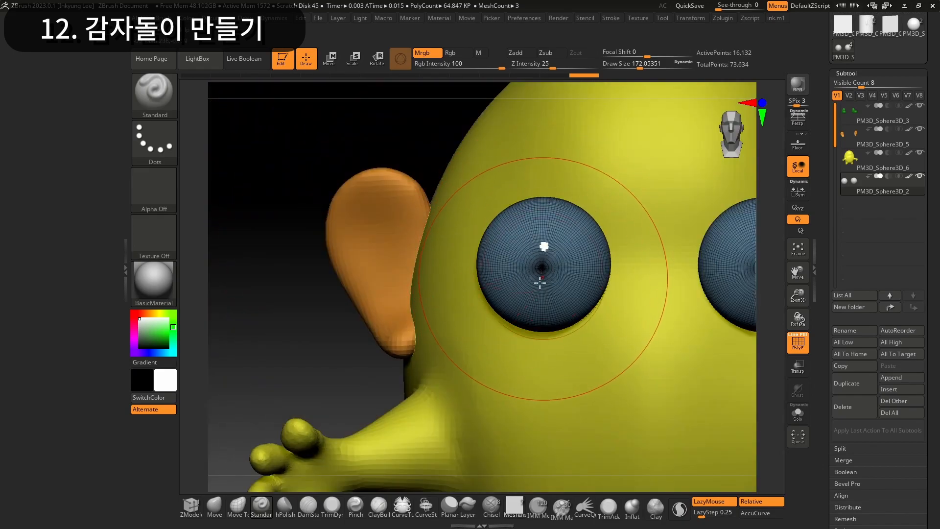
Switch the MaskPen stroke to Rect and mask the front part of both eyes in side view
left_click_drag(795, 296, 791, 267)
left_click_drag(388, 195, 442, 206)
left_click_drag(799, 298, 799, 342)
left_click_drag(600, 288, 621, 297, "alt")
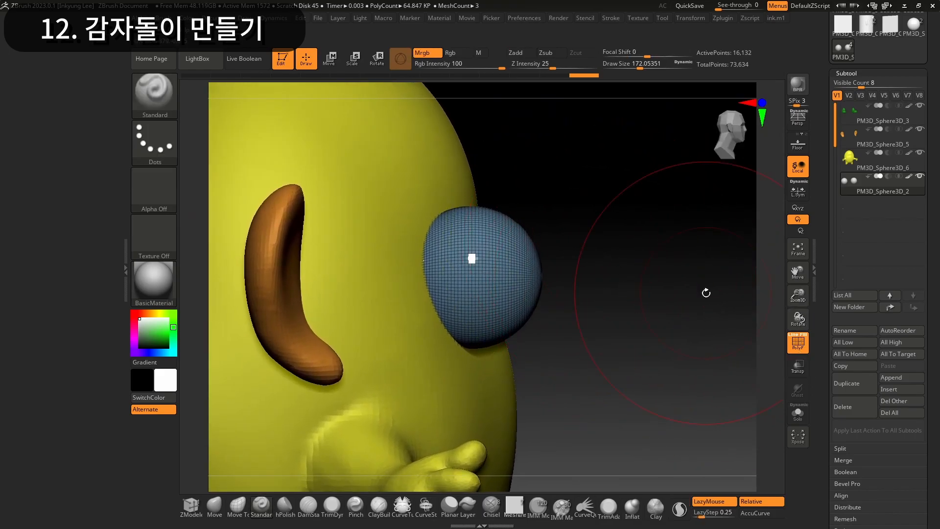
key("ctrl")
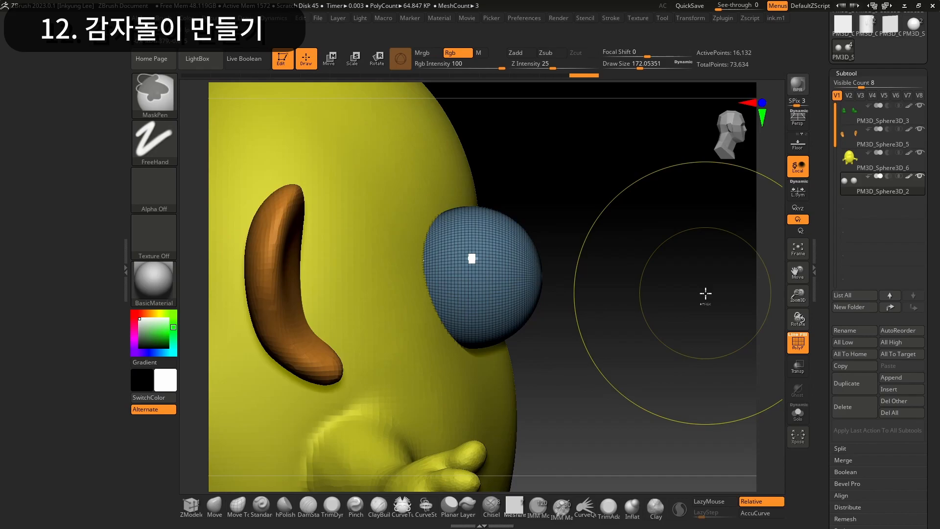
left_click(150, 148)
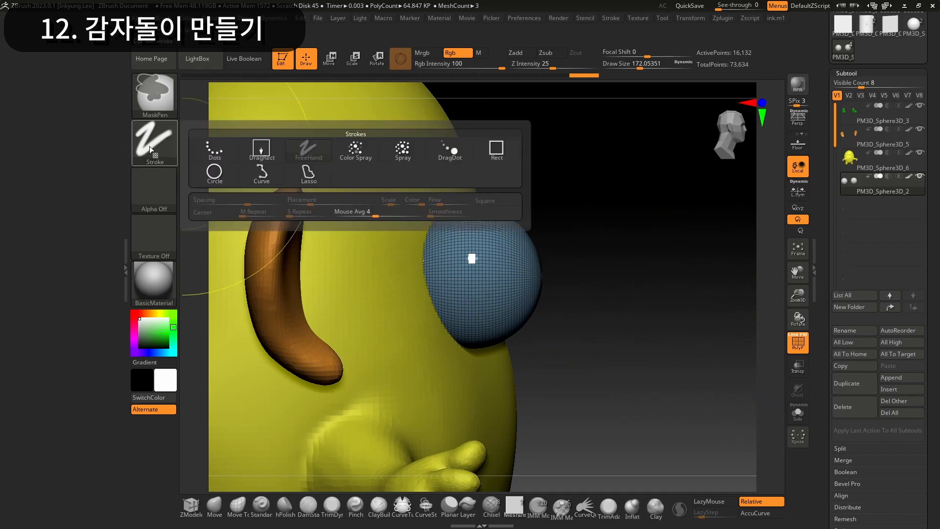
left_click(495, 151)
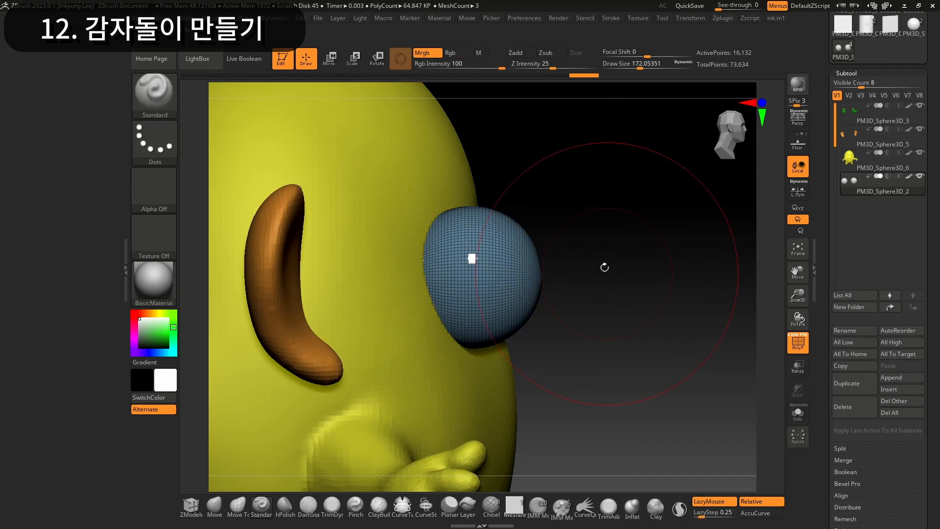
left_click_drag(593, 220, 525, 356, "ctrl")
left_click_drag(751, 304, 663, 303)
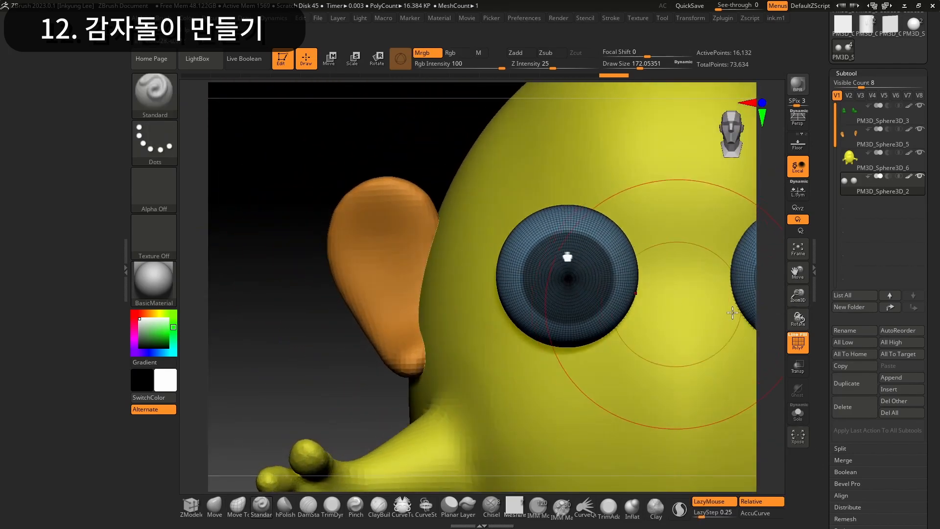
Reduce the draw size to about 44 and invert the mask on the eyes
left_click_drag(797, 296, 781, 252)
left_click_drag(640, 68, 620, 72)
left_click_drag(700, 192, 617, 153, "alt")
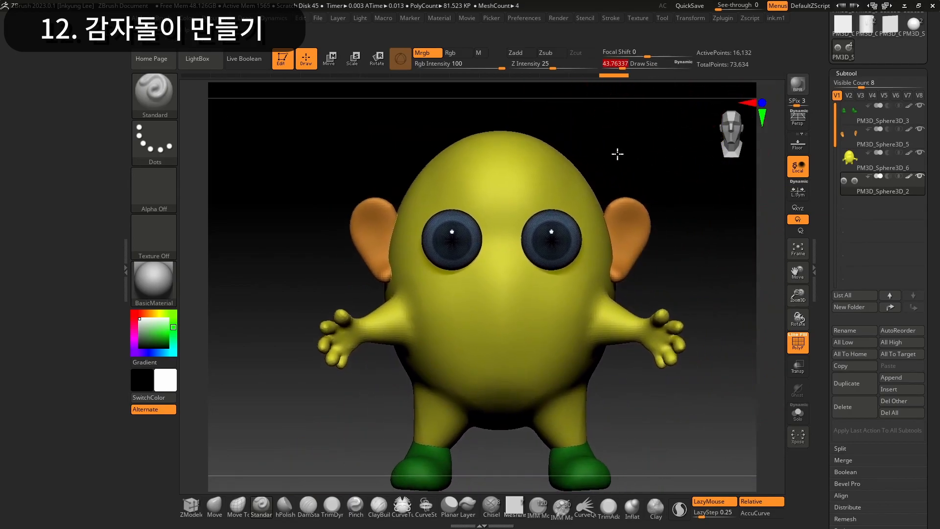
left_click_drag(673, 251, 721, 254)
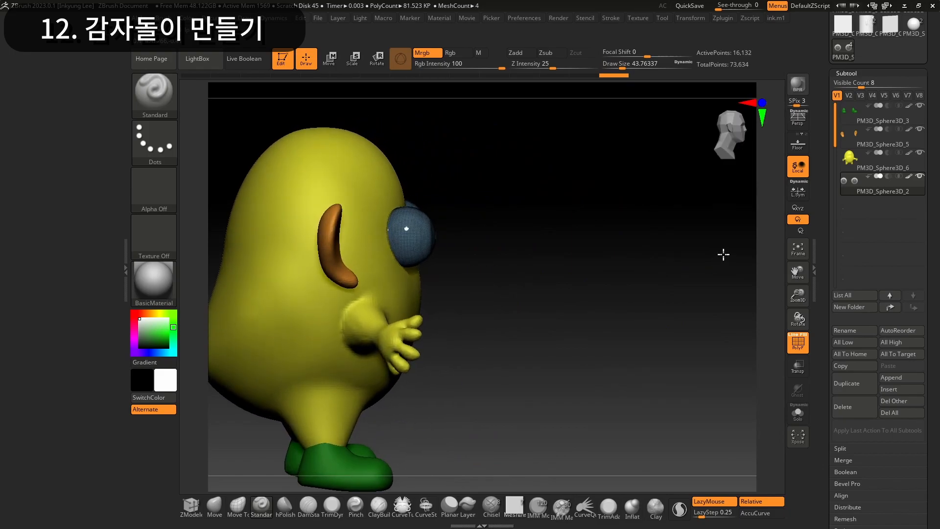
key("ctrl")
left_click_drag(563, 279, 602, 296)
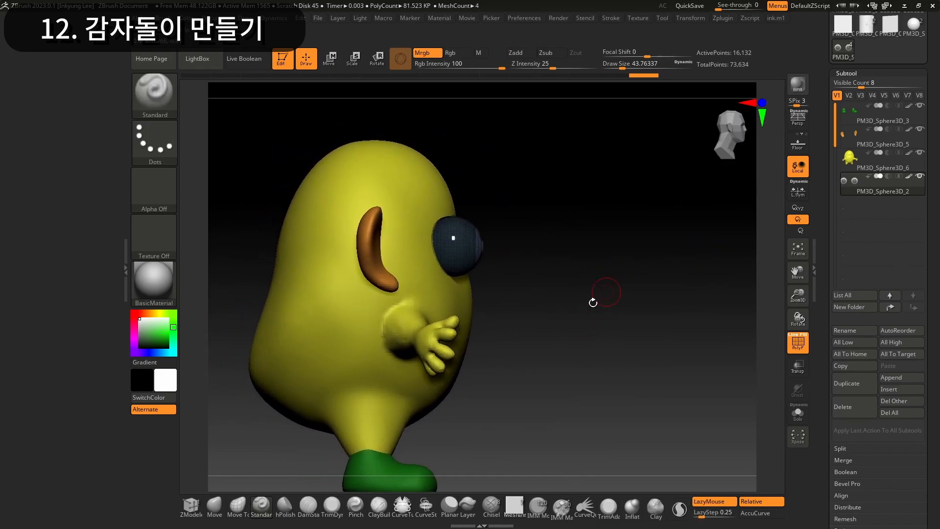
Set the paint mode to Rgb, choose a bright blue and fill the unmasked front of the eyes with FillObject
left_click(451, 52)
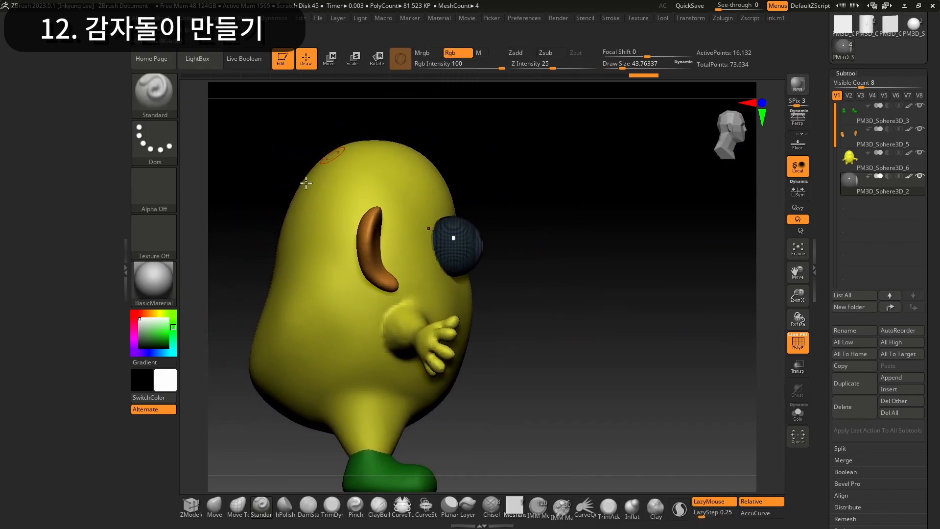
left_click(159, 333)
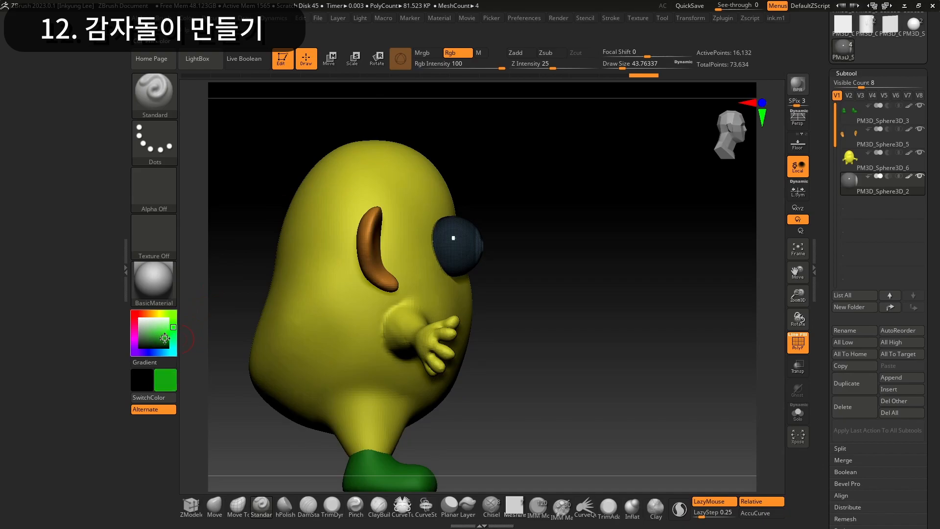
left_click(157, 352)
left_click(169, 334)
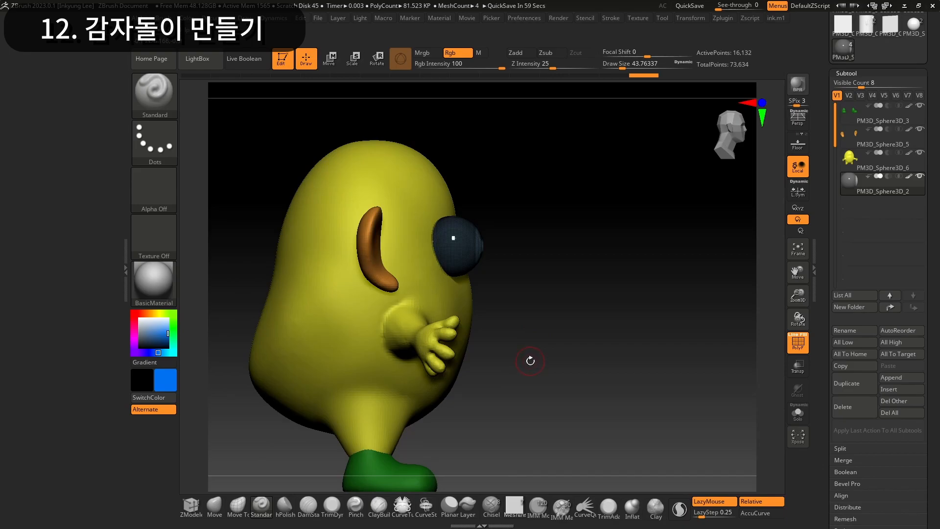
key("alt+3")
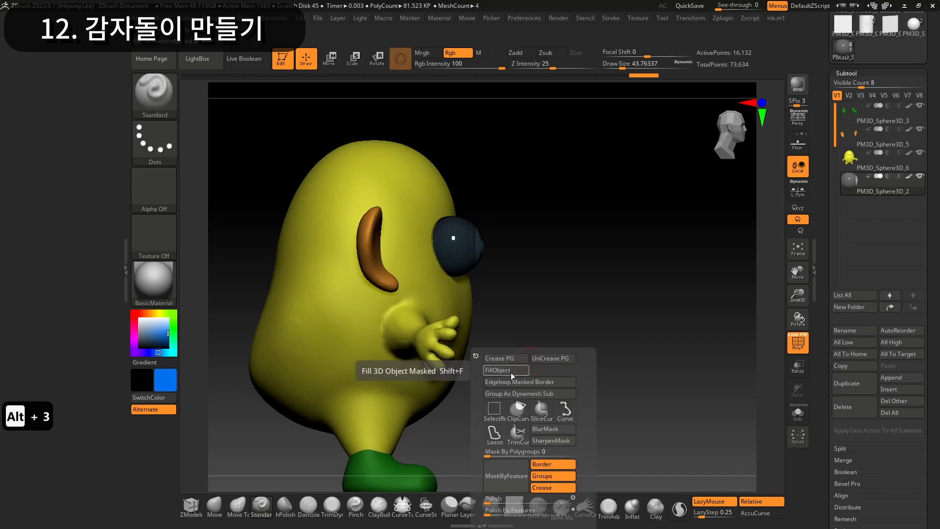
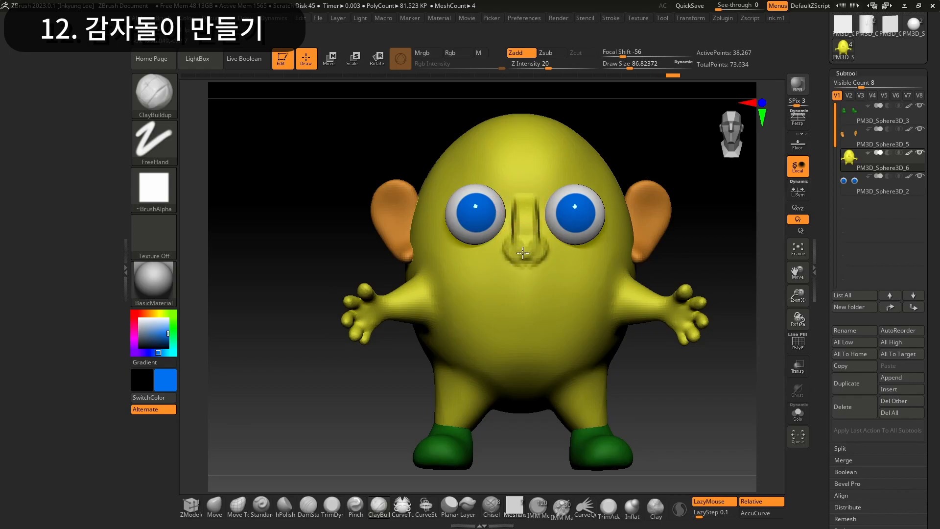
Shape and smooth the nose between the eyes with ClayBuildup, undoing an unwanted stroke
key("shift")
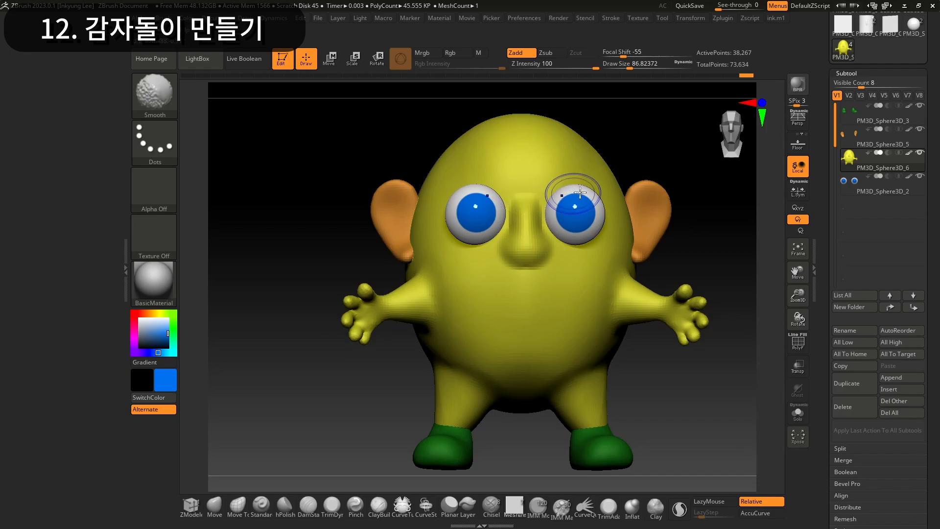
left_click_drag(664, 149, 688, 185)
mouse_move(518, 250)
left_mouse_down()
mouse_move(516, 260)
mouse_move(524, 248)
left_mouse_up()
key("shift")
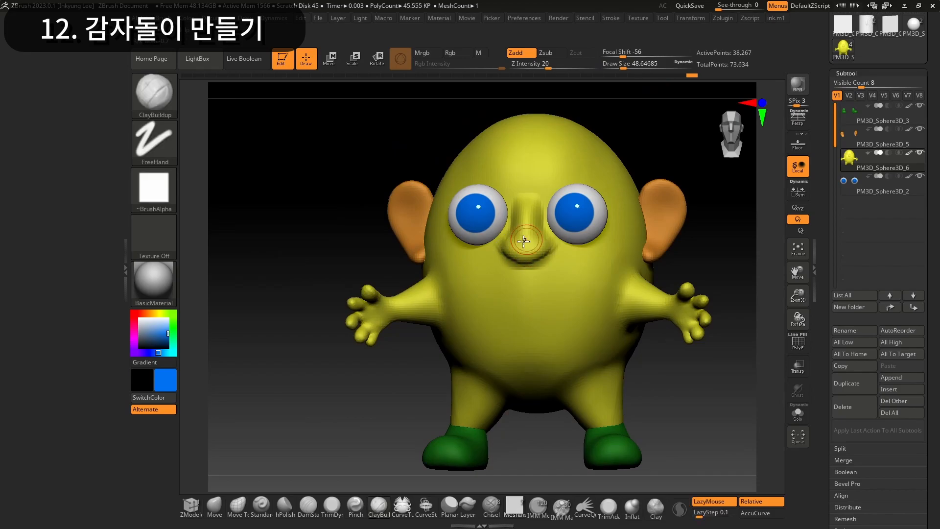
left_click_drag(684, 247, 642, 178)
key("ctrl+z")
left_click_drag(583, 245, 588, 249)
left_click_drag(725, 274, 543, 430)
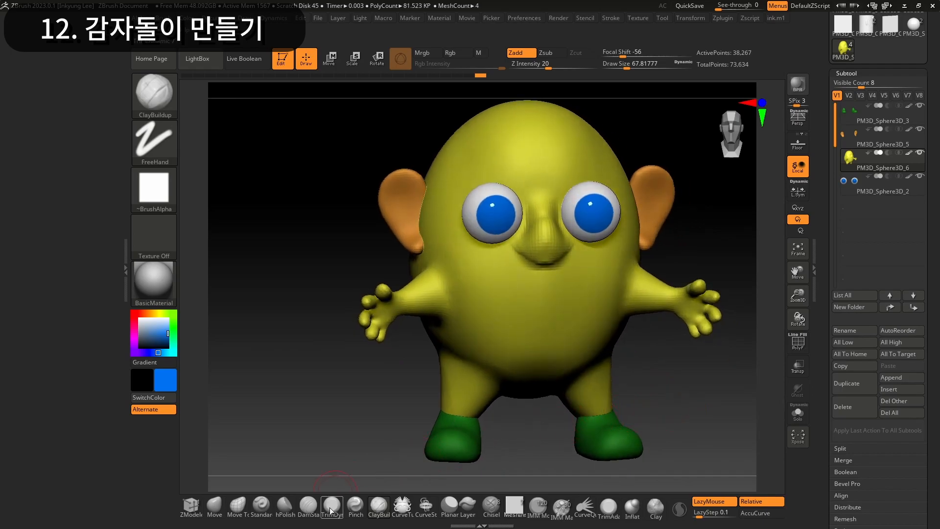
Show the body's polyframe, remesh it with DynaMesh and lower the DynaMesh resolution to 416
key("shift+f")
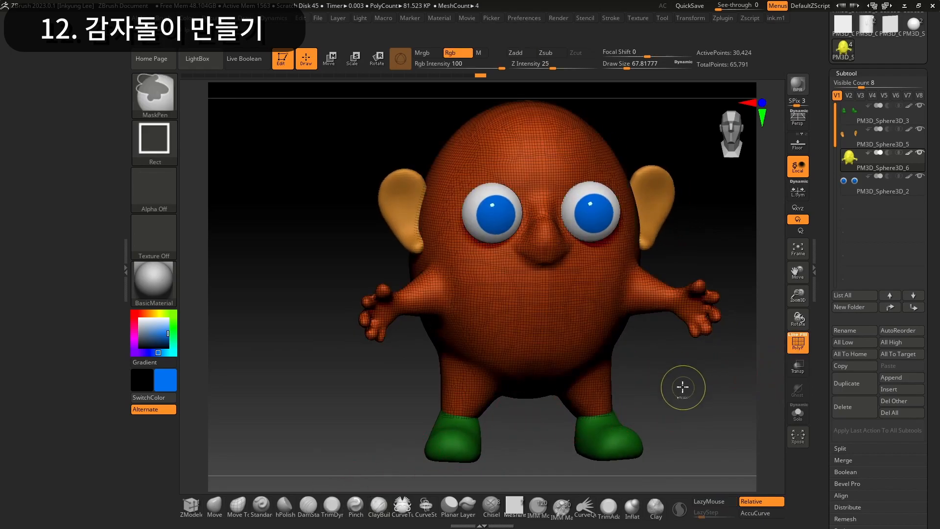
left_click_drag(690, 387, 697, 386)
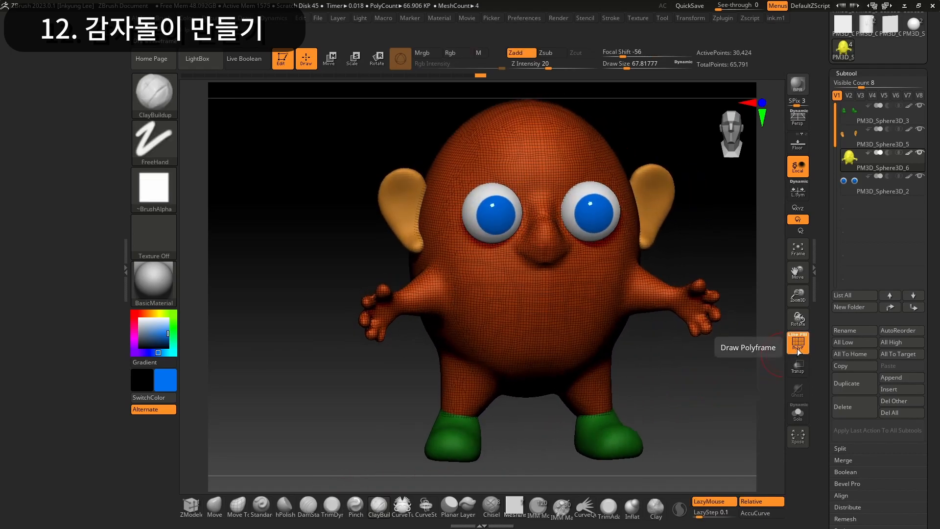
key("alt+2")
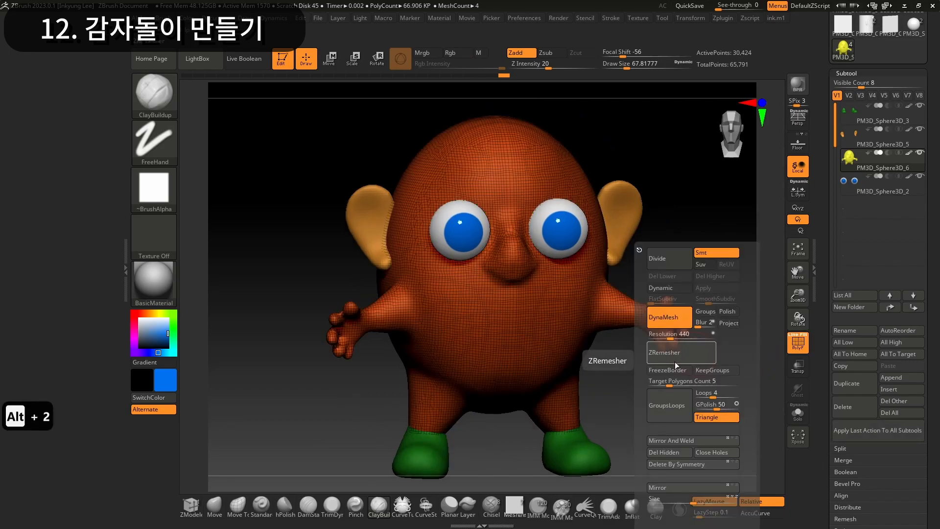
left_click_drag(673, 338, 664, 338)
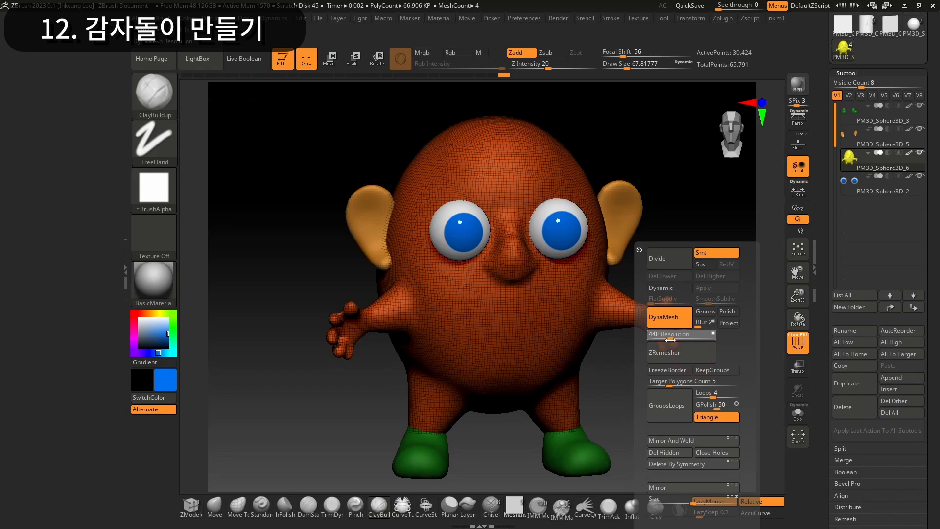
left_click_drag(670, 339, 666, 339)
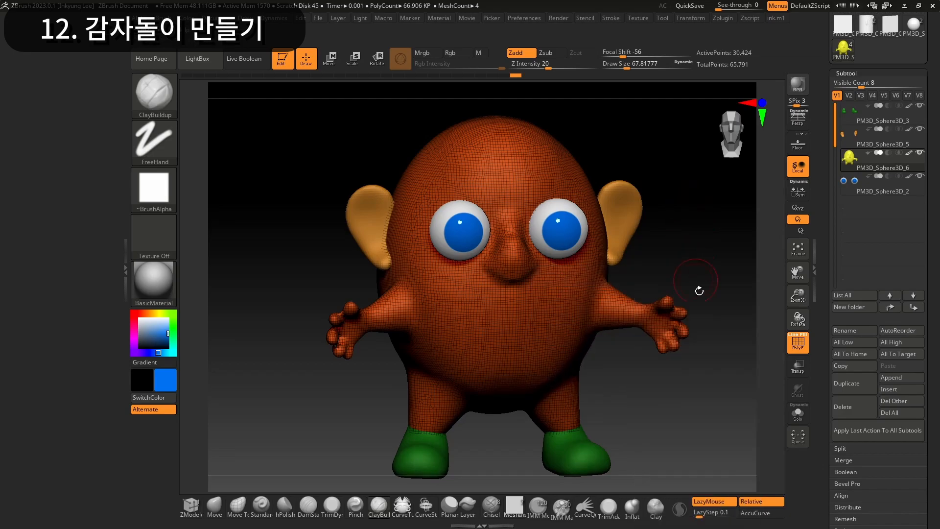
Undo a trial gizmo adjustment, recentre the transform gizmo on the body and scale the body up slightly and uniformly
key("w")
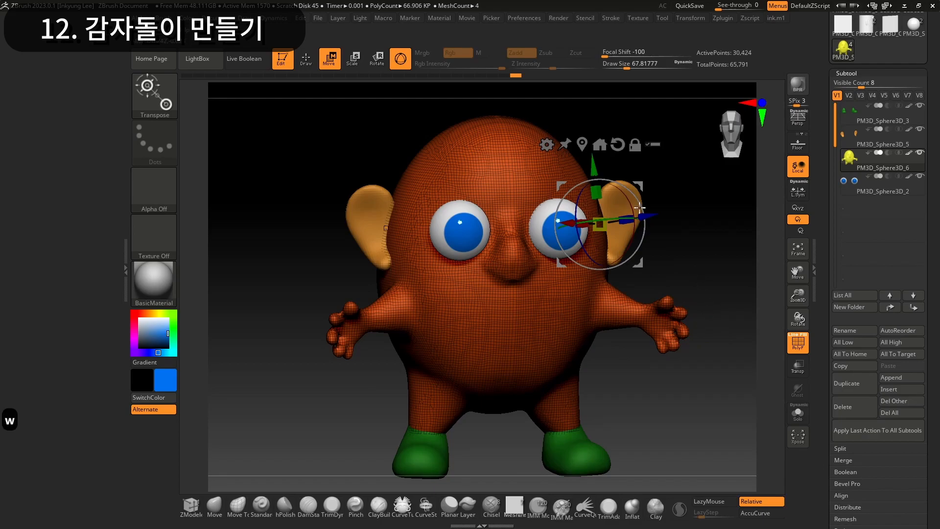
left_click_drag(603, 167, 594, 165)
key("ctrl+z")
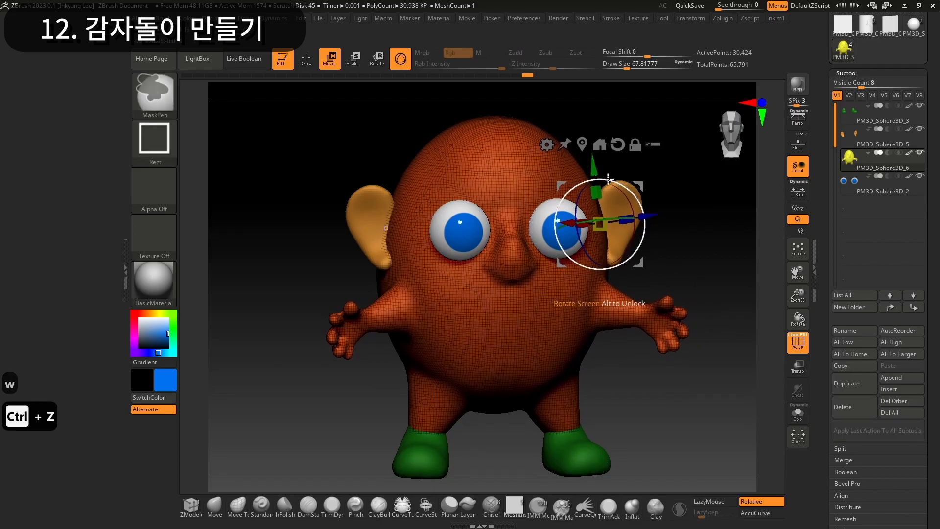
key("x")
left_click(583, 145)
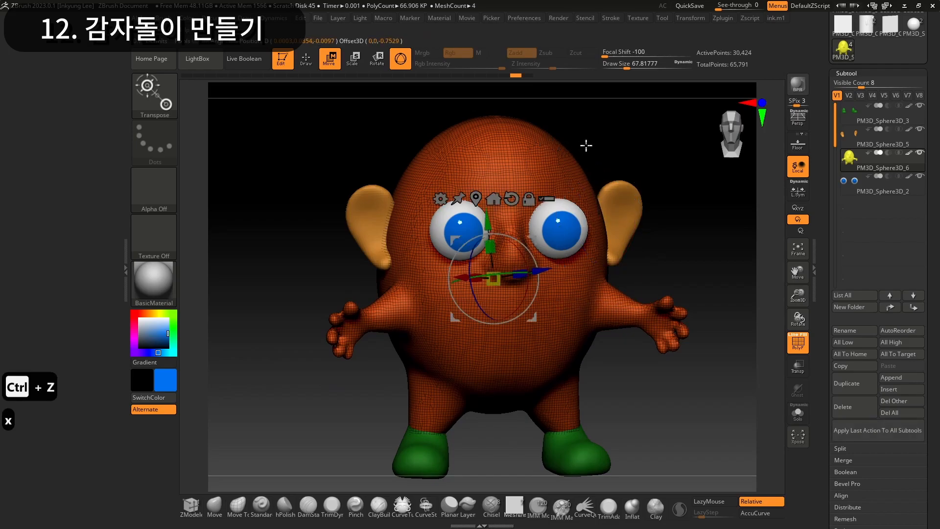
left_click_drag(496, 281, 498, 282)
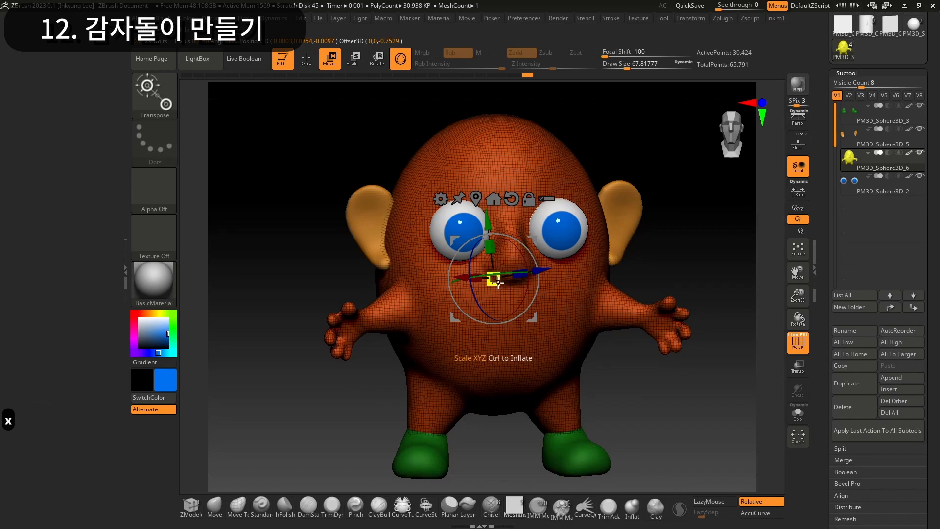
Apply DynaMesh to the body at resolution 416 and hide the polyframe
key("alt+2")
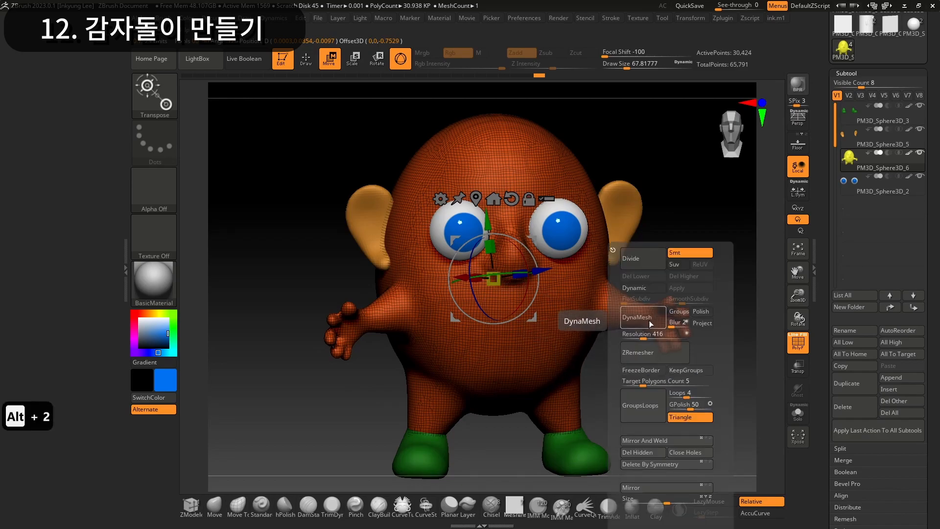
left_click(649, 320)
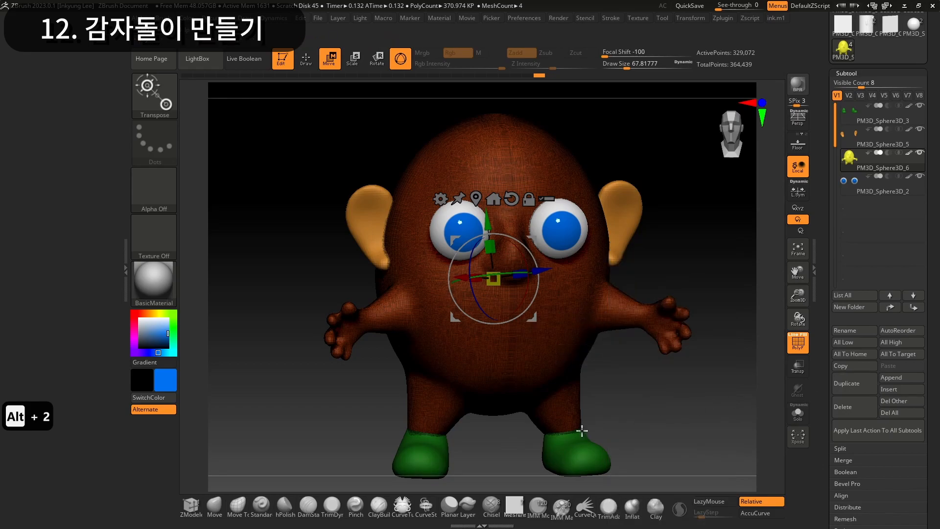
left_click(798, 345)
Add volume to the tip of the nose with ClayBuildup and smooth it into a rounded form
left_click_drag(693, 408, 694, 409)
mouse_move(504, 274)
left_mouse_down()
mouse_move(517, 262)
mouse_move(500, 246)
left_mouse_up()
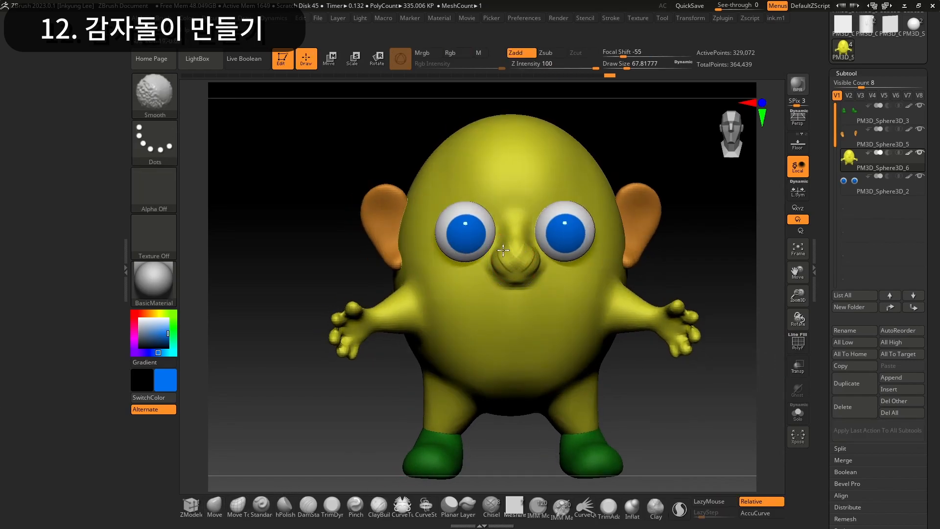
left_click_drag(658, 235, 700, 233)
left_click_drag(509, 274, 522, 283, "shift")
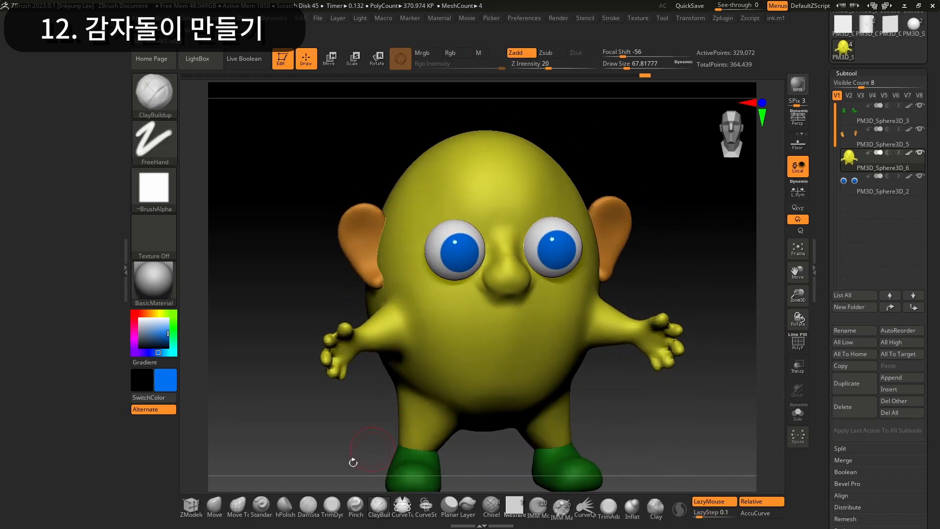
Carve a curved smiling mouth below the nose using the DamStandard brush with a draw size of about 51
left_click(308, 505)
left_click_drag(632, 72, 623, 72)
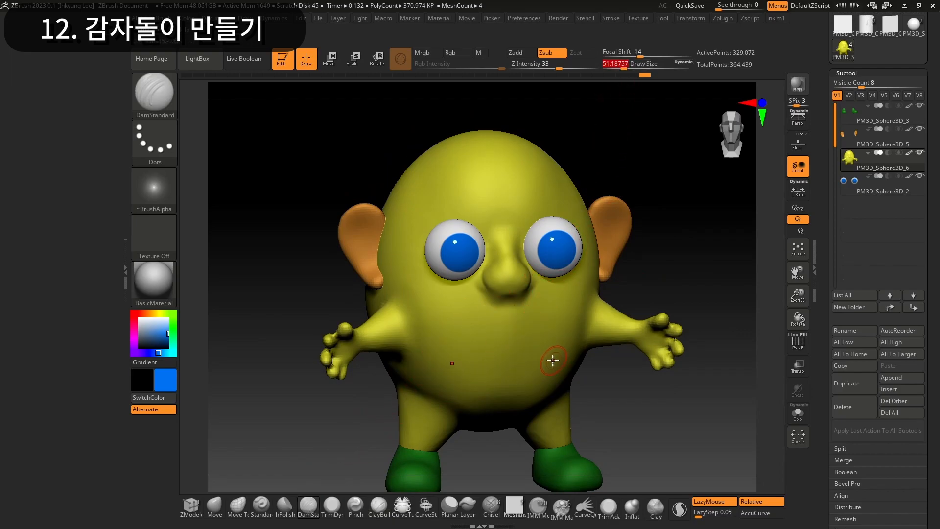
mouse_move(592, 395)
left_mouse_down()
mouse_move(644, 405)
mouse_move(596, 374)
mouse_move(625, 384)
left_mouse_up()
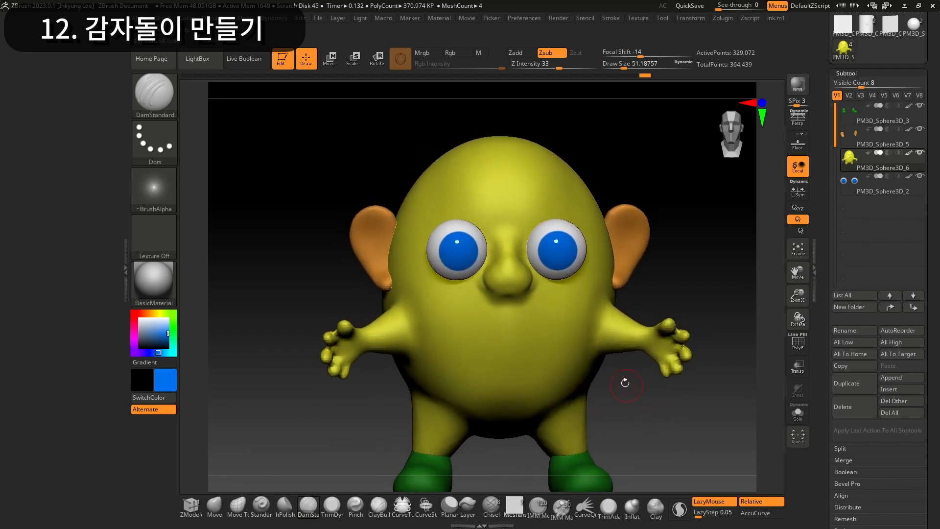
mouse_move(455, 298)
left_mouse_down()
mouse_move(514, 319)
mouse_move(562, 293)
left_mouse_up()
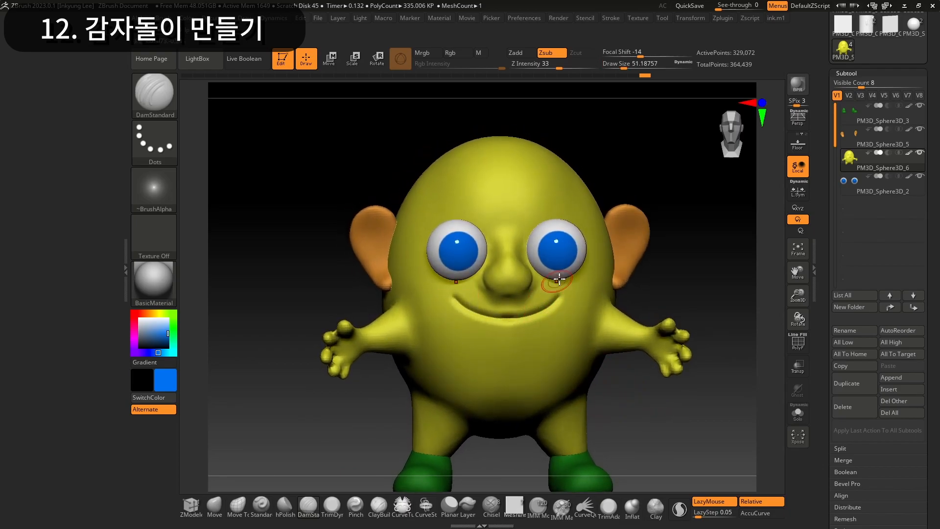
Deepen the crease of the smiling mouth with the DamStandard brush
mouse_move(456, 298)
left_mouse_down()
mouse_move(529, 318)
mouse_move(556, 291)
left_mouse_up()
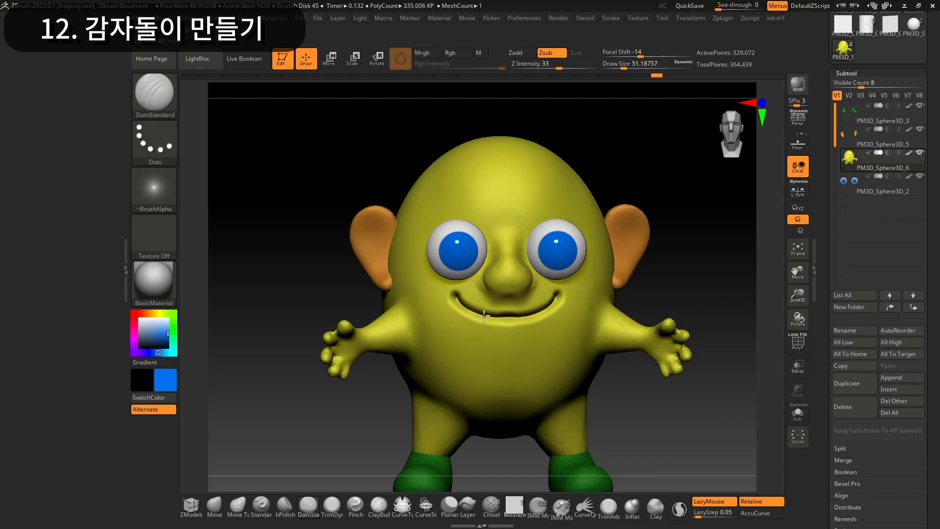
mouse_move(631, 389)
left_mouse_down()
mouse_move(621, 392)
mouse_move(652, 398)
mouse_move(618, 405)
mouse_move(636, 411)
mouse_move(643, 401)
left_mouse_up()
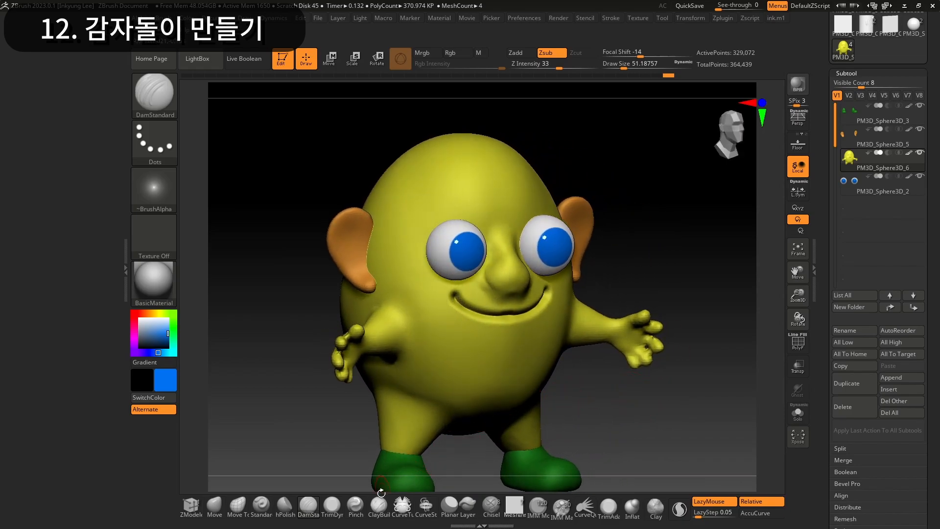
Build up the lower lip below the mouth crease with the Standard brush and smooth it into the face
key("b")
key("s")
key("t")
key("ctrl+z")
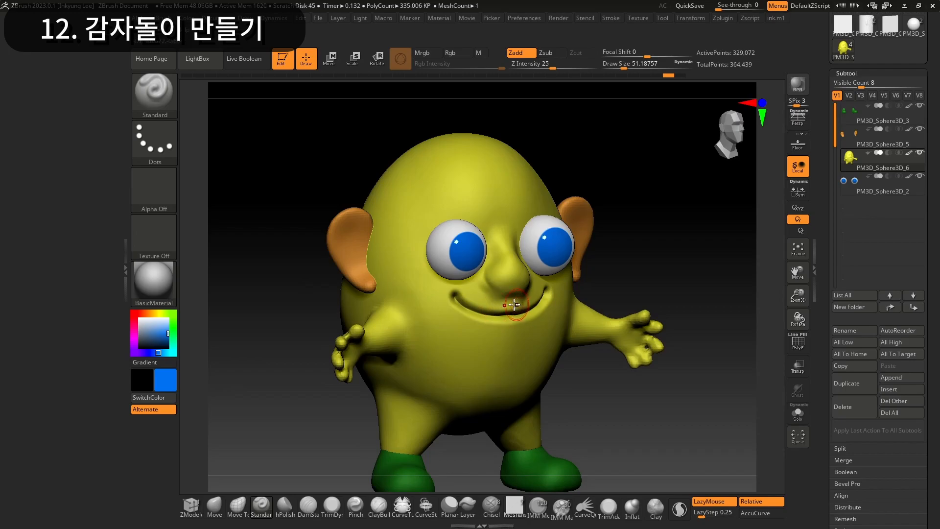
key("ctrl+z")
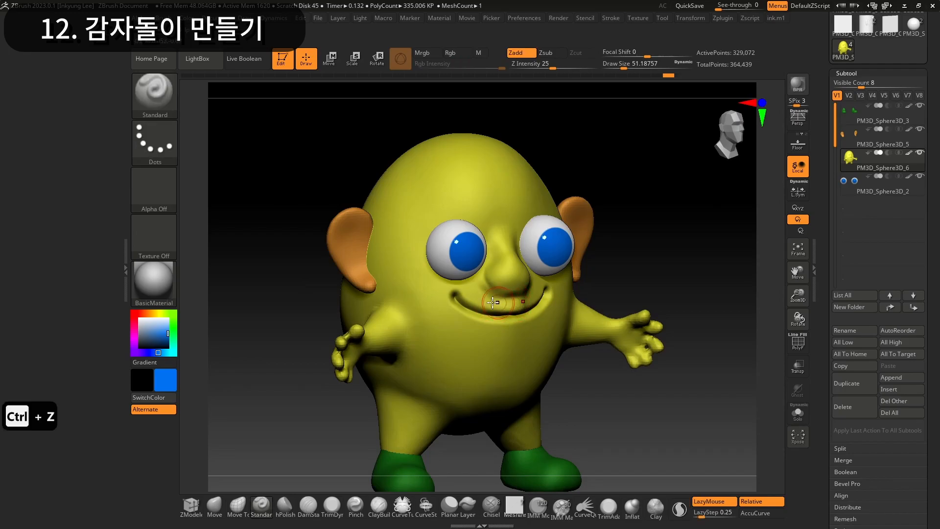
mouse_move(662, 274)
left_mouse_down()
mouse_move(662, 265)
mouse_move(655, 271)
left_mouse_up()
left_click_drag(534, 322, 541, 319, "shift")
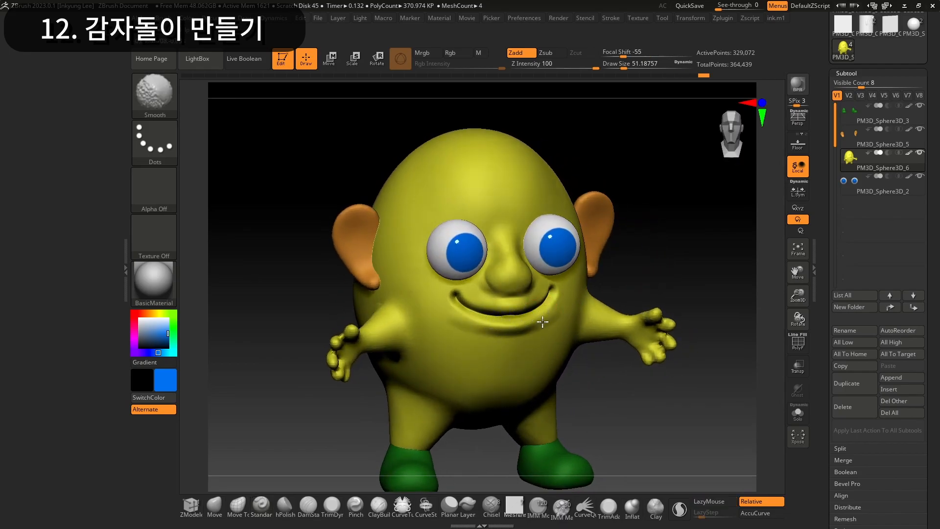
mouse_move(682, 258)
left_mouse_down()
mouse_move(667, 256)
mouse_move(678, 247)
left_mouse_up()
key("shift")
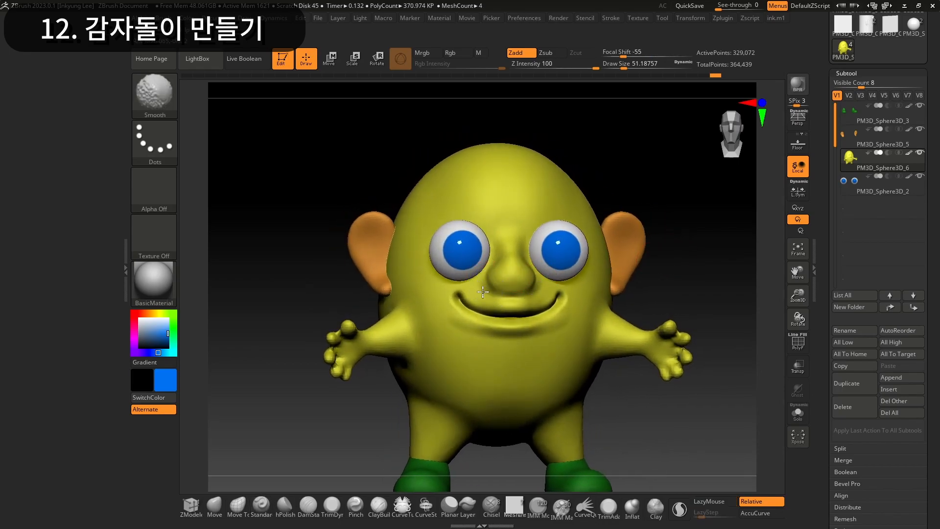
Add volume to the side of the nose with the Standard brush and smooth it into the nose tip
mouse_move(696, 269)
left_mouse_down()
mouse_move(681, 279)
mouse_move(701, 279)
mouse_move(684, 279)
mouse_move(692, 286)
mouse_move(680, 275)
left_mouse_up()
left_click_drag(517, 270, 505, 281)
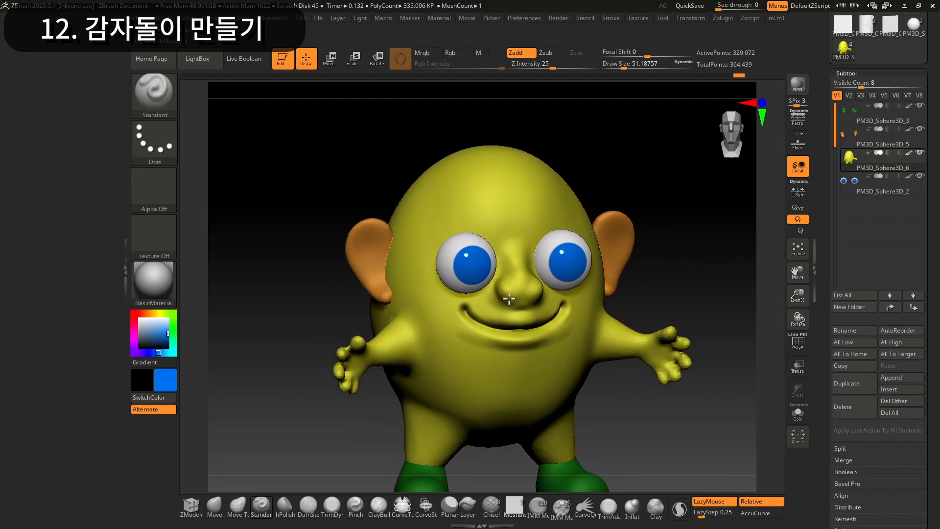
mouse_move(508, 289)
left_mouse_down("shift")
mouse_move(526, 275)
mouse_move(518, 295)
left_mouse_up("shift")
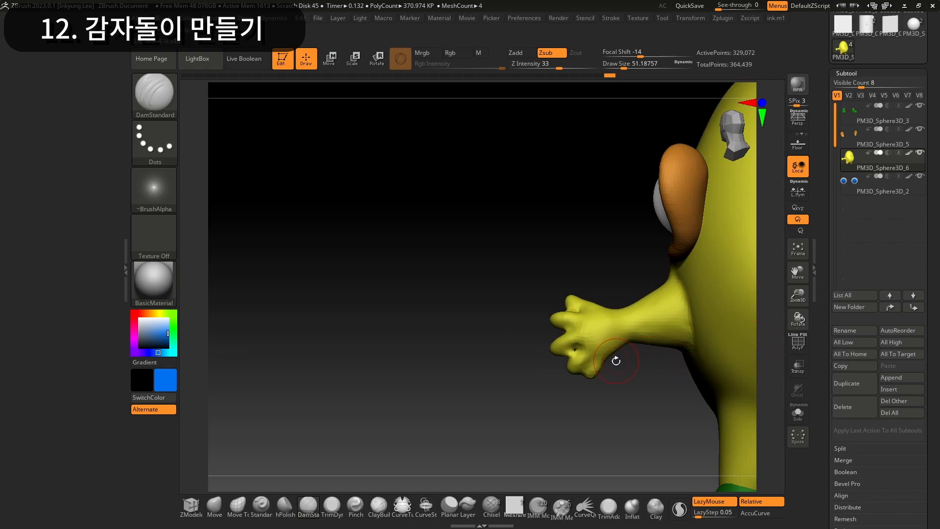
Carve the crease between the fingers on the back of the hand with the DamStandard brush
left_click_drag(577, 355, 566, 356)
left_click_drag(593, 401, 696, 377)
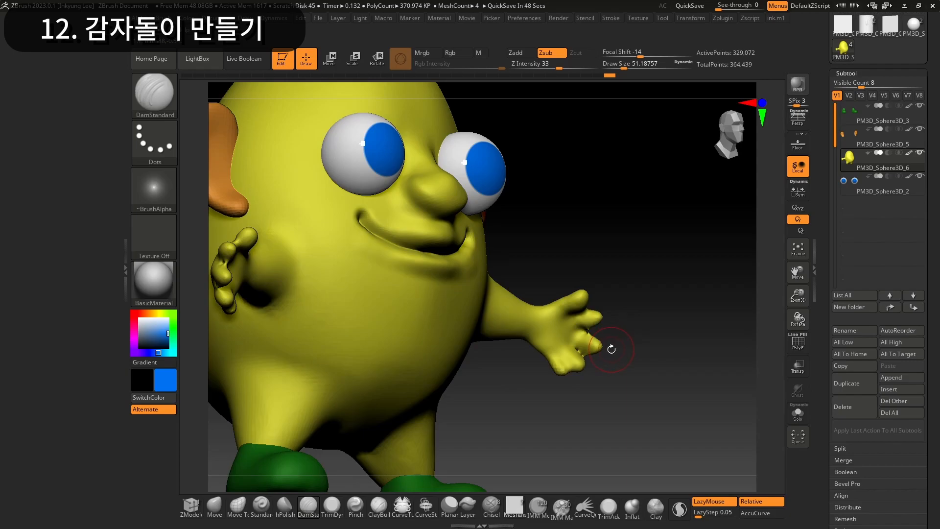
left_click_drag(627, 338, 775, 331)
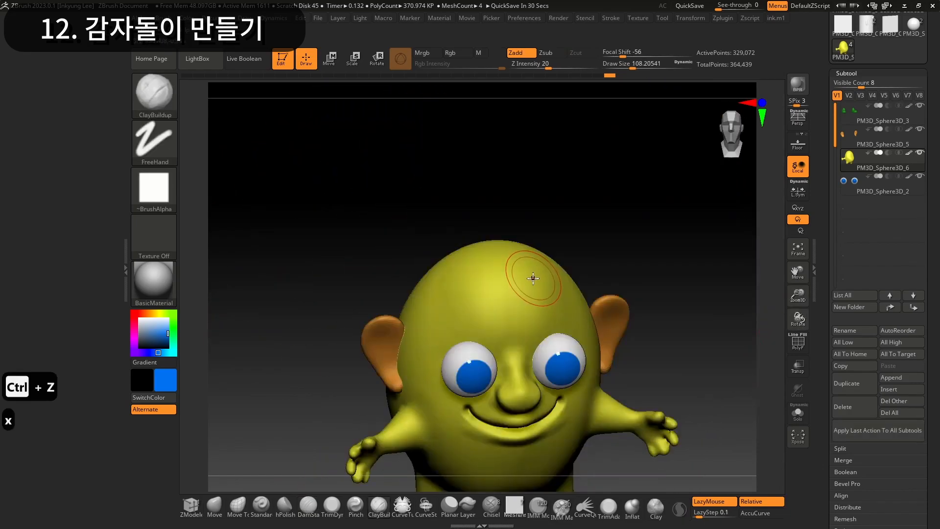
Block out asymmetrical fringe strands over the forehead with ClayBuildup at a draw size of about 108
left_click_drag(522, 269, 479, 301)
left_click_drag(638, 259, 612, 274)
left_click_drag(547, 270, 568, 311)
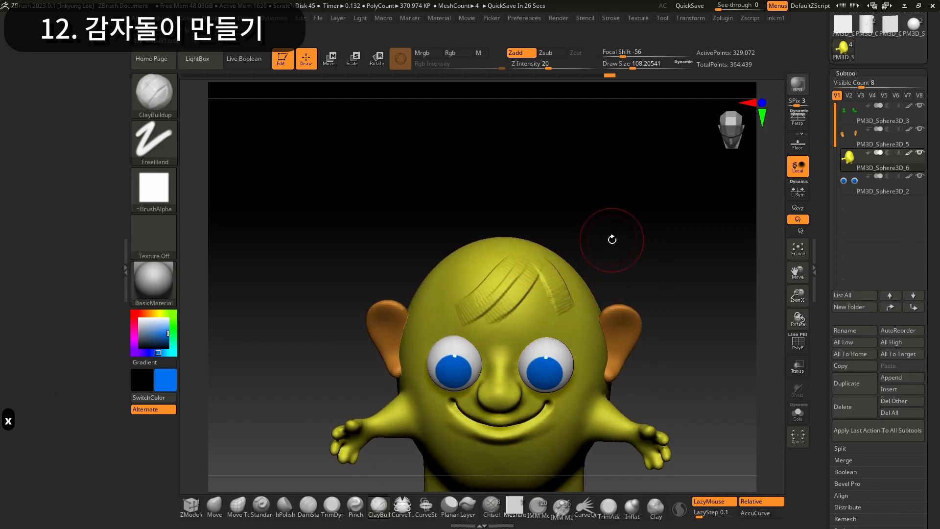
left_click_drag(611, 239, 641, 266)
mouse_move(519, 265)
left_mouse_down()
mouse_move(475, 338)
mouse_move(433, 330)
left_mouse_up()
mouse_move(648, 236)
left_mouse_down()
mouse_move(582, 224)
mouse_move(518, 273)
left_mouse_up()
left_click_drag(595, 254, 621, 235)
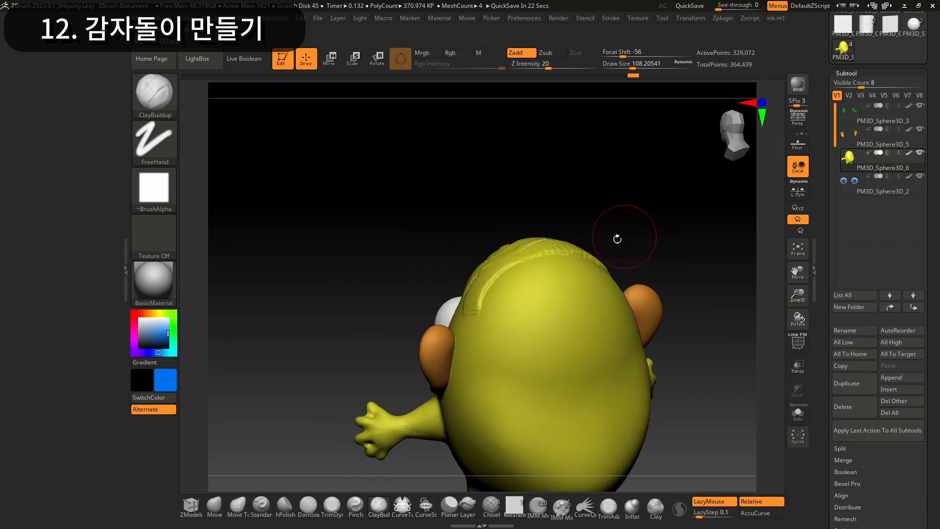
Add broad hair strands down the back of the head with ClayBuildup
left_click_drag(549, 306, 552, 314)
left_click_drag(685, 266, 655, 269)
left_click_drag(576, 259, 594, 327)
left_click_drag(693, 263, 682, 269)
key("a")
key("a")
key("a")
Smooth the blocked-out hair strands around the back, sides and front of the head
left_click_drag(539, 261, 495, 307, "shift")
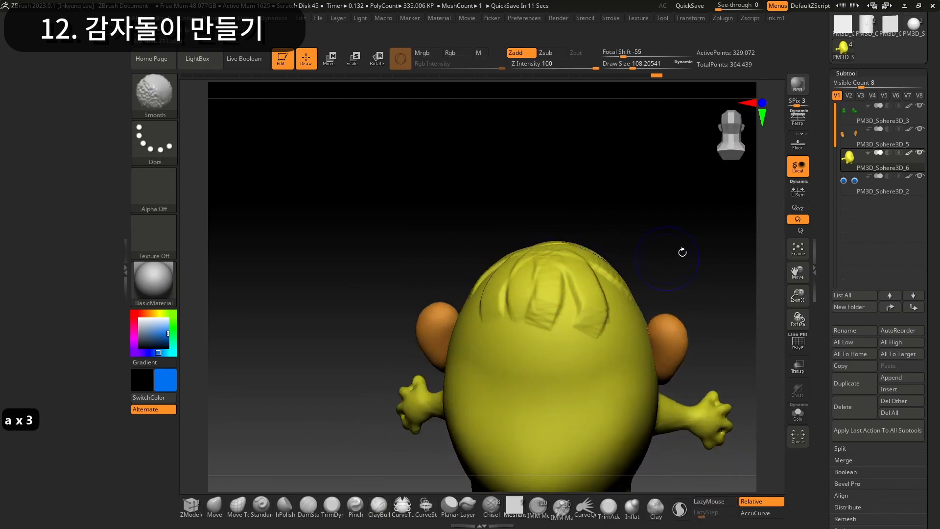
left_click_drag(657, 262, 514, 267)
left_click_drag(565, 298, 637, 266, "shift")
mouse_move(705, 244)
left_mouse_down()
mouse_move(700, 260)
mouse_move(694, 215)
mouse_move(703, 241)
mouse_move(715, 195)
mouse_move(656, 223)
mouse_move(708, 243)
mouse_move(697, 244)
left_mouse_up()
left_click_drag(624, 289, 619, 330, "shift")
mouse_move(703, 244)
left_mouse_down()
mouse_move(630, 241)
mouse_move(681, 242)
left_mouse_up()
left_click_drag(534, 294, 513, 320, "shift")
left_click_drag(678, 242, 621, 239)
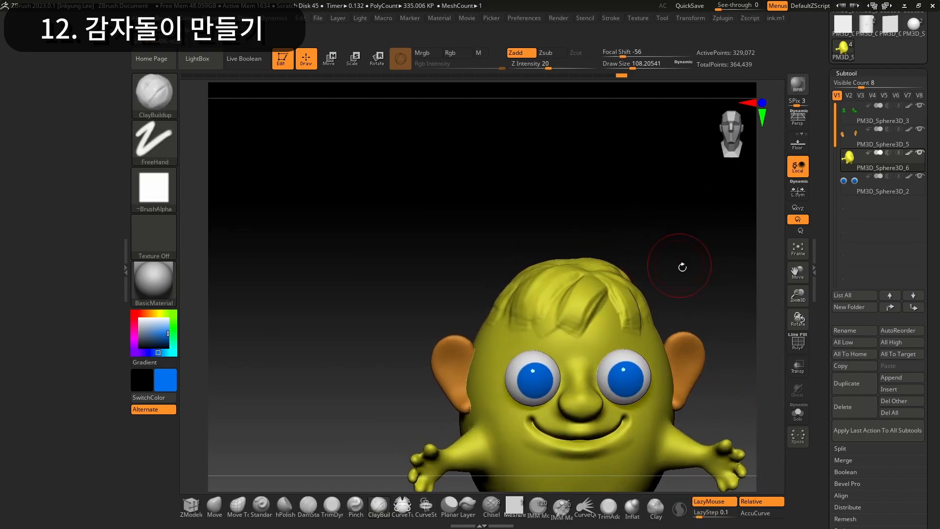
Pull the hair on the crown outward into a fuller silhouette with an enlarged Move brush
left_click_drag(680, 265, 585, 281)
left_click(222, 501)
left_click_drag(632, 67, 644, 67)
left_click_drag(632, 224, 610, 227)
left_click_drag(527, 246, 513, 239)
mouse_move(593, 251)
left_mouse_down()
mouse_move(641, 225)
mouse_move(660, 228)
left_mouse_up()
left_click_drag(528, 263, 554, 247)
left_click_drag(638, 257, 651, 266)
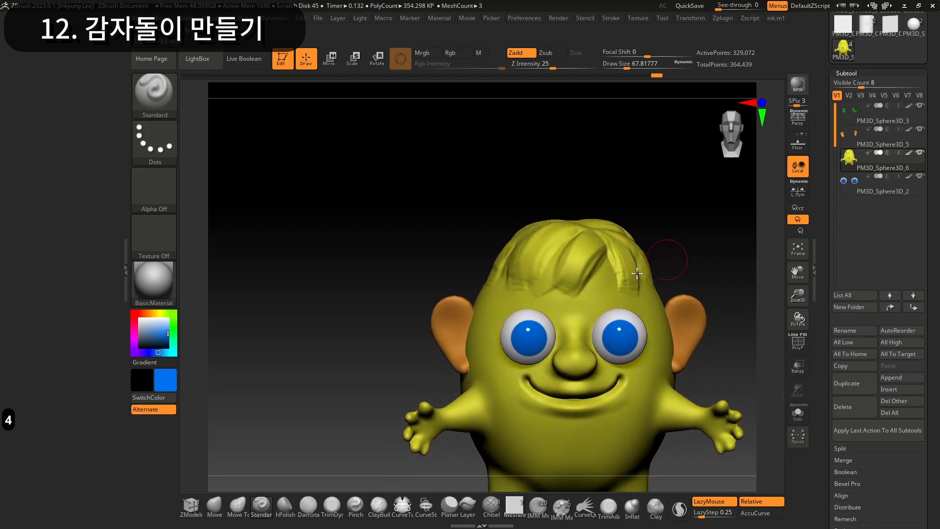
Set the Standard brush's draw size to about 35, enable Sculptris Pro and undo the trial hair strokes
key("ctrl+z")
left_click_drag(626, 67, 620, 67)
left_click(682, 511)
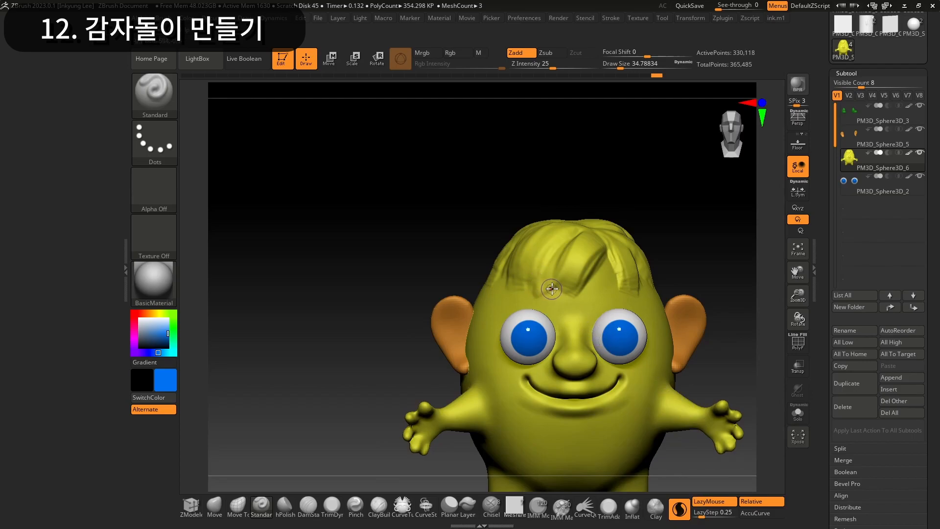
key("ctrl+z")
key("ctrl+z")
key("ctrl+z")
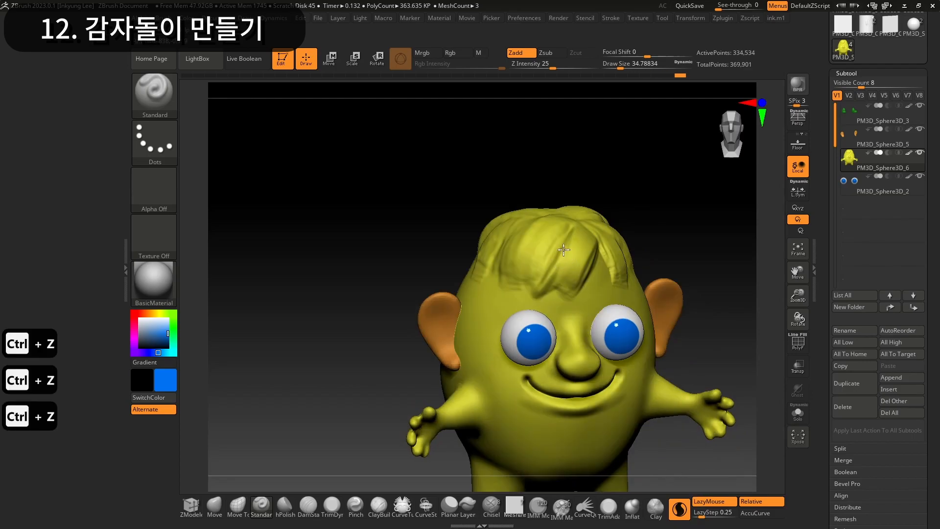
Sculpt narrower raised hair strands along the fringe, sides and back of the head with the Standard brush
left_click_drag(563, 278, 571, 288)
left_click_drag(591, 244, 576, 269)
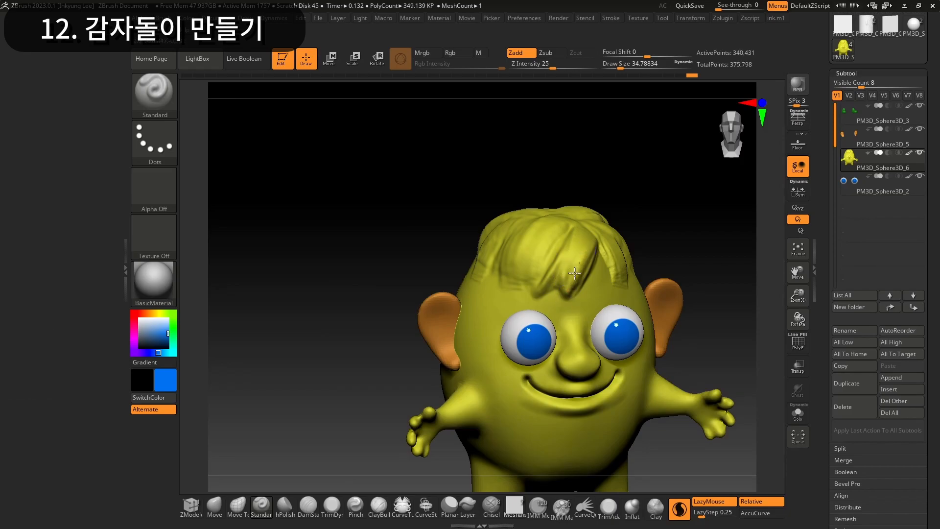
mouse_move(701, 239)
left_mouse_down()
mouse_move(655, 243)
mouse_move(628, 288)
mouse_move(638, 281)
mouse_move(641, 291)
left_mouse_up()
left_click_drag(705, 231, 642, 235)
left_click_drag(678, 257, 694, 289)
left_click_drag(583, 230, 641, 232)
left_click_drag(648, 248, 645, 289)
left_click_drag(685, 230, 724, 231)
left_click_drag(598, 255, 582, 299)
left_click_drag(656, 230, 680, 231)
left_click_drag(580, 257, 556, 301)
left_click_drag(552, 260, 533, 300)
left_click_drag(734, 270, 698, 275, "shift")
mouse_move(653, 243)
left_mouse_down()
mouse_move(658, 263)
mouse_move(697, 274)
left_mouse_up()
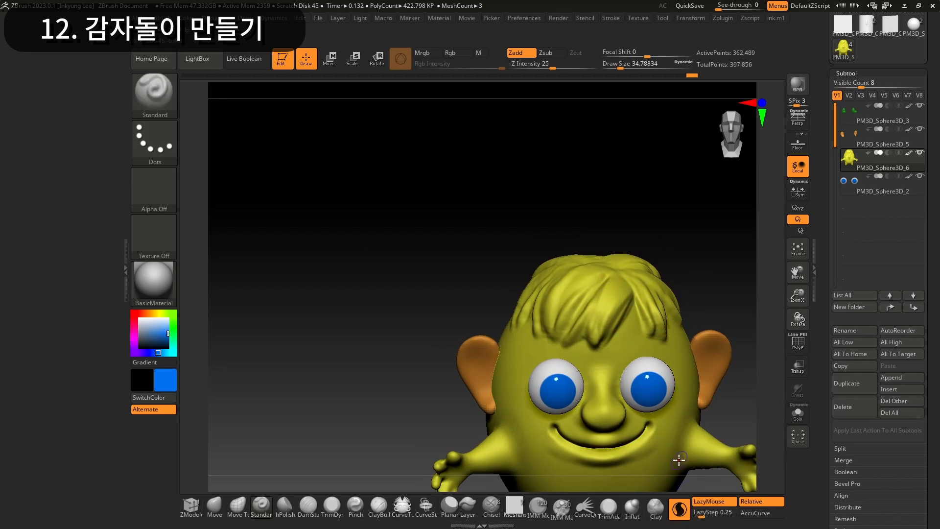
Apply Alpha 62 to the Standard brush, undo the trial stroke and set the draw size to about 71
left_click(162, 194)
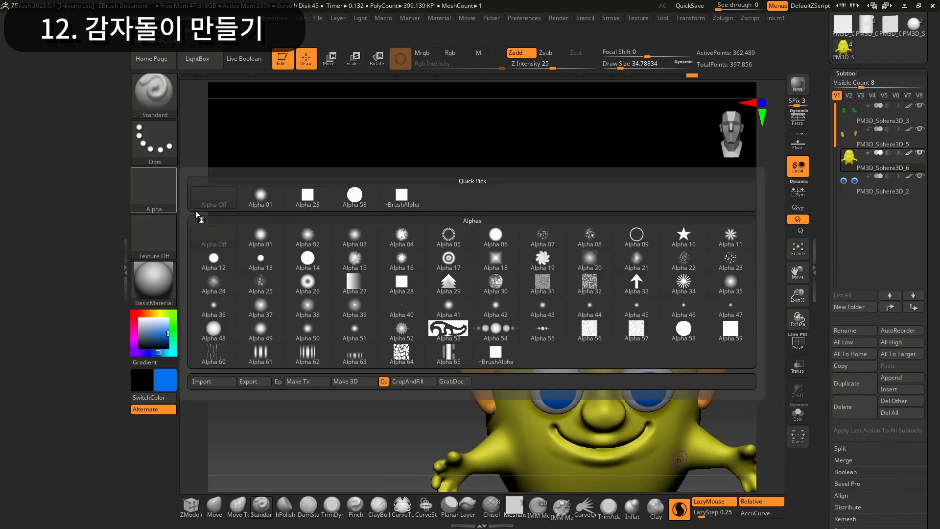
left_click(315, 361)
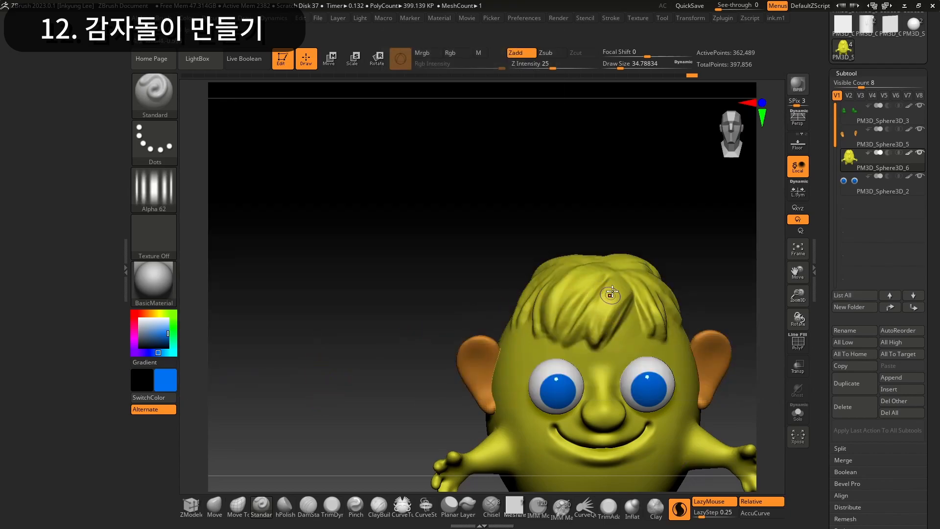
key("ctrl+z")
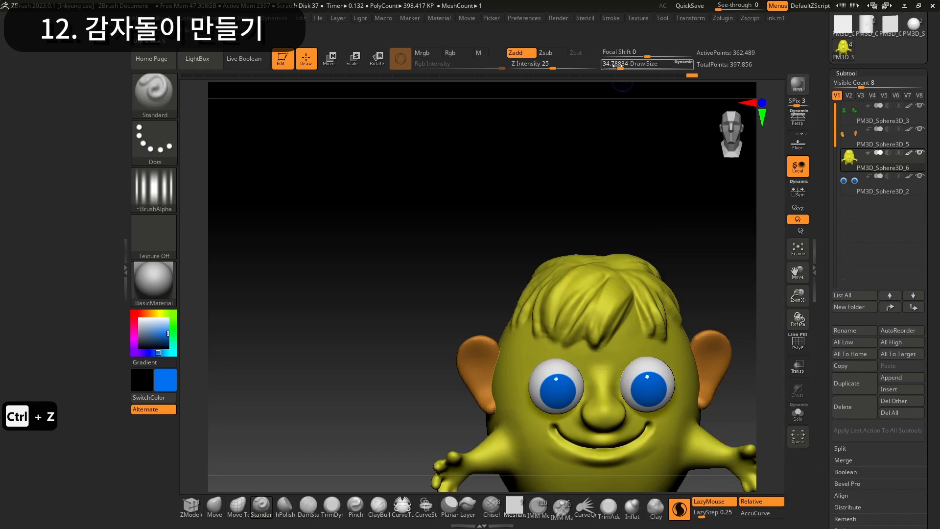
left_click_drag(656, 221, 646, 242)
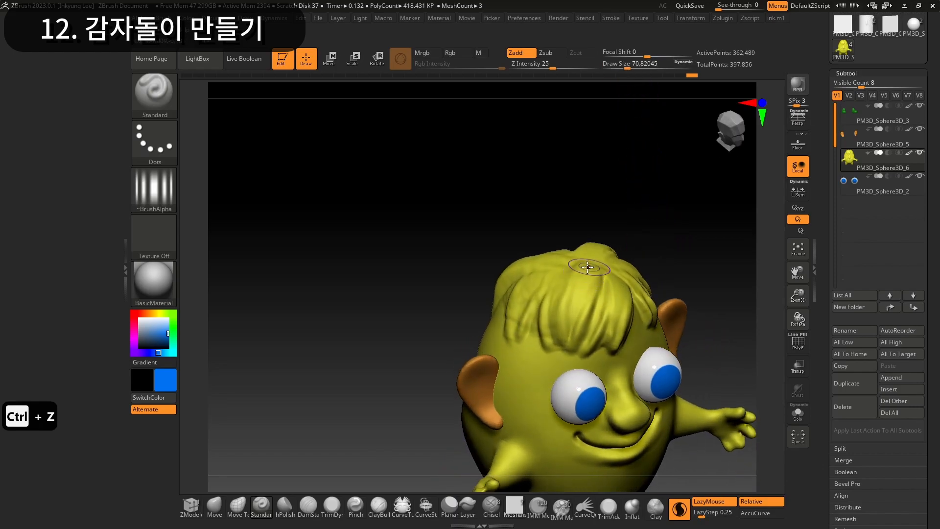
Stroke fine grooved strands over the hair all around the head using the Standard brush with Alpha 62
left_click_drag(682, 267, 662, 234)
left_click_drag(599, 276, 582, 335)
left_click_drag(670, 268, 684, 261)
left_click_drag(588, 277, 565, 319)
left_click_drag(689, 272, 637, 329)
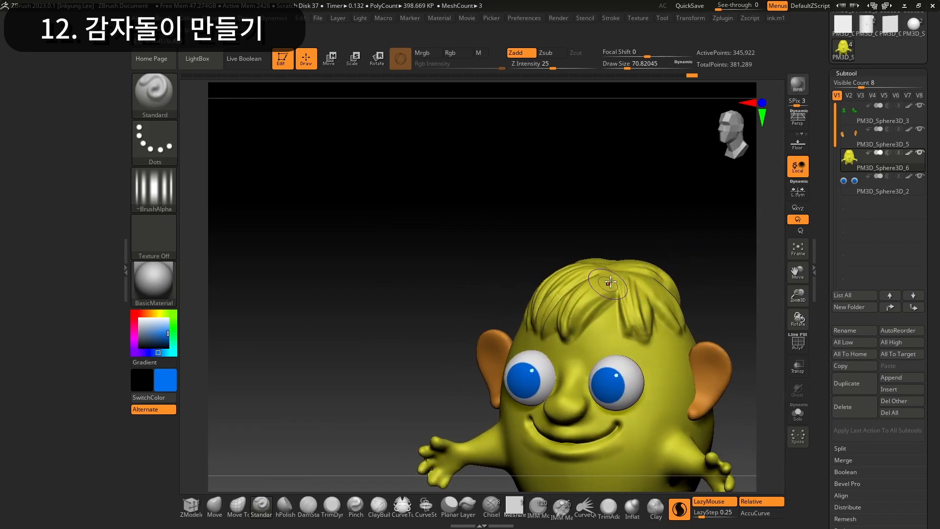
mouse_move(706, 255)
left_mouse_down()
mouse_move(690, 264)
mouse_move(670, 259)
left_mouse_up()
left_click_drag(633, 273, 634, 319)
left_click_drag(673, 245, 710, 262)
left_click_drag(602, 264, 582, 306)
mouse_move(671, 230)
left_mouse_down()
mouse_move(638, 236)
mouse_move(708, 215)
left_mouse_up()
left_click_drag(587, 263, 551, 316)
left_click_drag(678, 244, 705, 247)
left_click_drag(586, 270, 582, 338)
mouse_move(700, 258)
left_mouse_down()
mouse_move(699, 247)
mouse_move(735, 262)
left_mouse_up()
left_click_drag(536, 269, 504, 320)
mouse_move(700, 294)
left_mouse_down()
mouse_move(640, 306)
mouse_move(680, 255)
mouse_move(702, 374)
mouse_move(695, 325)
left_mouse_up()
left_click_drag(629, 377, 635, 383)
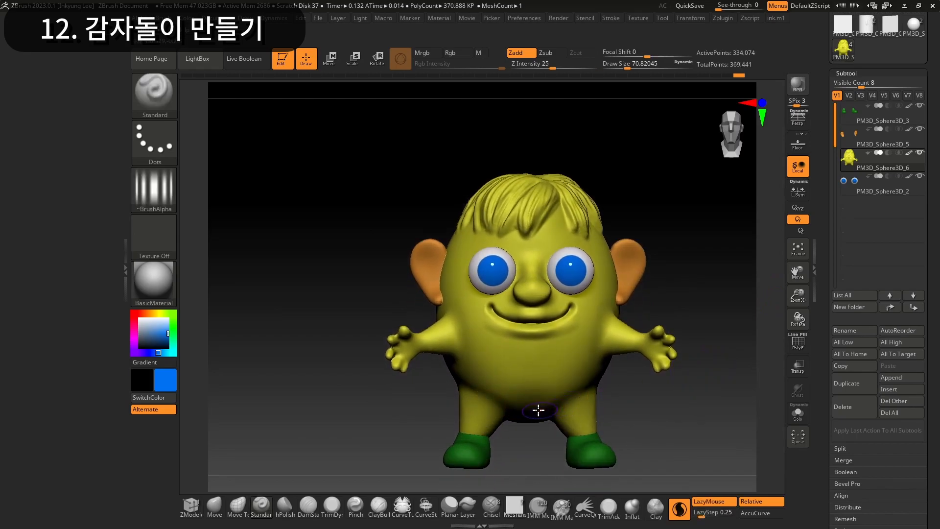
Undo the latest trial sculpting strokes on the body
key("ctrl+z")
key("shift")
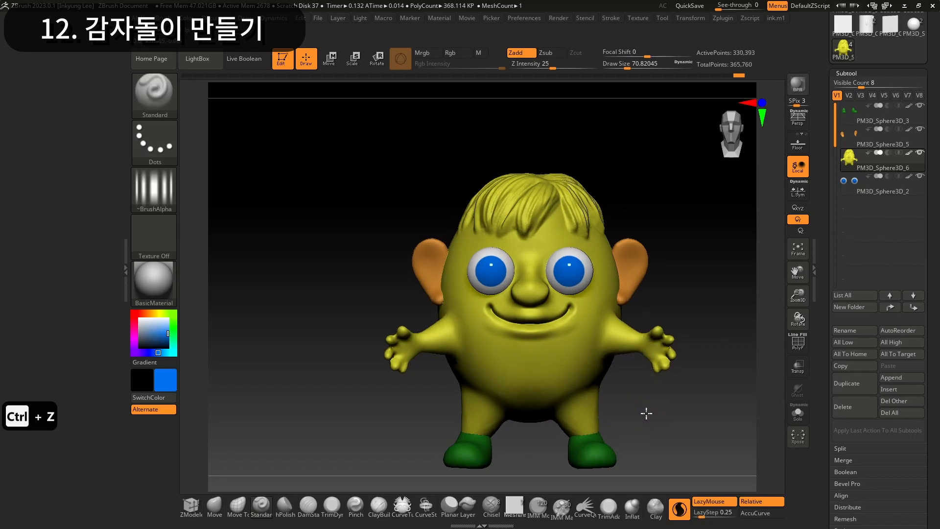
key("ctrl+z")
key("ctrl+z")
key("ctrl+z")
key("ctrl+z")
key("ctrl+z")
key("ctrl+z")
key("ctrl+z")
key("ctrl+z")
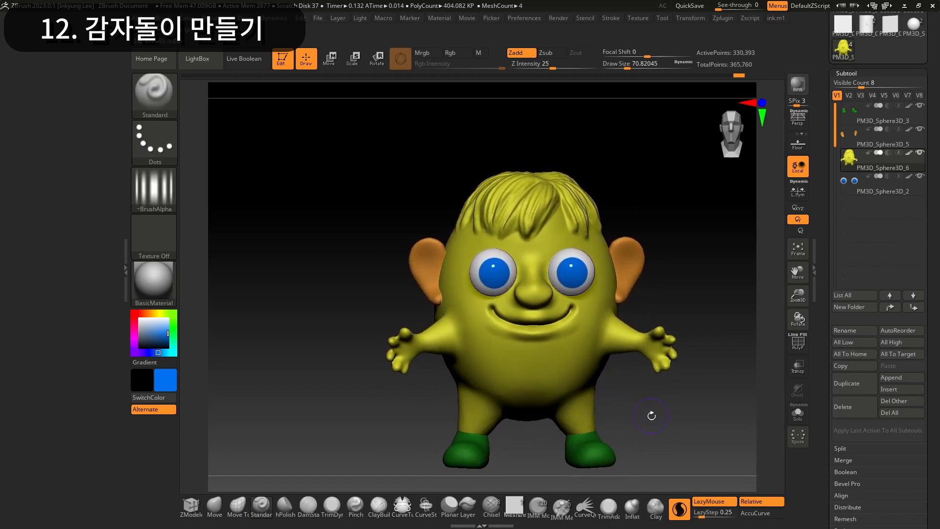
Set the Standard brush to Rgb only with the alpha off and paint the first fringe strands orange-brown
left_click(457, 53)
left_click(531, 55)
left_click_drag(670, 310, 699, 336)
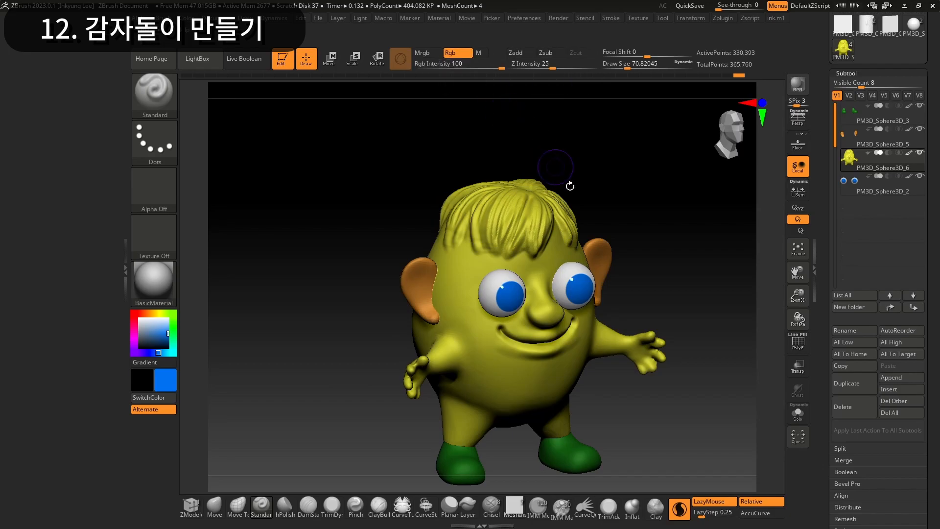
left_click_drag(156, 316, 149, 313)
left_click(167, 336)
mouse_move(515, 208)
left_mouse_down()
mouse_move(508, 244)
mouse_move(549, 211)
left_mouse_up()
left_click_drag(798, 298, 796, 326)
left_click_drag(722, 306, 707, 302)
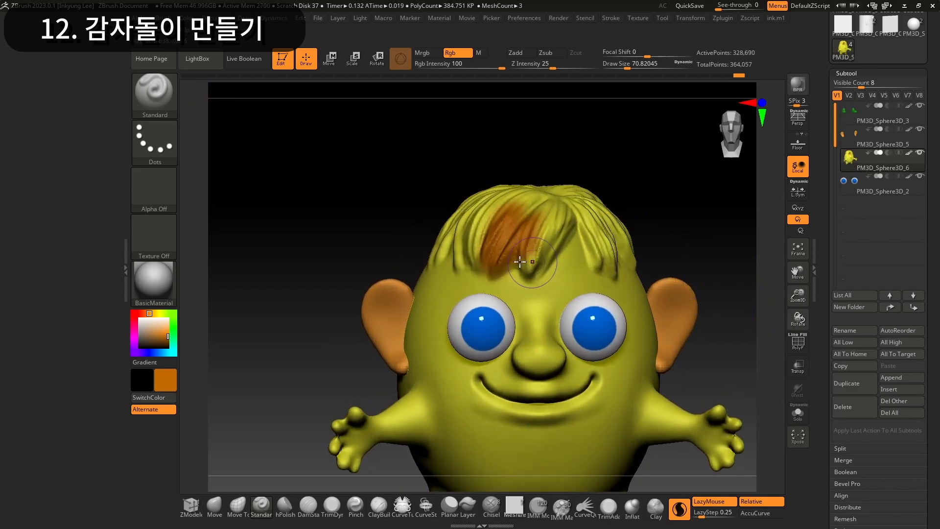
Reduce the draw size to about 27 and paint the remaining front fringe strands orange-brown
left_click(619, 66)
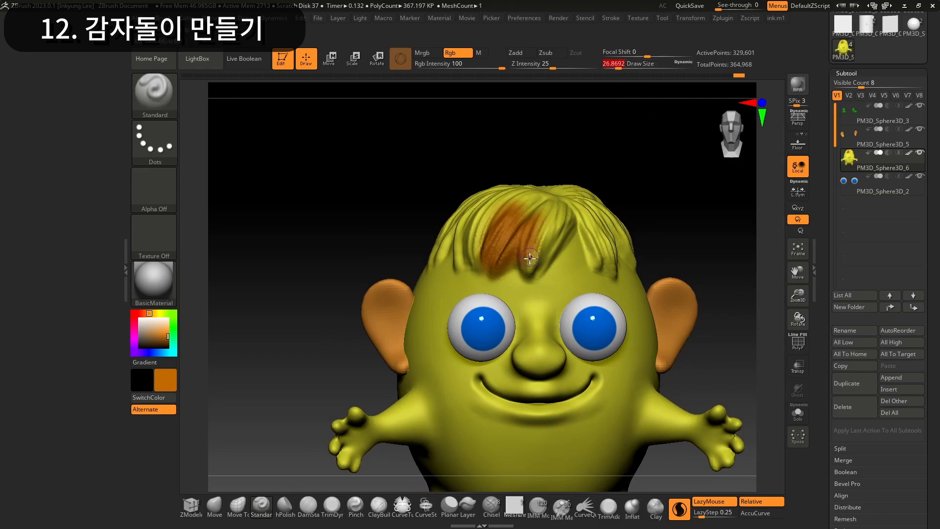
left_click_drag(529, 269, 539, 270)
left_click_drag(562, 218, 530, 250)
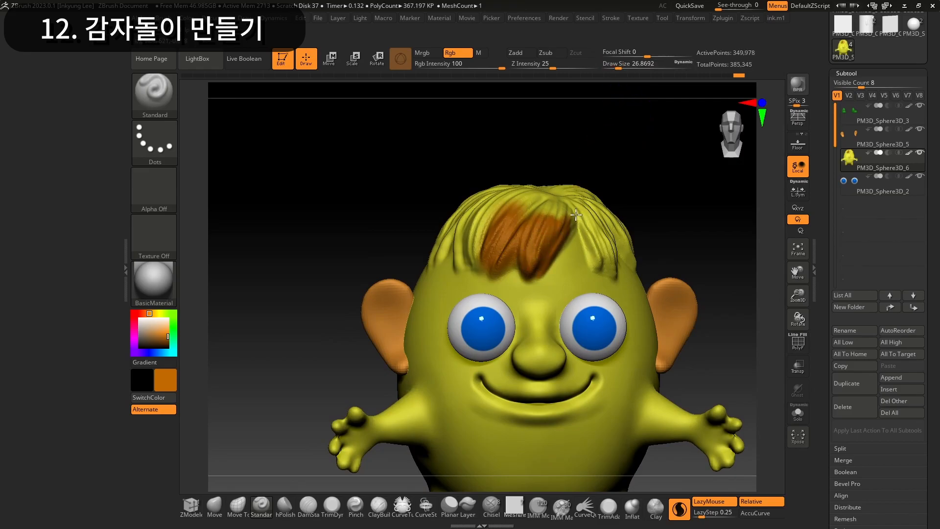
mouse_move(580, 217)
left_mouse_down()
mouse_move(574, 225)
mouse_move(598, 268)
left_mouse_up()
left_click_drag(590, 224, 611, 271)
Extend the orange-brown paint over the hair tips along the side of the head above the ear
right_click_drag(616, 272, 550, 264)
mouse_move(607, 263)
left_mouse_down()
mouse_move(609, 225)
mouse_move(611, 275)
mouse_move(665, 268)
left_mouse_up()
right_click_drag(664, 269, 548, 259)
left_click_drag(568, 245, 632, 272)
right_click_drag(584, 198, 598, 214)
mouse_move(537, 240)
left_mouse_down()
mouse_move(514, 265)
mouse_move(499, 254)
mouse_move(472, 296)
mouse_move(496, 275)
mouse_move(467, 277)
mouse_move(450, 294)
mouse_move(452, 280)
left_mouse_up()
mouse_move(584, 220)
left_mouse_down()
mouse_move(639, 224)
mouse_move(630, 224)
left_mouse_up()
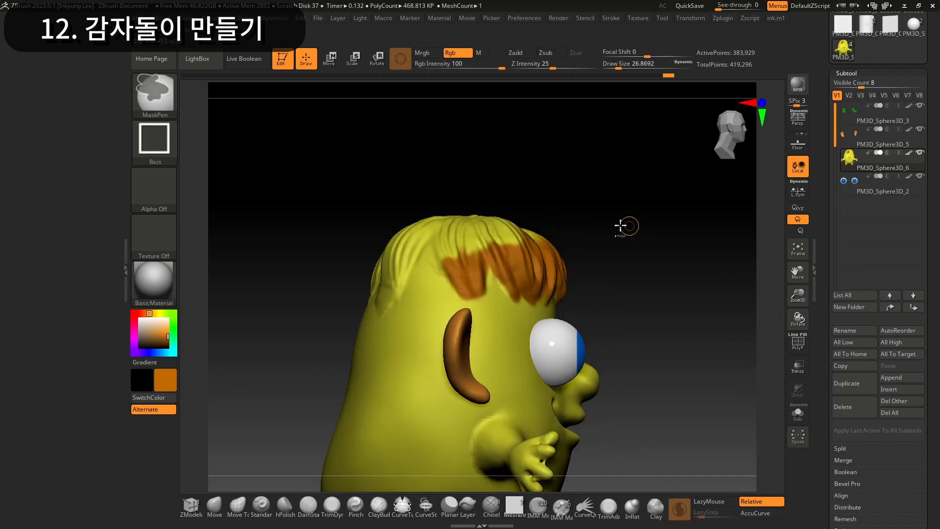
Mask the hair from several angles with MaskPen strokes and invert the mask so the body is protected
left_click(154, 139)
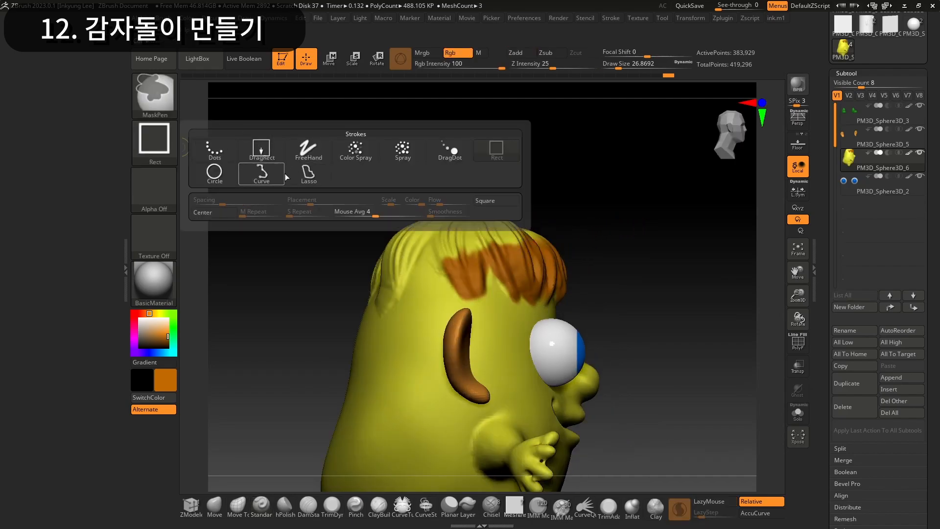
left_click(259, 174)
mouse_move(362, 294)
left_mouse_down("ctrl")
mouse_move(492, 249)
mouse_move(564, 240)
mouse_move(400, 199)
mouse_move(344, 235)
left_mouse_up("ctrl")
mouse_move(648, 268)
left_mouse_down()
mouse_move(579, 289)
mouse_move(623, 293)
mouse_move(633, 262)
left_mouse_up()
mouse_move(575, 249)
left_mouse_down("ctrl")
mouse_move(594, 220)
mouse_move(575, 219)
left_mouse_up("ctrl")
mouse_move(636, 219)
left_mouse_down()
mouse_move(661, 212)
mouse_move(669, 193)
left_mouse_up()
mouse_move(583, 214)
left_mouse_down("ctrl")
mouse_move(564, 218)
mouse_move(581, 240)
mouse_move(541, 203)
left_mouse_up("ctrl")
left_click_drag(624, 220, 684, 317)
left_click(668, 265, "ctrl")
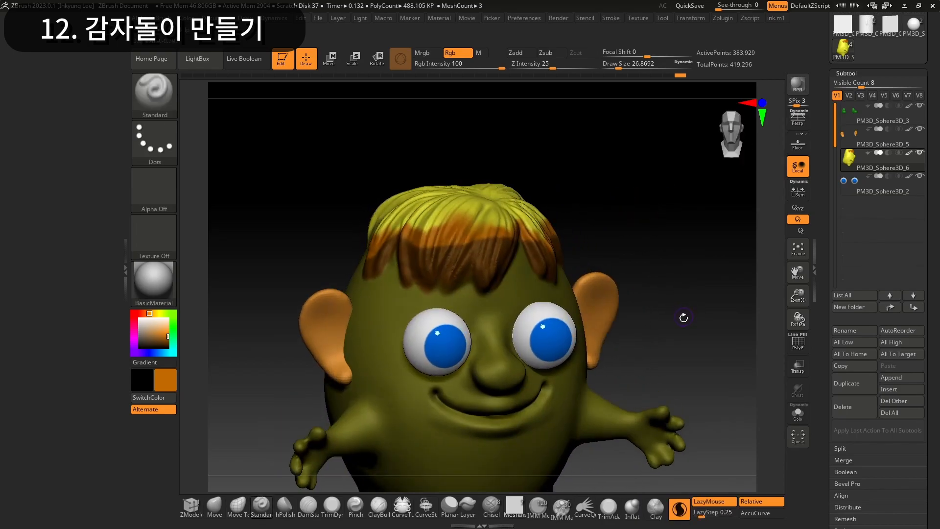
Fill the unmasked hair with orange-brown and clear the mask from the body
key("alt+2")
key("alt+3")
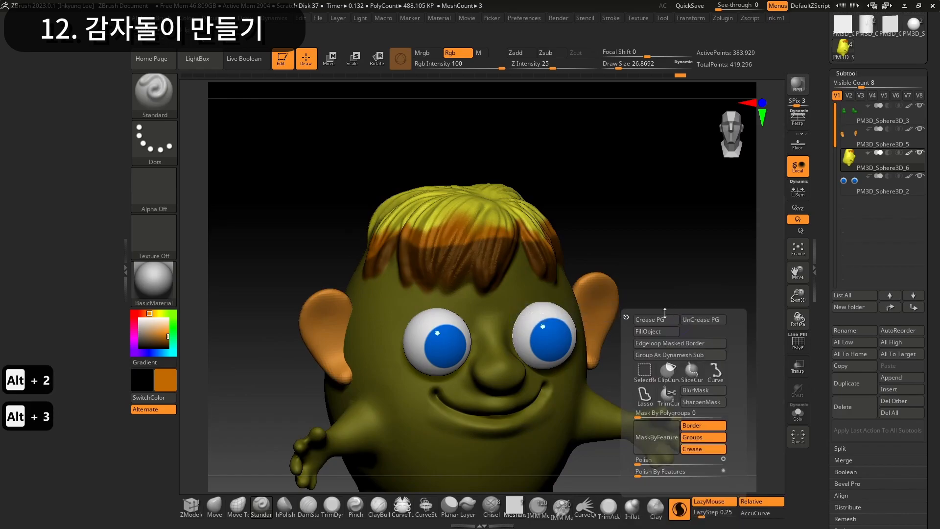
left_click(667, 334)
left_click(675, 254, "ctrl")
left_click_drag(676, 254, 693, 284, "ctrl")
left_click_drag(693, 287, 655, 294, "shift")
left_click_drag(554, 259, 551, 267)
left_click_drag(610, 193, 661, 215)
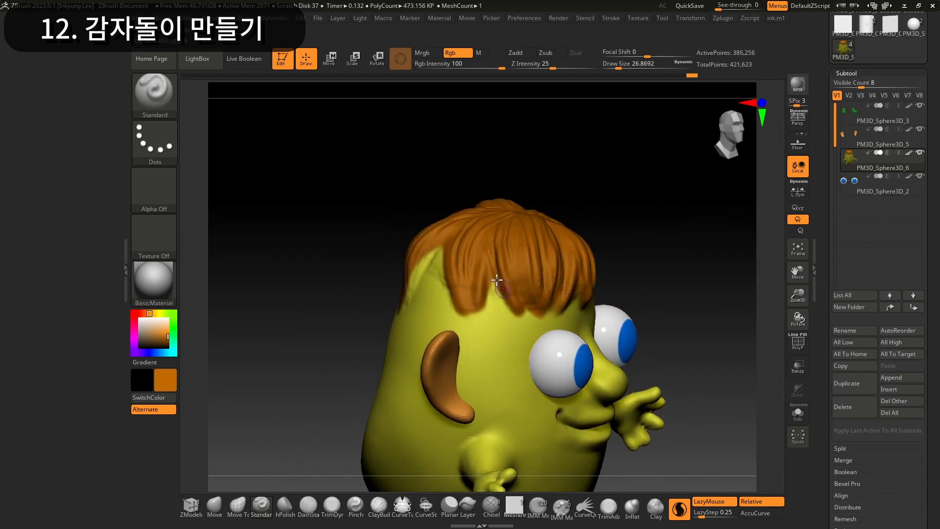
Touch up the orange-brown paint along the hairline at the sides and back of the head
left_click_drag(562, 192, 622, 196)
mouse_move(430, 277)
left_mouse_down()
mouse_move(439, 255)
mouse_move(416, 327)
left_mouse_up()
left_click_drag(455, 263, 466, 290)
mouse_move(540, 196)
left_mouse_down()
mouse_move(560, 195)
mouse_move(538, 209)
left_mouse_up()
mouse_move(363, 310)
left_mouse_down()
mouse_move(372, 313)
mouse_move(359, 302)
left_mouse_up()
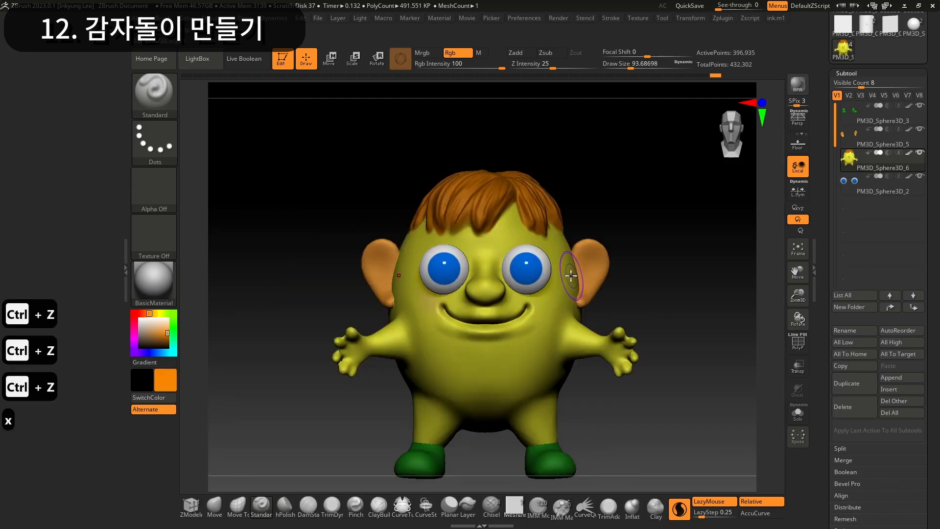
Paint a soft orange blush symmetrically on both cheeks at Rgb intensity 48 and draw size about 94, undoing stray strokes
left_click_drag(413, 284, 423, 294)
mouse_move(664, 310)
left_mouse_down()
mouse_move(651, 323)
mouse_move(683, 327)
mouse_move(671, 321)
left_mouse_up()
key("ctrl+z")
key("ctrl+z")
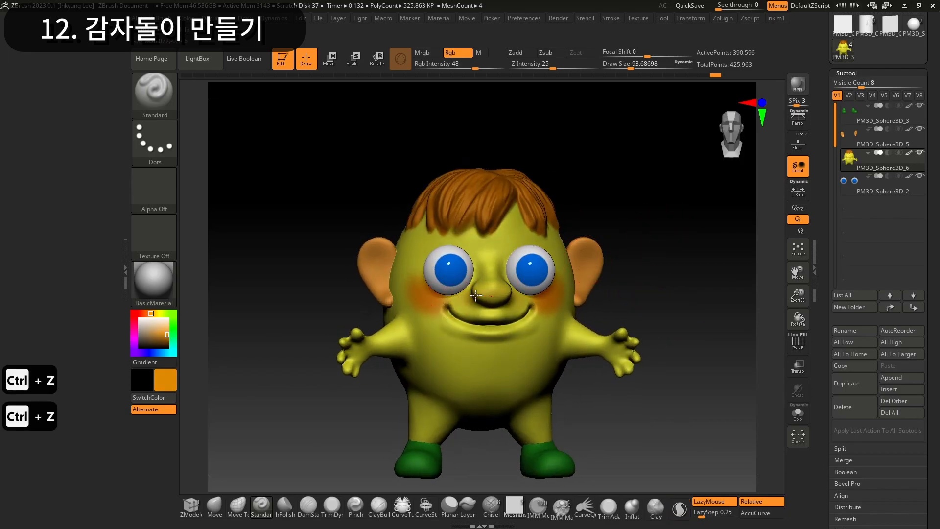
left_click_drag(612, 264, 625, 263)
key("ctrl+z")
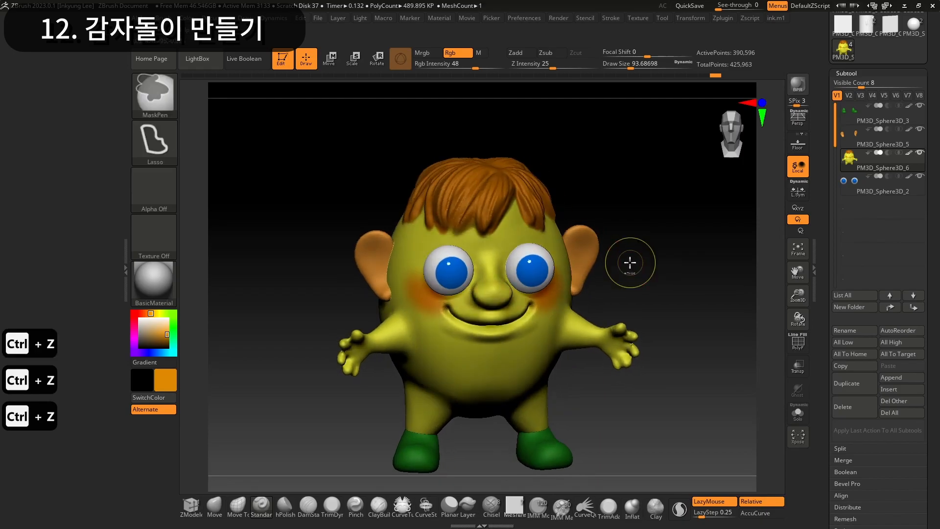
Lower the Rgb intensity to 34, shift the colour to yellow-orange and tint the nose area
left_click_drag(474, 64, 466, 63)
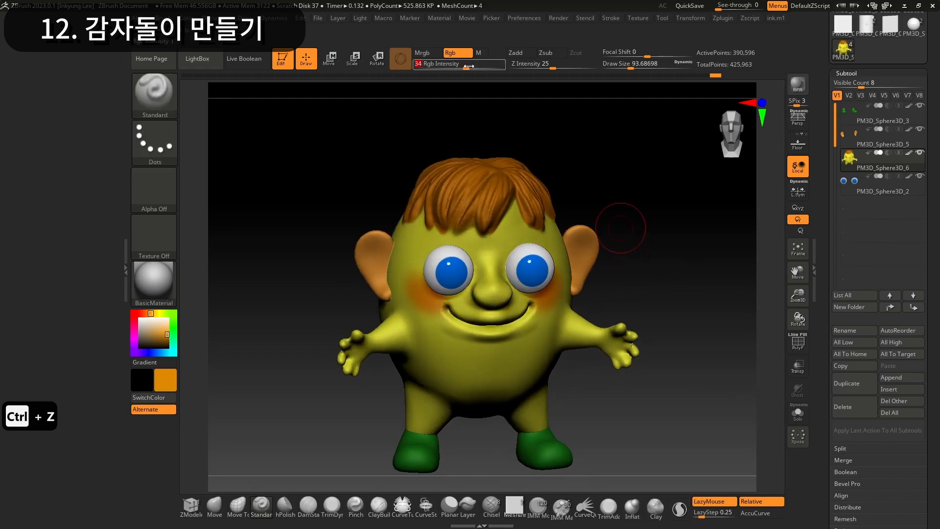
left_click(155, 313)
left_click_drag(156, 313, 154, 314)
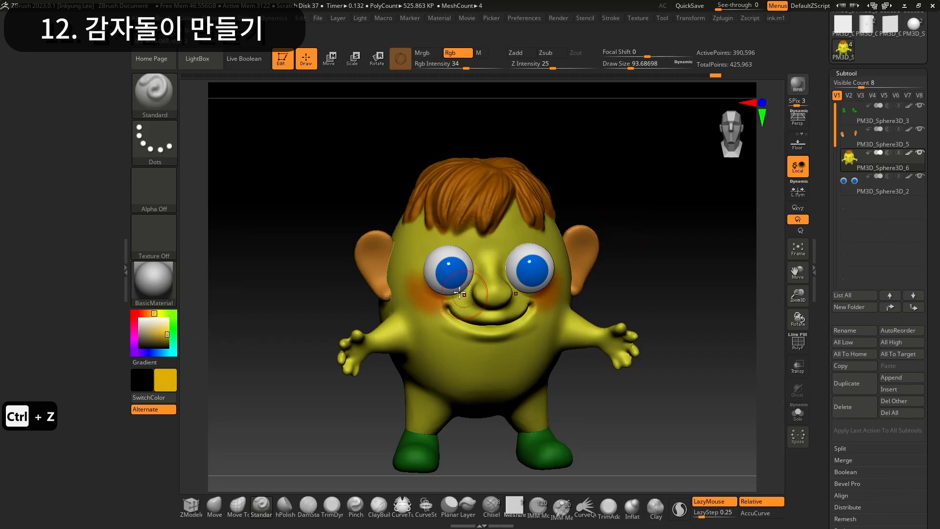
left_click_drag(632, 253, 661, 274)
left_click_drag(489, 292, 494, 294)
mouse_move(654, 271)
left_mouse_down()
mouse_move(627, 268)
mouse_move(654, 267)
left_mouse_up()
Enlarge the draw size to about 207 and tint the arms and belly with soft yellow-orange, undoing one stroke
left_click_drag(631, 67, 643, 68)
left_click_drag(398, 337, 380, 328)
left_click_drag(313, 313, 288, 314)
left_click_drag(436, 377, 455, 384)
left_click_drag(631, 380, 622, 355)
key("ctrl+z")
left_click_drag(441, 392, 394, 415)
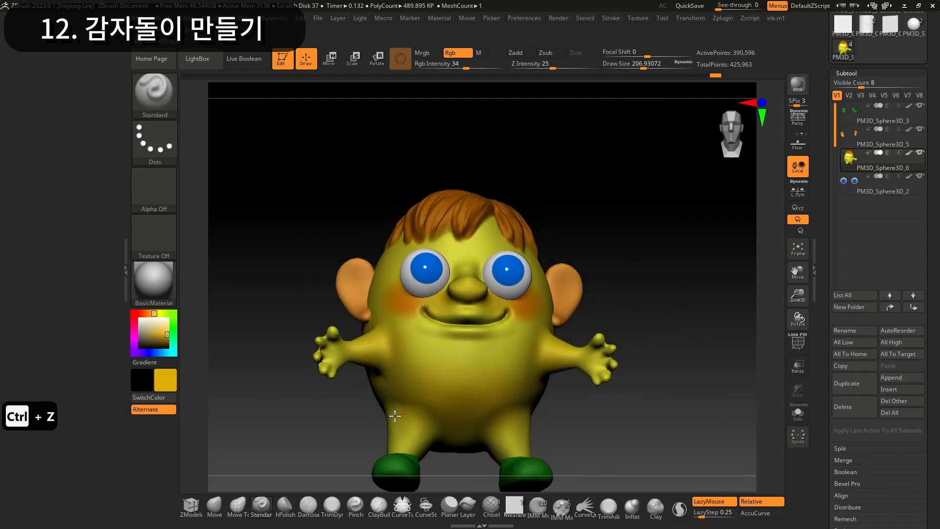
Extend the yellow-orange tint over the lower body, legs and sides from several angles
left_click_drag(303, 411, 316, 409)
left_click_drag(439, 397, 416, 385)
left_click_drag(294, 372, 326, 367)
mouse_move(380, 300)
left_mouse_down()
mouse_move(357, 211)
mouse_move(333, 337)
left_mouse_up()
left_click_drag(294, 323, 262, 326)
mouse_move(673, 309)
left_mouse_down()
mouse_move(662, 313)
mouse_move(646, 266)
mouse_move(644, 279)
left_mouse_up()
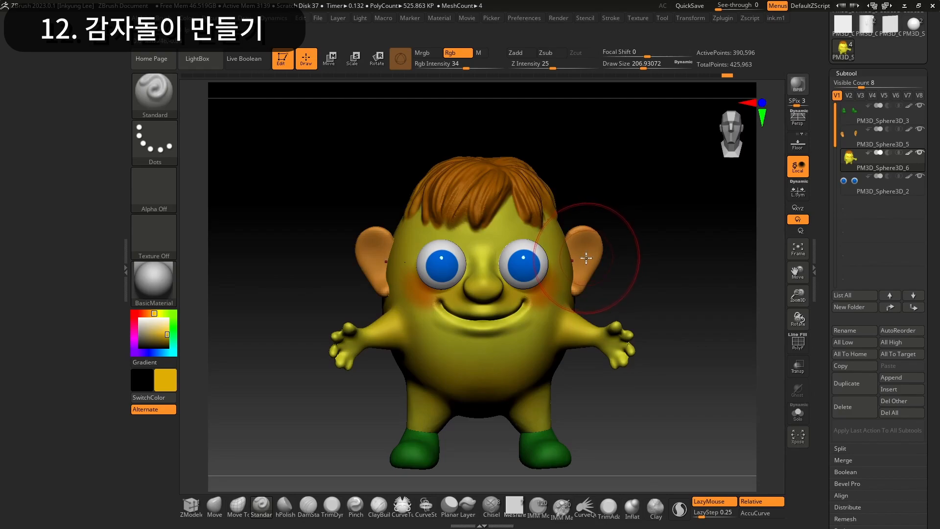
Sample the light orange of the ear and lightly tint the body with a draw size of about 167
key("c")
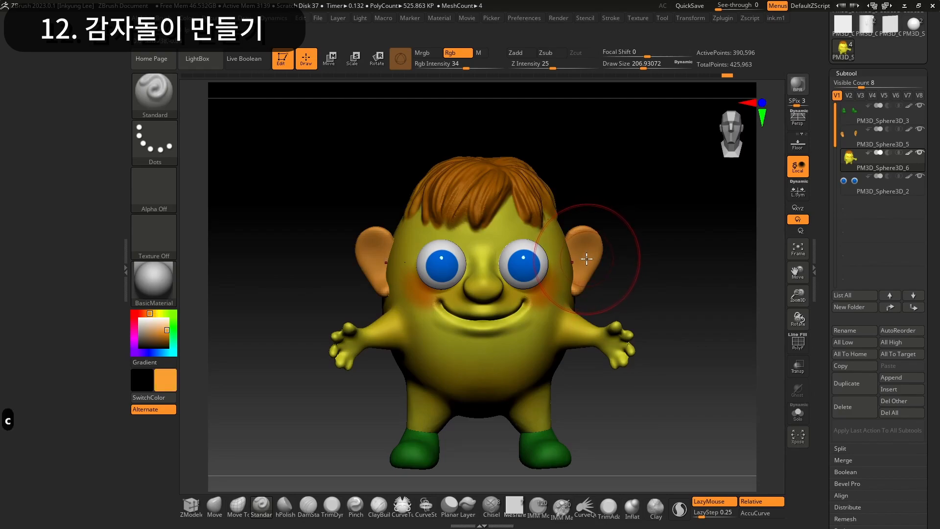
left_click_drag(643, 68, 639, 67)
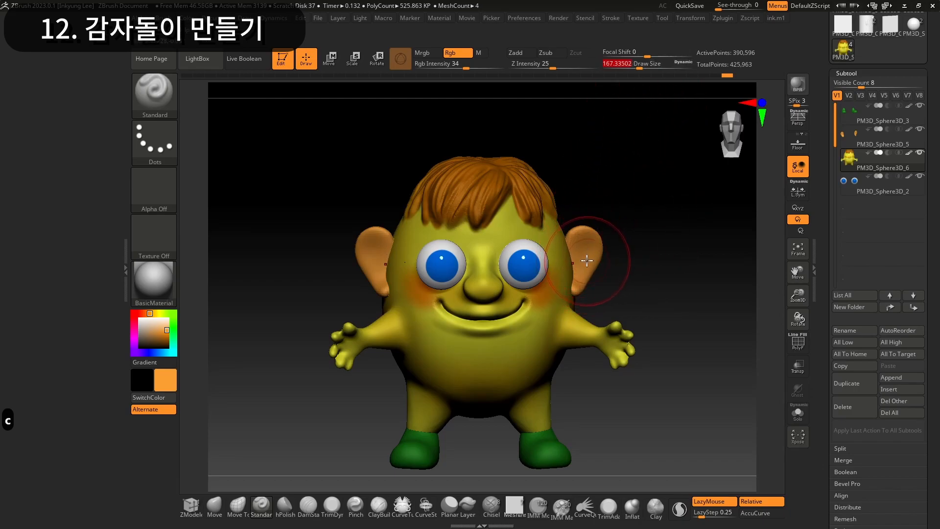
mouse_move(609, 296)
left_mouse_down()
mouse_move(637, 309)
mouse_move(602, 288)
left_mouse_up()
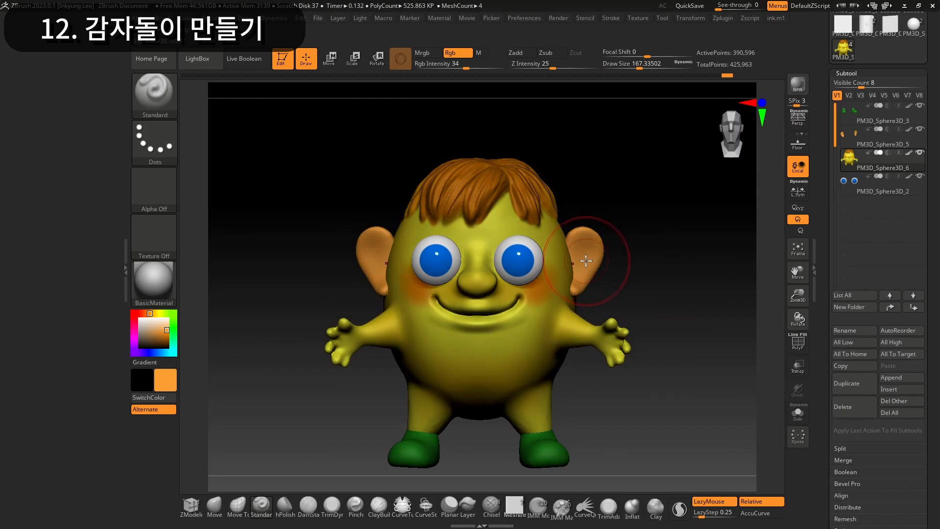
mouse_move(622, 257)
left_mouse_down()
mouse_move(635, 241)
mouse_move(608, 357)
left_mouse_up()
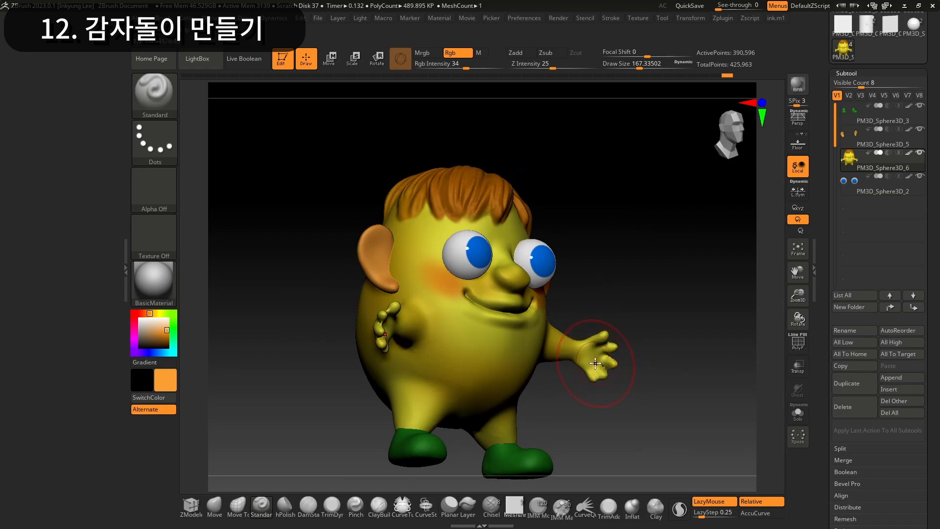
Reduce the draw size, raise the Rgb intensity to 41 and tint the hands light orange, undoing the last stroke
left_click_drag(639, 68, 631, 68)
left_click_drag(673, 350, 582, 338)
left_click_drag(466, 68, 470, 68)
left_click_drag(651, 338, 704, 333)
left_click_drag(604, 336, 600, 359)
left_click_drag(685, 328, 661, 331)
left_click_drag(489, 338, 463, 338)
key("ctrl+z")
Reduce the draw size again for small light orange touch-ups on the body and undo the last two strokes
left_click_drag(631, 68, 622, 68)
left_click_drag(622, 194, 624, 211)
left_click_drag(602, 323, 602, 303)
left_click_drag(482, 338, 508, 330)
left_click_drag(582, 206, 620, 216)
mouse_move(553, 197)
left_mouse_down()
mouse_move(592, 220)
mouse_move(558, 230)
left_mouse_up()
key("ctrl+z")
key("ctrl+z")
Set the draw size to about 87 and touch up the forehead with light orange, undoing the unwanted stroke
left_click_drag(623, 68, 630, 68)
left_click_drag(544, 240, 566, 243)
left_click_drag(641, 240, 592, 237)
key("ctrl+z")
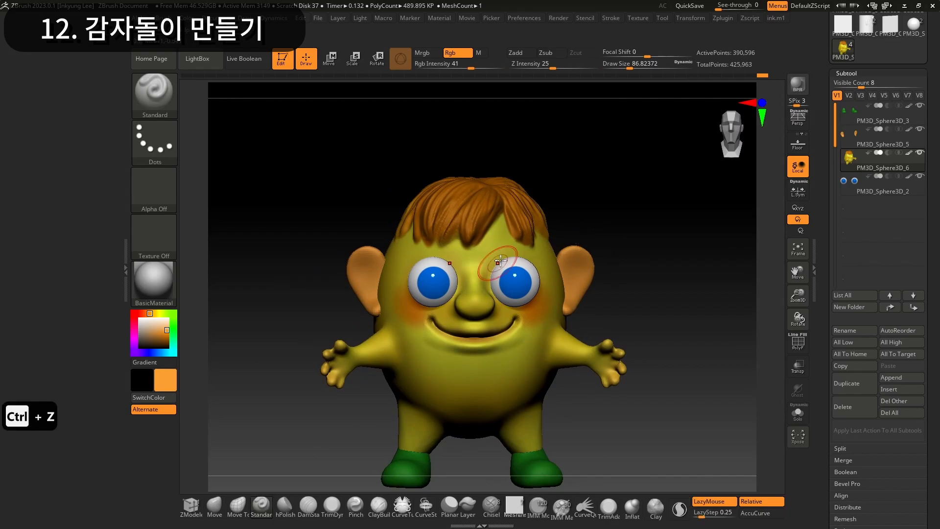
left_click_drag(501, 220, 509, 233)
Select the ears subtool, sample a dark red-orange and shade the inner part of the ears
left_click(574, 274, "alt")
key("c")
left_click_drag(577, 262, 571, 289)
left_click_drag(607, 262, 617, 267)
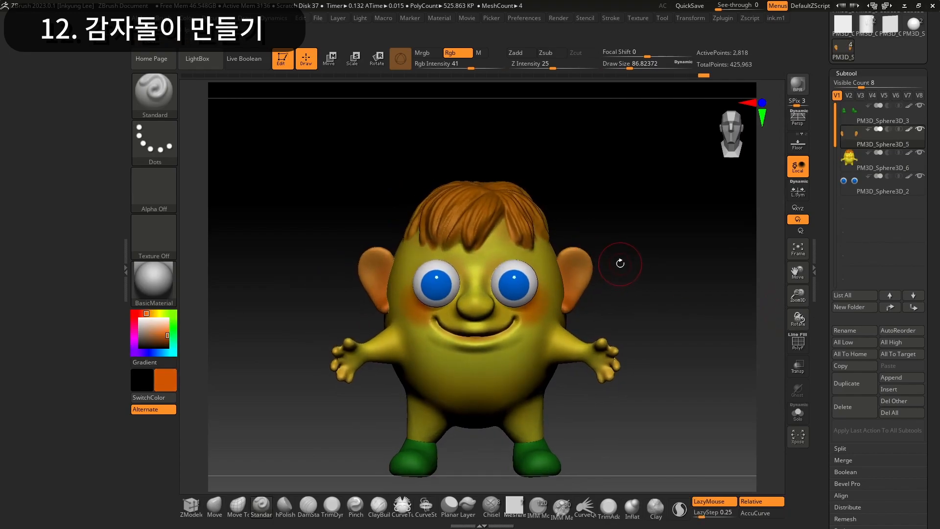
mouse_move(611, 258)
left_mouse_down()
mouse_move(604, 269)
mouse_move(622, 260)
mouse_move(602, 261)
left_mouse_up()
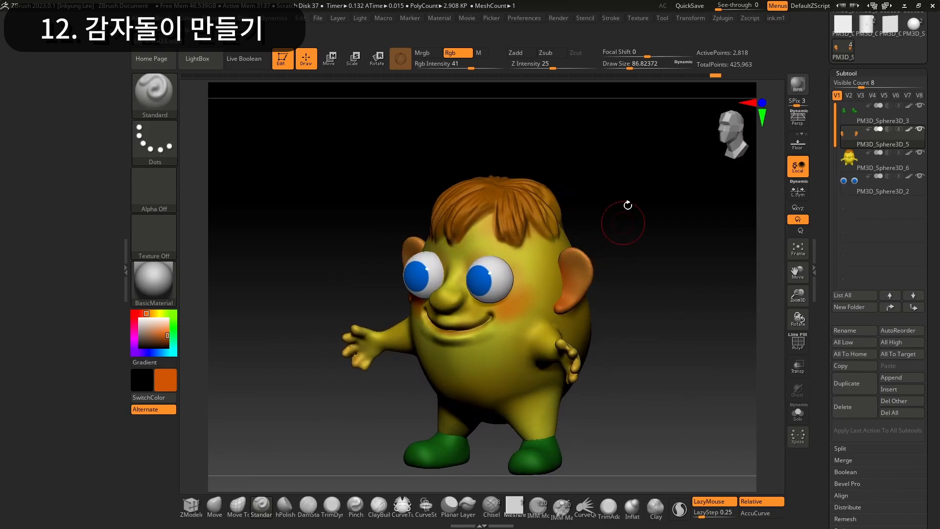
Try further red-orange shading on the ears with a draw size of about 65 and undo the strokes
left_click(626, 65)
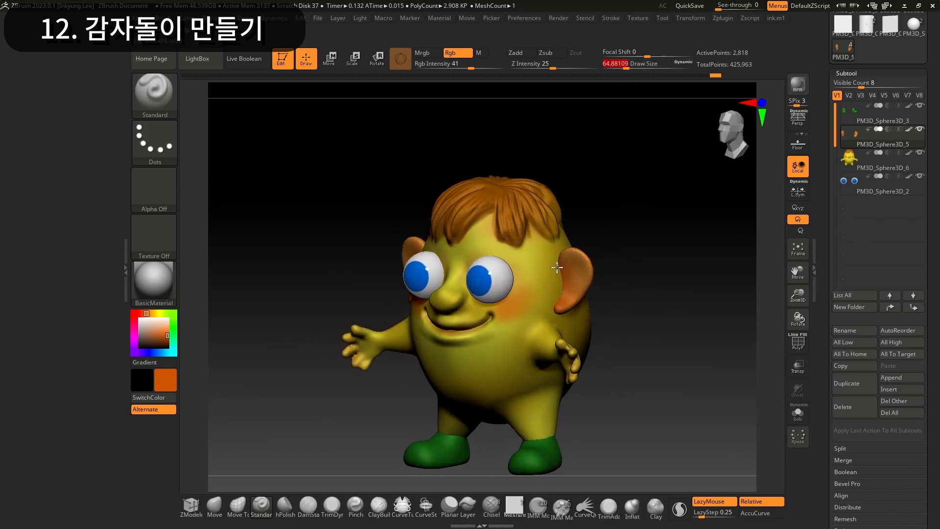
left_click_drag(623, 274, 648, 274)
key("ctrl+z")
key("ctrl+z")
key("ctrl+z")
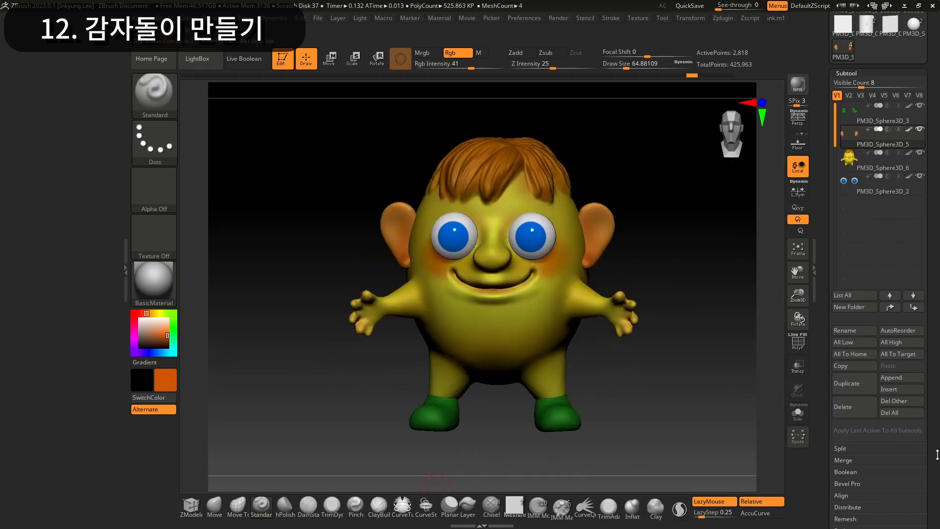